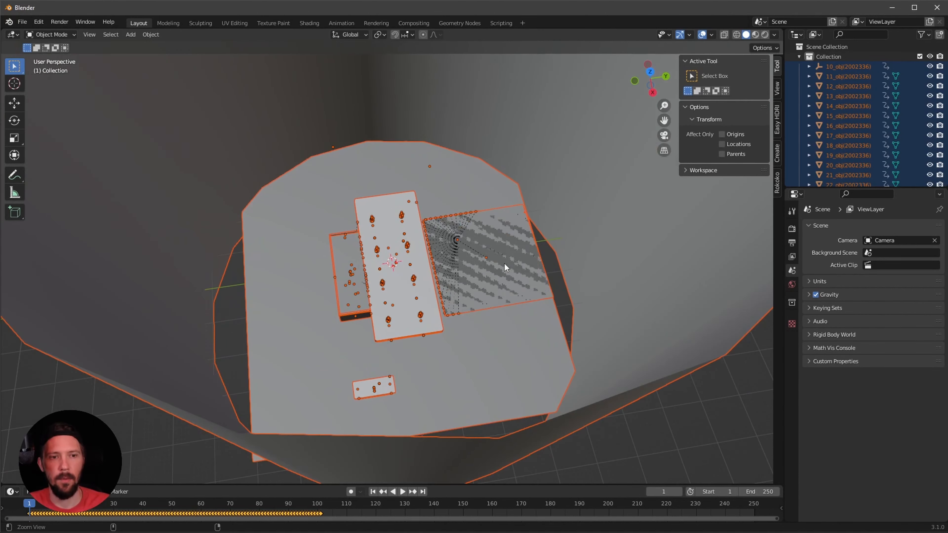
# - Switch the viewport shading to Material Preview and inspect the textures on the imported gas station model
pyautogui.keyDown('alt'); pyautogui.moveTo(489, 310); pyautogui.dragTo(475, 328); pyautogui.keyUp('alt')
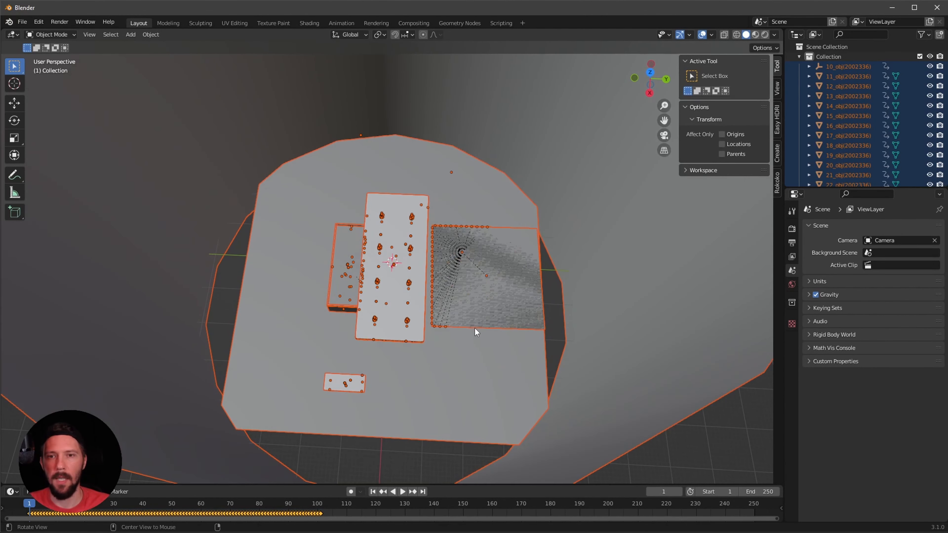
pyautogui.click(640, 243)
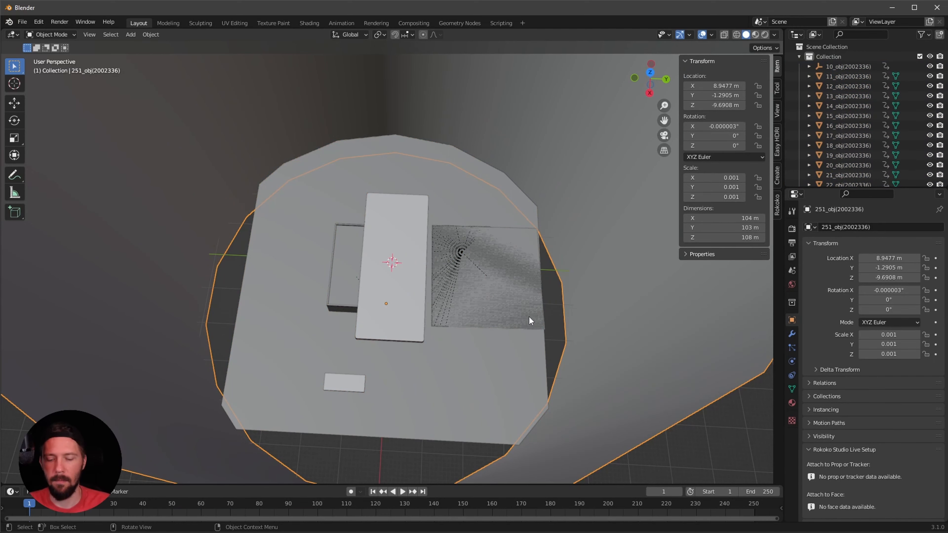
pyautogui.press('z')
pyautogui.click(530, 389)
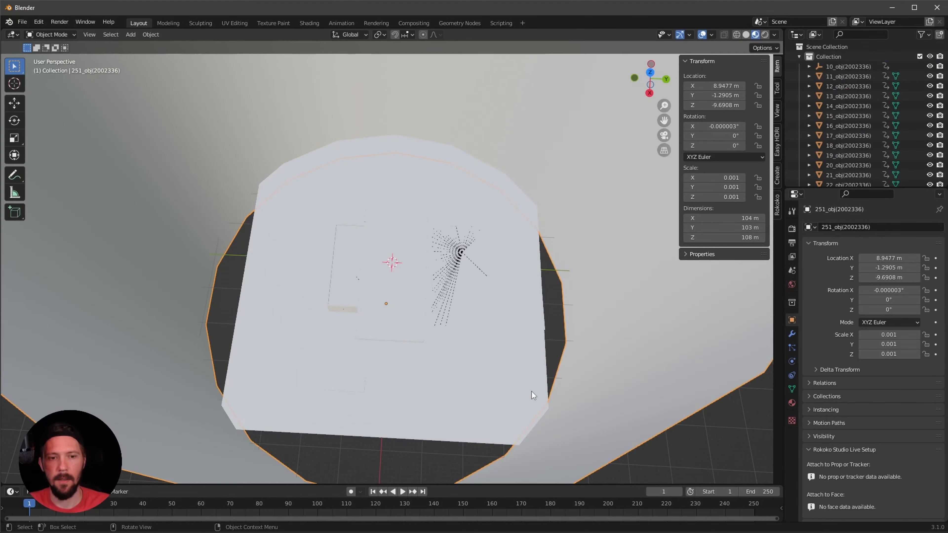
pyautogui.moveTo(542, 383)
pyautogui.keyDown('alt'); pyautogui.mouseDown()
pyautogui.moveTo(492, 269)
pyautogui.moveTo(493, 300)
pyautogui.moveTo(427, 343)
pyautogui.mouseUp(); pyautogui.keyUp('alt')
pyautogui.scroll(5, 594, 220)
pyautogui.scroll(-4, 430, 337)
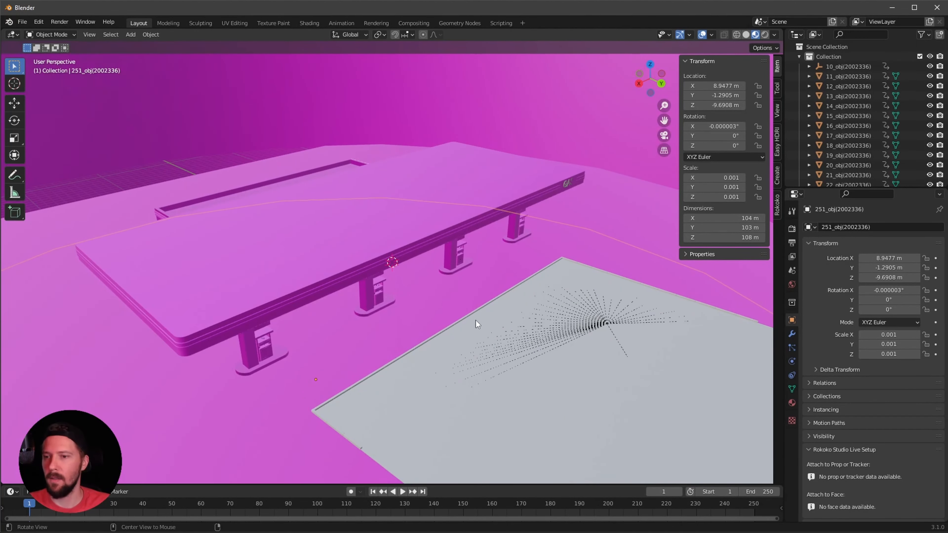
pyautogui.keyDown('alt'); pyautogui.moveTo(478, 324); pyautogui.dragTo(510, 321); pyautogui.keyUp('alt')
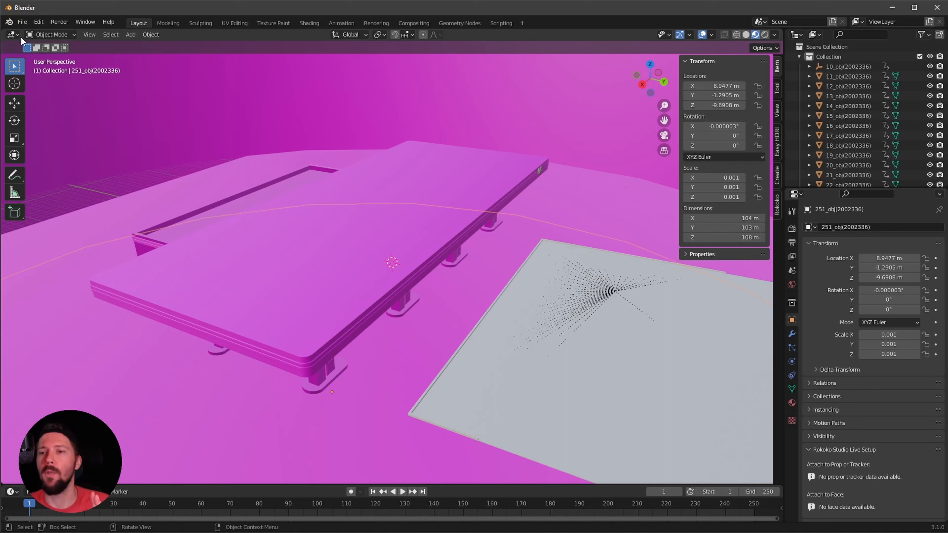
# - Find the model's missing texture files in the Maps folder inside 2002336-Maps in the gas station footage folder
pyautogui.click(21, 21)
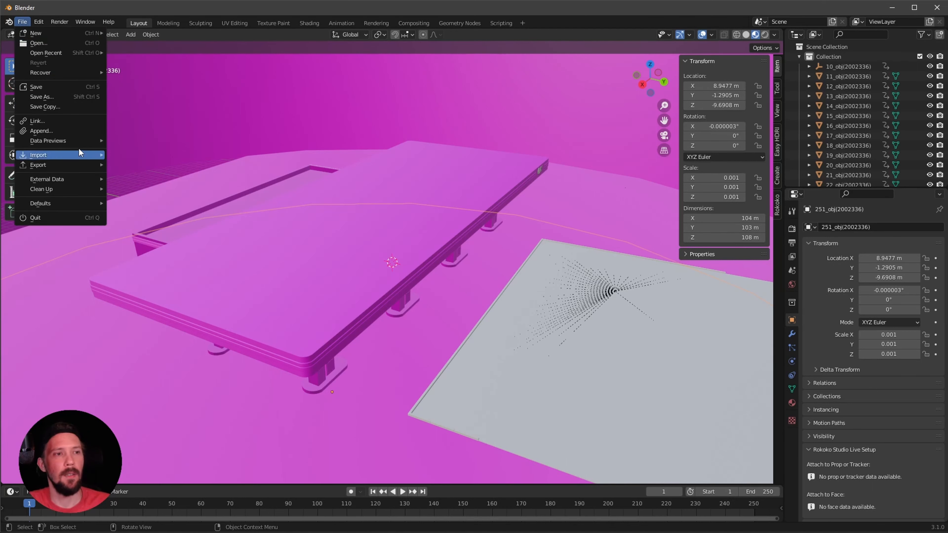
pyautogui.moveTo(80, 179)
pyautogui.click(145, 271)
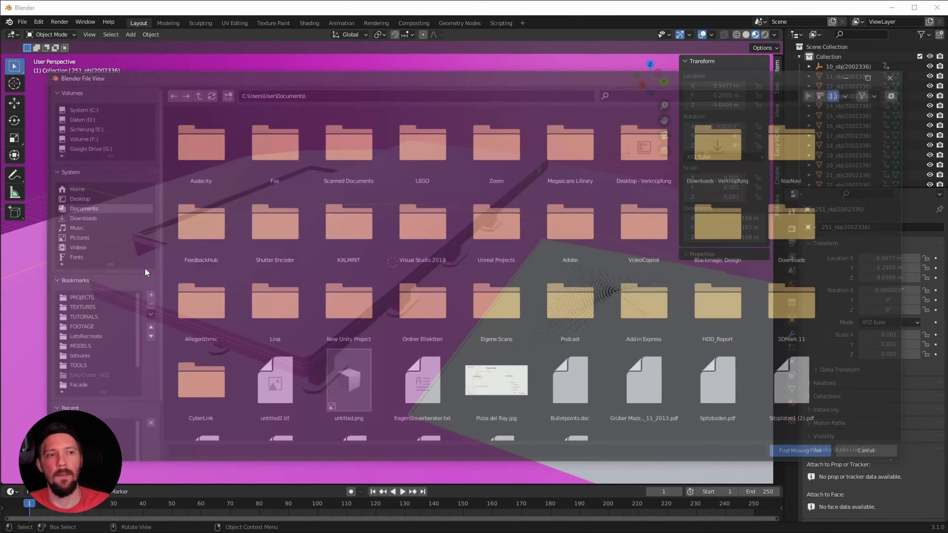
pyautogui.scroll(-3, 112, 344)
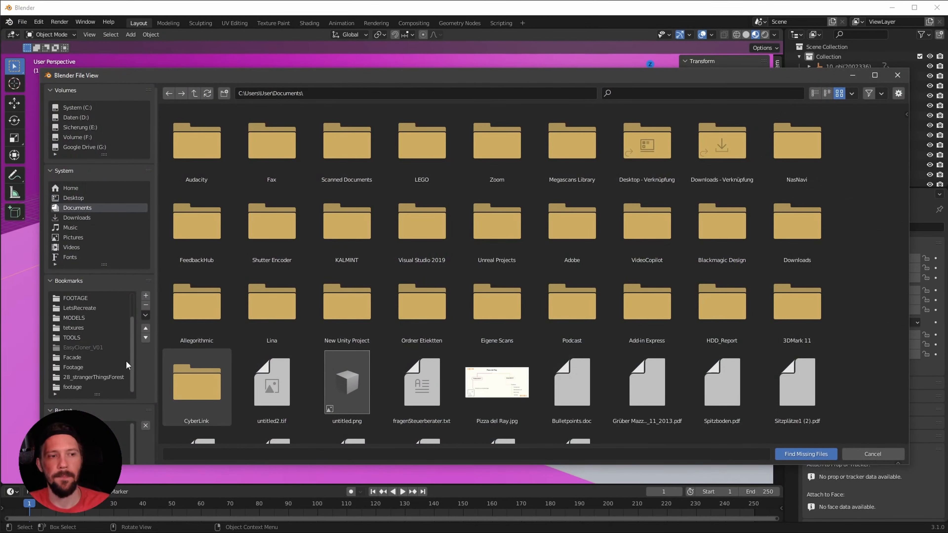
pyautogui.click(83, 387)
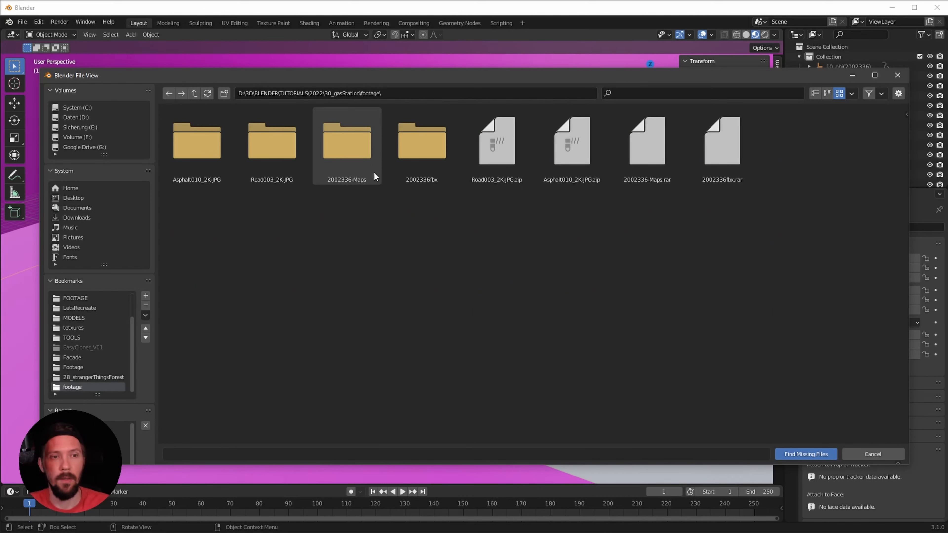
pyautogui.doubleClick(355, 170)
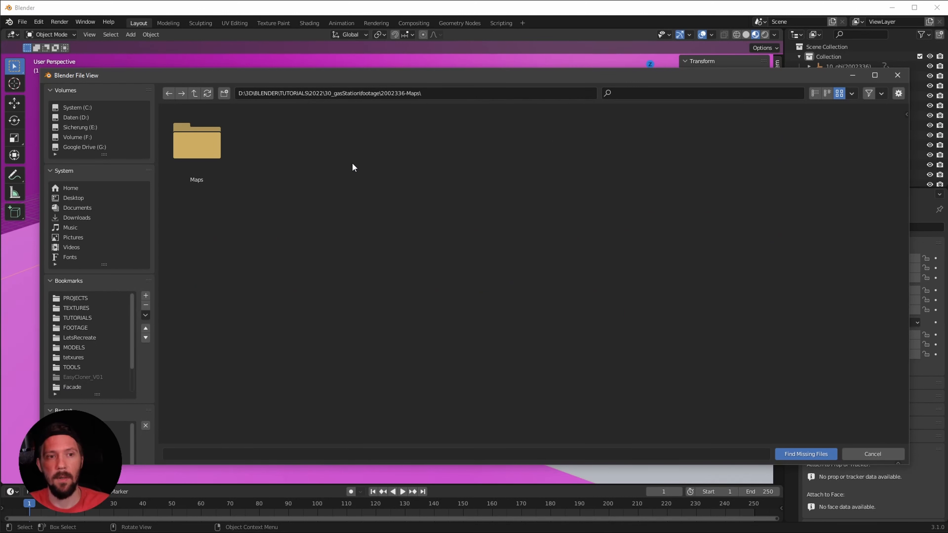
pyautogui.doubleClick(223, 161)
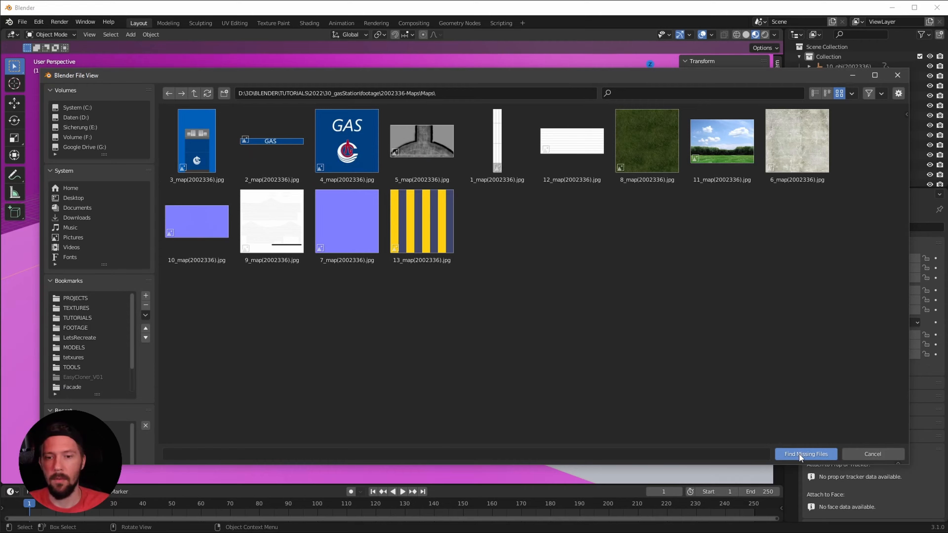
pyautogui.click(806, 454)
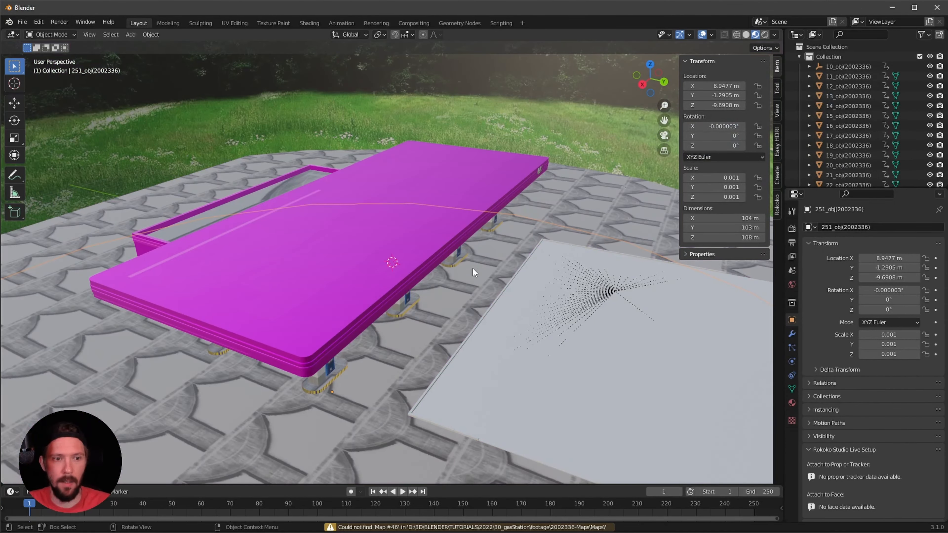
# - Examine the relinked textures on the canopy, fuel pumps, ground and surrounding landscape backdrop
pyautogui.moveTo(478, 271); pyautogui.dragTo(429, 315, button='middle')
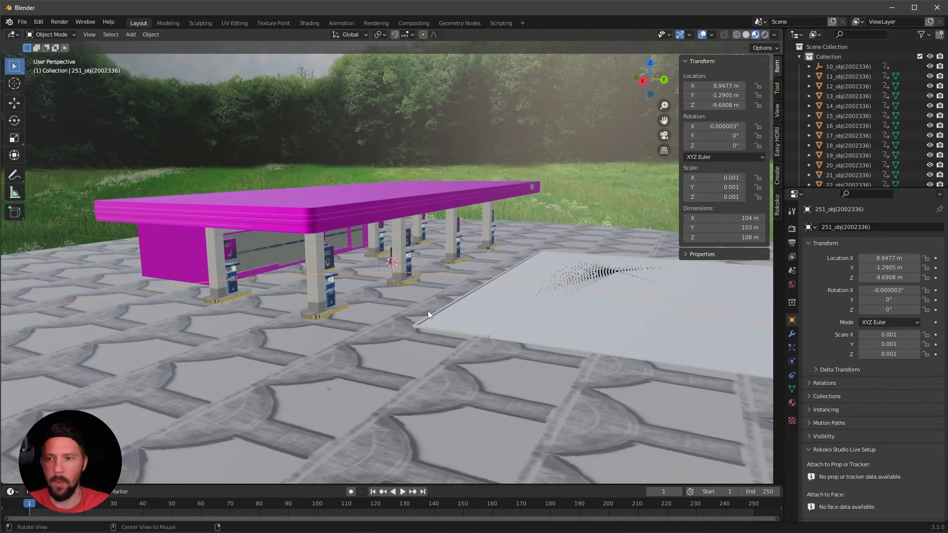
pyautogui.scroll(5, 460, 290)
pyautogui.moveTo(387, 273); pyautogui.dragTo(418, 315, button='middle')
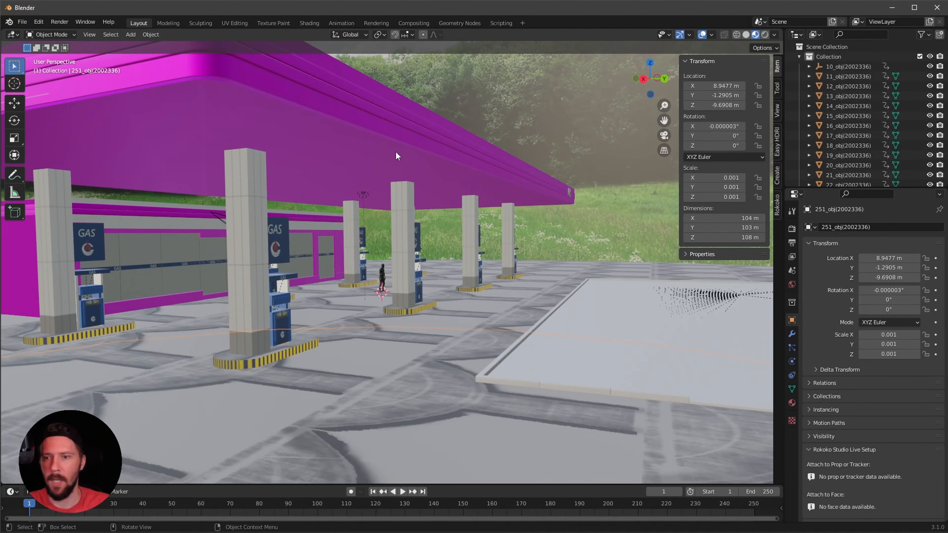
pyautogui.moveTo(449, 175); pyautogui.dragTo(429, 184, button='middle')
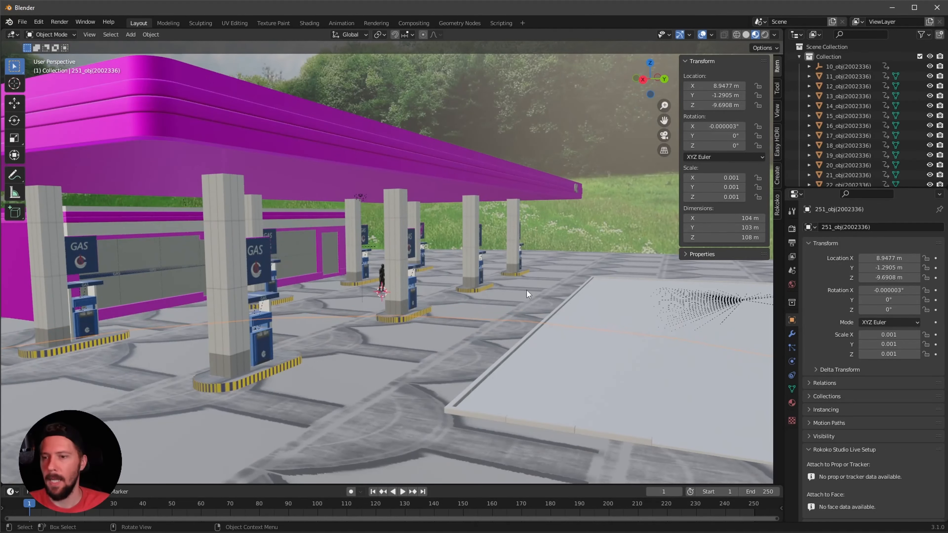
pyautogui.scroll(-10, 525, 299)
pyautogui.scroll(8, 464, 338)
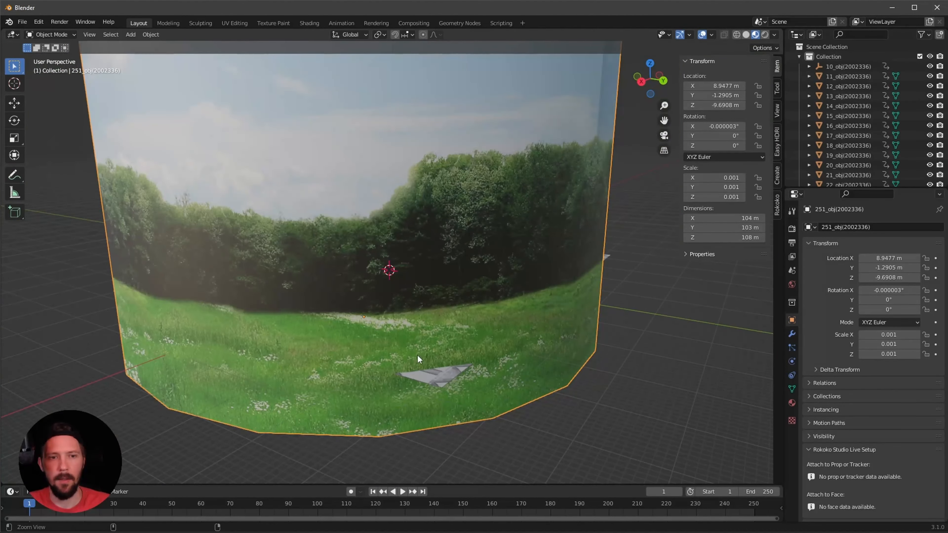
pyautogui.moveTo(500, 304); pyautogui.dragTo(493, 317, button='middle')
pyautogui.scroll(3, 543, 294)
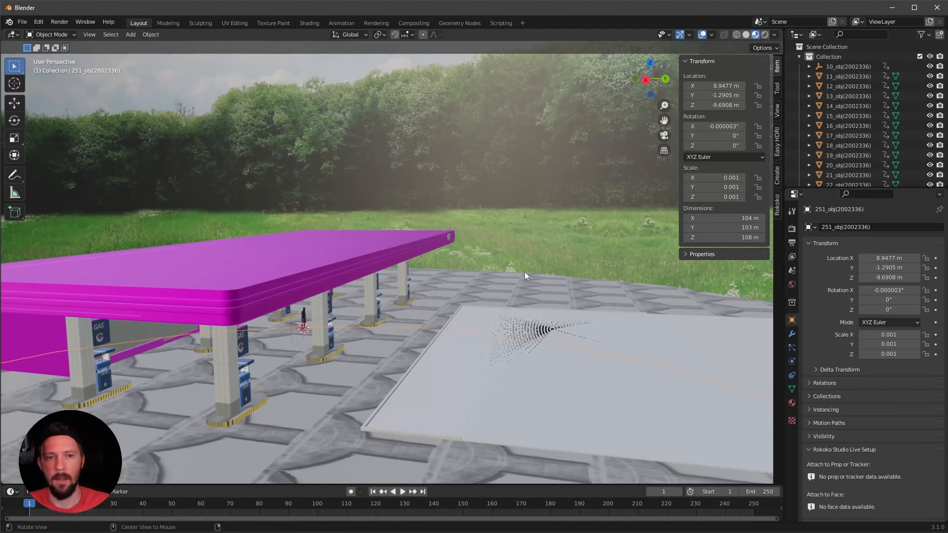
# - Delete the curved landscape backdrop and the tiled ground plane beneath the gas station
pyautogui.press('x')
pyautogui.click(553, 231)
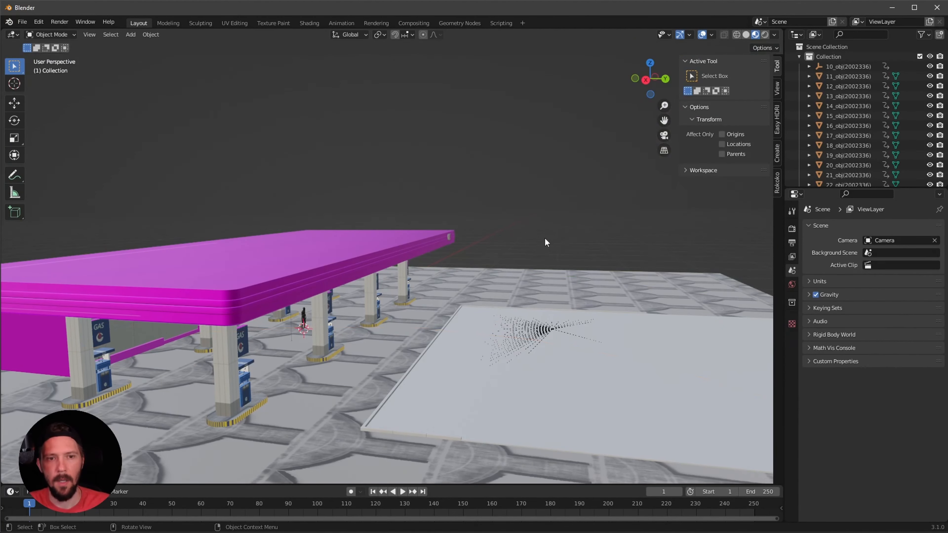
pyautogui.moveTo(551, 235); pyautogui.dragTo(545, 249, button='middle')
pyautogui.click(555, 262)
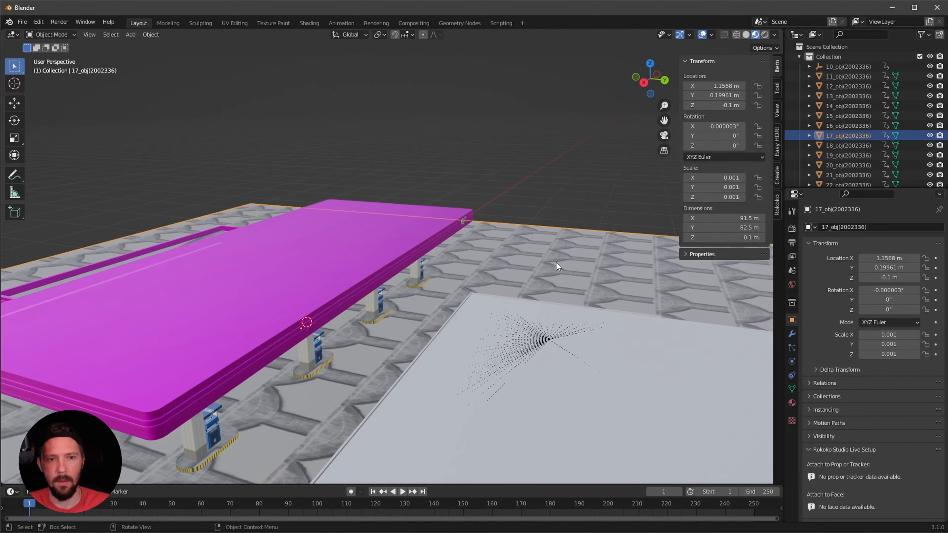
pyautogui.press('x')
pyautogui.click(544, 268)
# - Delete all parts of the small separate roofed structure standing apart from the gas station
pyautogui.scroll(-8, 560, 291)
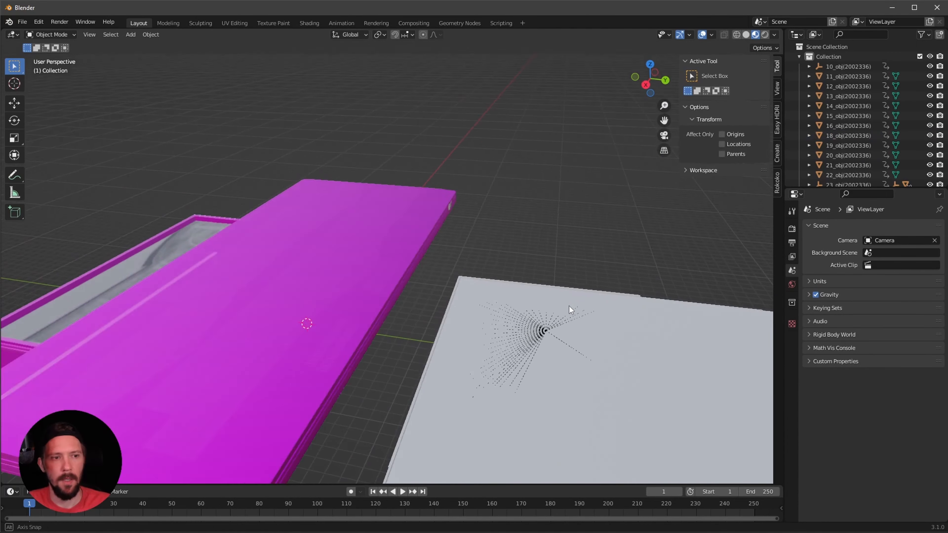
pyautogui.scroll(-2, 485, 338)
pyautogui.keyDown('shift'); pyautogui.moveTo(476, 377); pyautogui.dragTo(448, 340, button='middle'); pyautogui.keyUp('shift')
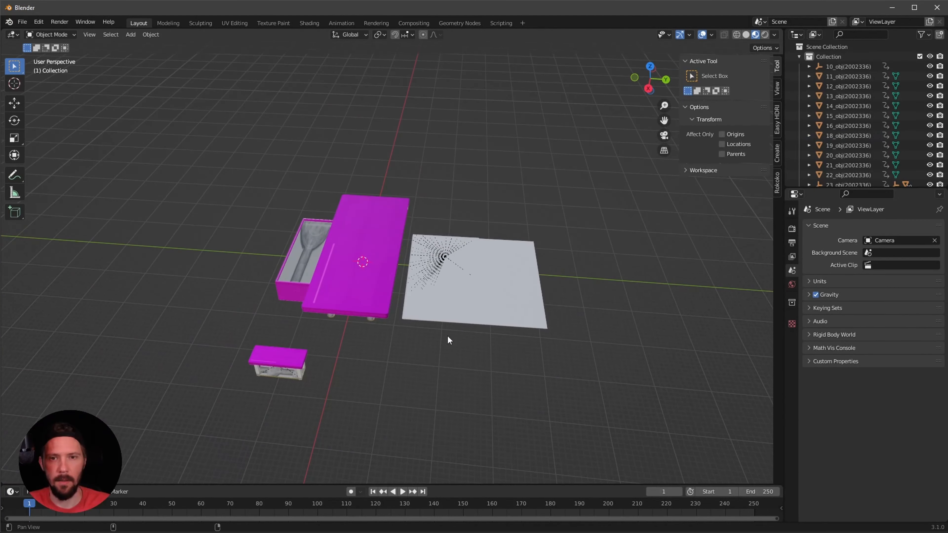
pyautogui.click(258, 361)
pyautogui.moveTo(332, 391); pyautogui.dragTo(375, 372, button='middle')
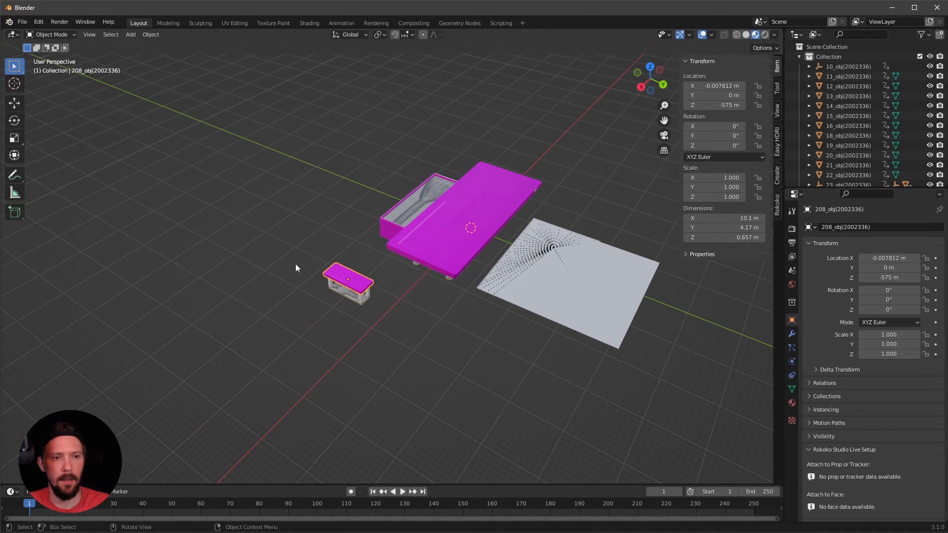
pyautogui.moveTo(285, 249); pyautogui.dragTo(386, 326)
pyautogui.press('x')
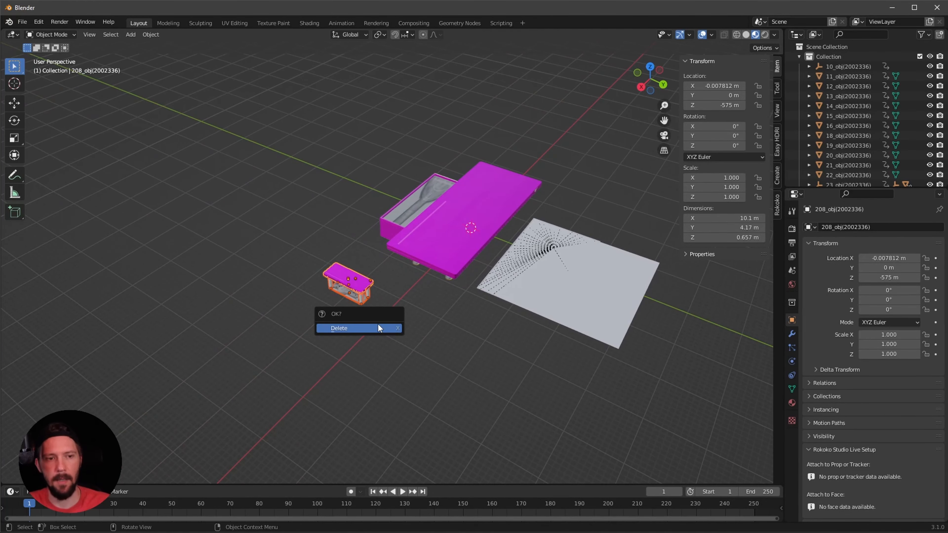
pyautogui.click(378, 325)
# - Delete the large flat pale slab beside the canopy together with the objects on it
pyautogui.keyDown('alt'); pyautogui.moveTo(466, 340); pyautogui.dragTo(489, 335); pyautogui.keyUp('alt')
pyautogui.keyDown('alt'); pyautogui.moveTo(604, 293); pyautogui.dragTo(583, 321); pyautogui.keyUp('alt')
pyautogui.press('KP_7')
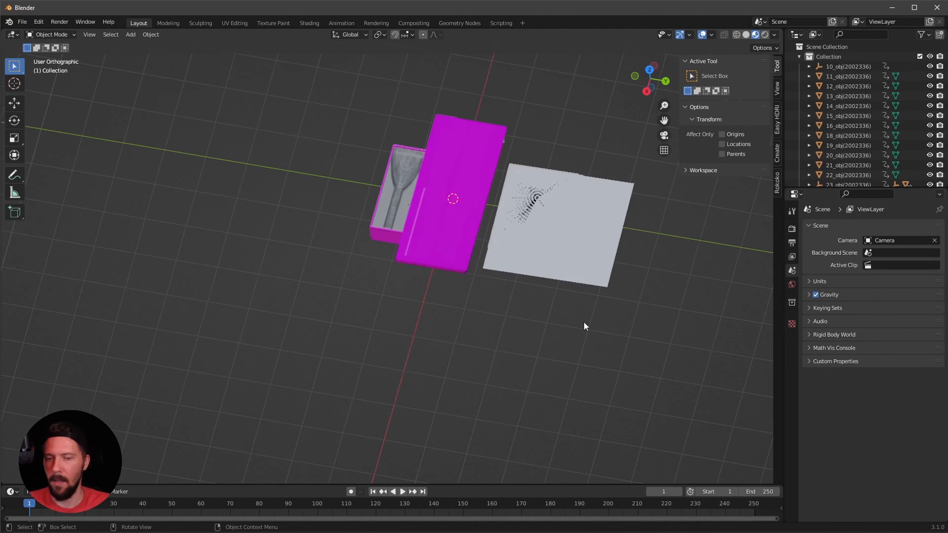
pyautogui.keyDown('shift'); pyautogui.moveTo(420, 216); pyautogui.dragTo(429, 394, button='middle'); pyautogui.keyUp('shift')
pyautogui.moveTo(246, 170); pyautogui.dragTo(381, 300)
pyautogui.press('x')
pyautogui.click(424, 353)
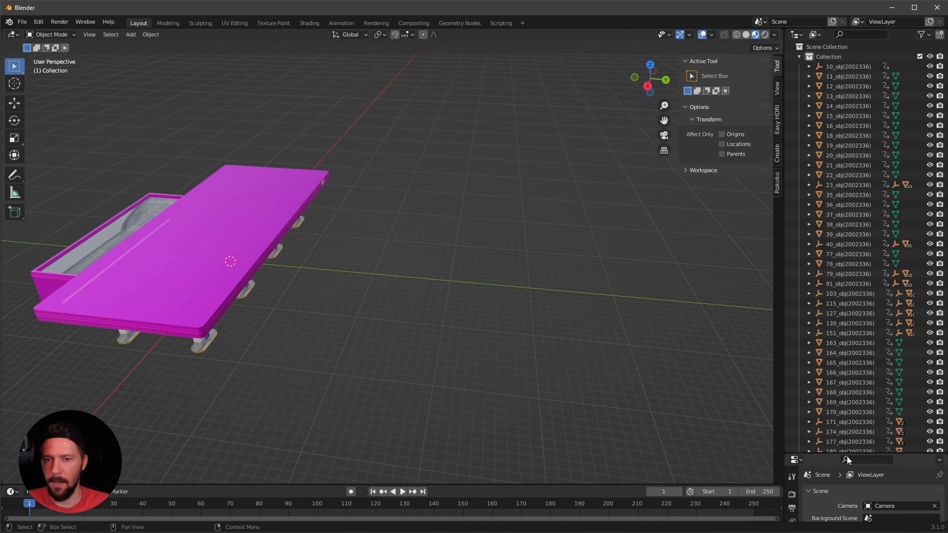
# - Move Camera and RUST_3d_Low out of Collection into the Scene Collection and collapse Collection
pyautogui.moveTo(857, 455); pyautogui.dragTo(857, 389)
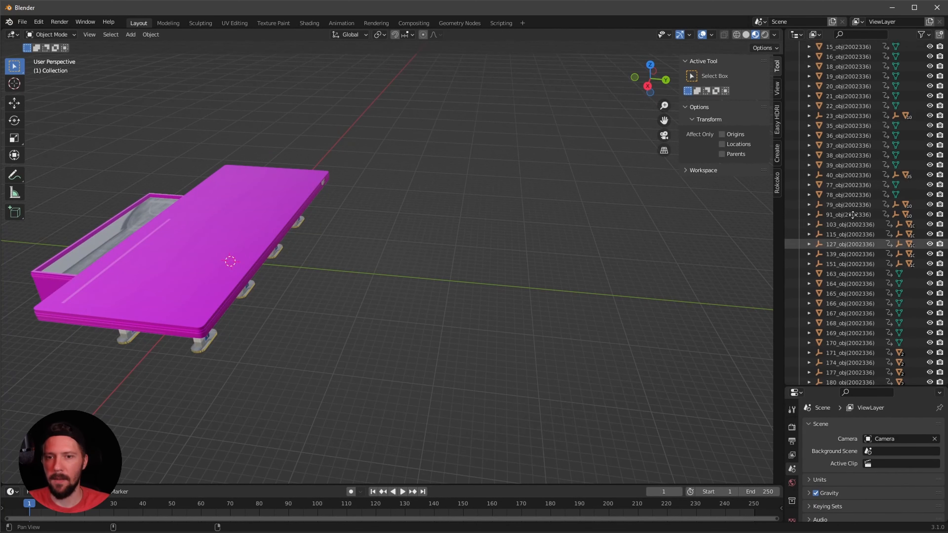
pyautogui.scroll(-10, 835, 257)
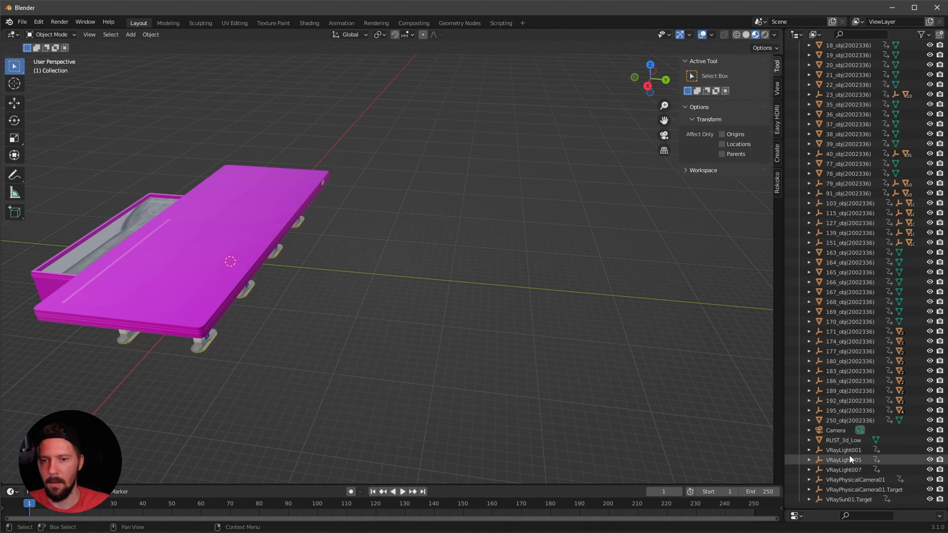
pyautogui.click(841, 441)
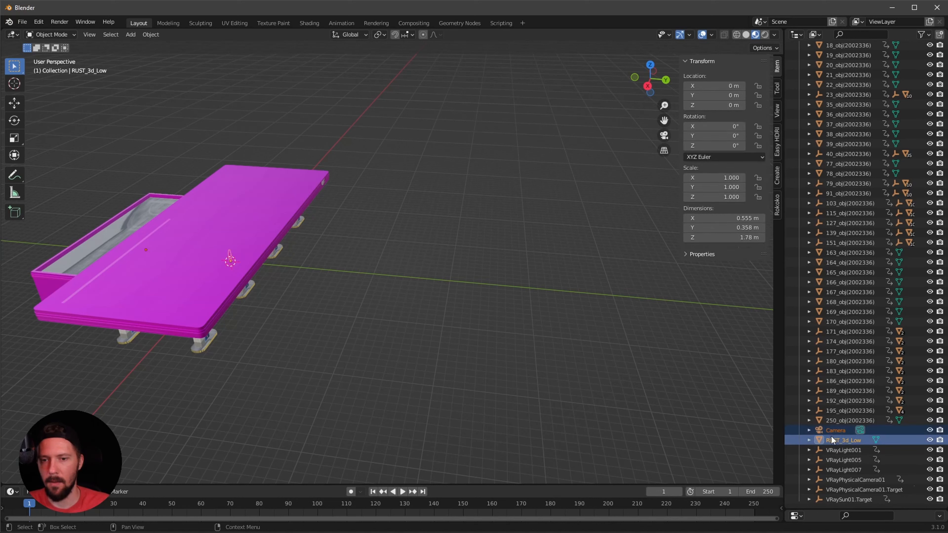
pyautogui.moveTo(831, 436); pyautogui.dragTo(836, 44)
pyautogui.click(799, 57)
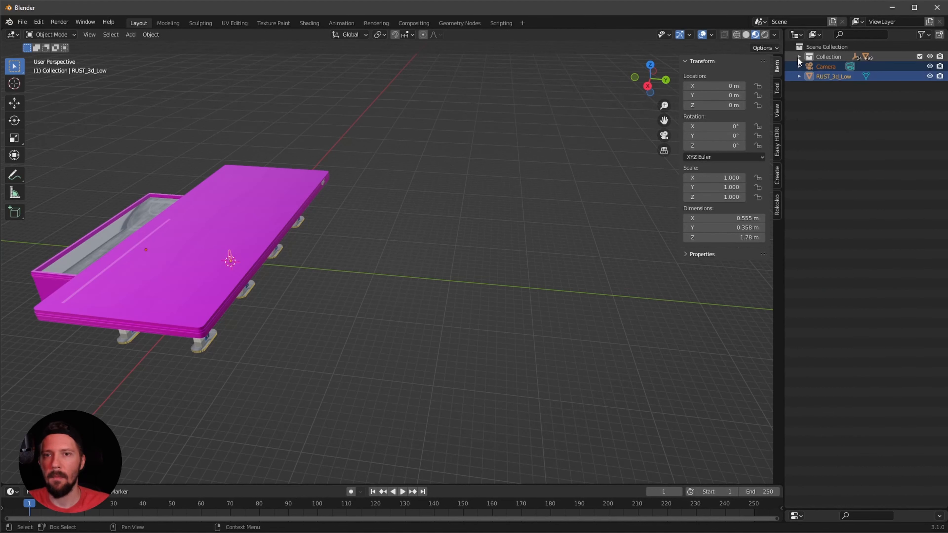
# - Rename the collection of model parts to GasStation and test excluding and including it in the view layer
pyautogui.click(831, 57)
pyautogui.doubleClick(829, 57)
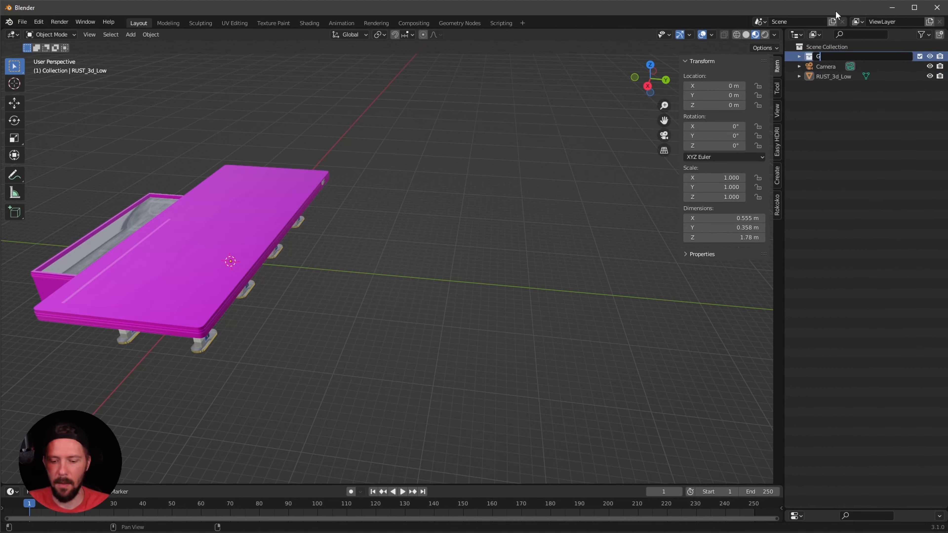
pyautogui.write('GasStation')
pyautogui.press('Return')
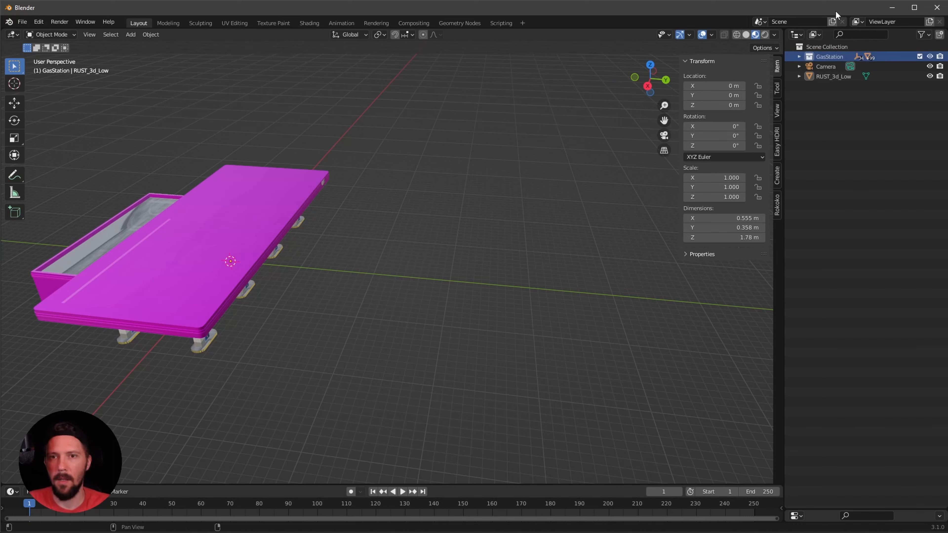
pyautogui.click(919, 56)
pyautogui.click(919, 56)
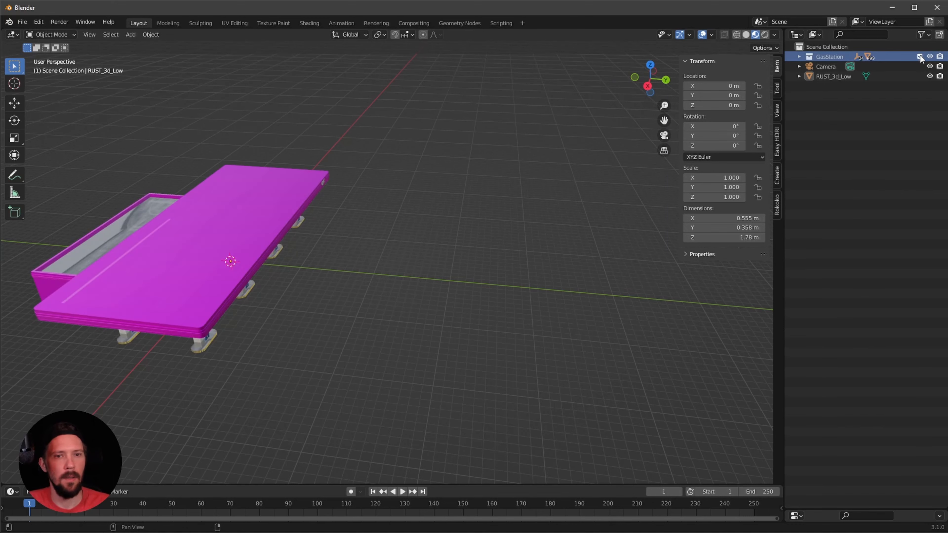
pyautogui.click(919, 56)
pyautogui.click(919, 56)
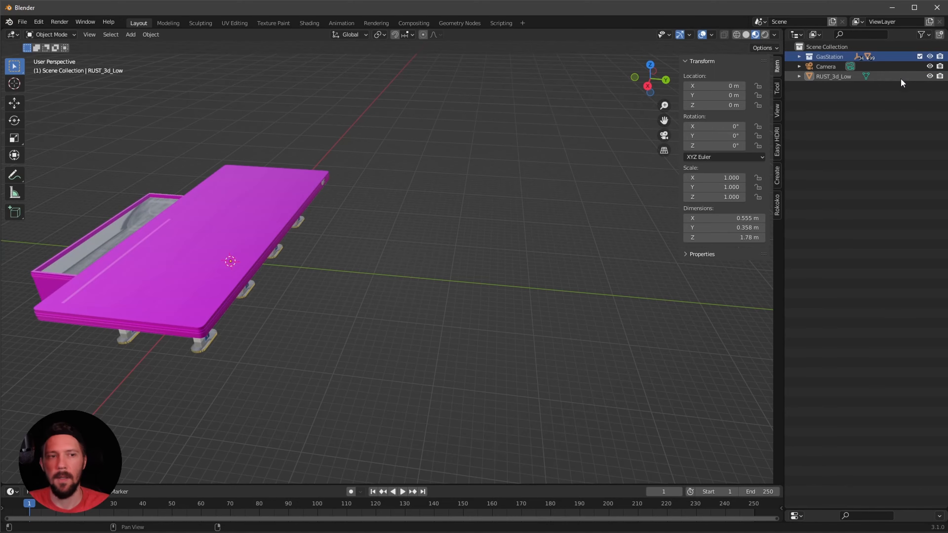
# - Select and frame RUST_3d_Low, and examine its scale against the gas station from near and far
pyautogui.moveTo(387, 305); pyautogui.dragTo(351, 320, button='middle')
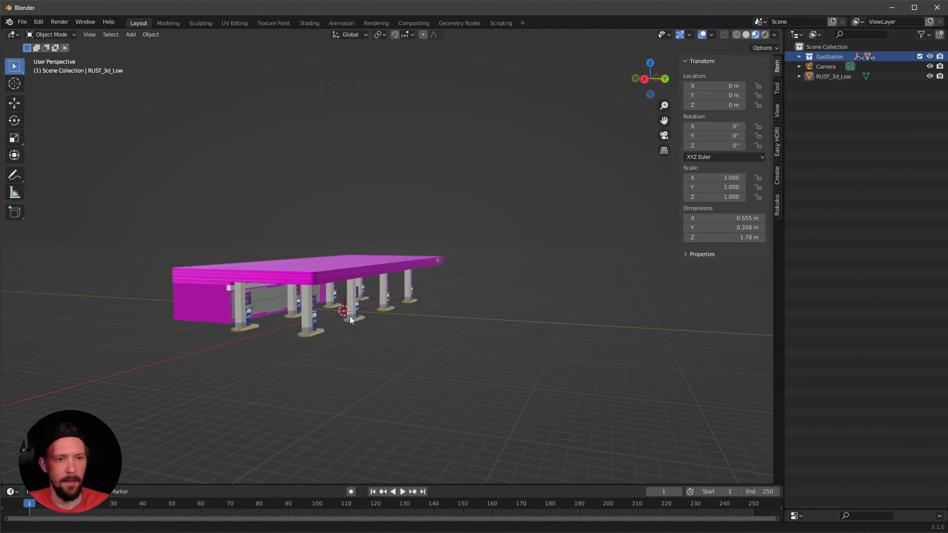
pyautogui.scroll(4, 351, 320)
pyautogui.click(832, 76)
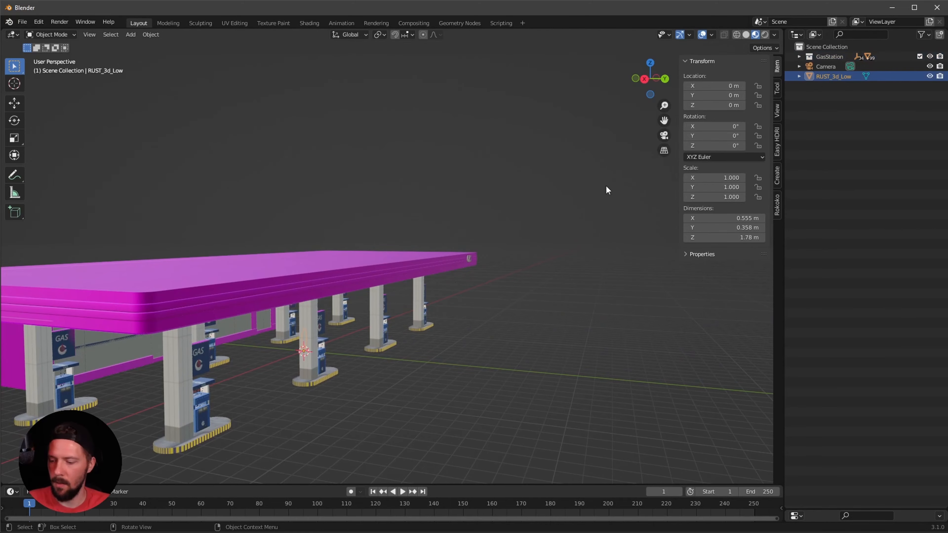
pyautogui.press('KP_Decimal')
pyautogui.scroll(-10, 451, 312)
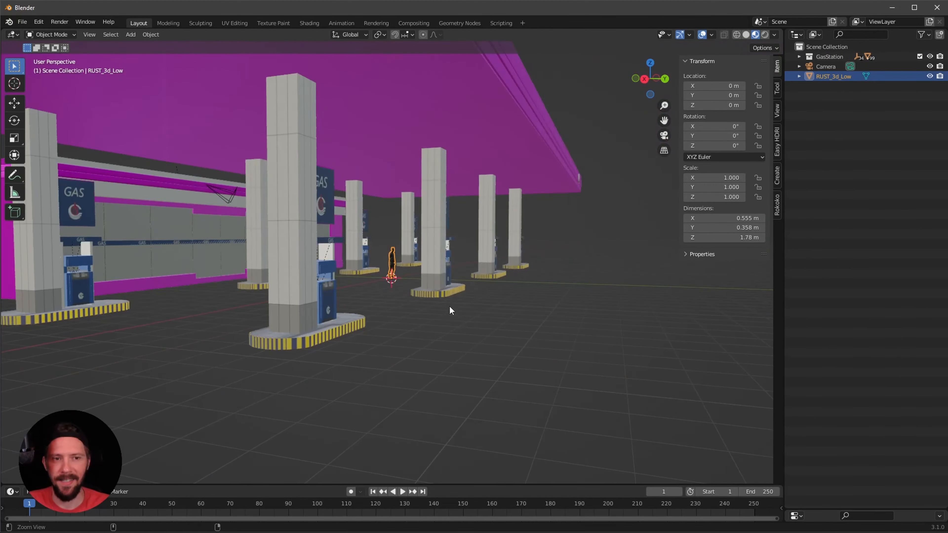
pyautogui.scroll(5, 454, 329)
pyautogui.scroll(-5, 453, 329)
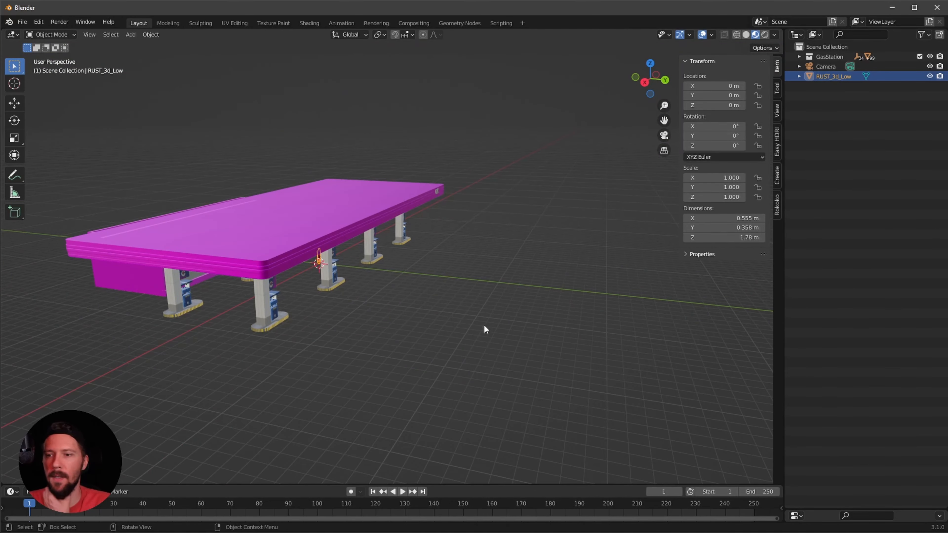
pyautogui.scroll(5, 450, 332)
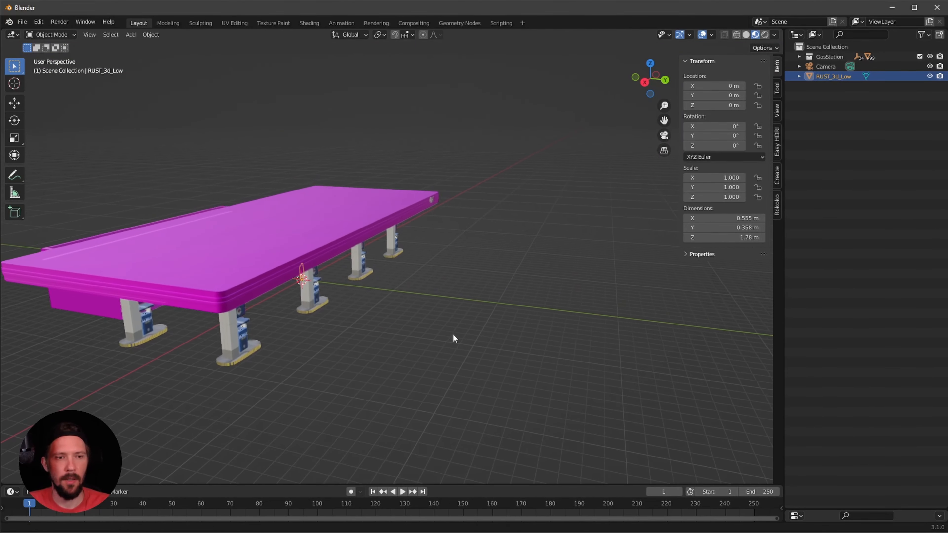
# - Switch to the Shading workspace and select the canopy roof to show its material nodes
pyautogui.click(312, 262)
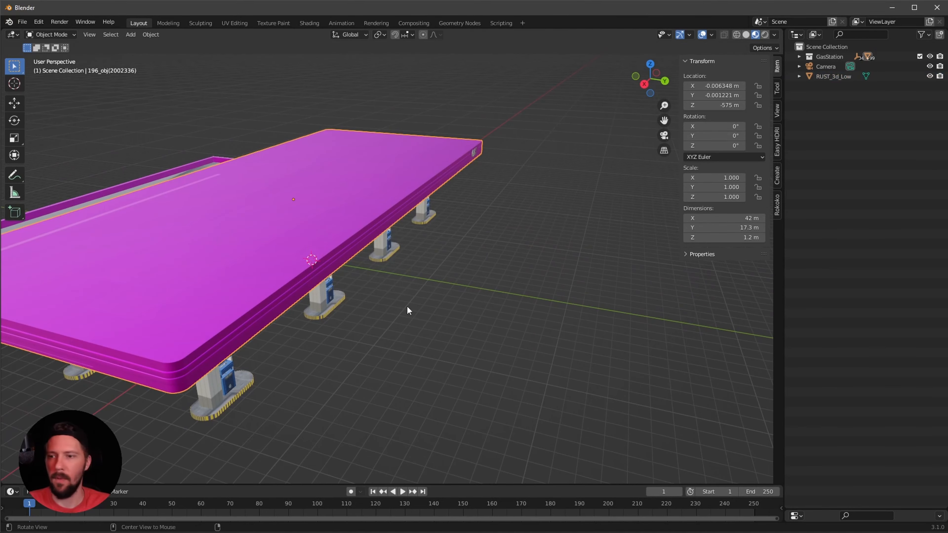
pyautogui.keyDown('shift'); pyautogui.moveTo(409, 311); pyautogui.dragTo(470, 321, button='middle'); pyautogui.keyUp('shift')
pyautogui.click(309, 22)
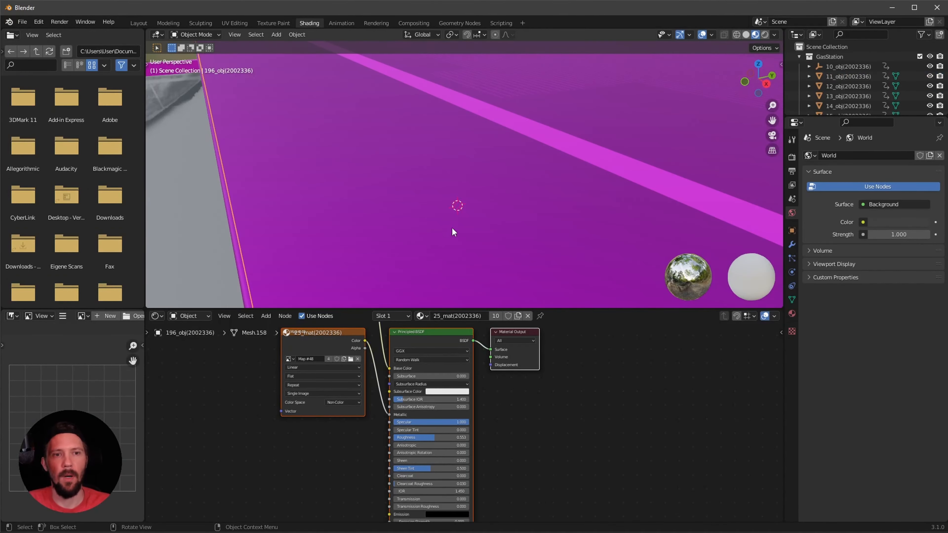
pyautogui.scroll(-5, 461, 228)
pyautogui.scroll(6, 460, 220)
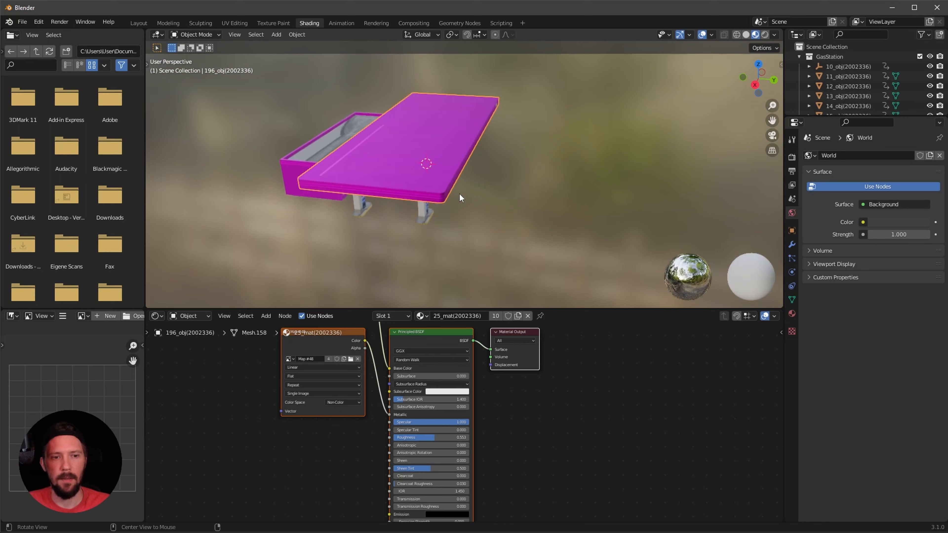
pyautogui.click(376, 189)
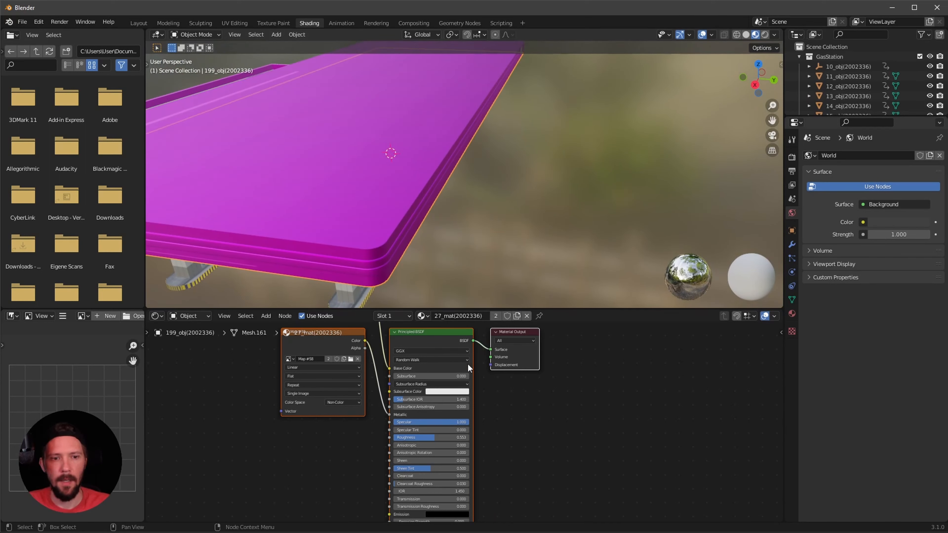
pyautogui.moveTo(432, 368); pyautogui.dragTo(452, 471, button='middle')
pyautogui.click(378, 224)
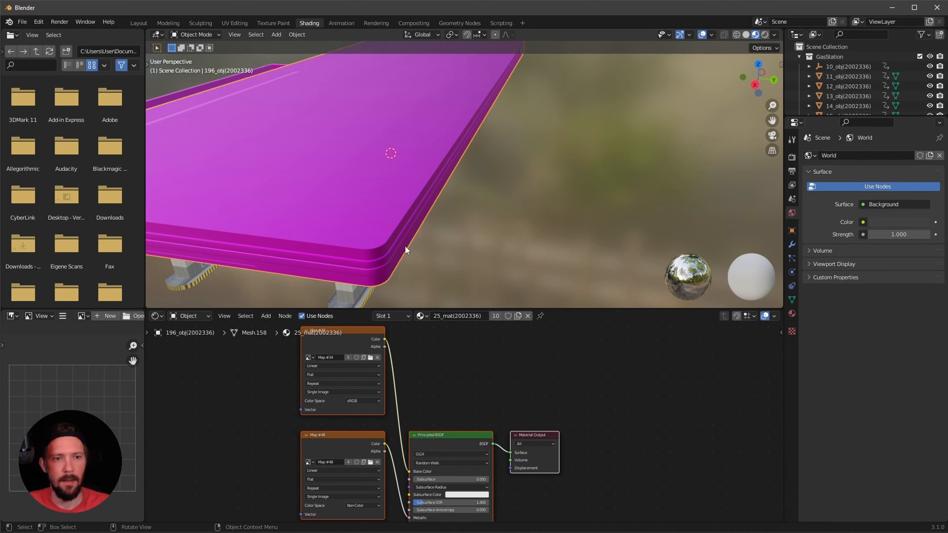
# - Delete both image texture nodes from the canopy roof's material and set its Base Color to black
pyautogui.click(341, 349)
pyautogui.press('x')
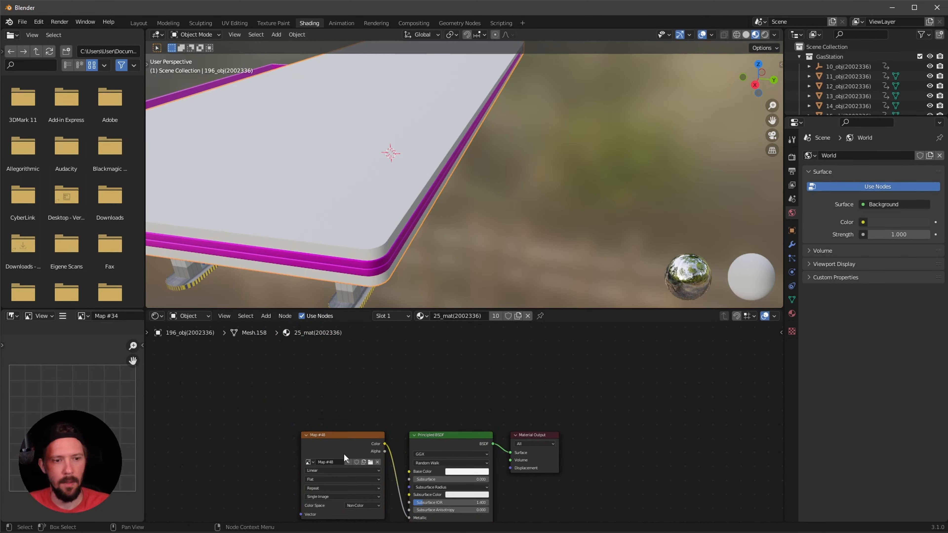
pyautogui.click(342, 441)
pyautogui.press('x')
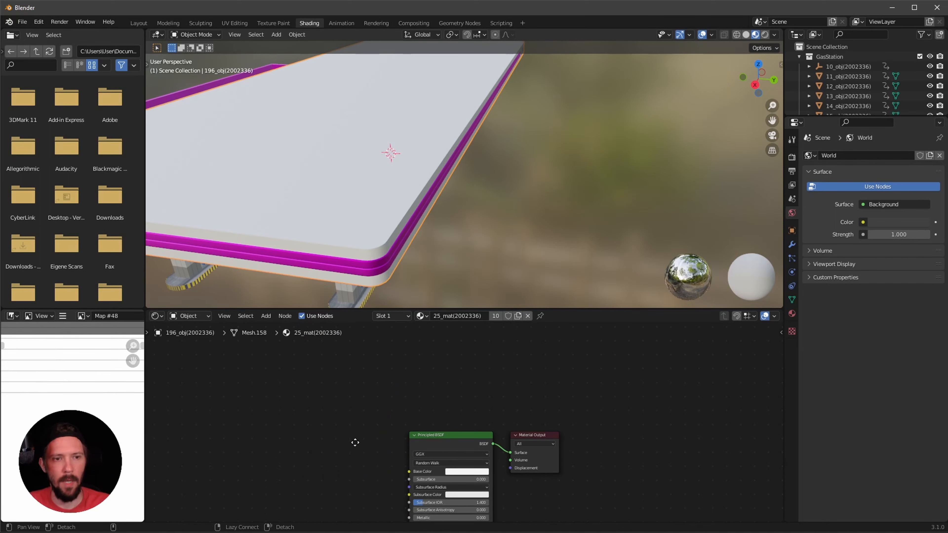
pyautogui.moveTo(355, 442); pyautogui.dragTo(373, 418, button='middle')
pyautogui.click(467, 407)
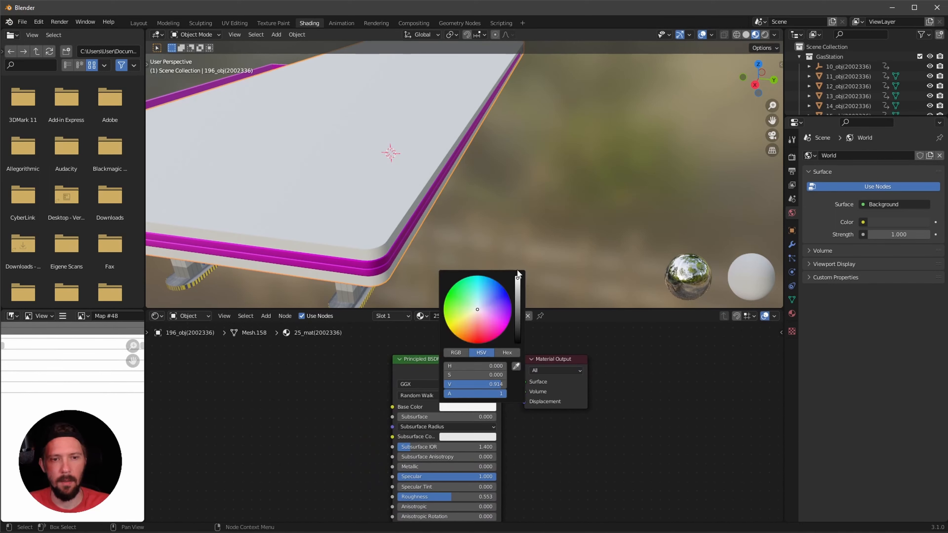
pyautogui.moveTo(518, 279); pyautogui.dragTo(515, 344)
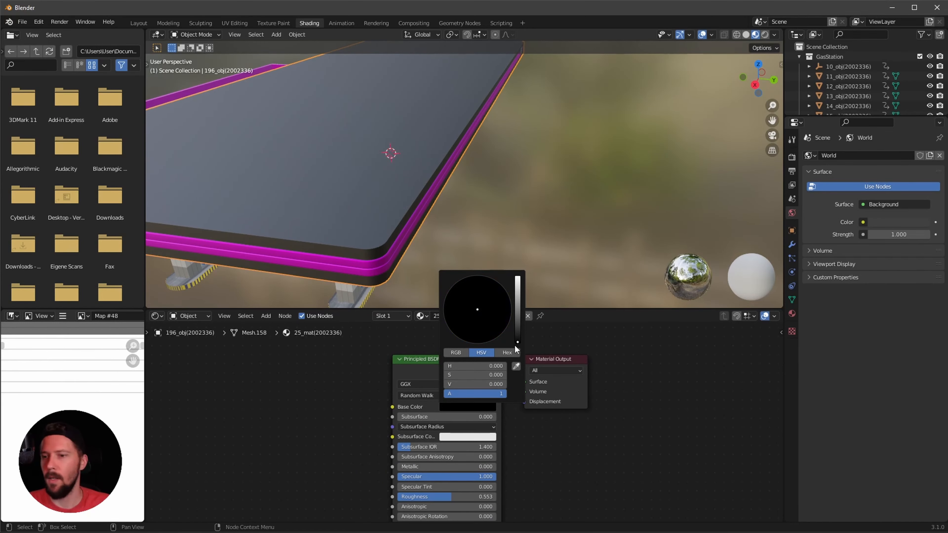
# - Rename the canopy roof's material to m_dark
pyautogui.scroll(-5, 562, 216)
pyautogui.moveTo(561, 216); pyautogui.dragTo(540, 213, button='middle')
pyautogui.click(484, 122)
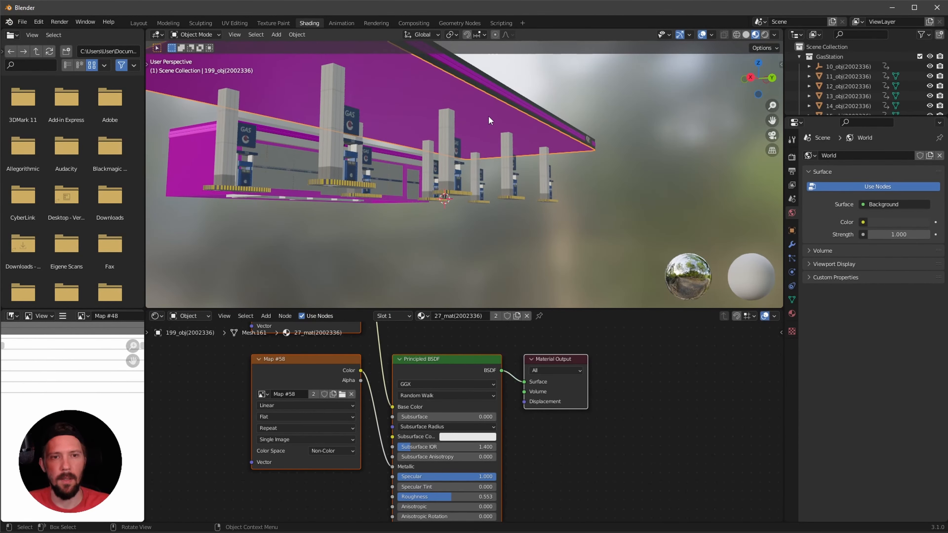
pyautogui.moveTo(488, 117); pyautogui.dragTo(481, 162, button='middle')
pyautogui.click(481, 161)
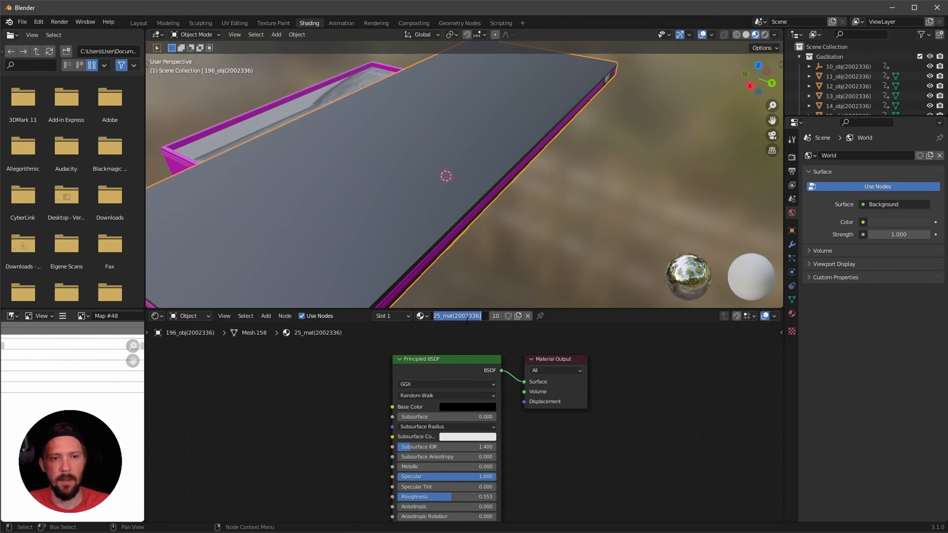
pyautogui.write('m')
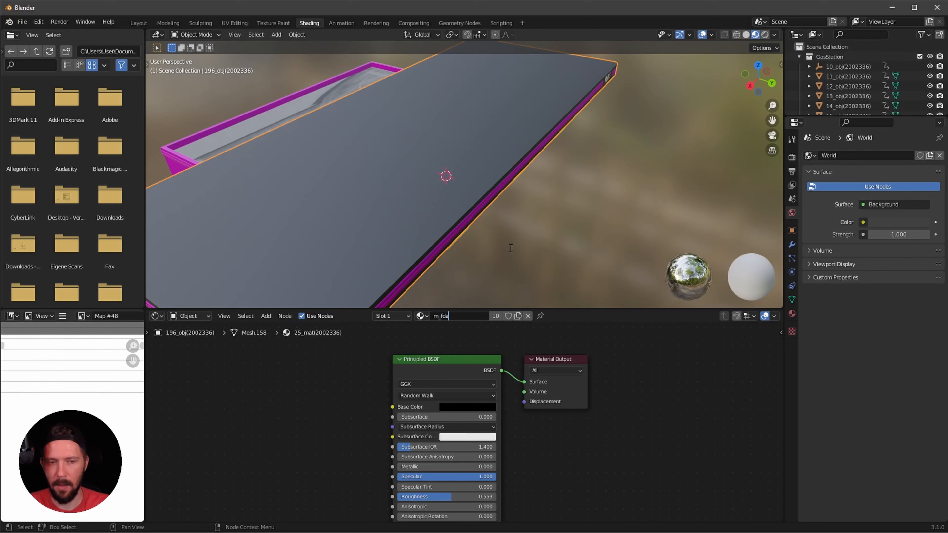
pyautogui.write('_dark')
pyautogui.press('Return')
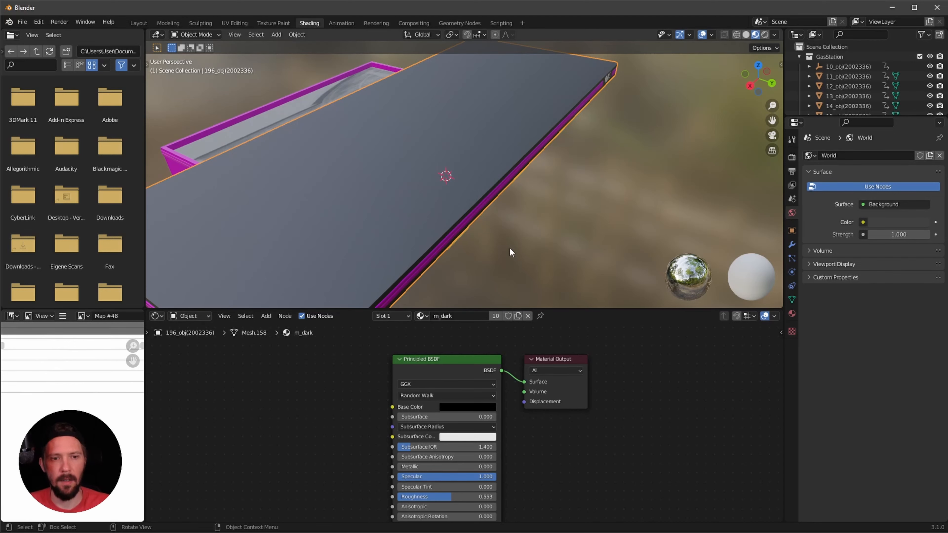
# - Assign the existing m_dark material to the underside of the canopy
pyautogui.moveTo(523, 235); pyautogui.dragTo(513, 207, button='middle')
pyautogui.click(482, 148)
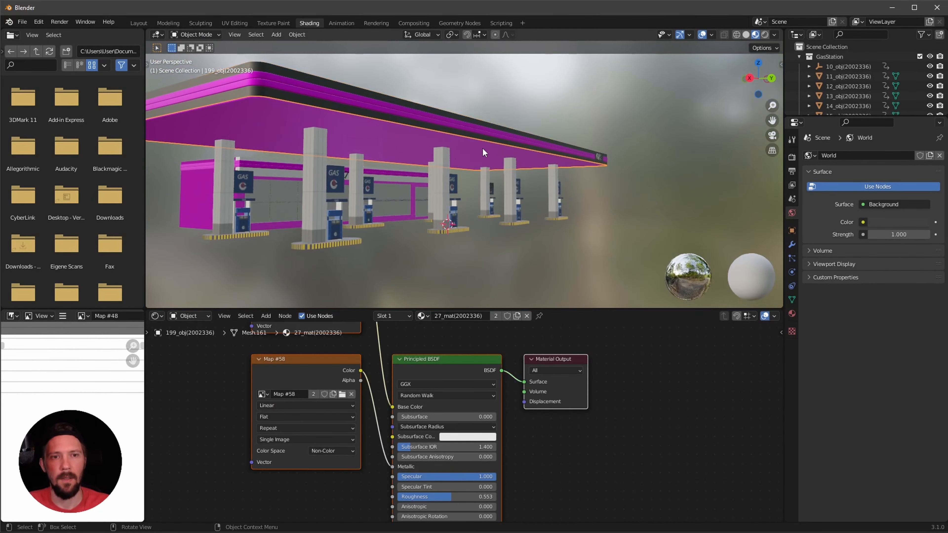
pyautogui.click(421, 315)
pyautogui.write('dare')
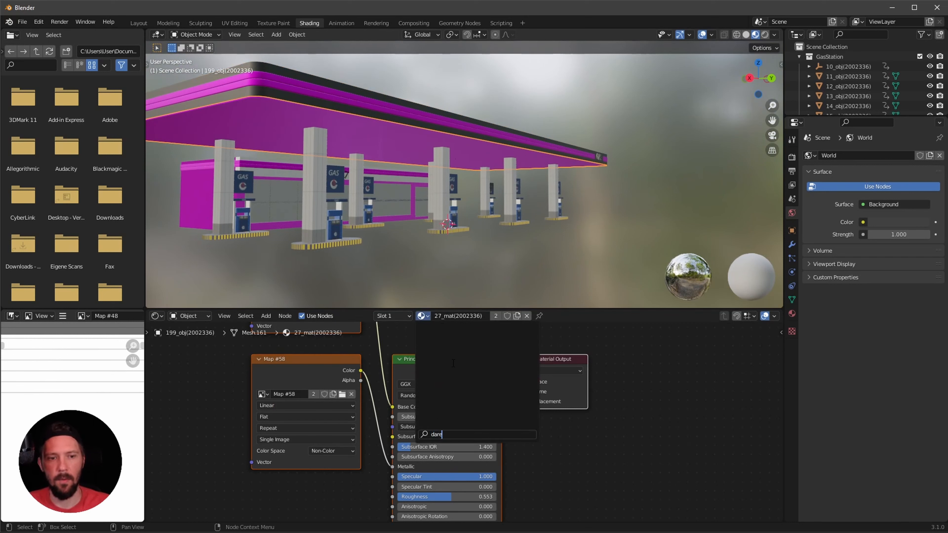
pyautogui.press('BackSpace')
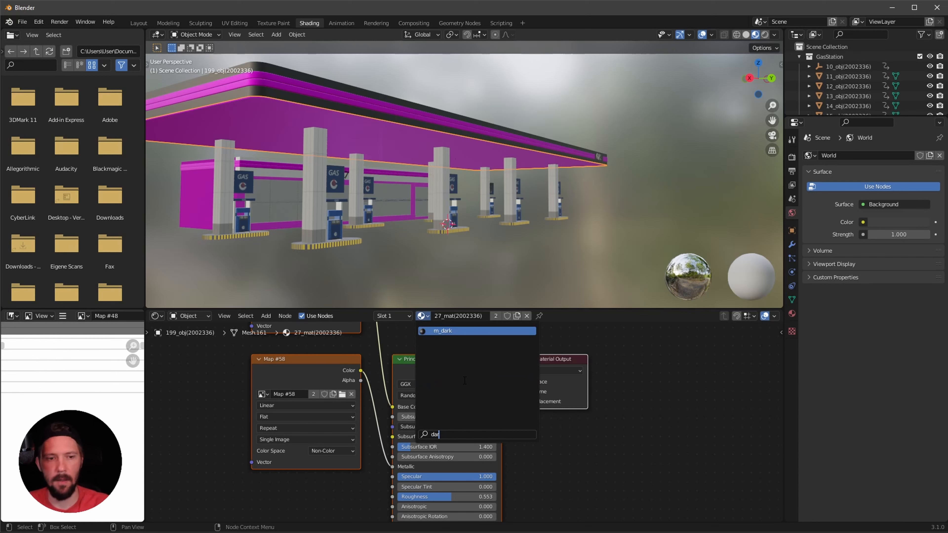
pyautogui.click(450, 331)
# - Assign the m_dark material to the magenta side wall of the station building
pyautogui.moveTo(493, 228); pyautogui.dragTo(463, 254, button='middle')
pyautogui.click(229, 205)
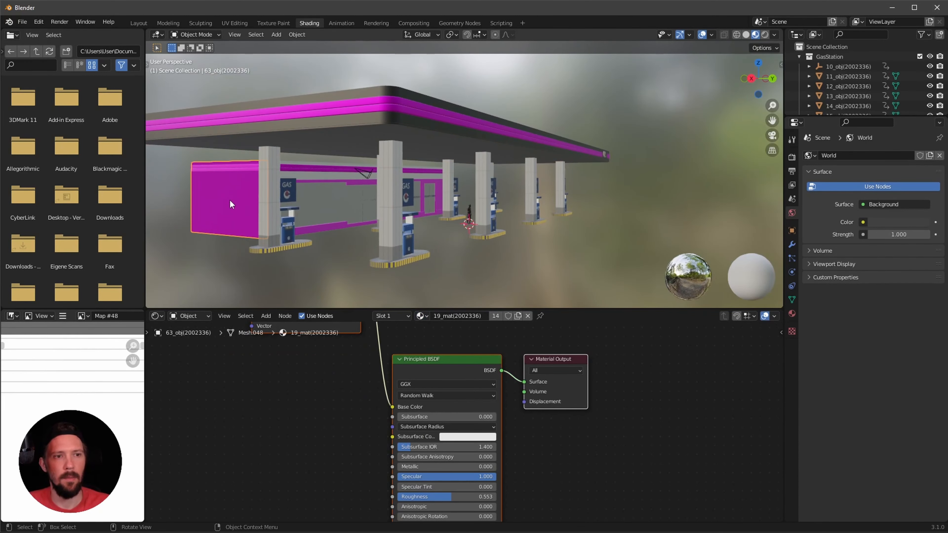
pyautogui.click(422, 315)
pyautogui.write('dar')
pyautogui.click(442, 330)
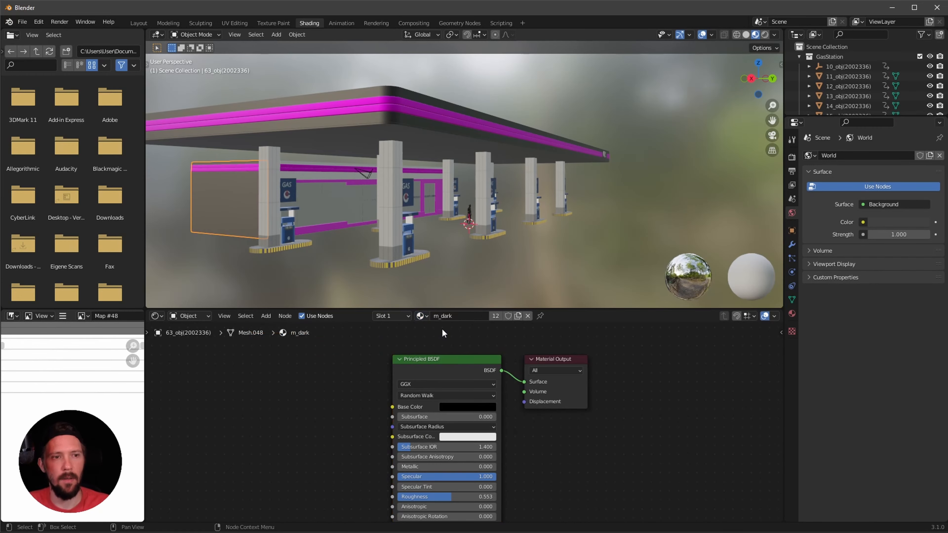
# - Enlarge the outliner area and delete the upper magenta stripe along the canopy edge
pyautogui.moveTo(358, 269)
pyautogui.mouseDown(button='middle')
pyautogui.moveTo(325, 253)
pyautogui.moveTo(362, 258)
pyautogui.moveTo(365, 268)
pyautogui.mouseUp(button='middle')
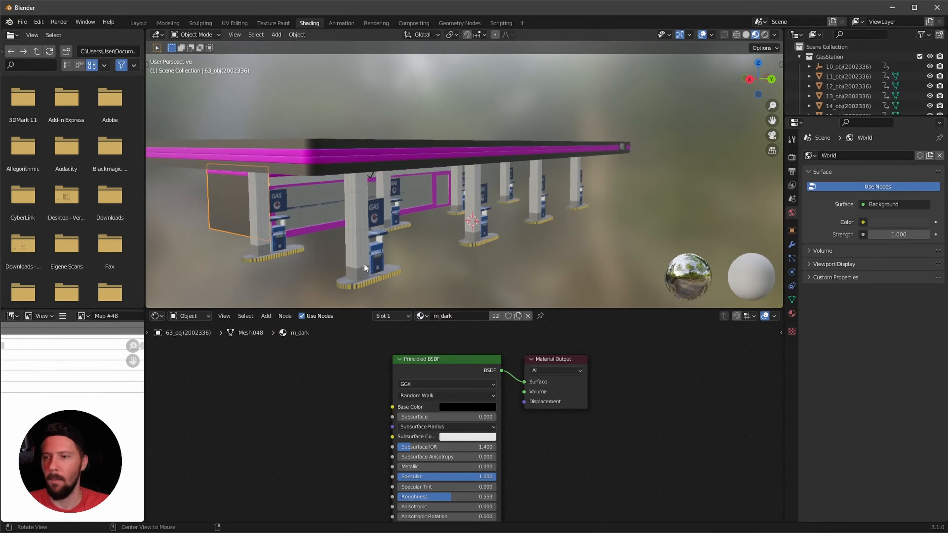
pyautogui.moveTo(439, 244); pyautogui.dragTo(445, 258, button='middle')
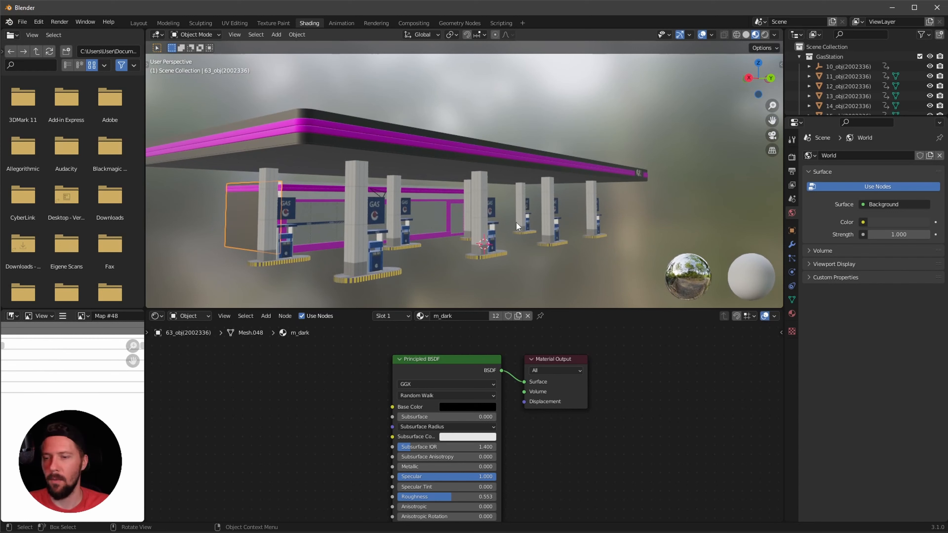
pyautogui.moveTo(480, 179); pyautogui.dragTo(460, 214, button='middle')
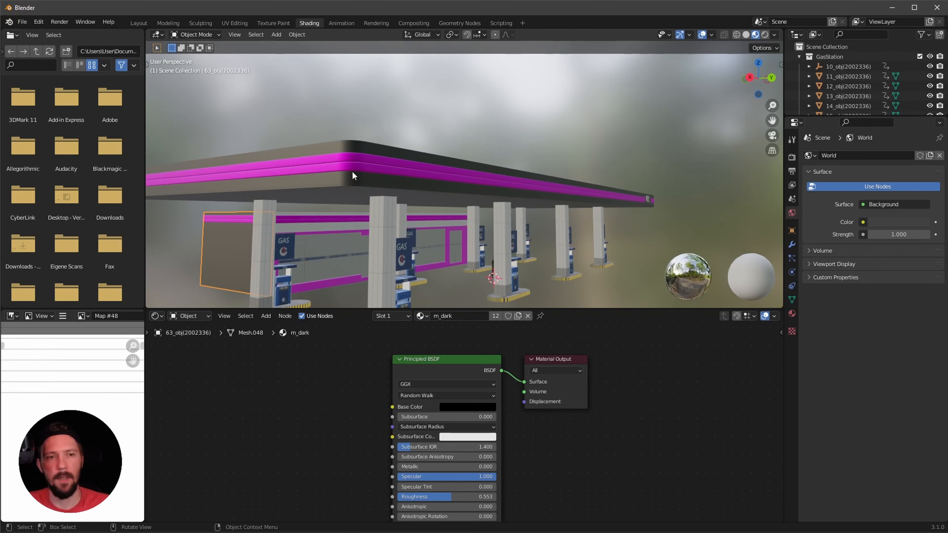
pyautogui.click(365, 158)
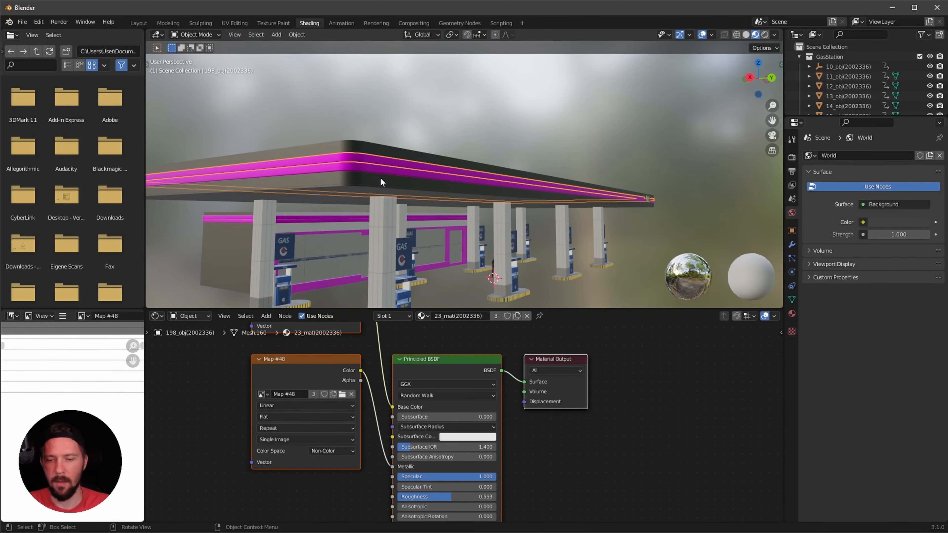
pyautogui.moveTo(828, 118); pyautogui.dragTo(827, 395)
pyautogui.scroll(-5, 847, 219)
pyautogui.scroll(-2, 847, 220)
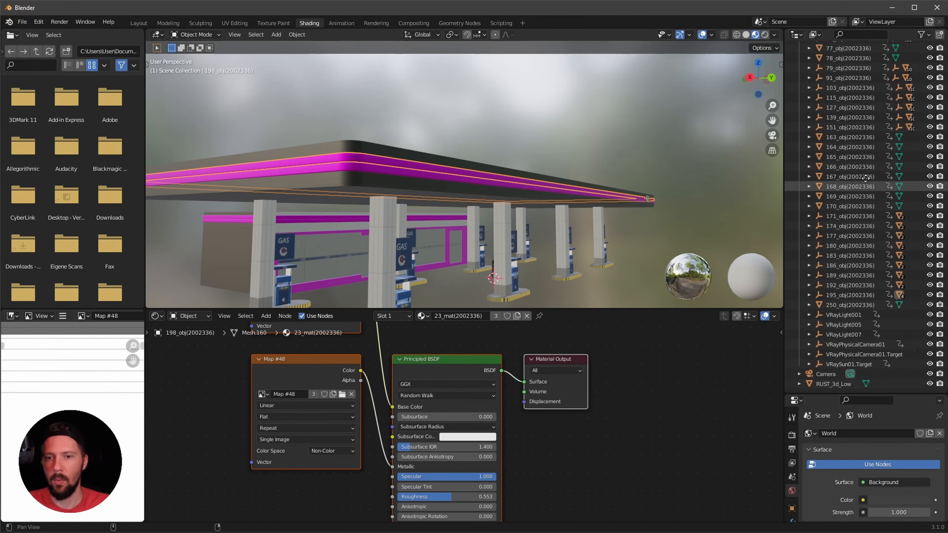
pyautogui.scroll(10, 862, 261)
pyautogui.scroll(2, 868, 296)
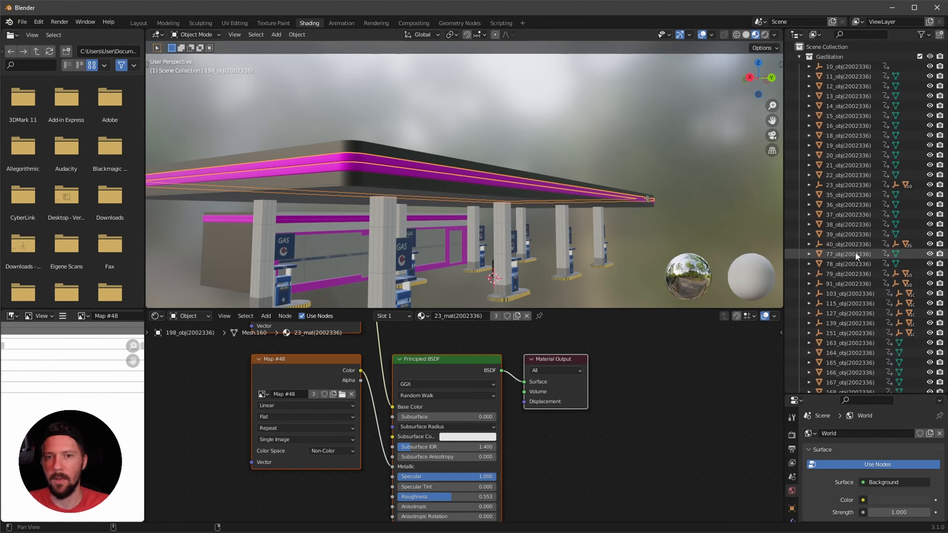
pyautogui.press('x')
pyautogui.click(372, 160)
# - Move the remaining magenta stripe on the canopy edge up about 0.46 m along the global Z axis
pyautogui.click(374, 166)
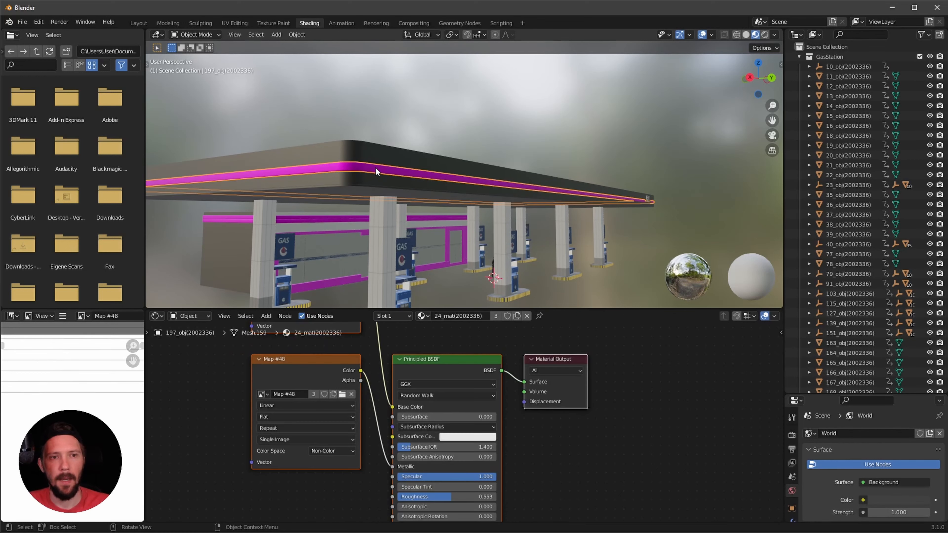
pyautogui.press('g')
pyautogui.press('z')
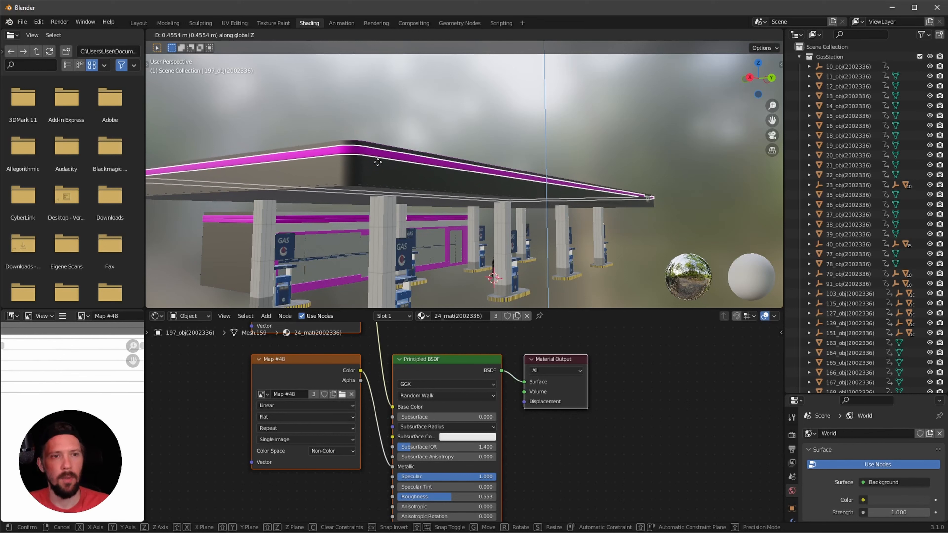
pyautogui.click(379, 168)
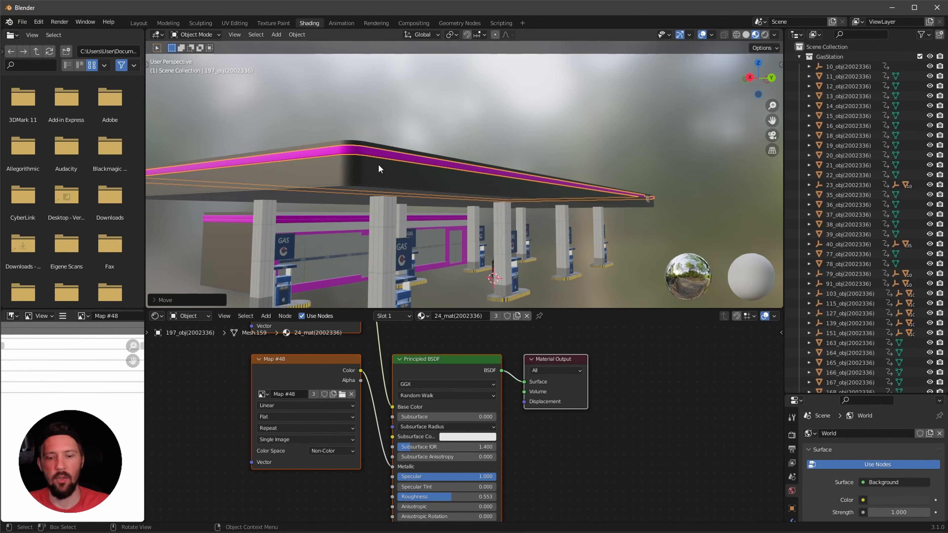
# - Replace the canopy stripe's material with a new material named M_neon
pyautogui.moveTo(387, 219); pyautogui.dragTo(444, 298, button='middle')
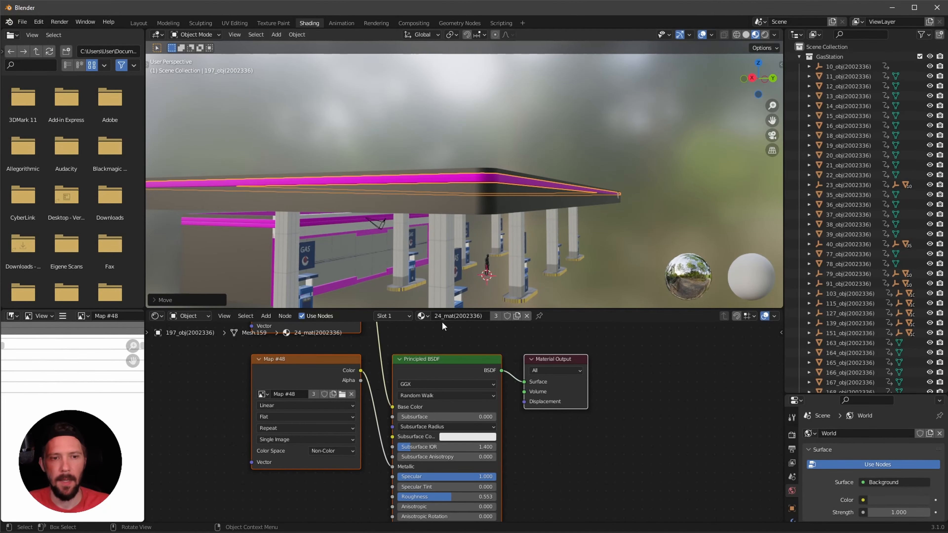
pyautogui.click(527, 316)
pyautogui.click(473, 317)
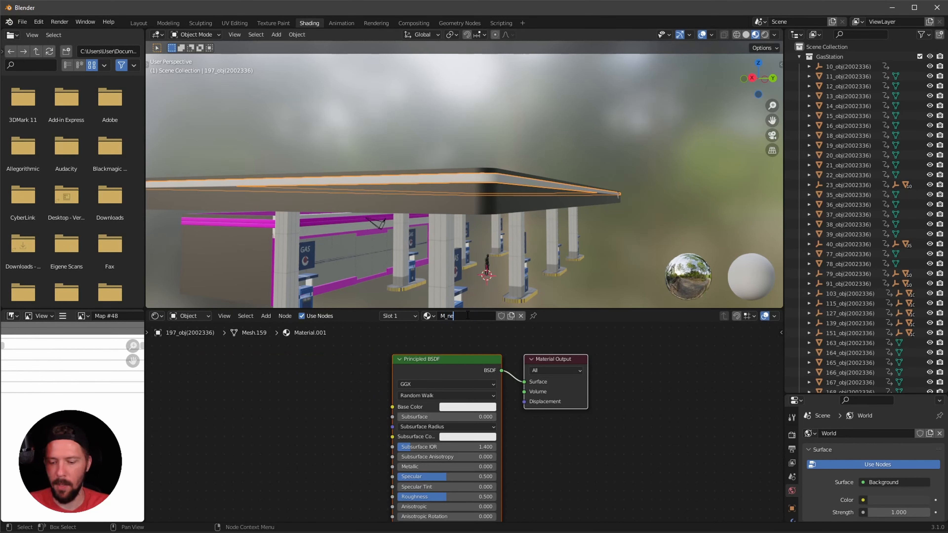
pyautogui.write('M_neon')
pyautogui.press('Return')
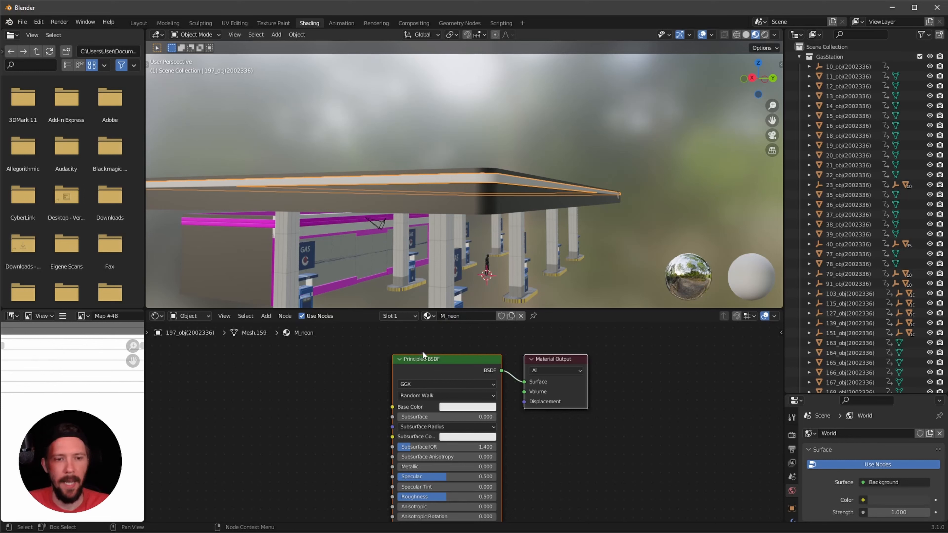
# - Give the M_neon material a bright blue emission color and set its emission strength to 50
pyautogui.moveTo(583, 419); pyautogui.dragTo(575, 364, button='middle')
pyautogui.moveTo(570, 448); pyautogui.dragTo(559, 380, button='middle')
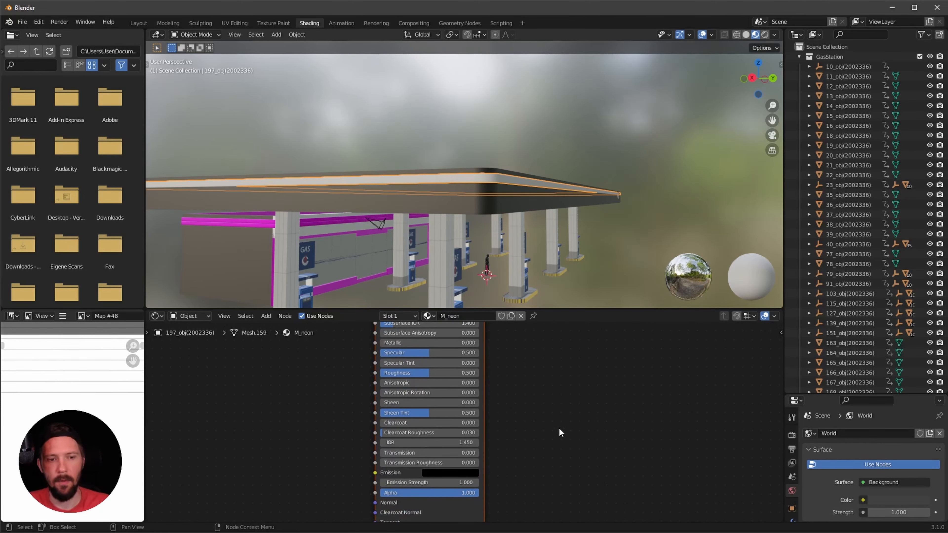
pyautogui.moveTo(559, 432); pyautogui.dragTo(558, 421, button='middle')
pyautogui.click(437, 459)
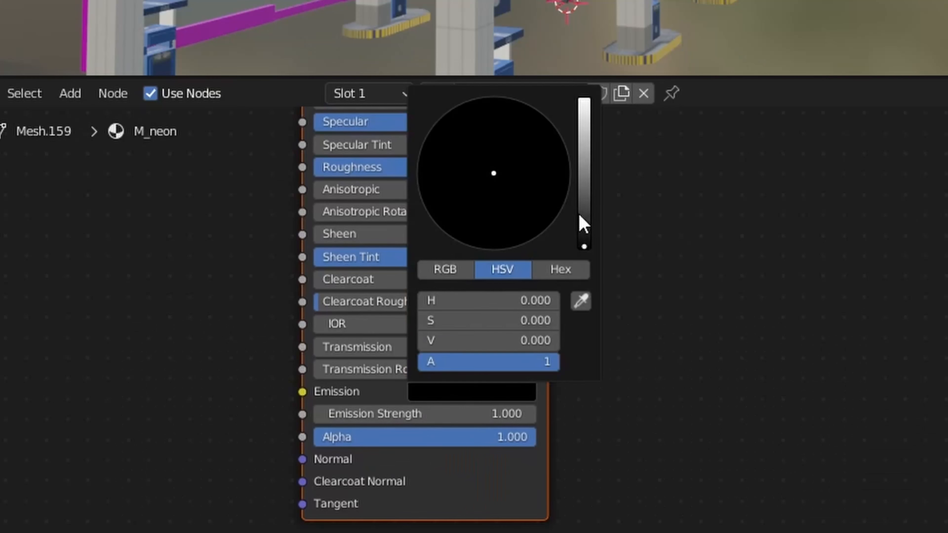
pyautogui.moveTo(583, 225); pyautogui.dragTo(584, 100)
pyautogui.moveTo(504, 174); pyautogui.dragTo(524, 129)
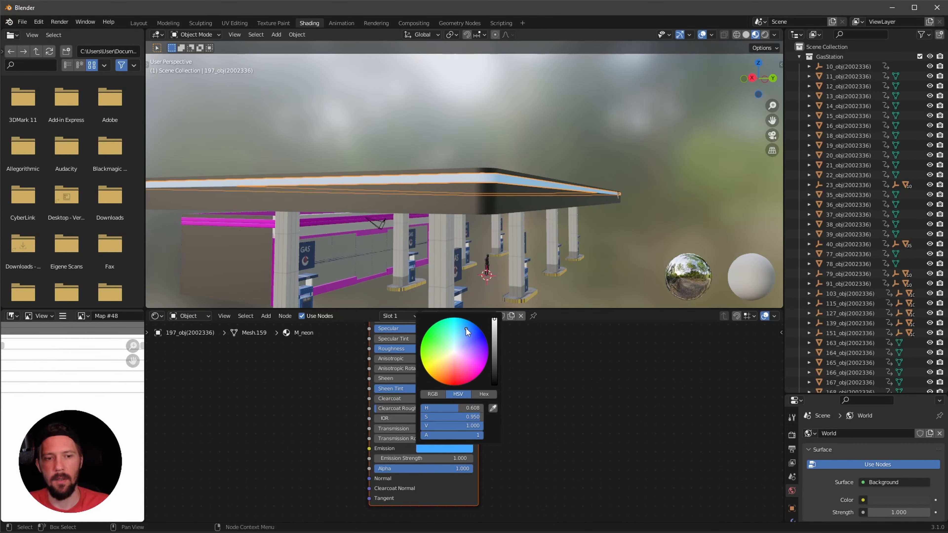
pyautogui.click(448, 460)
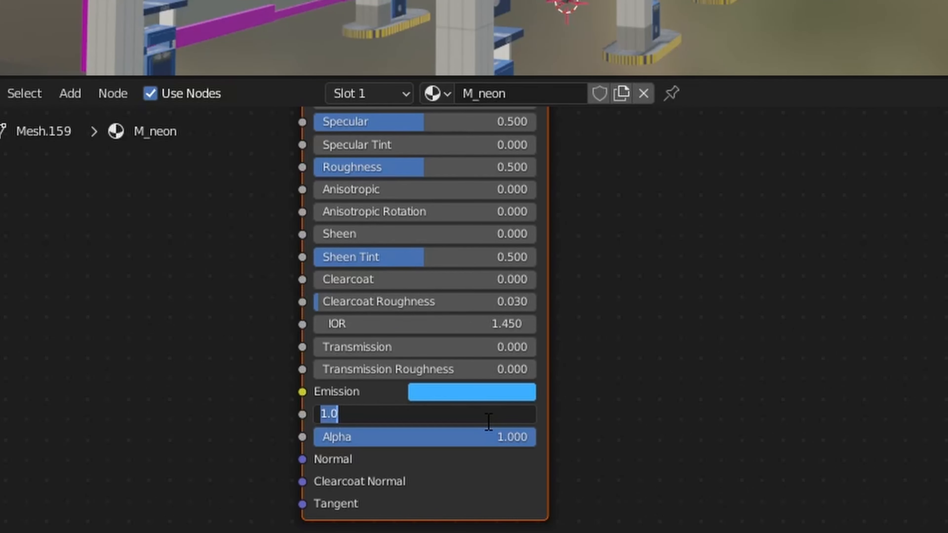
pyautogui.write('50')
pyautogui.press('Return')
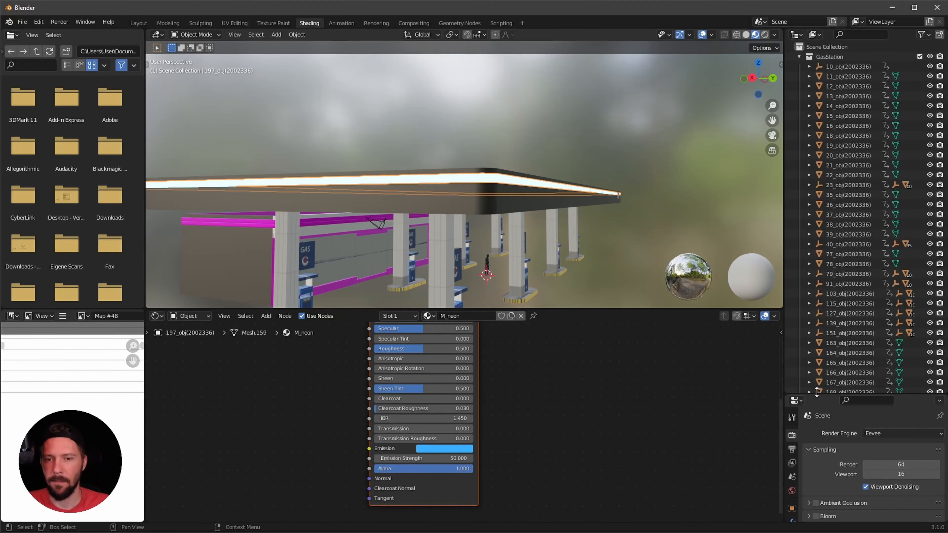
# - Enable Ambient Occlusion, Bloom and Screen Space Reflections in the Eevee render settings
pyautogui.click(792, 219)
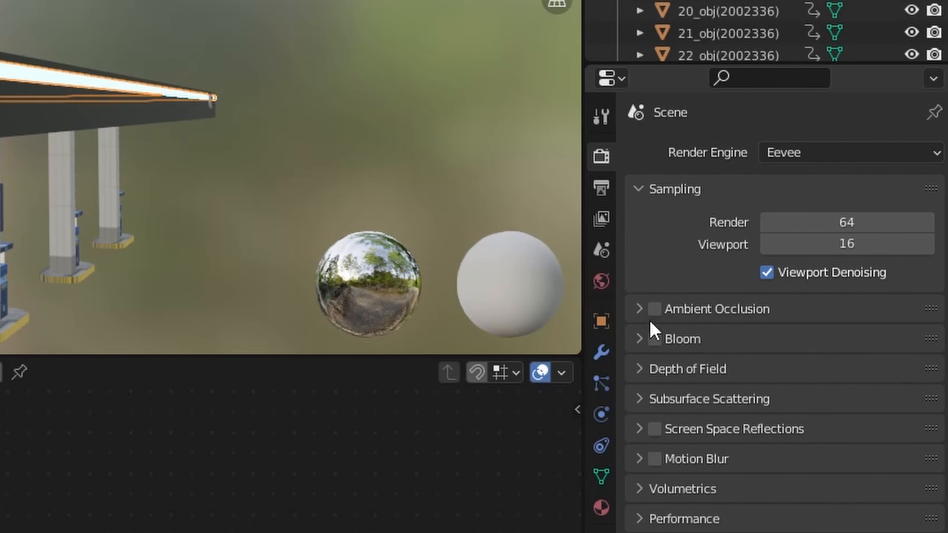
pyautogui.click(815, 288)
pyautogui.click(655, 339)
pyautogui.click(656, 429)
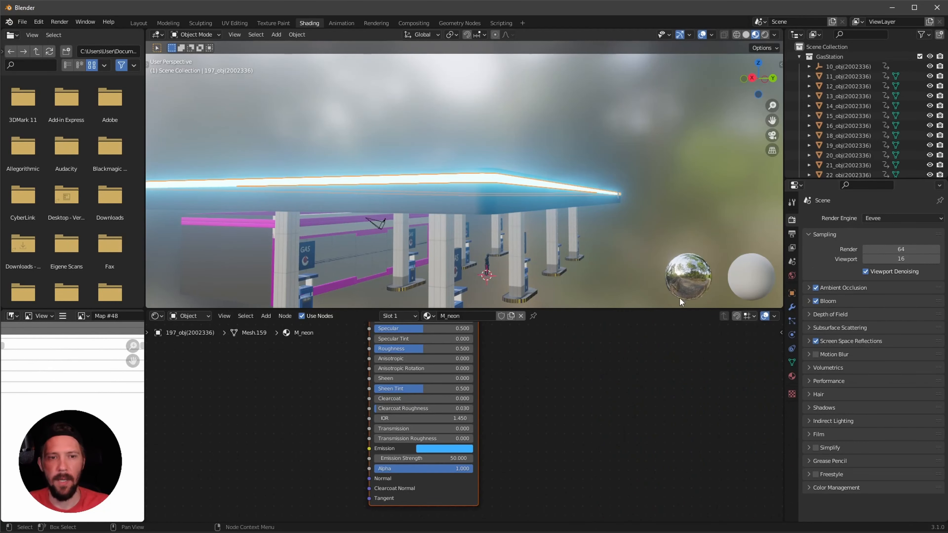
# - Collapse the GasStation collection and place the RUST_3d_Low figure at X 34 m, Y 15 m
pyautogui.moveTo(680, 298); pyautogui.dragTo(634, 250, button='middle')
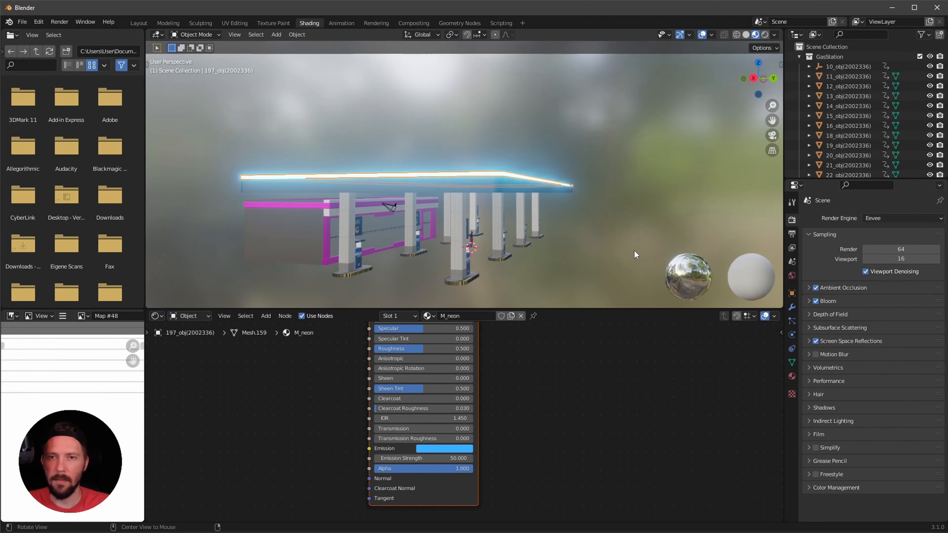
pyautogui.click(799, 56)
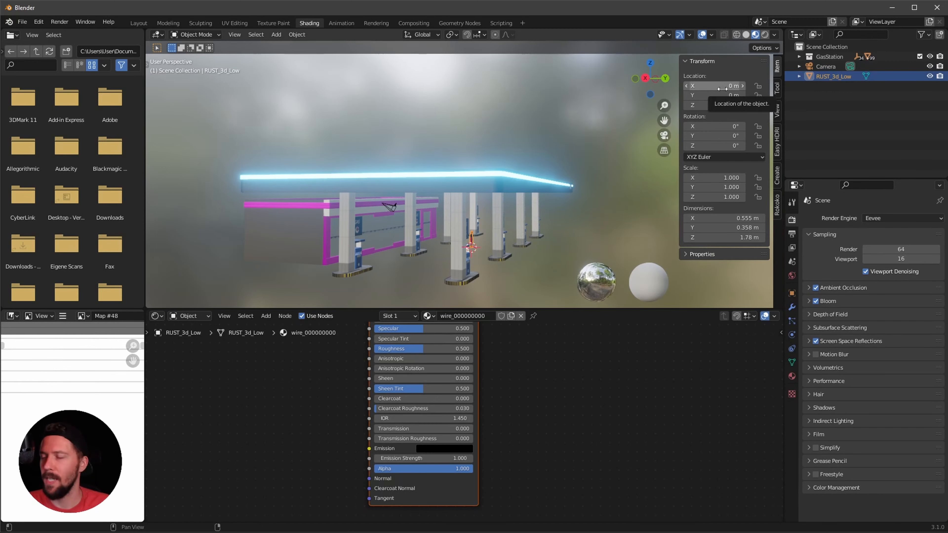
pyautogui.click(726, 88)
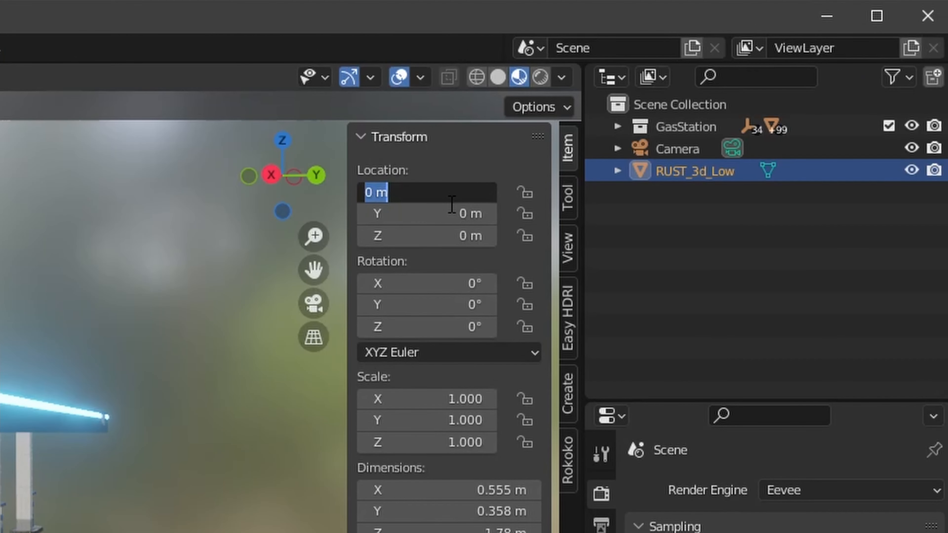
pyautogui.write('34')
pyautogui.press('Tab')
pyautogui.write('15')
pyautogui.press('Return')
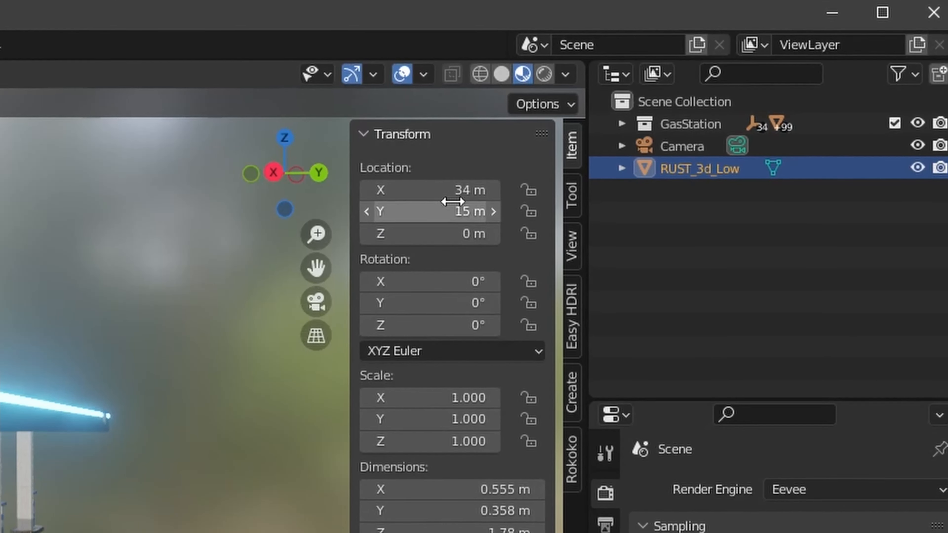
# - Change the Z rotation of the RUST_3d_Low figure so it faces along the negative X axis
pyautogui.moveTo(545, 225); pyautogui.dragTo(466, 236, button='middle')
pyautogui.scroll(-3, 547, 252)
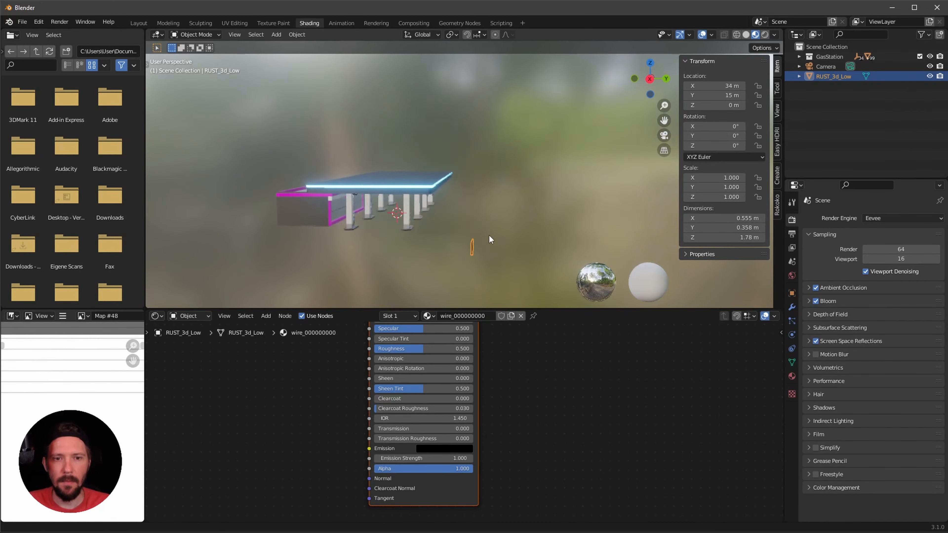
pyautogui.scroll(1, 471, 236)
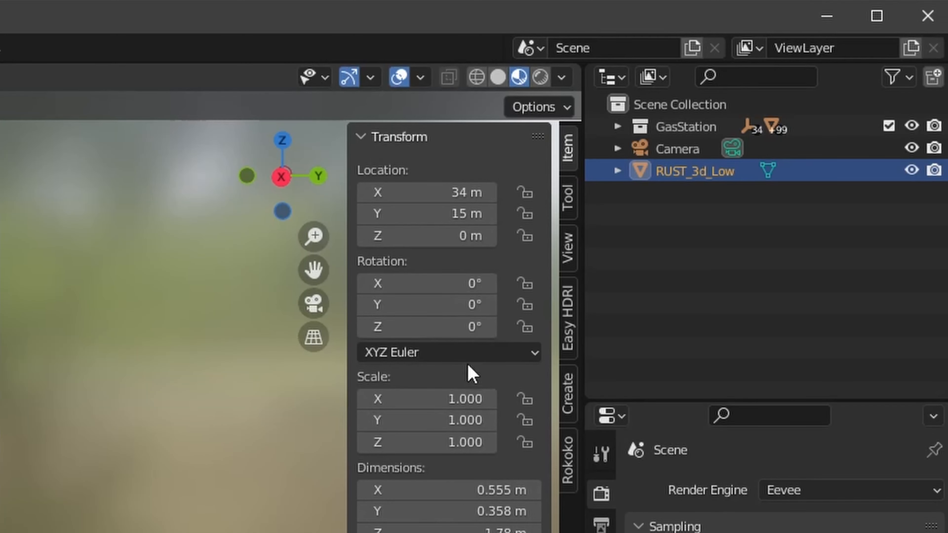
pyautogui.doubleClick(728, 145)
pyautogui.write('901')
pyautogui.press('Return')
# - Look through the scene camera and set its location to X 40.3 m, Y 15 m and Z 0.5 m
pyautogui.click(709, 148)
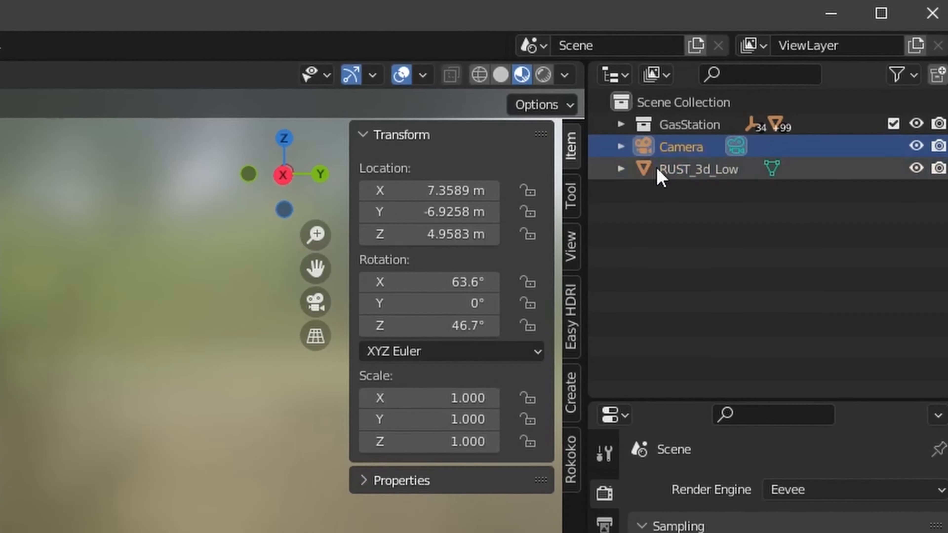
pyautogui.press('KP_0')
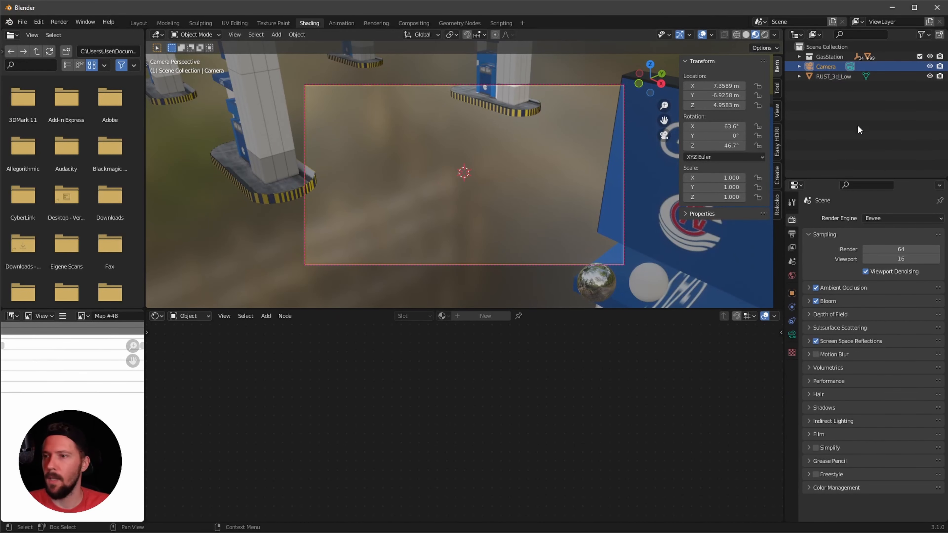
pyautogui.doubleClick(718, 85)
pyautogui.write('40')
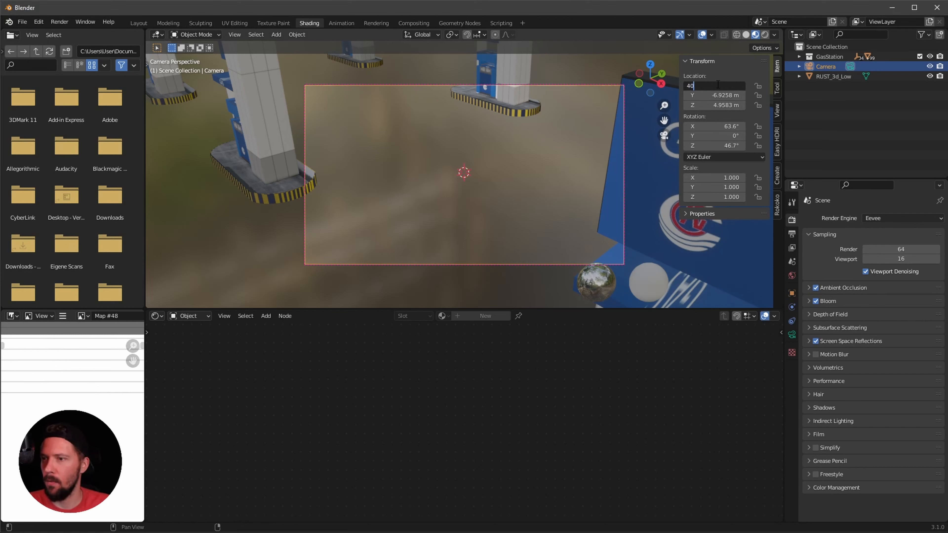
pyautogui.write('3')
pyautogui.write('0.3')
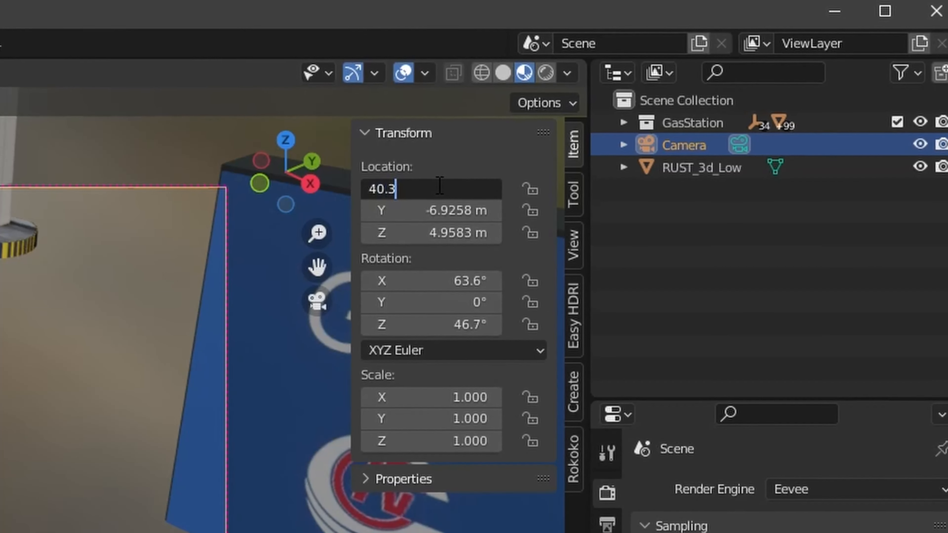
pyautogui.press('Tab')
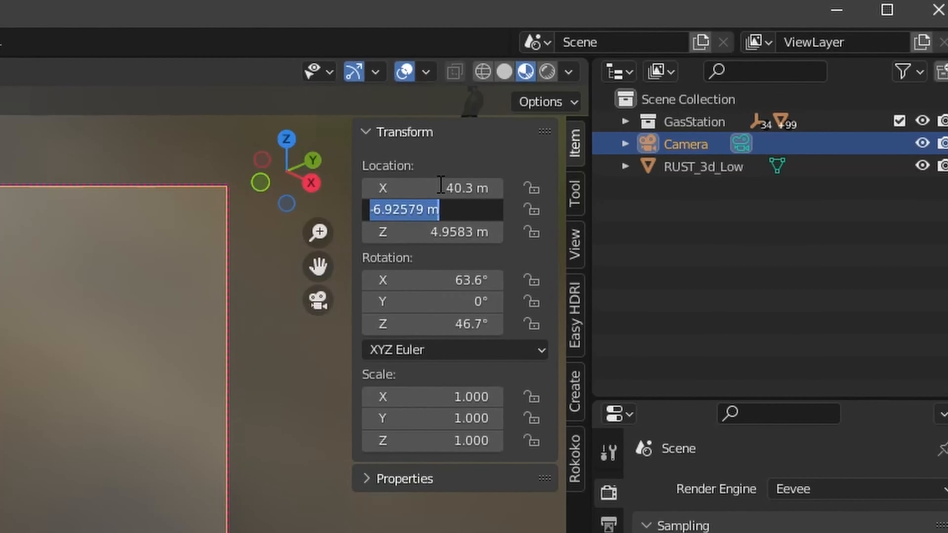
pyautogui.write('15')
pyautogui.press('Tab')
pyautogui.write('0')
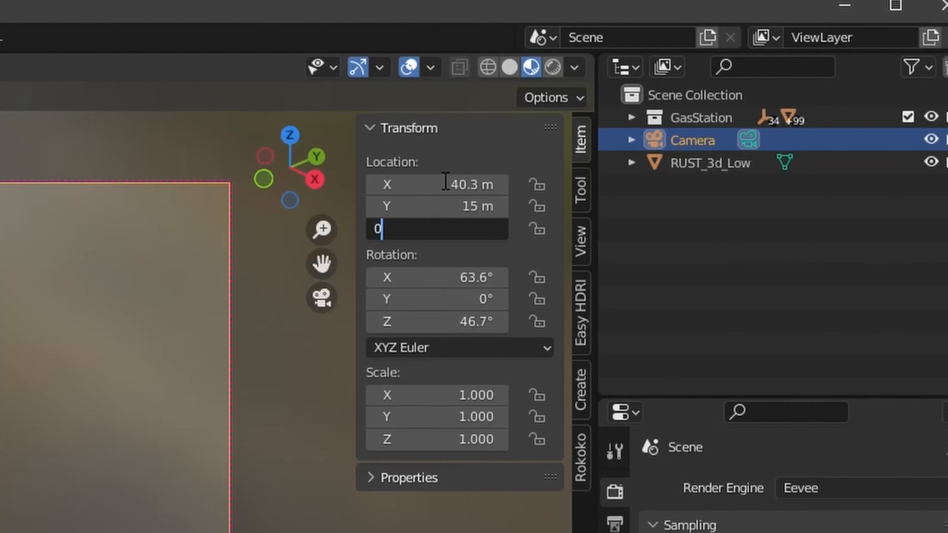
pyautogui.write('.5')
pyautogui.press('Return')
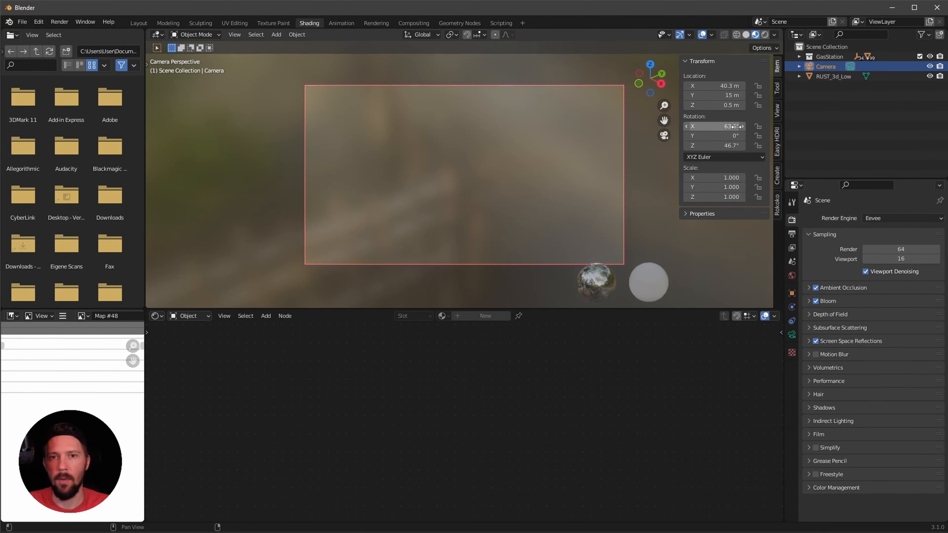
# - Set the camera's rotation to 90° on X and 90° on Z
pyautogui.doubleClick(735, 126)
pyautogui.write('90')
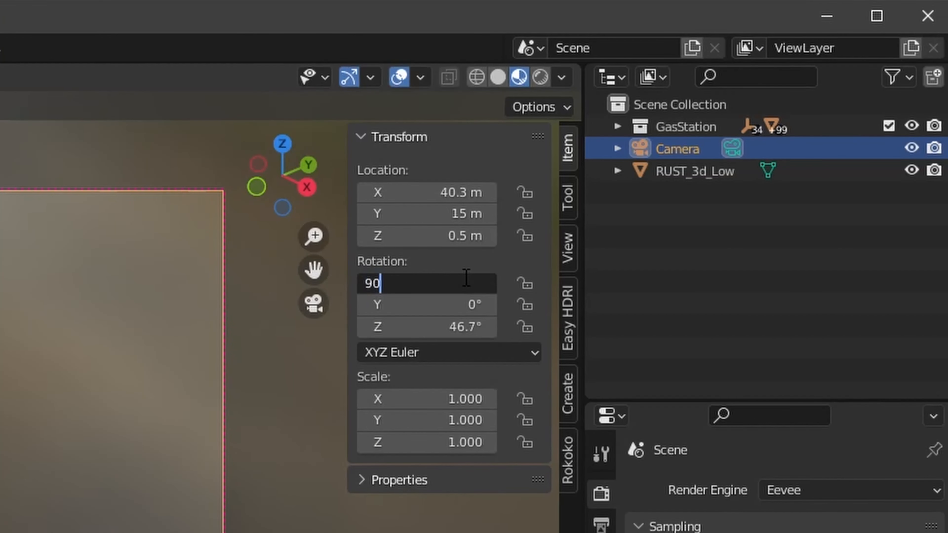
pyautogui.press('Tab')
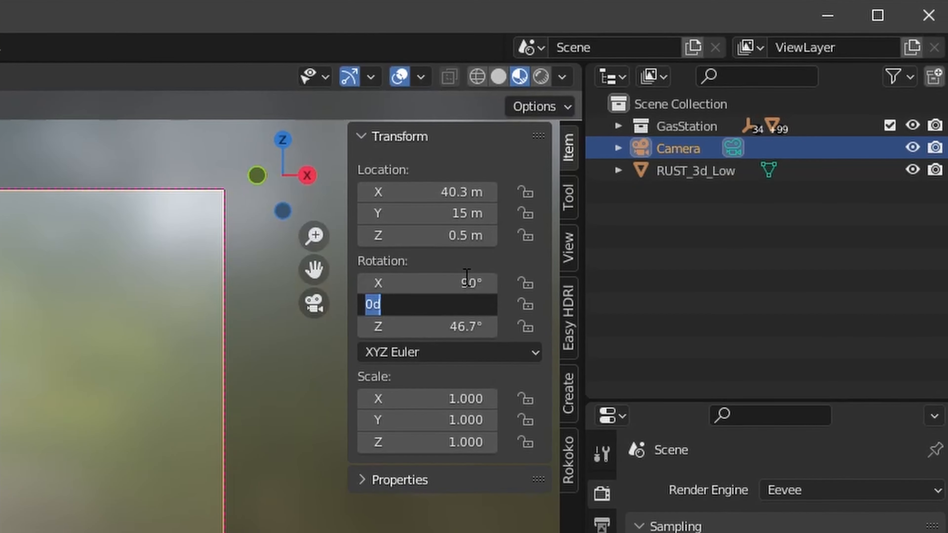
pyautogui.press('Tab')
pyautogui.write('90')
pyautogui.press('Return')
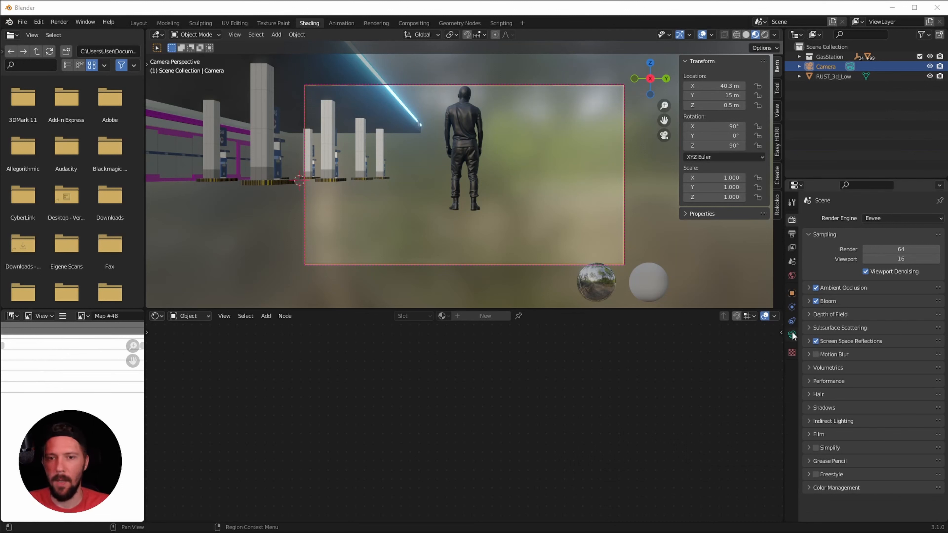
# - Set the camera's focal length to 25 mm and its vertical lens shift to 0.2
pyautogui.click(791, 334)
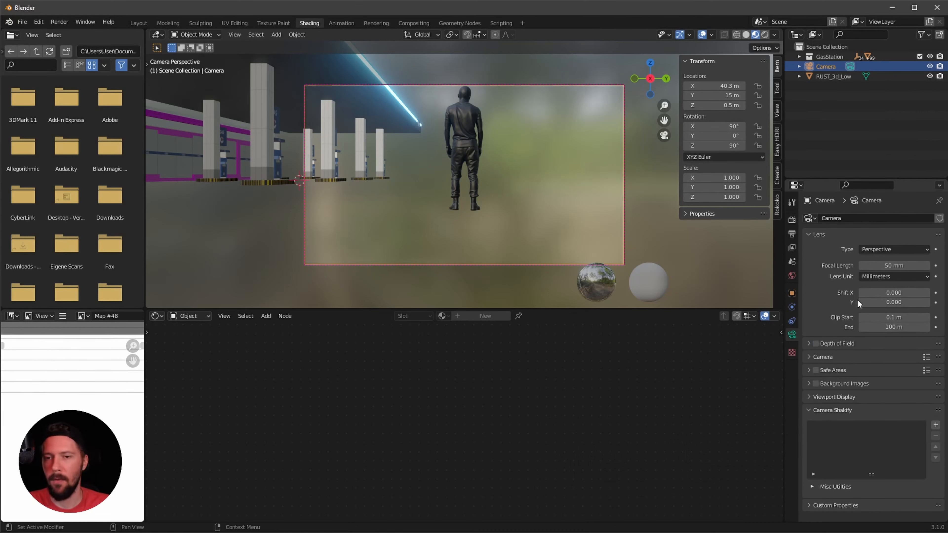
pyautogui.doubleClick(887, 266)
pyautogui.write('25')
pyautogui.press('Tab')
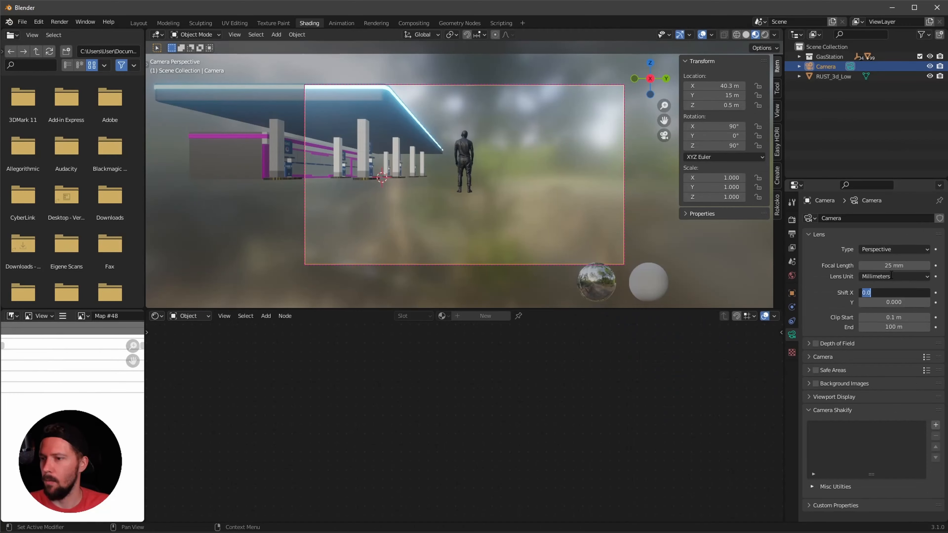
pyautogui.press('Tab')
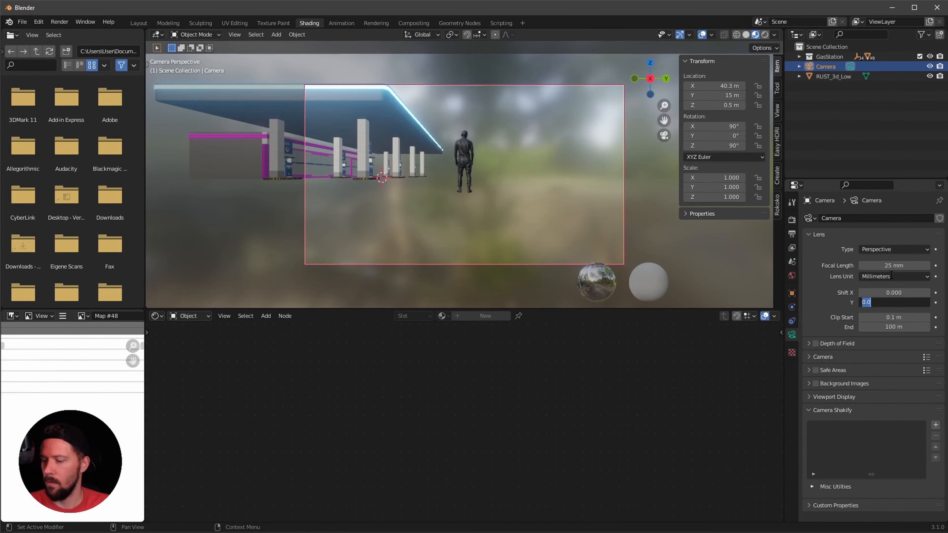
pyautogui.write('.2')
pyautogui.press('Return')
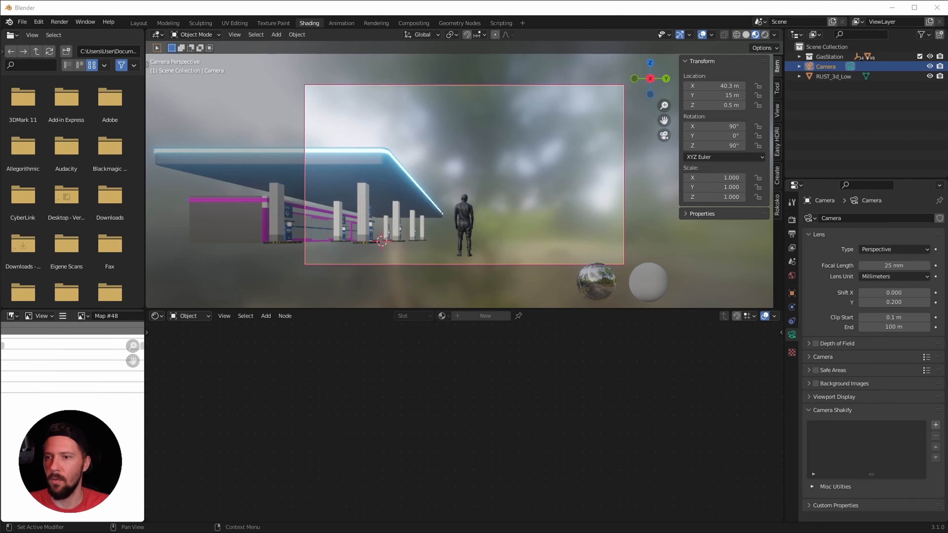
# - Add a plane mesh to the scene and rename it road
pyautogui.click(636, 233)
pyautogui.moveTo(636, 233); pyautogui.dragTo(618, 258, button='middle')
pyautogui.scroll(-6, 634, 214)
pyautogui.hotkey('shift', 'a')
pyautogui.moveTo(496, 218)
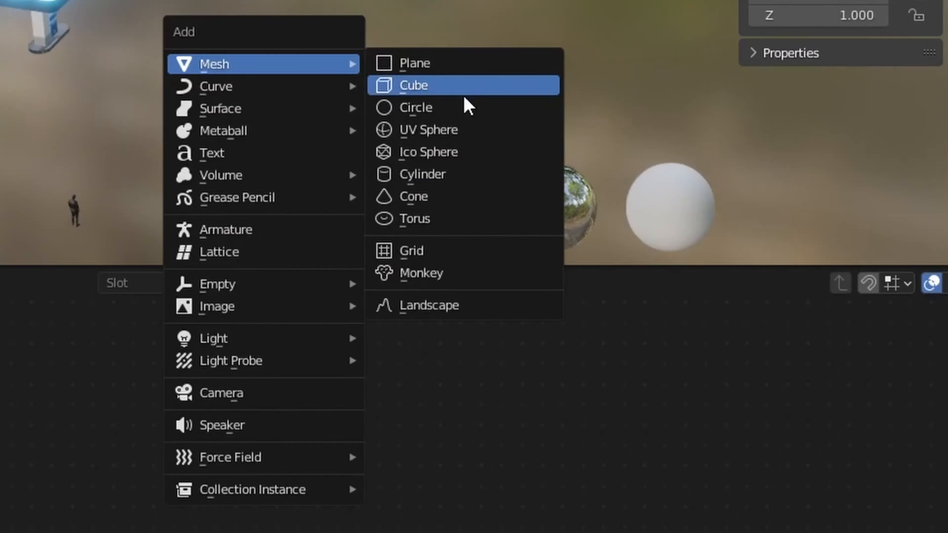
pyautogui.click(556, 220)
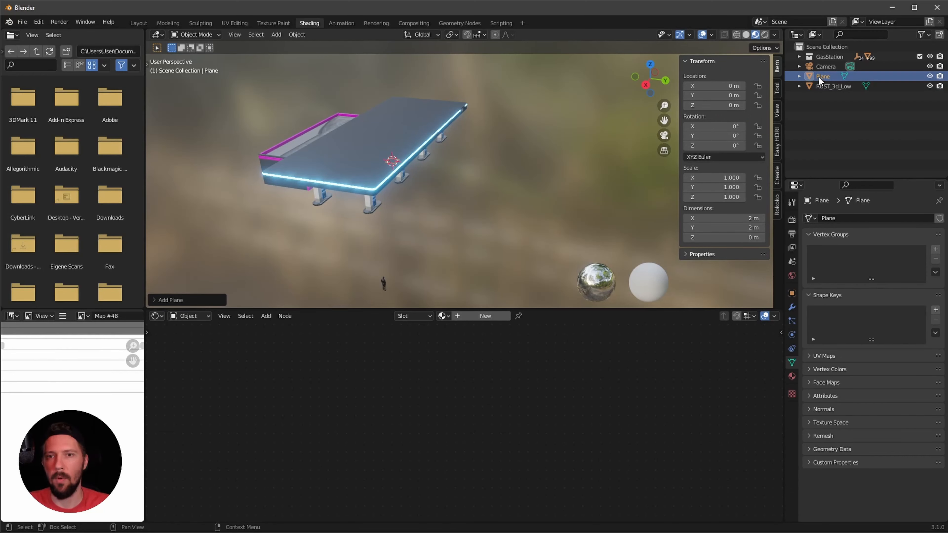
pyautogui.doubleClick(823, 76)
pyautogui.write('road')
pyautogui.press('Return')
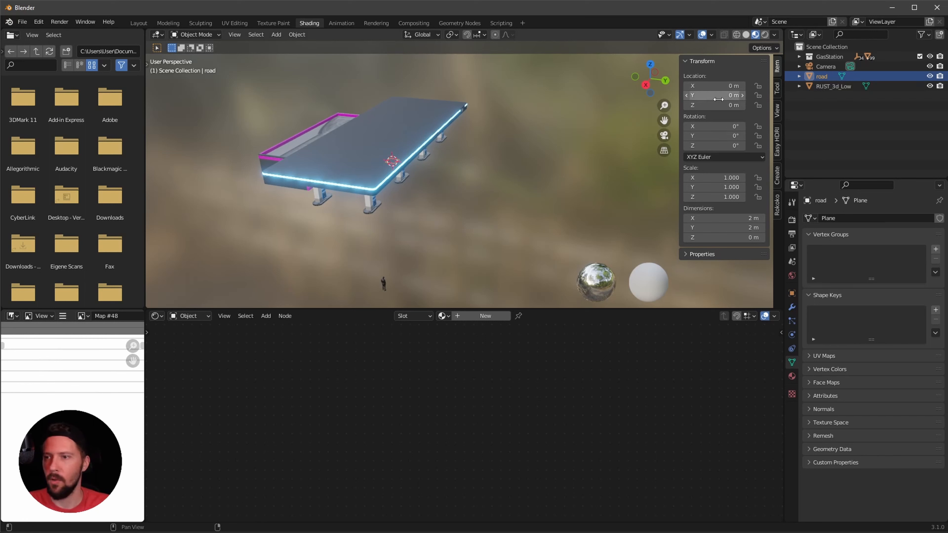
# - Set the road plane's scale to 100 on X, 10 on Y and 1 on Z
pyautogui.click(736, 178)
pyautogui.write('10')
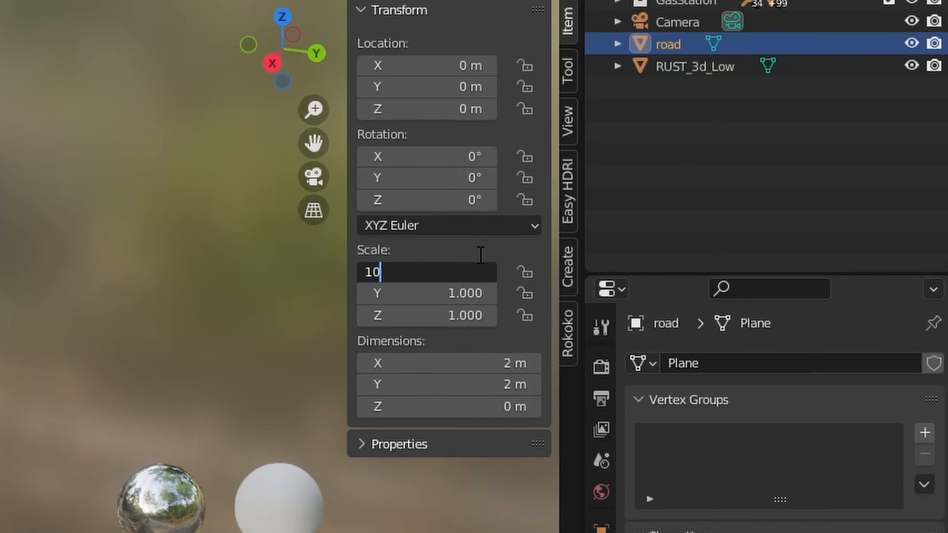
pyautogui.press('Tab')
pyautogui.write('10')
pyautogui.press('Tab')
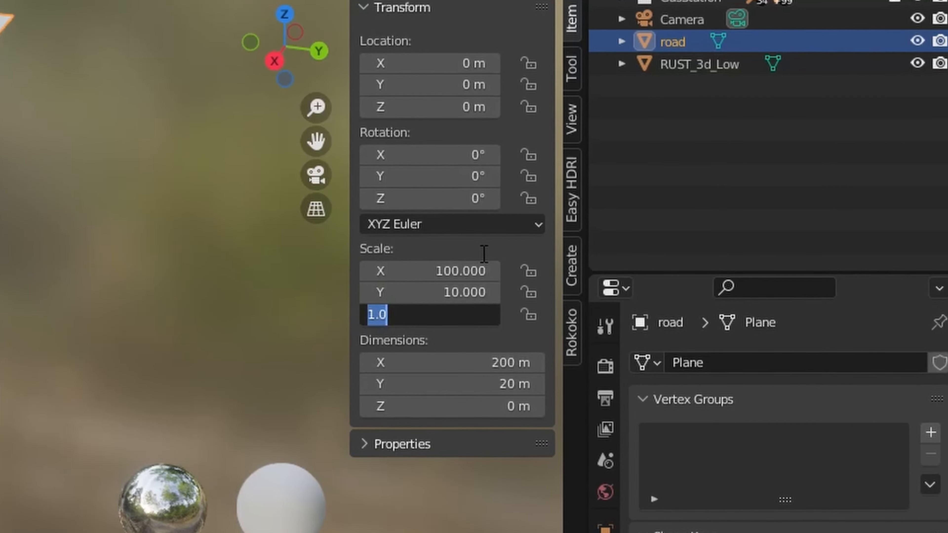
pyautogui.write('1')
pyautogui.press('Return')
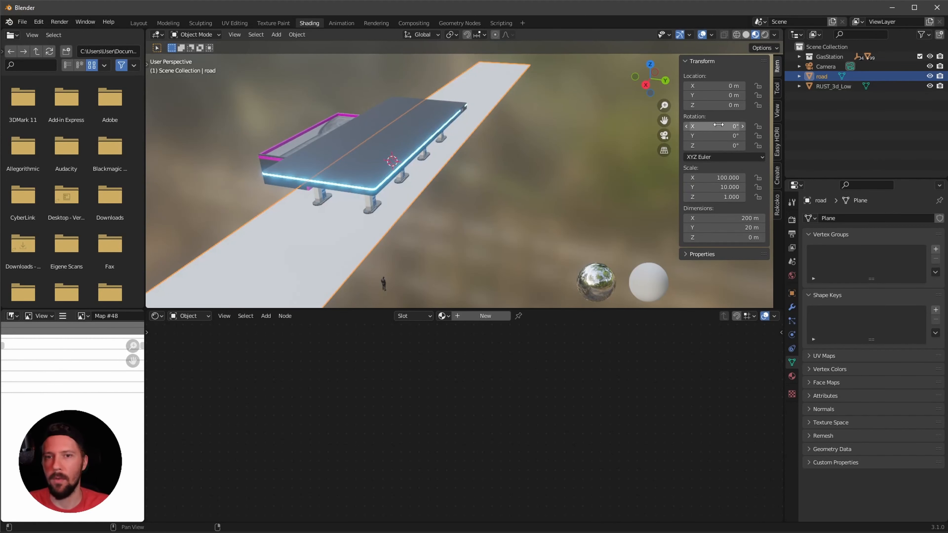
# - Position the road plane at 20 m along the Y axis
pyautogui.click(724, 96)
pyautogui.write('20')
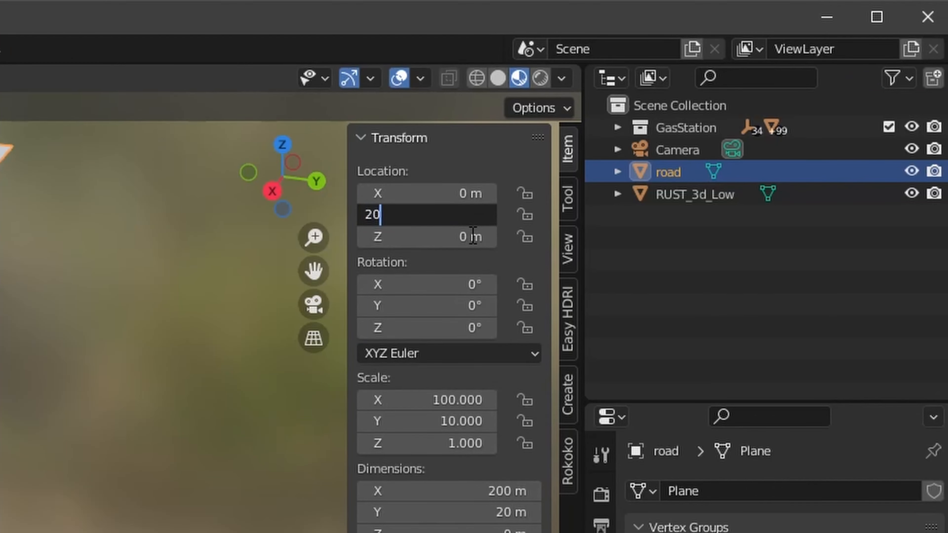
pyautogui.press('Return')
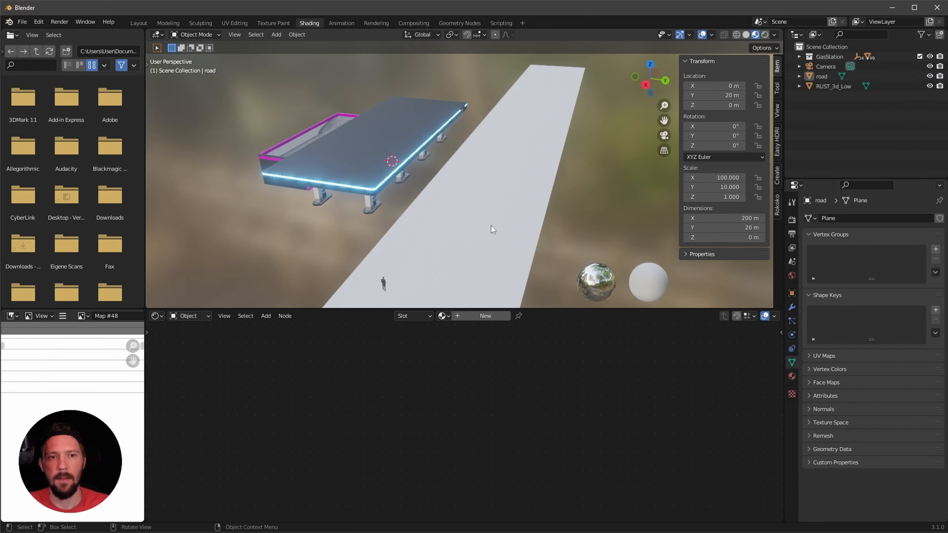
# - Duplicate the road plane in place and set the copy's Y location to 0 m
pyautogui.click(495, 230)
pyautogui.hotkey('shift', 'd')
pyautogui.rightClick(493, 229)
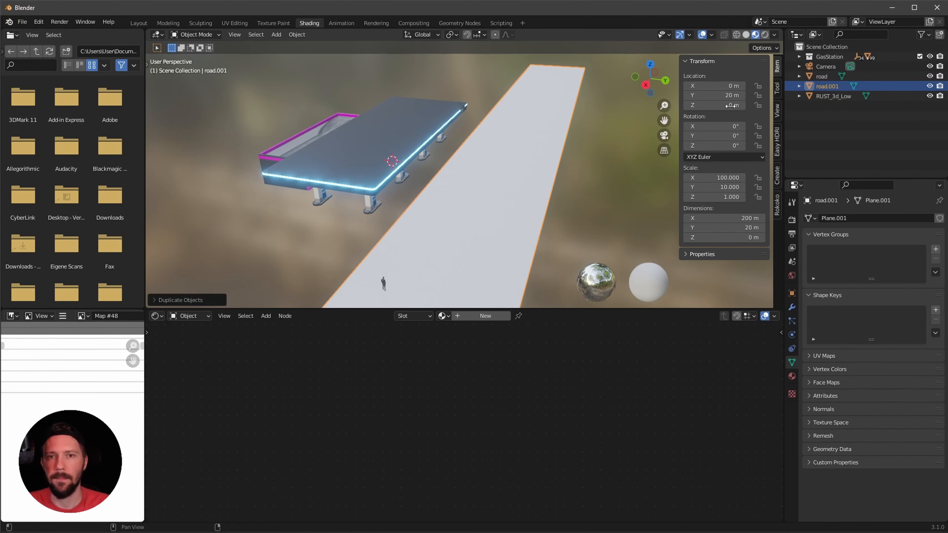
pyautogui.click(724, 97)
pyautogui.write('0')
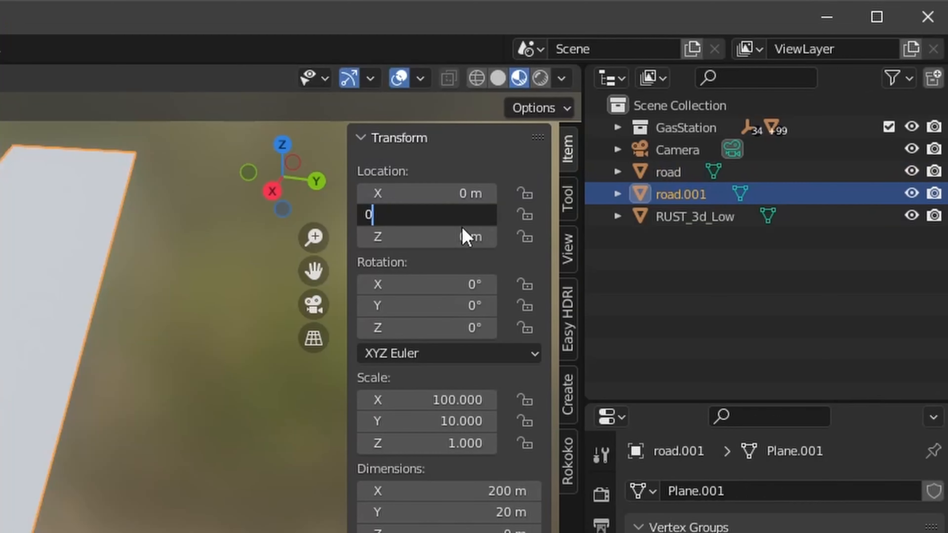
pyautogui.press('Return')
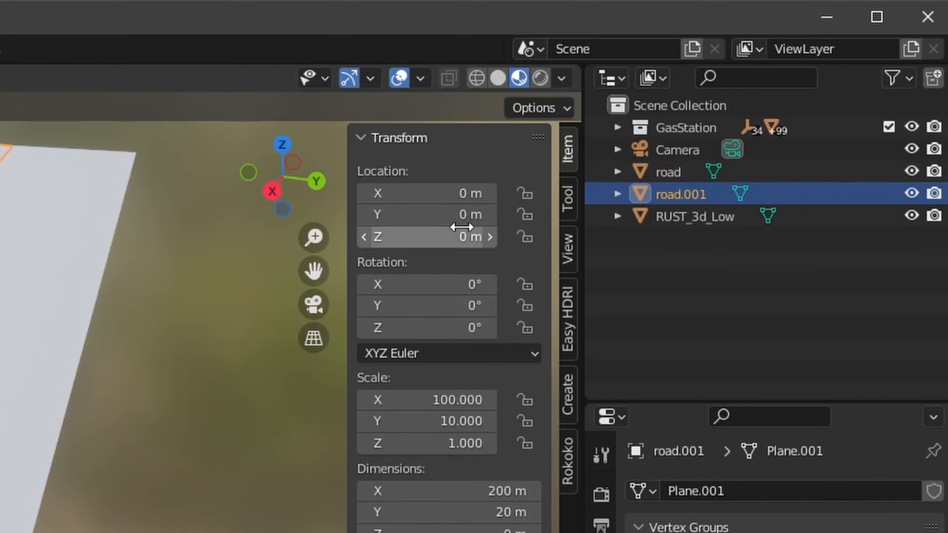
# - Rename the duplicated plane stationGround
pyautogui.doubleClick(671, 194)
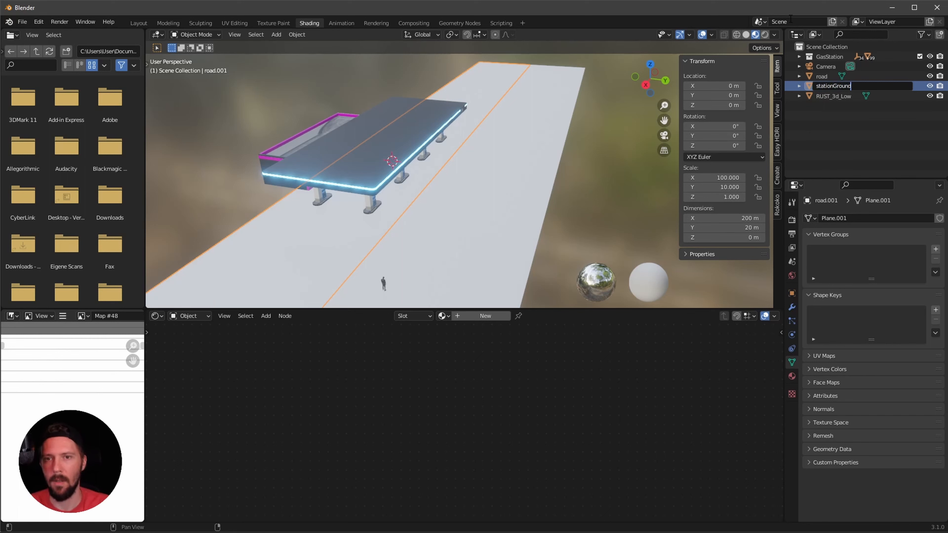
pyautogui.write('stationGround')
pyautogui.press('Return')
pyautogui.click(808, 149)
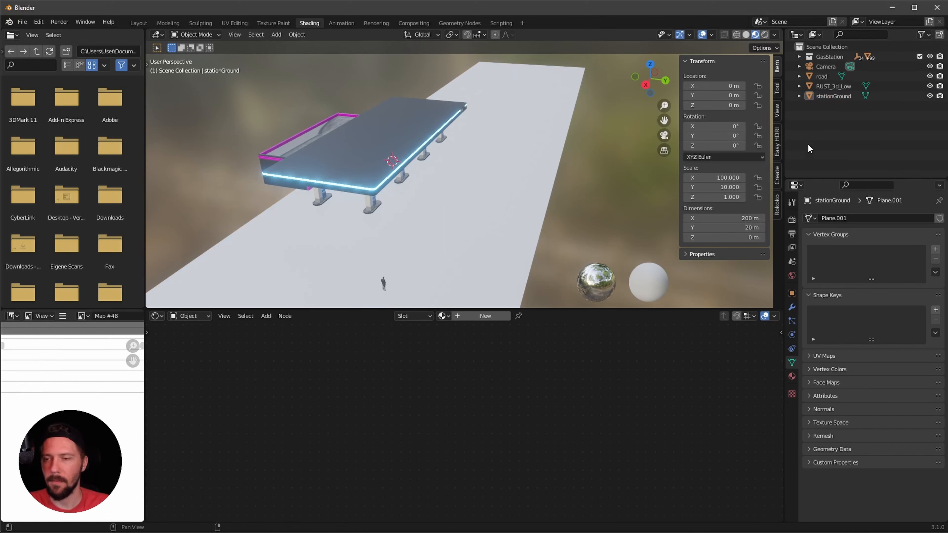
# - Create a new material named M_asphalt on the stationGround plane
pyautogui.press('KP_0')
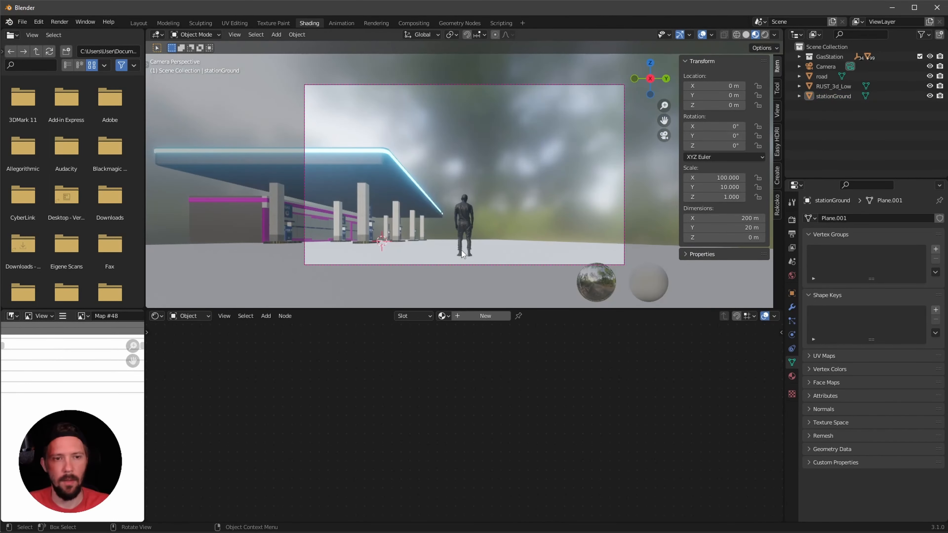
pyautogui.click(523, 276)
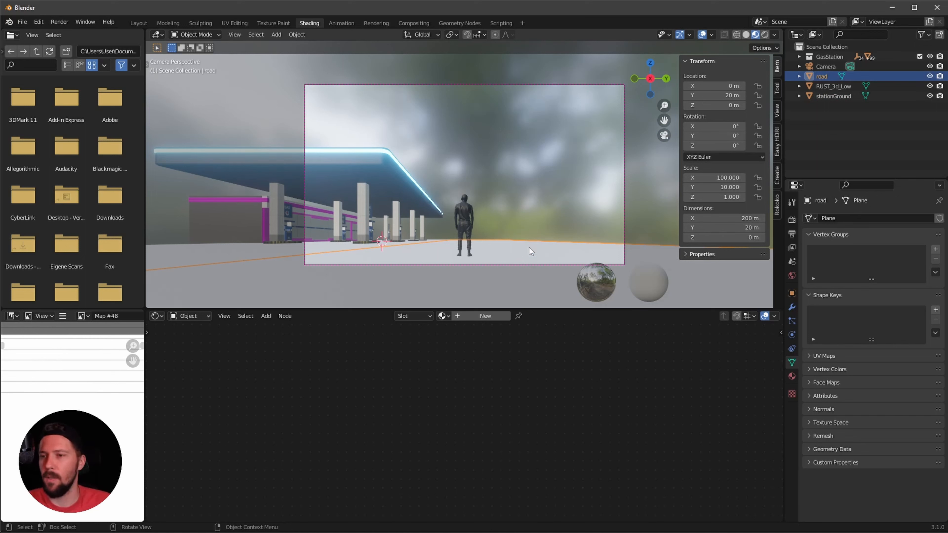
pyautogui.moveTo(541, 223); pyautogui.dragTo(573, 178, button='middle')
pyautogui.click(437, 222)
pyautogui.scroll(-8, 437, 221)
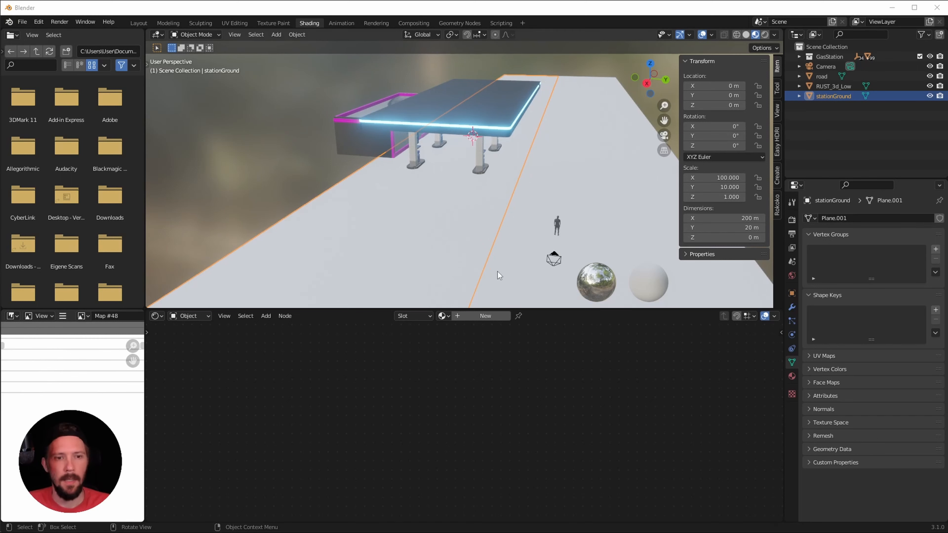
pyautogui.click(484, 316)
pyautogui.click(471, 316)
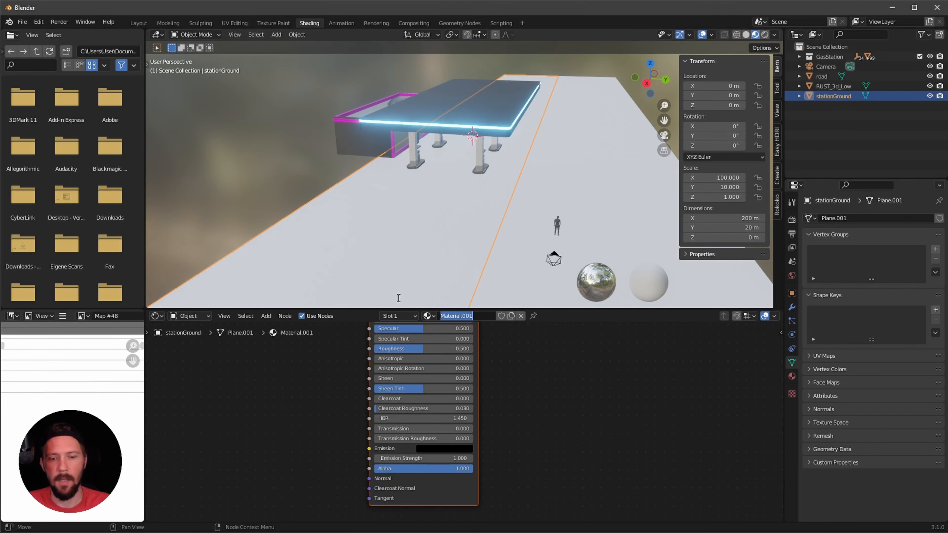
pyautogui.write('M:')
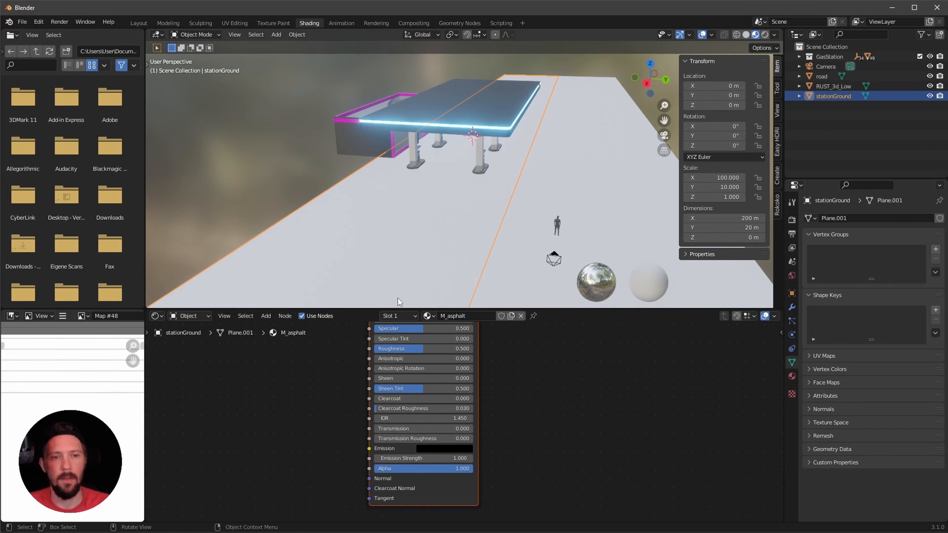
pyautogui.scroll(-4, 537, 411)
pyautogui.keyDown('shift'); pyautogui.scroll(3, 530, 409); pyautogui.keyUp('shift')
pyautogui.scroll(3, 582, 398)
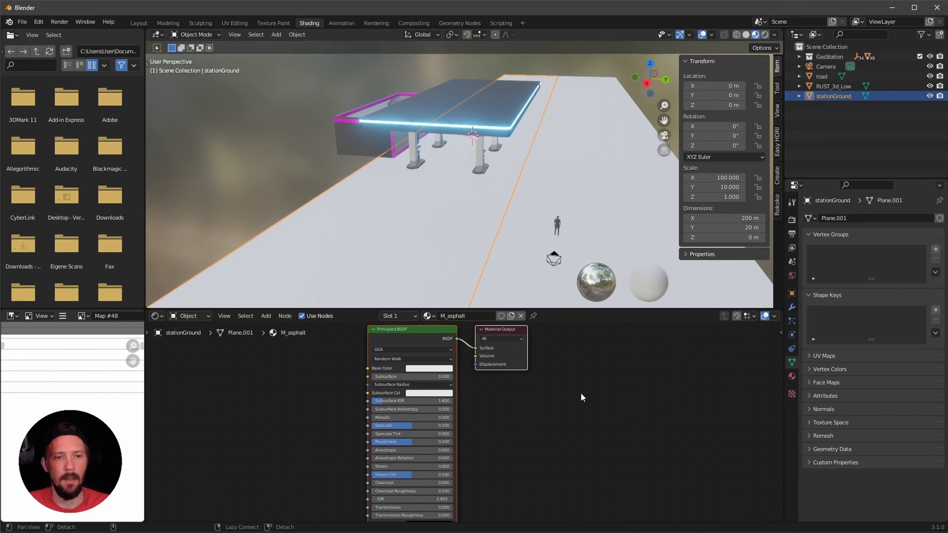
pyautogui.keyDown('ctrl'); pyautogui.hscroll(-2, 582, 397); pyautogui.keyUp('ctrl')
pyautogui.keyDown('shift'); pyautogui.scroll(2, 582, 398); pyautogui.keyUp('shift')
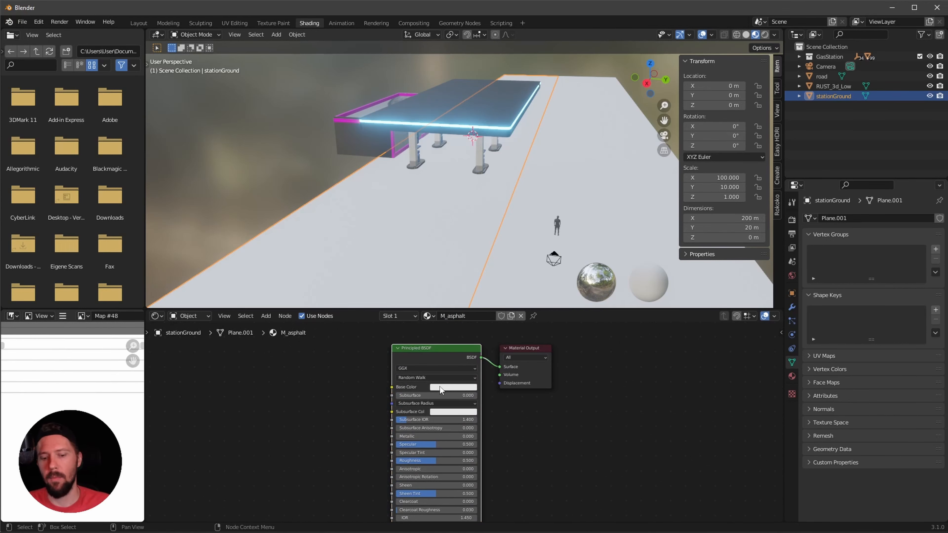
pyautogui.hotkey('ctrl', 'shift', 't')
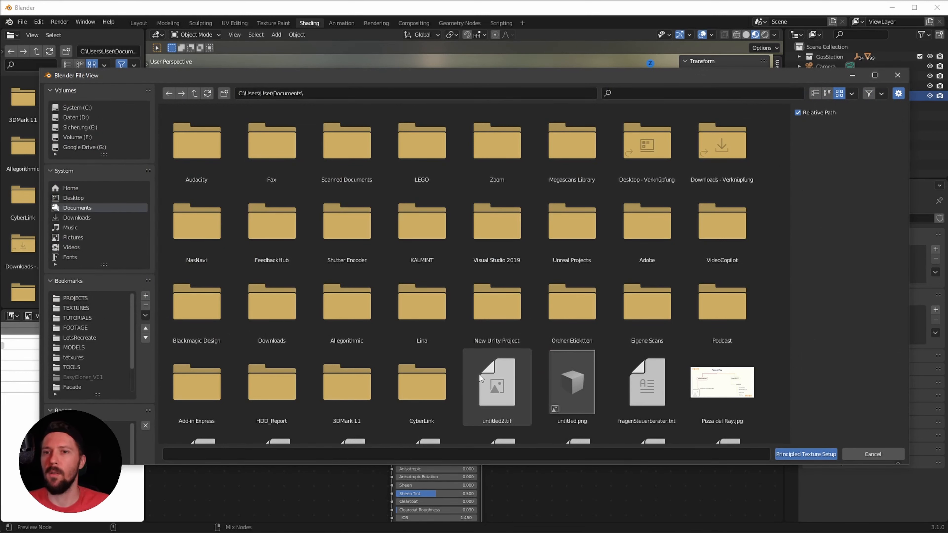
pyautogui.press('Escape')
# - Look for the Node Wrangler add-on in the add-on preferences and close the preferences again
pyautogui.click(39, 22)
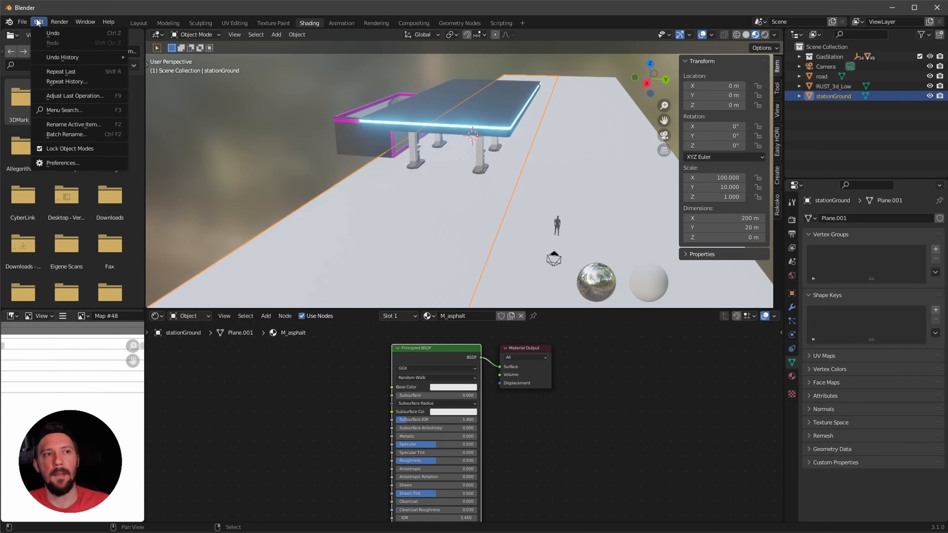
pyautogui.click(54, 162)
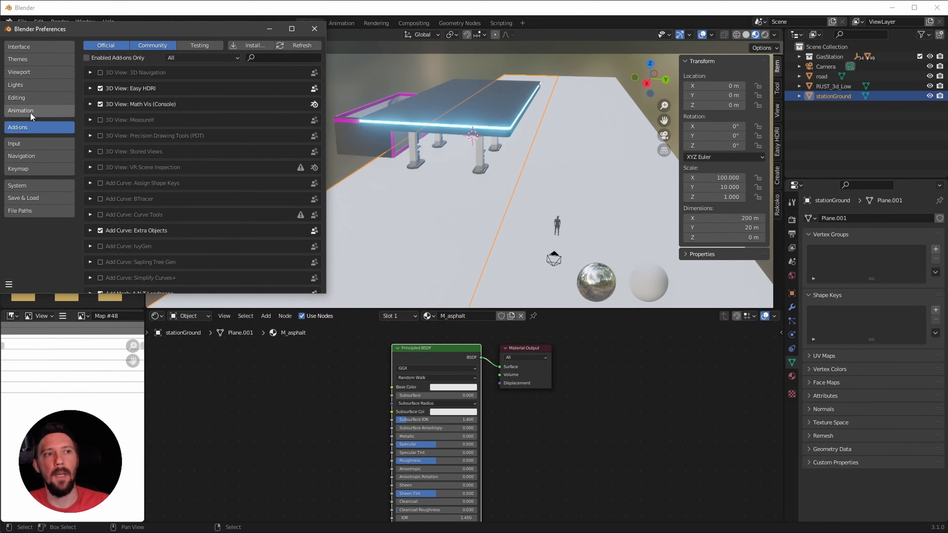
pyautogui.write('wtras')
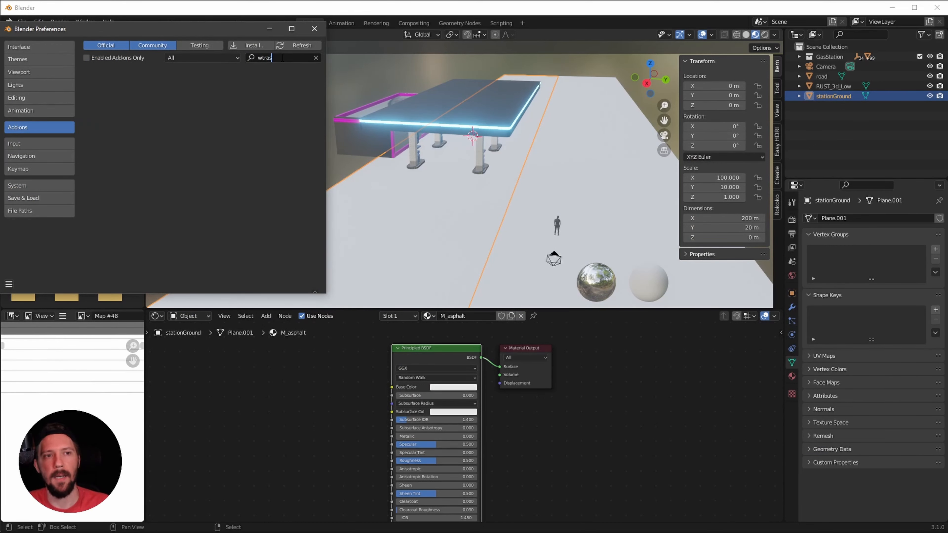
pyautogui.write('wra')
pyautogui.press('Escape')
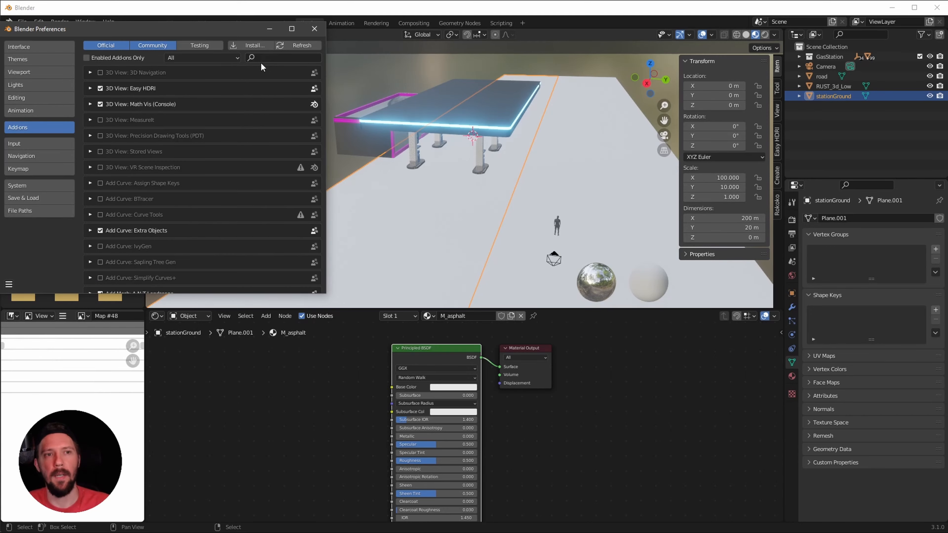
pyautogui.click(314, 29)
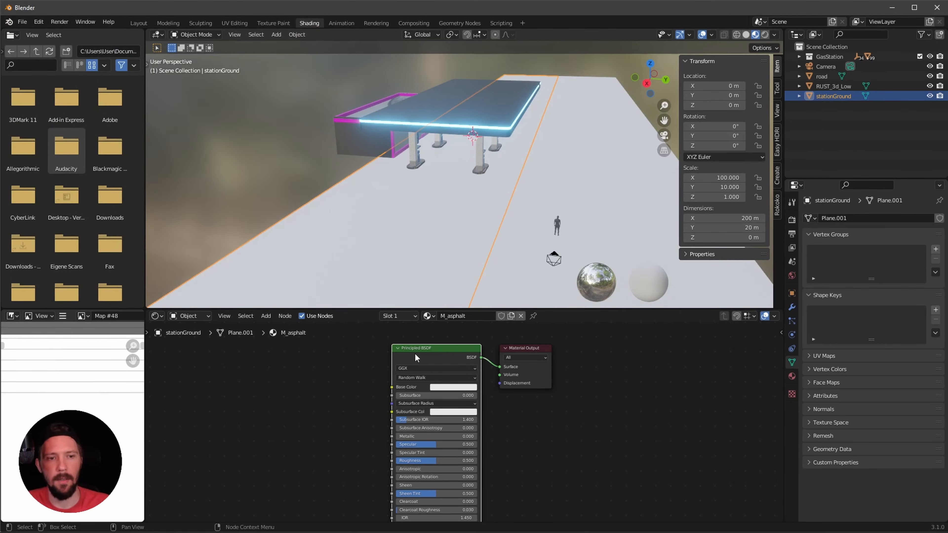
# - Run Principled Texture Setup on M_asphalt's Principled BSDF with the Color, NormalGL and Roughness maps from the Asphalt010_2K-JPG footage folder
pyautogui.hotkey('ctrl', 'shift', 't')
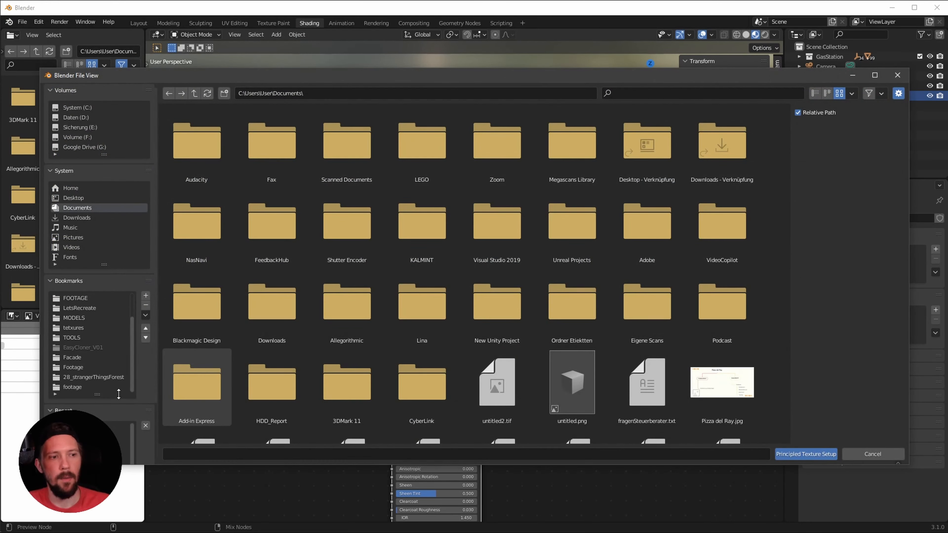
pyautogui.click(73, 386)
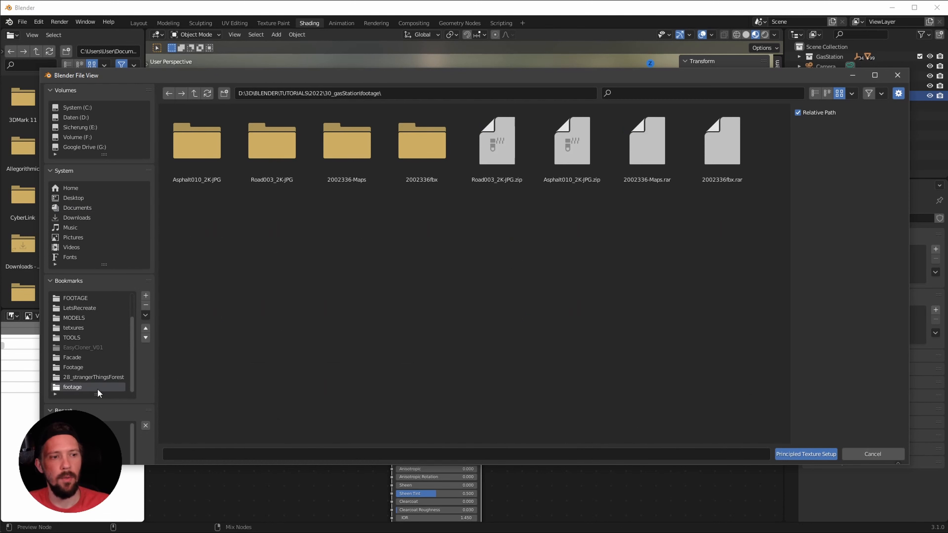
pyautogui.doubleClick(205, 180)
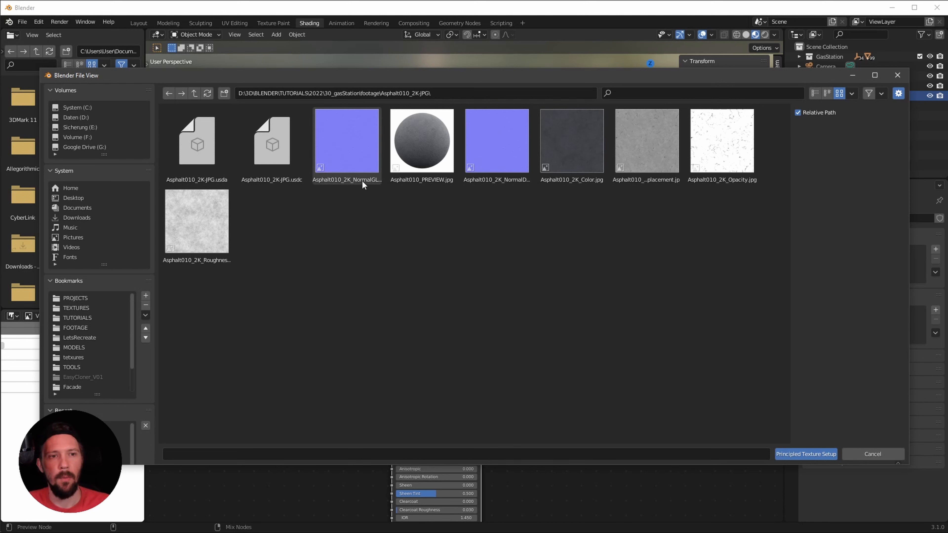
pyautogui.click(347, 174)
pyautogui.keyDown('ctrl'); pyautogui.click(570, 158); pyautogui.keyUp('ctrl')
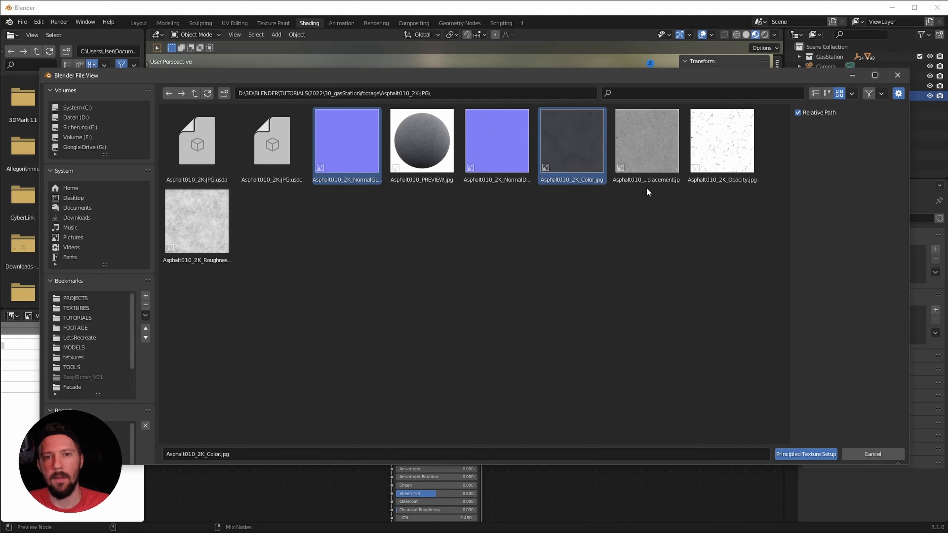
pyautogui.keyDown('ctrl'); pyautogui.click(206, 232); pyautogui.keyUp('ctrl')
pyautogui.click(802, 454)
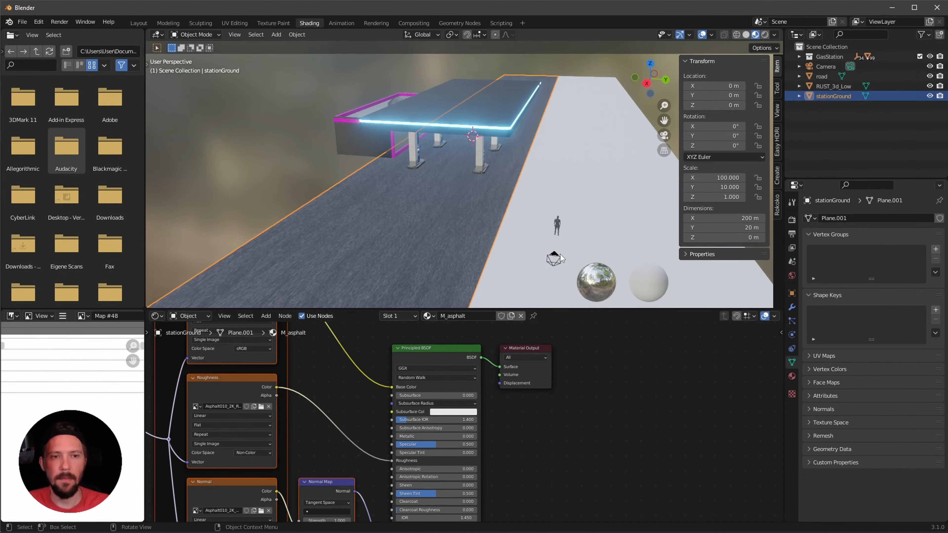
# - Set the X scale of M_asphalt's Mapping node to 20
pyautogui.moveTo(560, 254); pyautogui.dragTo(553, 274, button='middle')
pyautogui.scroll(8, 478, 213)
pyautogui.scroll(-6, 573, 182)
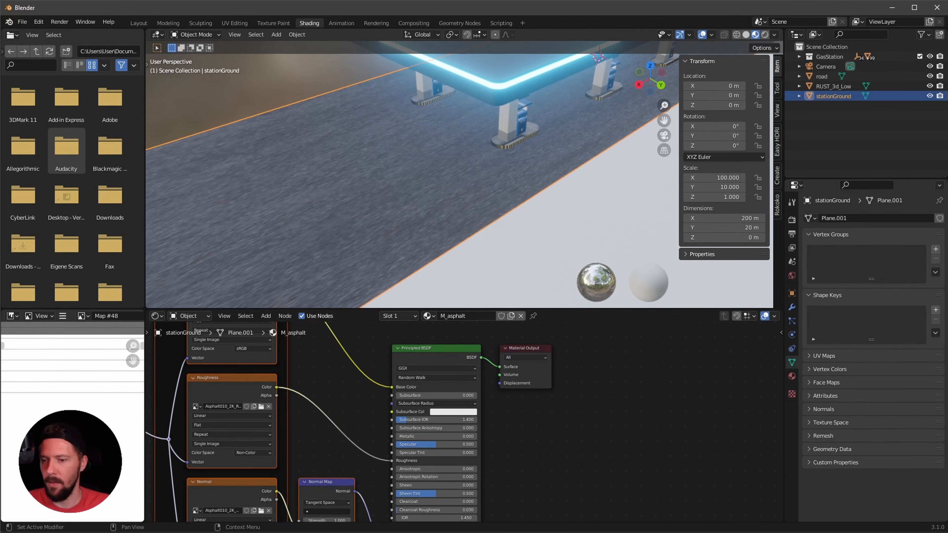
pyautogui.click(607, 402)
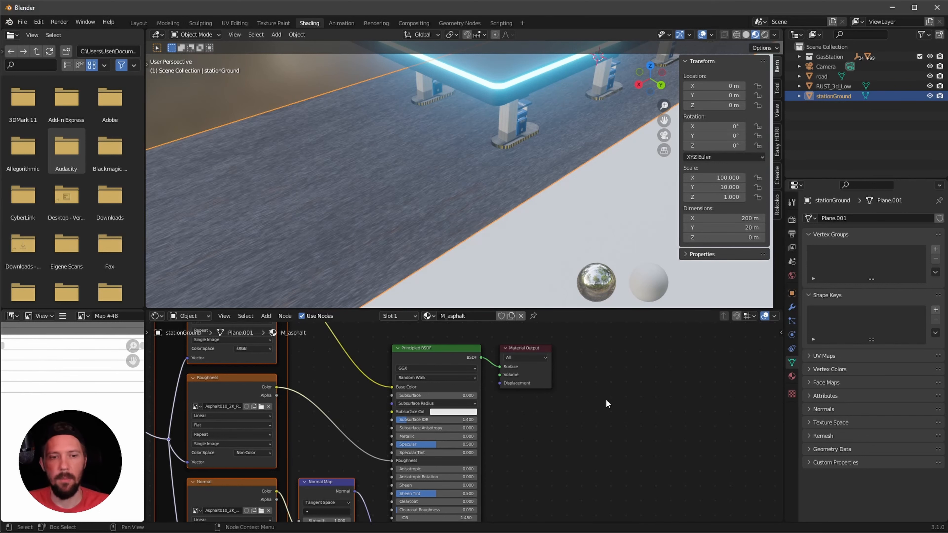
pyautogui.moveTo(554, 435); pyautogui.dragTo(666, 438, button='middle')
pyautogui.moveTo(366, 484); pyautogui.dragTo(526, 474, button='middle')
pyautogui.moveTo(396, 491); pyautogui.dragTo(526, 472, button='middle')
pyautogui.keyDown('ctrl'); pyautogui.moveTo(454, 465); pyautogui.dragTo(516, 447, button='middle'); pyautogui.keyUp('ctrl')
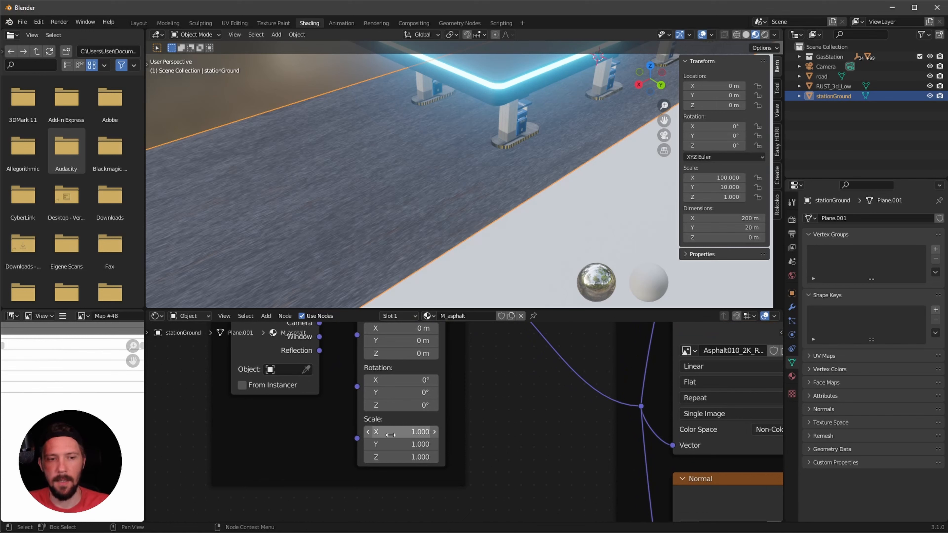
pyautogui.click(421, 431)
pyautogui.write('20')
pyautogui.press('Return')
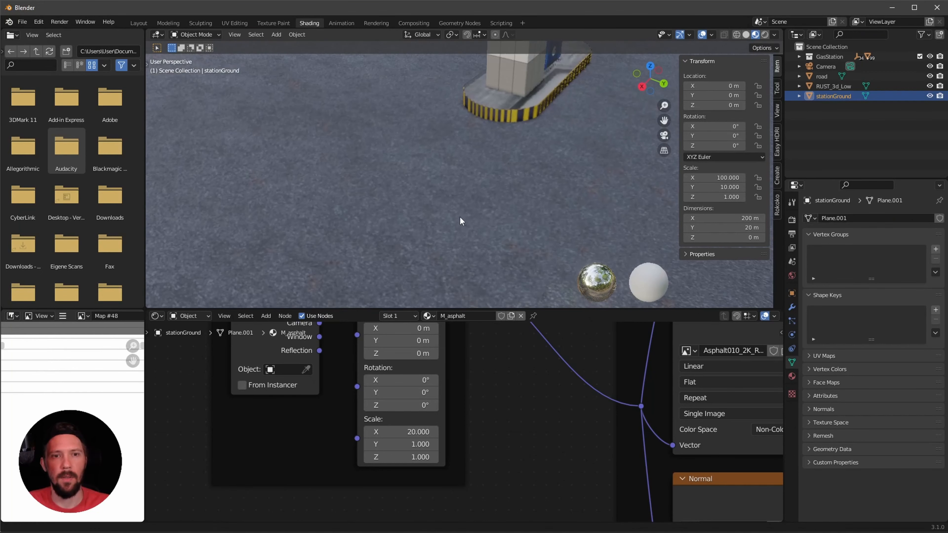
# - Insert a ColorRamp between the Roughness texture and the Principled BSDF's Roughness input, and move its black stop to about 0.76
pyautogui.moveTo(459, 218); pyautogui.dragTo(474, 206, button='middle')
pyautogui.scroll(-7, 490, 191)
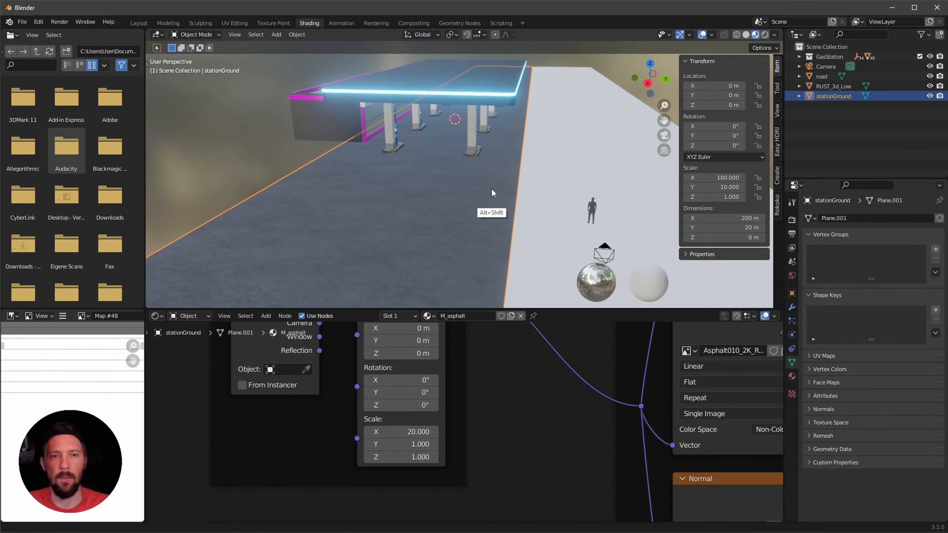
pyautogui.keyDown('alt'); pyautogui.keyDown('shift'); pyautogui.moveTo(492, 189); pyautogui.dragTo(483, 192); pyautogui.keyUp('shift'); pyautogui.keyUp('alt')
pyautogui.keyDown('alt'); pyautogui.moveTo(569, 372); pyautogui.dragTo(353, 456); pyautogui.keyUp('alt')
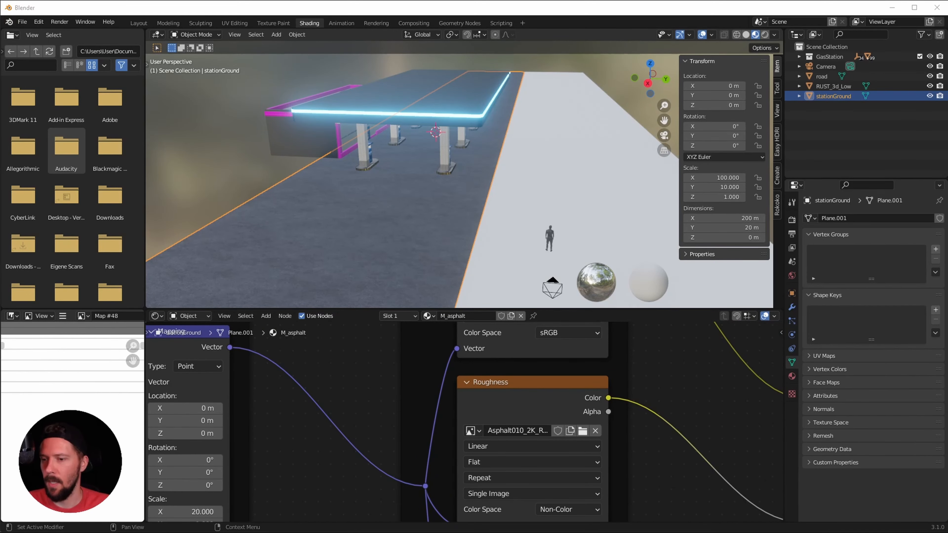
pyautogui.scroll(-6, 519, 448)
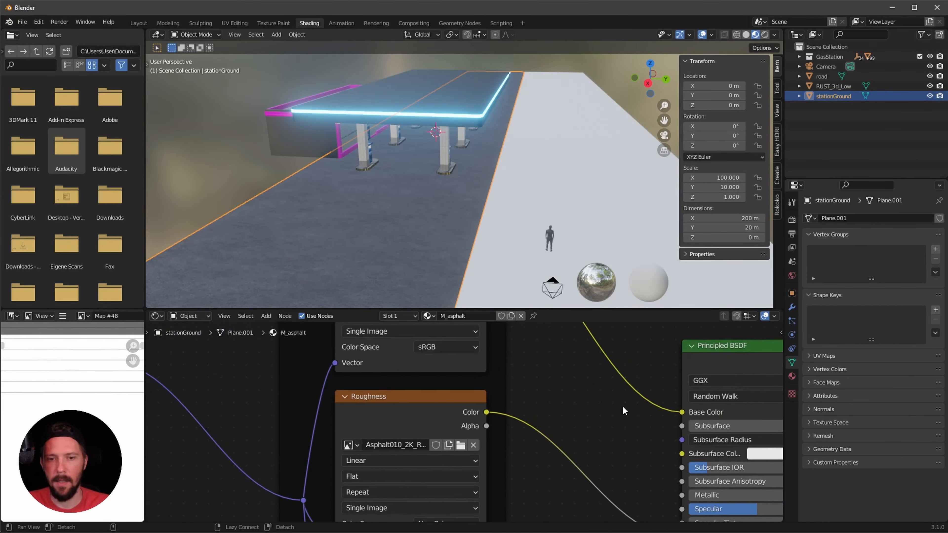
pyautogui.scroll(3, 519, 448)
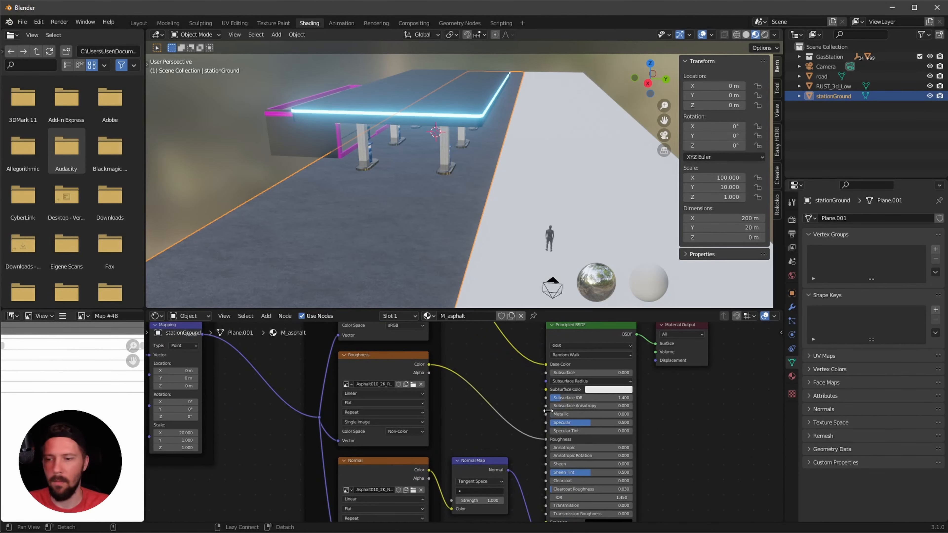
pyautogui.hotkey('shift', 'a')
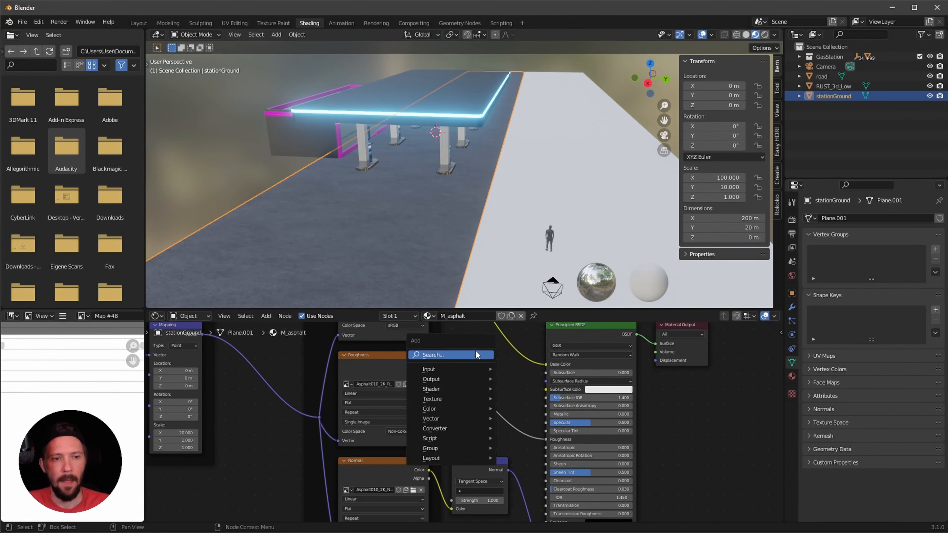
pyautogui.write('ramp')
pyautogui.press('Return')
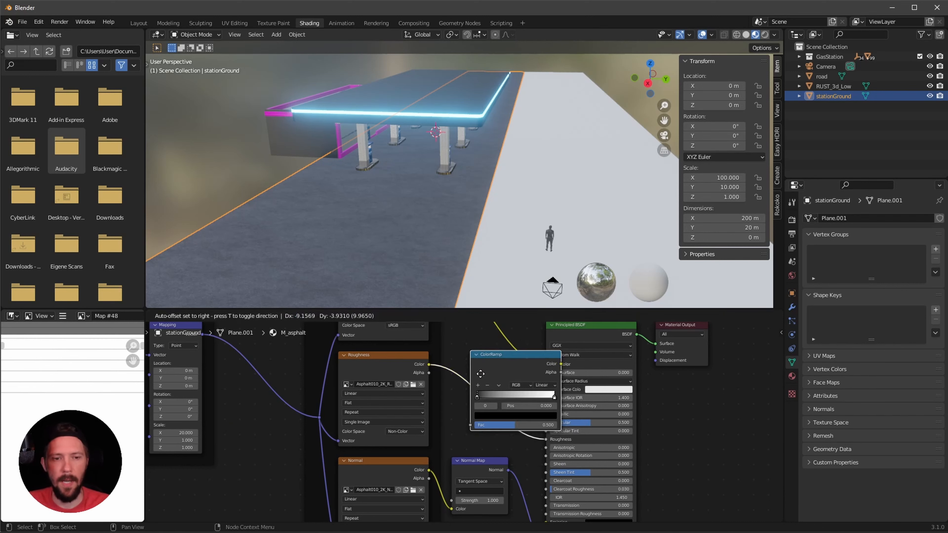
pyautogui.click(480, 374)
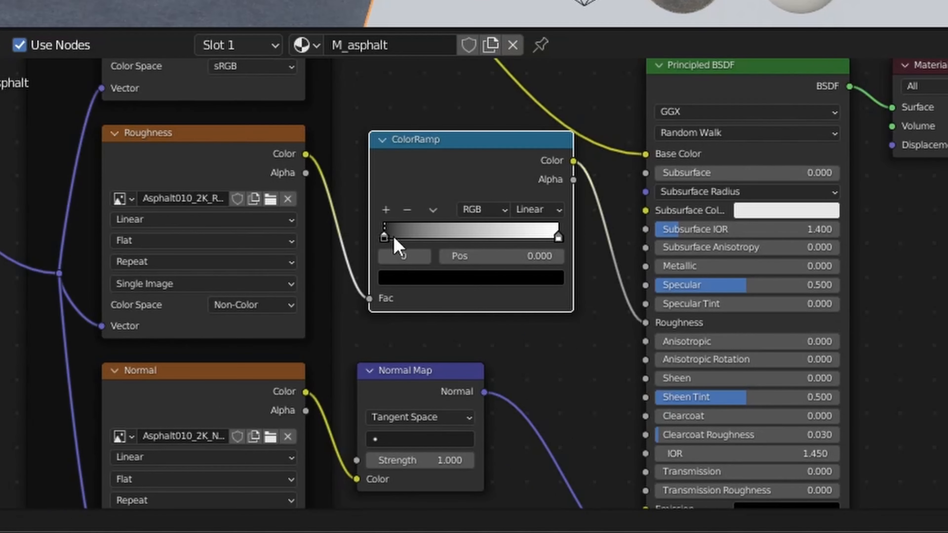
pyautogui.moveTo(395, 241); pyautogui.dragTo(525, 241)
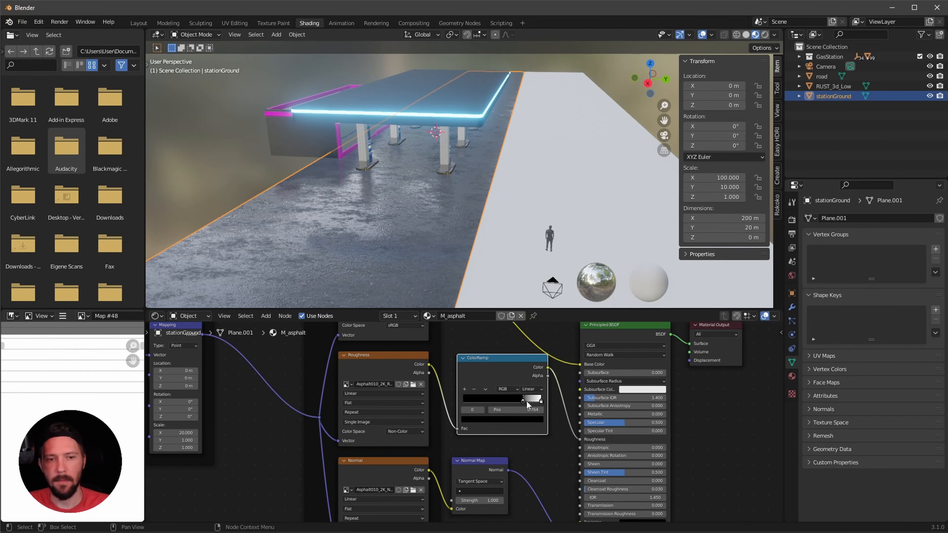
# - Shift the black stop of the asphalt roughness ColorRamp slightly further, to about 0.78
pyautogui.moveTo(526, 401); pyautogui.dragTo(528, 401)
pyautogui.moveTo(508, 203); pyautogui.dragTo(477, 221, button='middle')
pyautogui.moveTo(430, 226); pyautogui.dragTo(463, 228, button='middle')
pyautogui.scroll(-6, 442, 218)
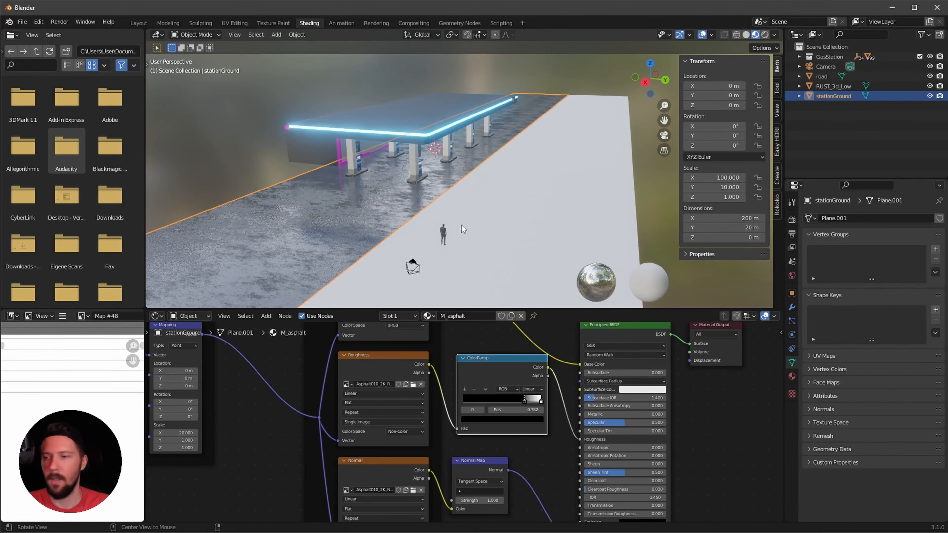
# - Give the road plane a new material named M_road
pyautogui.click(537, 263)
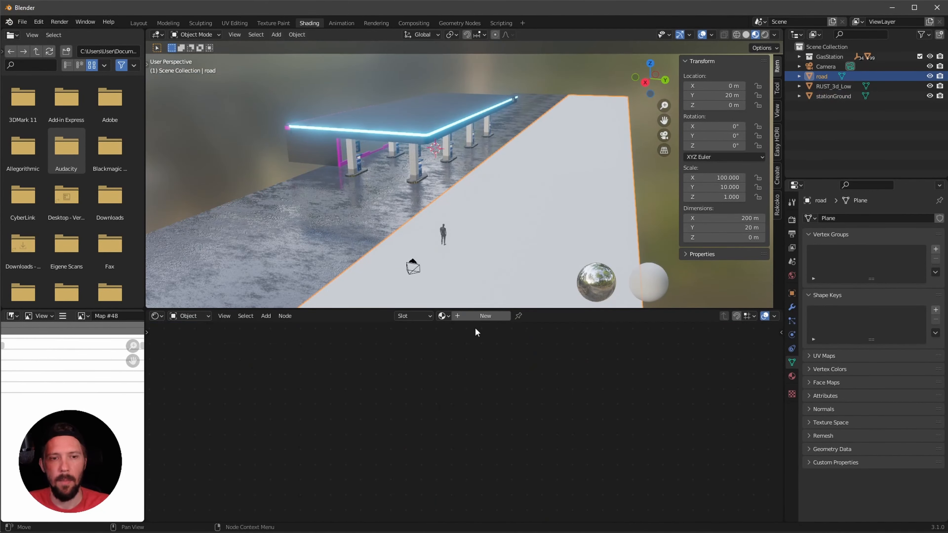
pyautogui.click(478, 318)
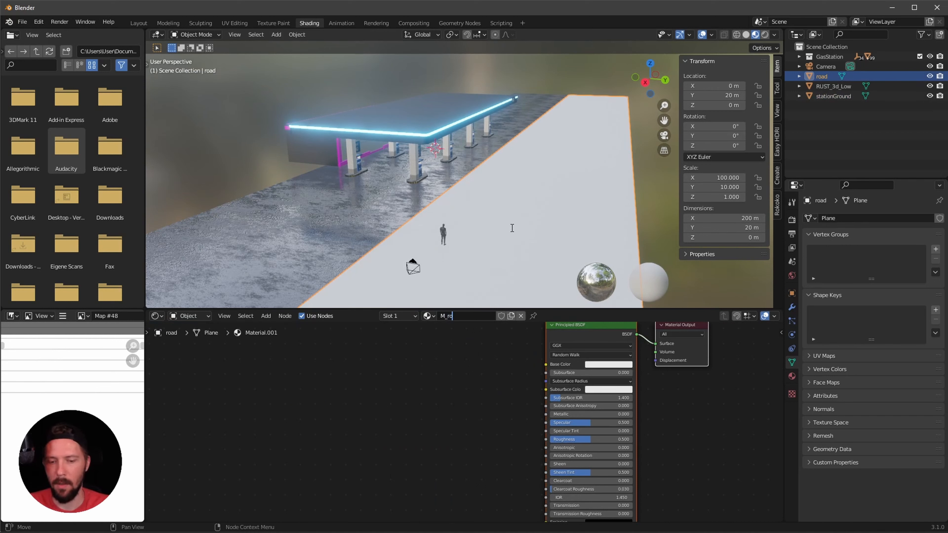
pyautogui.click(599, 324)
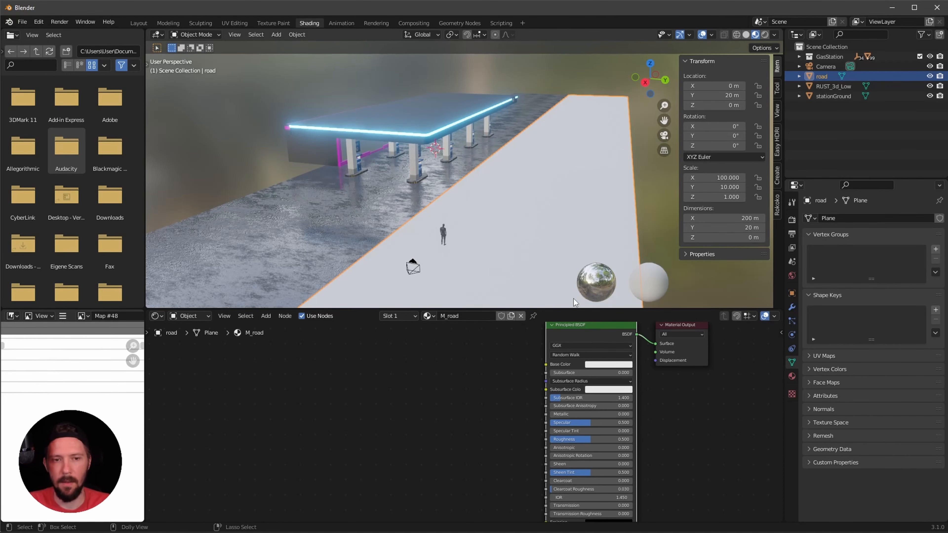
# - Run Principled Texture Setup on M_road's Principled BSDF with the NormalGL, Color and Roughness maps from the Road003_2K-JPG footage folder
pyautogui.moveTo(481, 387); pyautogui.dragTo(423, 409, button='middle')
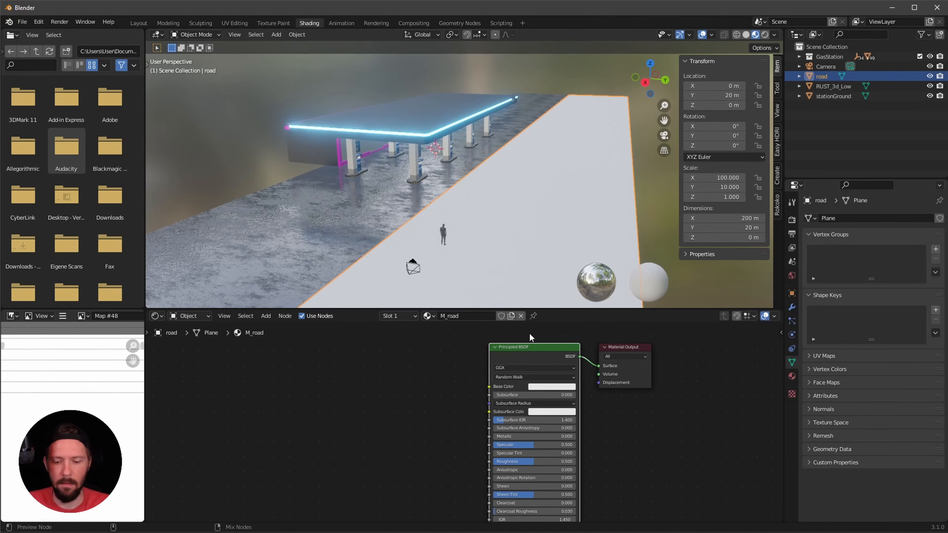
pyautogui.hotkey('ctrl', 'shift', 't')
pyautogui.click(194, 94)
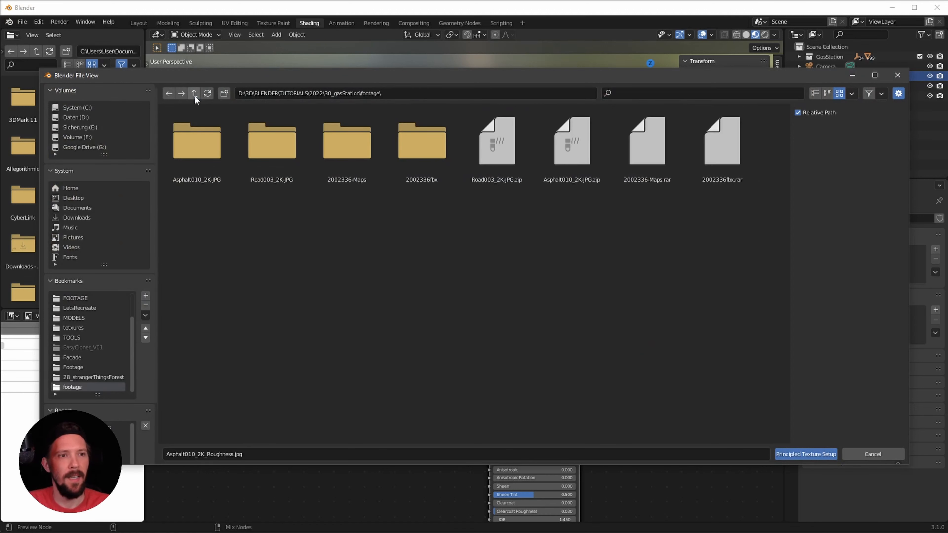
pyautogui.doubleClick(269, 150)
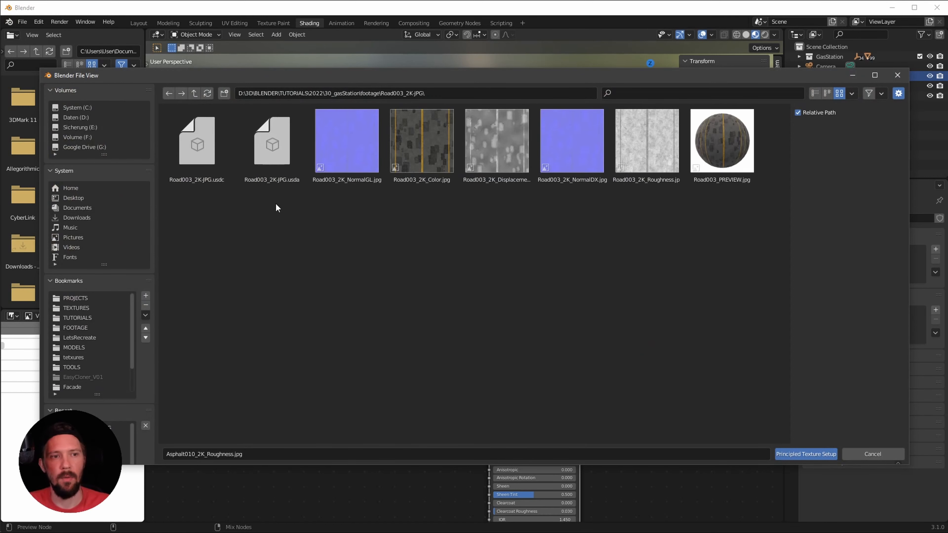
pyautogui.click(350, 159)
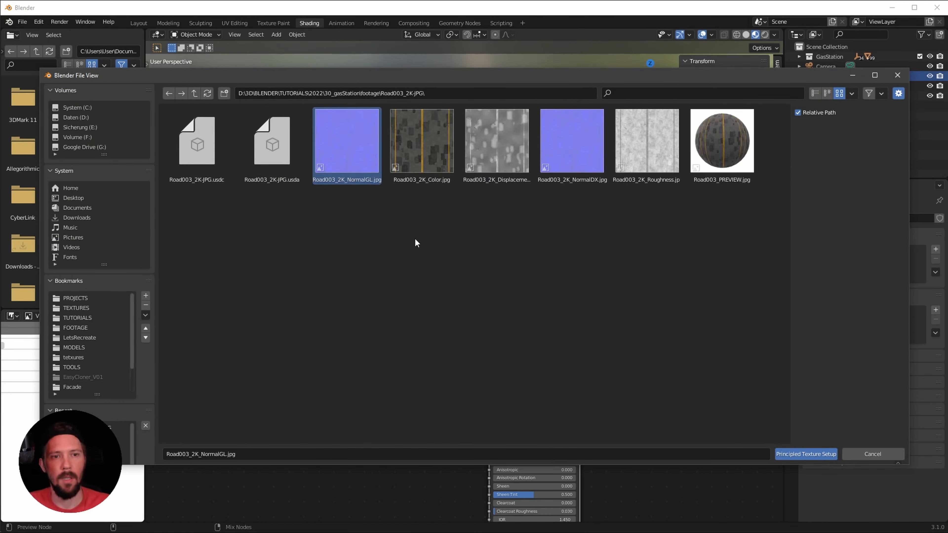
pyautogui.keyDown('shift'); pyautogui.click(420, 148); pyautogui.keyUp('shift')
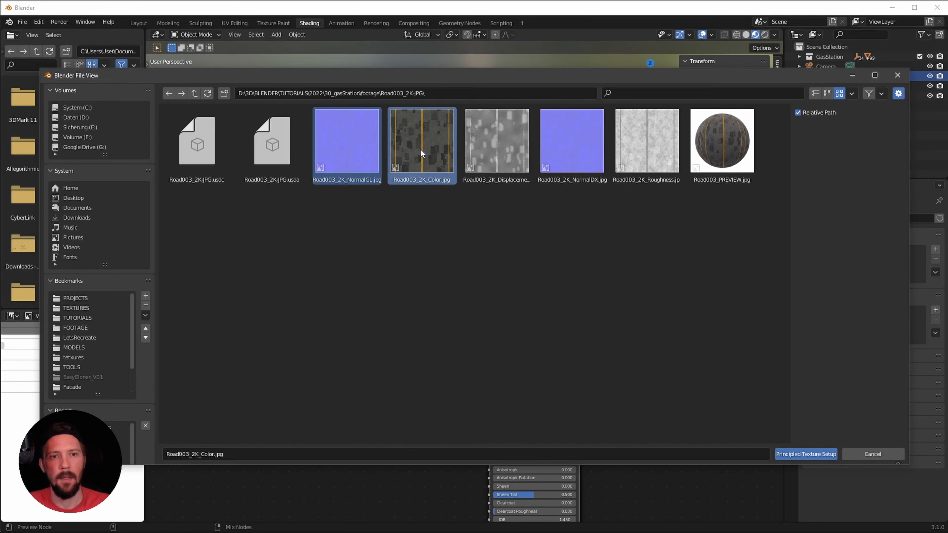
pyautogui.keyDown('shift'); pyautogui.click(653, 153); pyautogui.keyUp('shift')
pyautogui.click(805, 453)
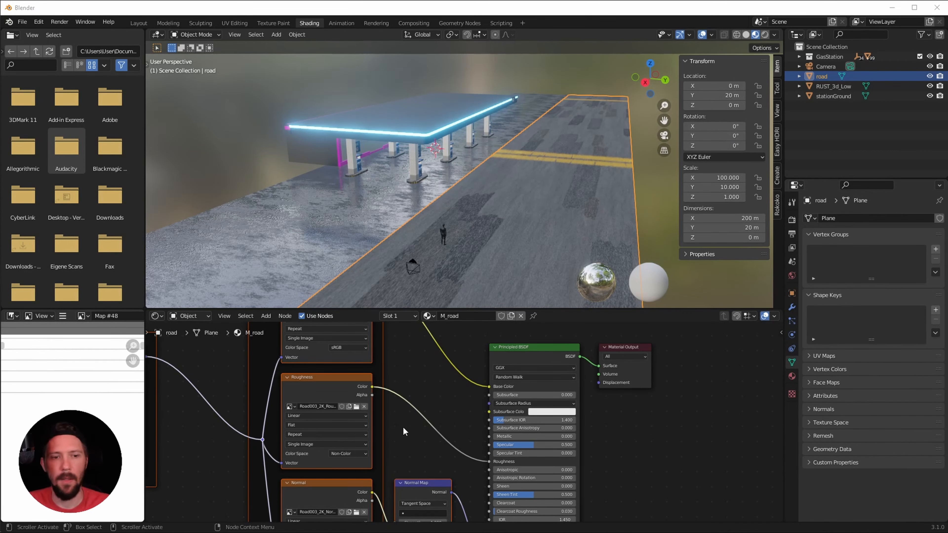
pyautogui.click(487, 388)
# - Set M_road's Mapping node to a Z rotation of 90° and an X scale of 20
pyautogui.moveTo(160, 432); pyautogui.dragTo(430, 455, button='middle')
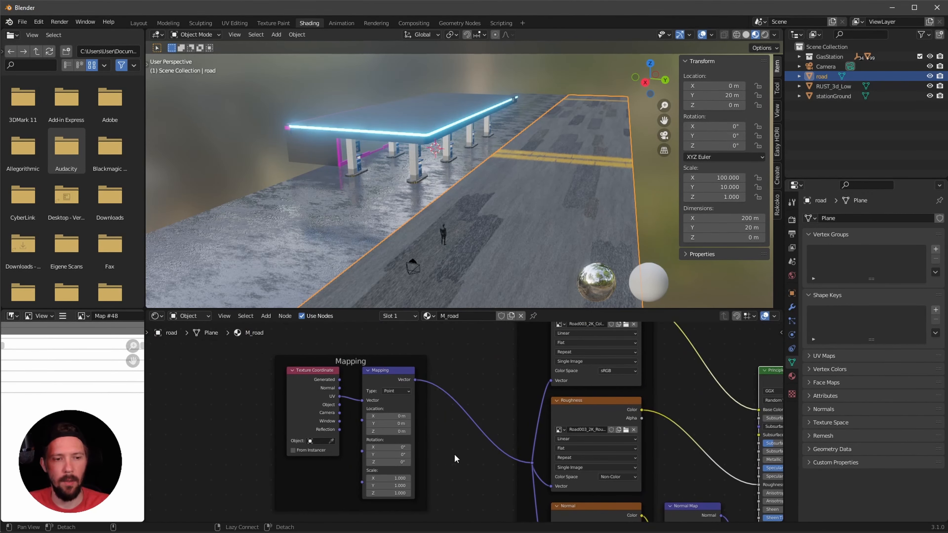
pyautogui.keyDown('alt'); pyautogui.moveTo(444, 471); pyautogui.dragTo(492, 434); pyautogui.keyUp('alt')
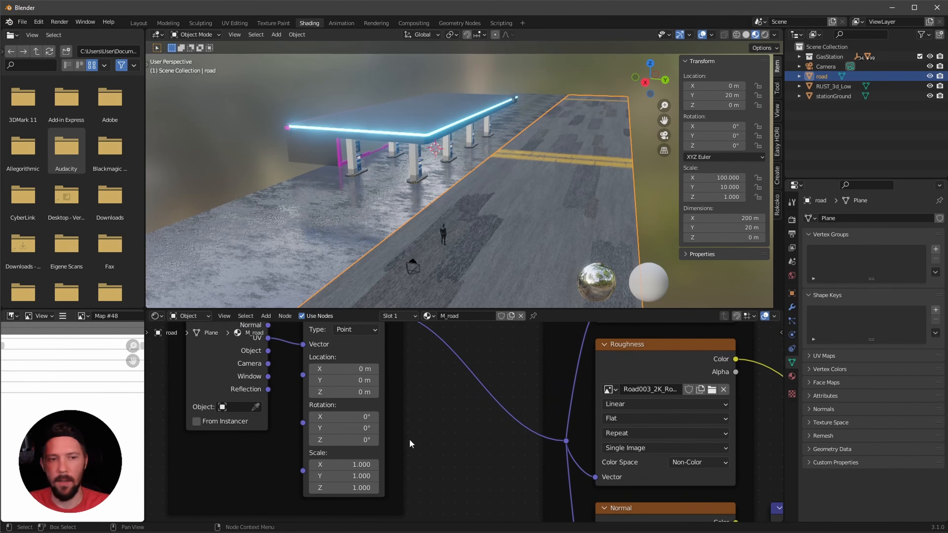
pyautogui.click(345, 440)
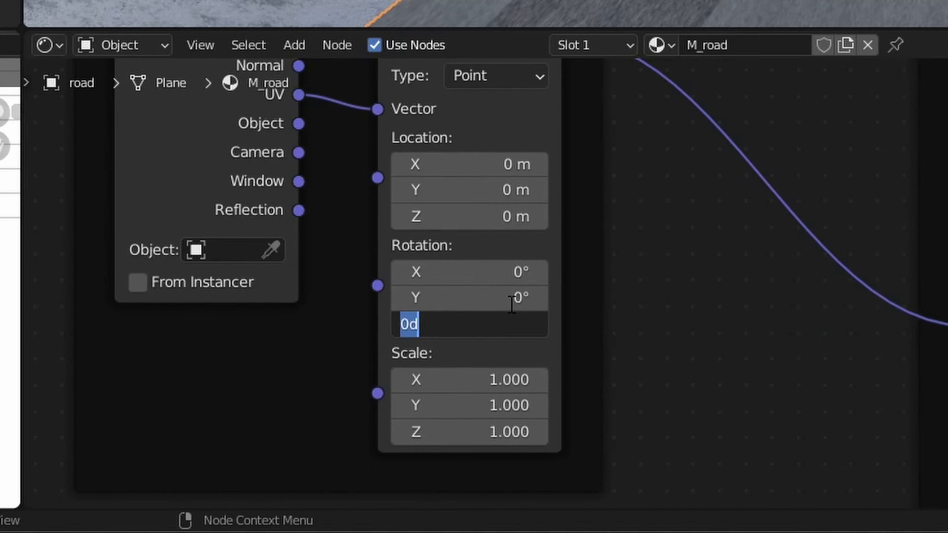
pyautogui.write('90')
pyautogui.press('Return')
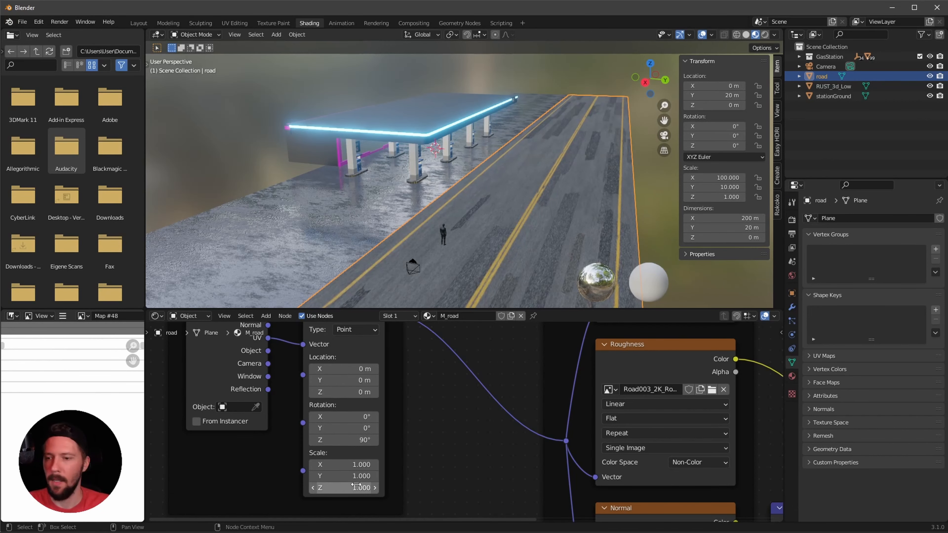
pyautogui.click(354, 465)
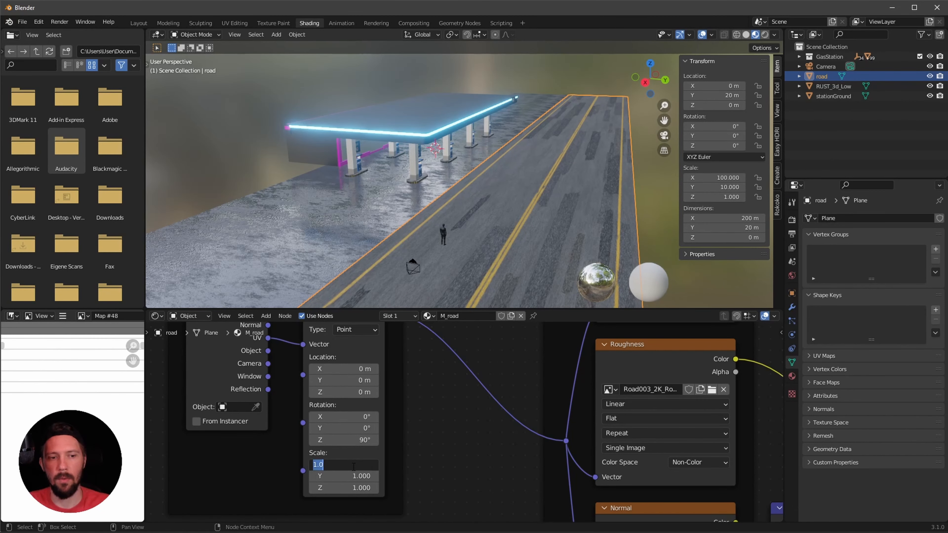
pyautogui.write('20')
pyautogui.press('Return')
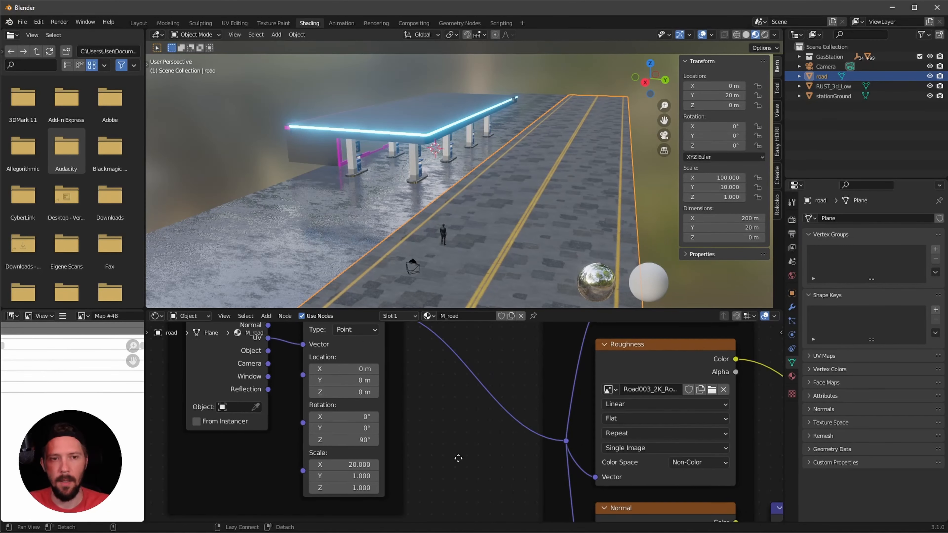
# - Insert a ColorRamp between M_road's Roughness texture and the Principled BSDF's Roughness input
pyautogui.keyDown('alt'); pyautogui.moveTo(830, 370); pyautogui.dragTo(548, 417); pyautogui.keyUp('alt')
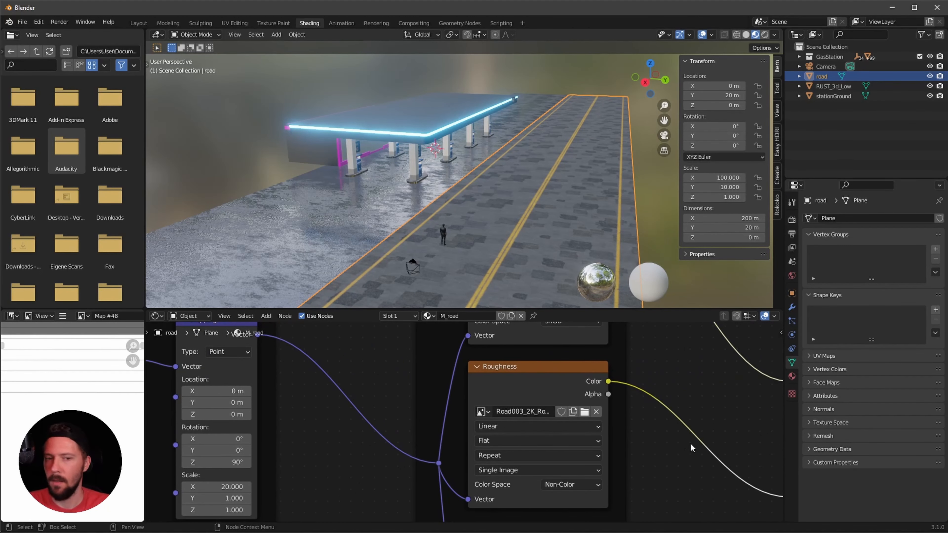
pyautogui.keyDown('alt'); pyautogui.moveTo(693, 392); pyautogui.dragTo(598, 397); pyautogui.keyUp('alt')
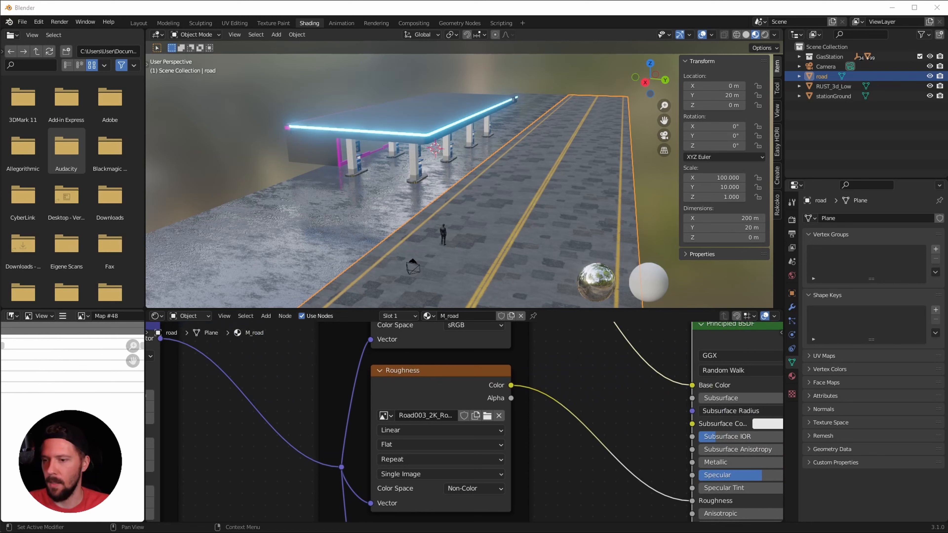
pyautogui.hotkey('shift', 'a')
pyautogui.write('ramp')
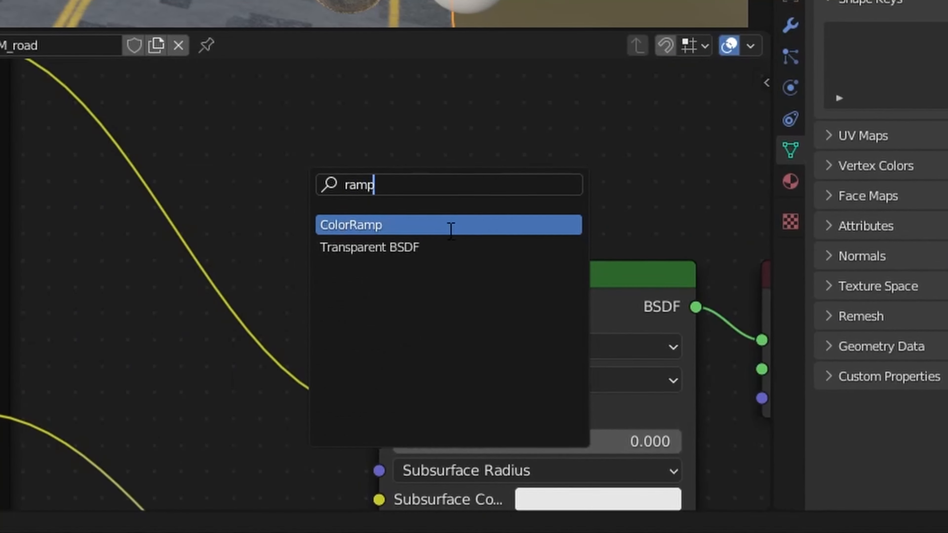
pyautogui.click(451, 228)
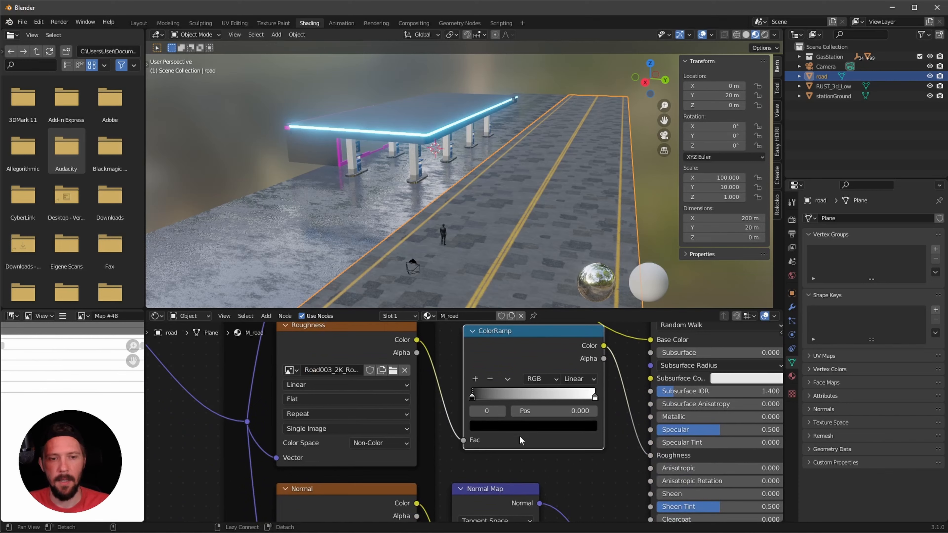
# - Move the black stop of M_road's roughness ColorRamp to about 0.77
pyautogui.keyDown('alt'); pyautogui.moveTo(521, 441); pyautogui.dragTo(484, 447); pyautogui.keyUp('alt')
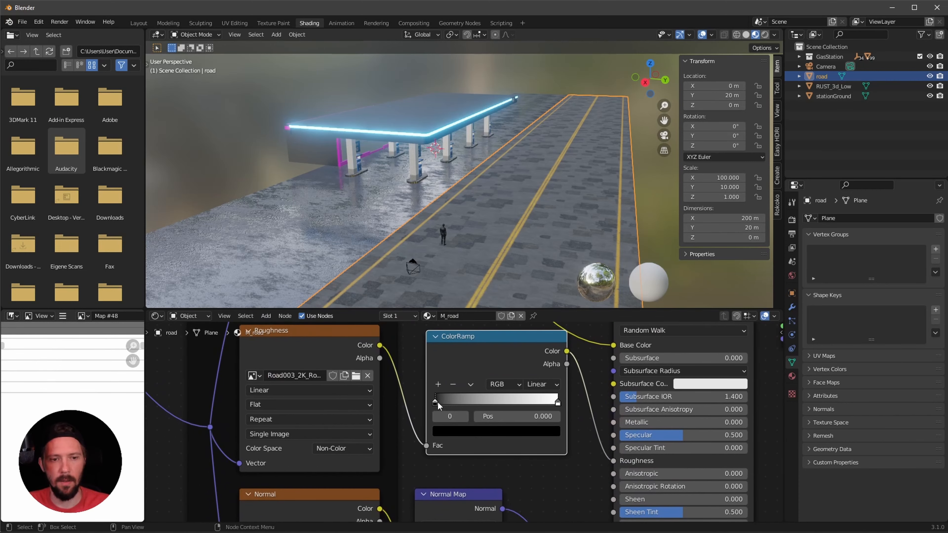
pyautogui.moveTo(438, 405); pyautogui.dragTo(518, 404)
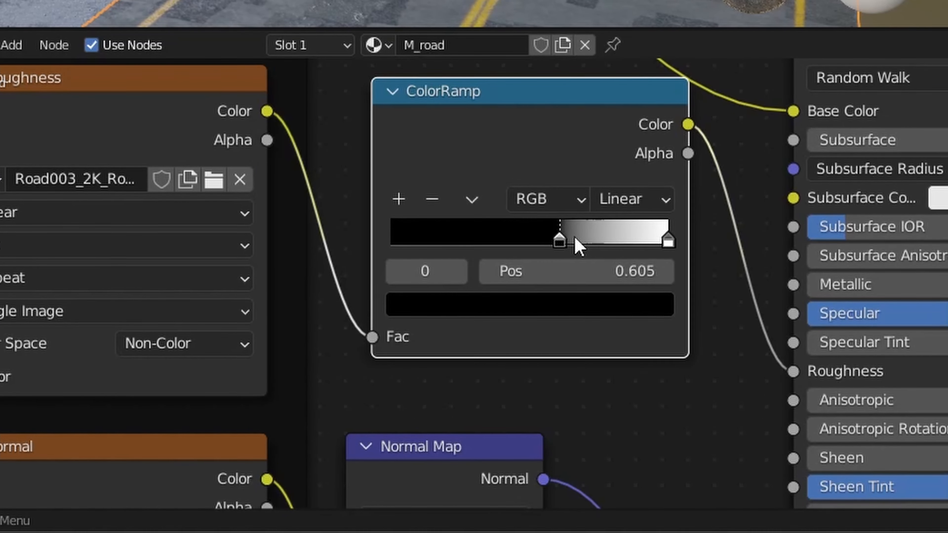
pyautogui.moveTo(575, 239); pyautogui.dragTo(611, 240)
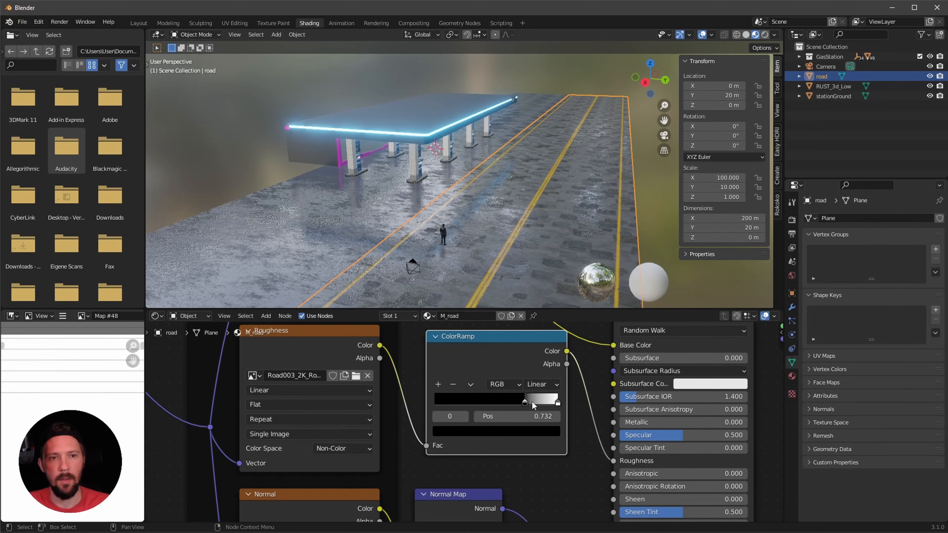
pyautogui.moveTo(532, 403); pyautogui.dragTo(536, 403)
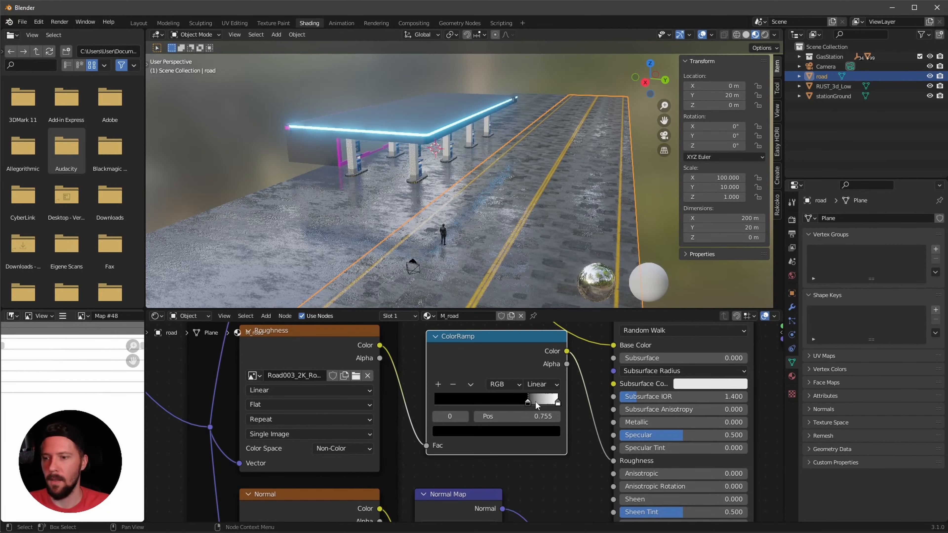
# - Switch the viewport to Rendered shading and inspect the neon reflections on the road and station ground
pyautogui.moveTo(497, 249)
pyautogui.mouseDown(button='middle')
pyautogui.moveTo(514, 247)
pyautogui.moveTo(505, 246)
pyautogui.mouseUp(button='middle')
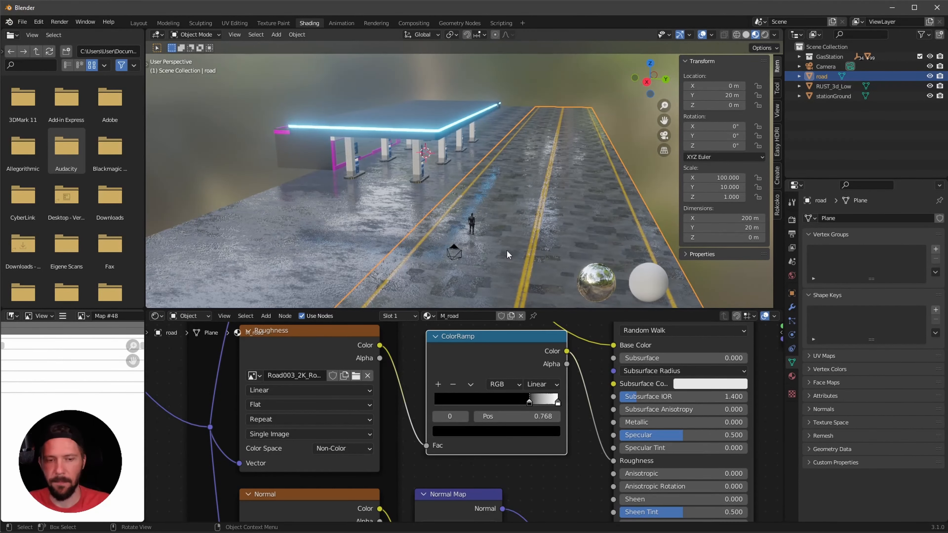
pyautogui.press('z')
pyautogui.click(504, 196)
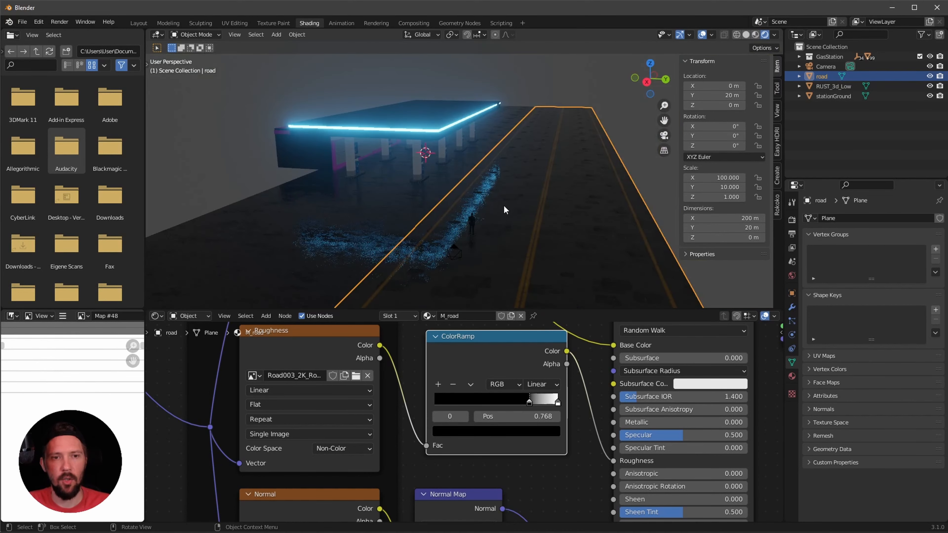
pyautogui.moveTo(504, 204)
pyautogui.mouseDown(button='middle')
pyautogui.moveTo(506, 244)
pyautogui.moveTo(524, 230)
pyautogui.moveTo(515, 230)
pyautogui.moveTo(536, 239)
pyautogui.moveTo(524, 246)
pyautogui.mouseUp(button='middle')
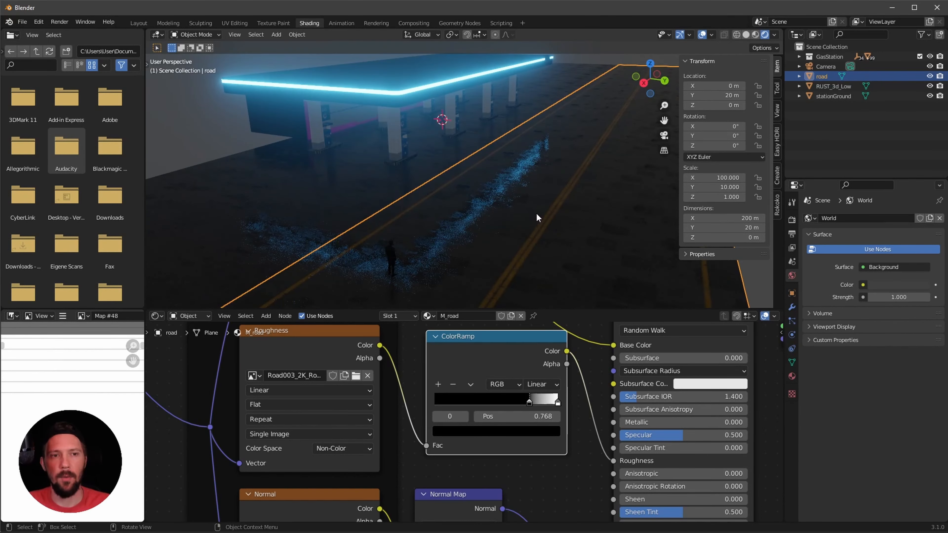
# - Add a Reflection Plane light probe to the scene at the world origin
pyautogui.hotkey('shift', 'a')
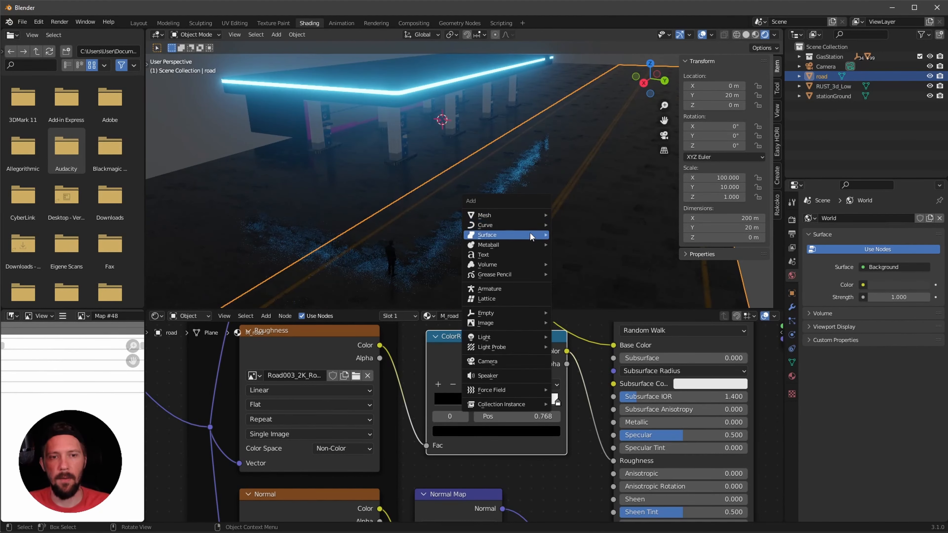
pyautogui.moveTo(516, 349)
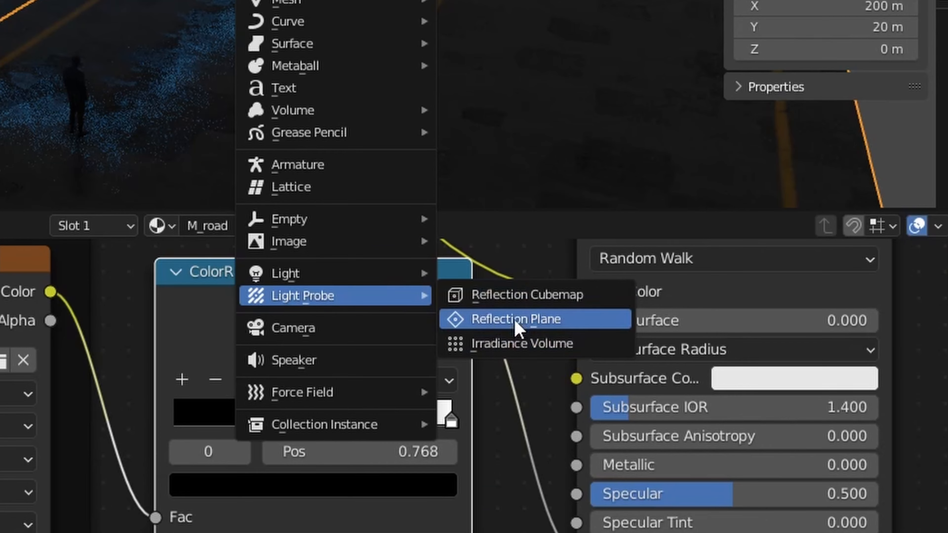
pyautogui.click(586, 358)
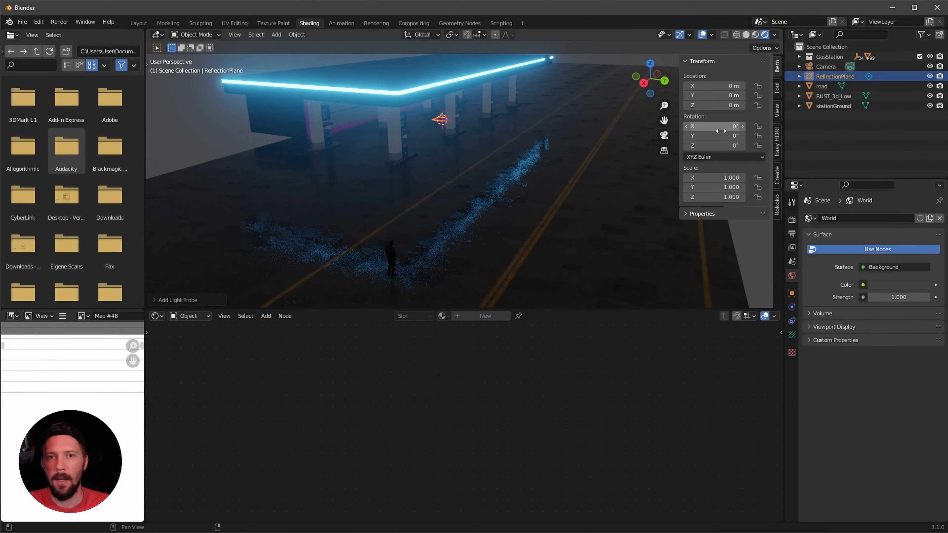
pyautogui.press('s')
pyautogui.press('Escape')
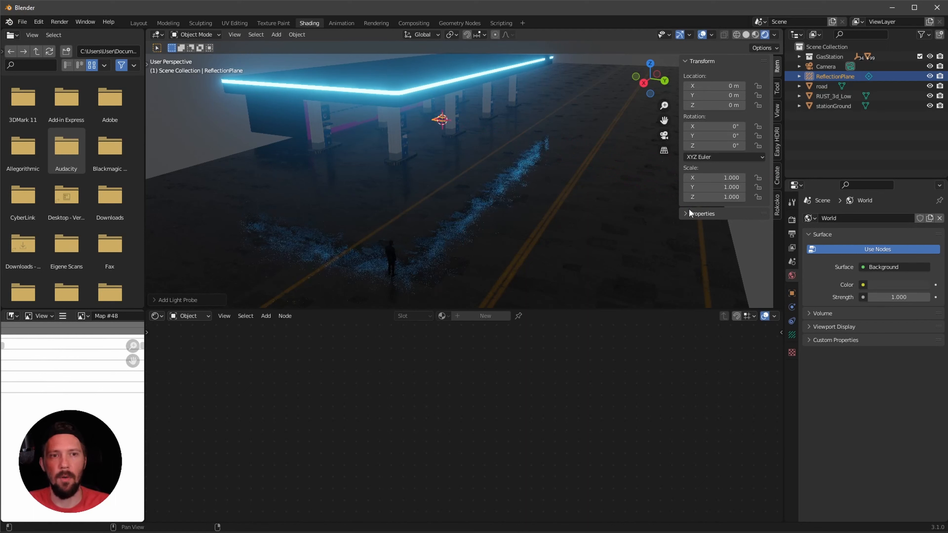
# - Scale the reflection plane to 100 in X, 30 in Y and 30 in Z
pyautogui.click(723, 178)
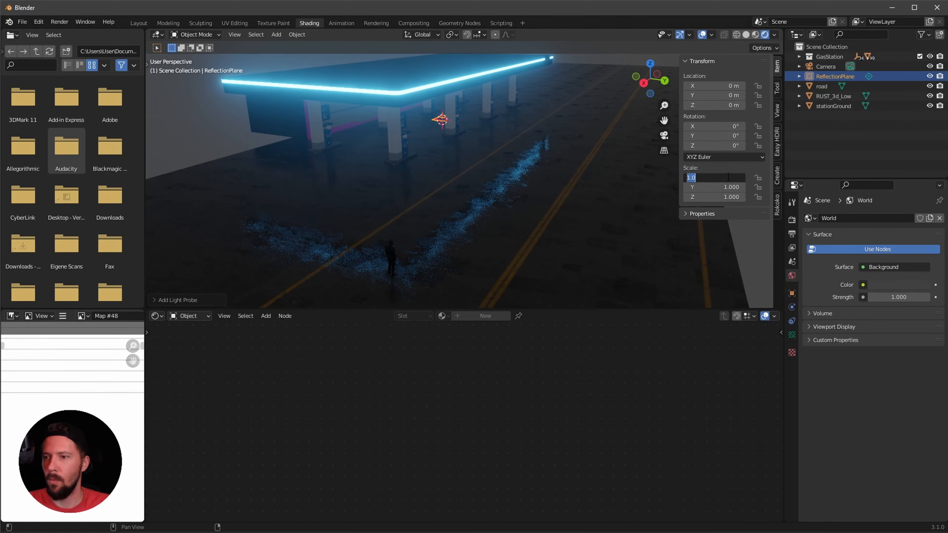
pyautogui.write('100')
pyautogui.press('Tab')
pyautogui.write('30')
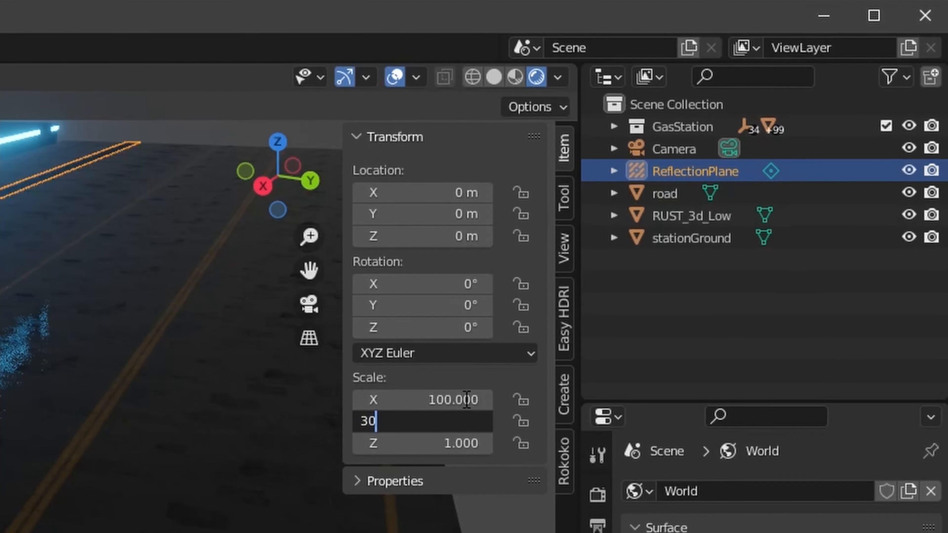
pyautogui.press('Tab')
pyautogui.write('30')
pyautogui.press('Return')
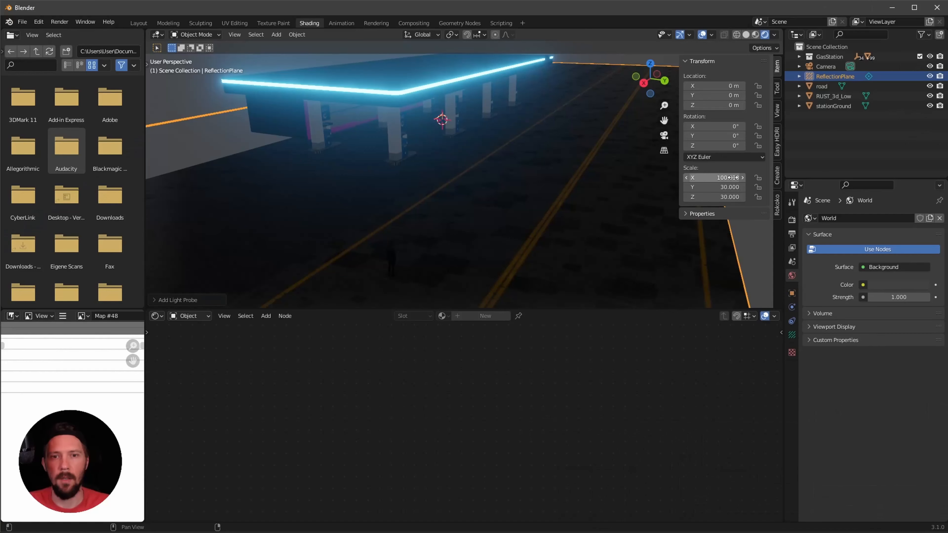
pyautogui.click(727, 198)
pyautogui.press('Return')
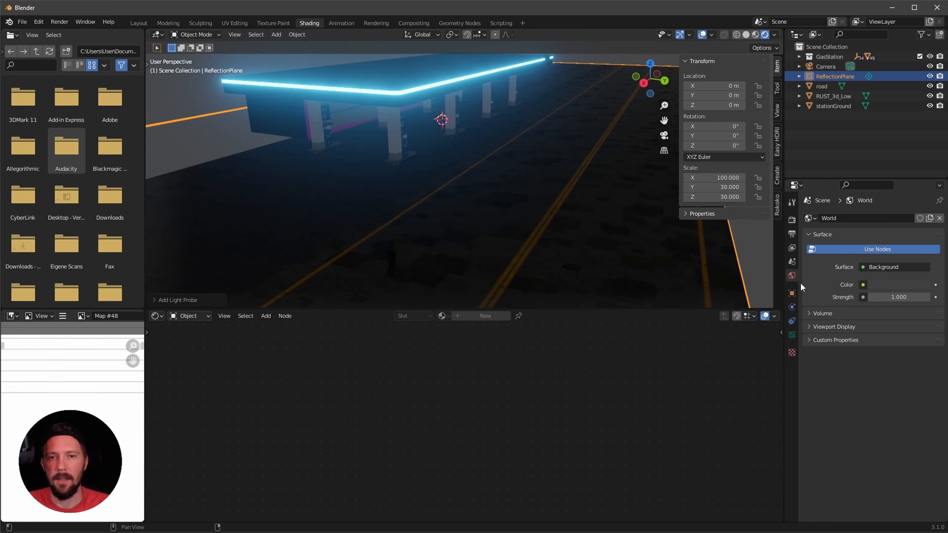
# - Set the reflection plane probe's distance to 7.9 m and its falloff to 0
pyautogui.click(792, 335)
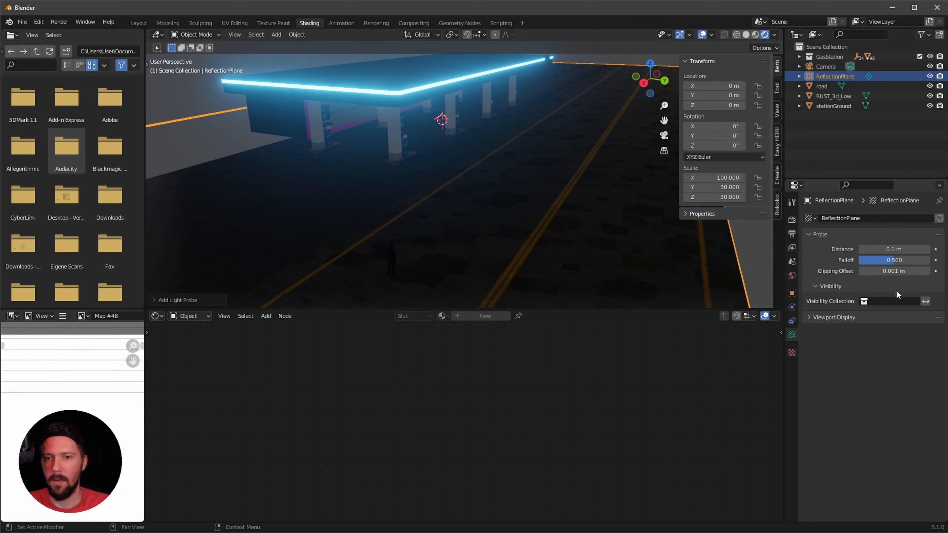
pyautogui.moveTo(887, 249); pyautogui.dragTo(901, 247)
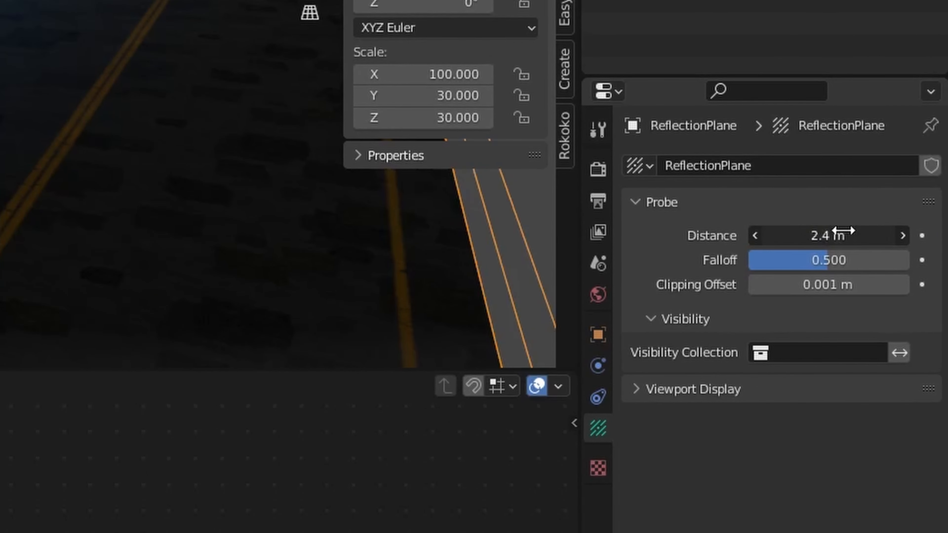
pyautogui.moveTo(843, 230); pyautogui.dragTo(905, 229)
pyautogui.moveTo(832, 274); pyautogui.dragTo(568, 345)
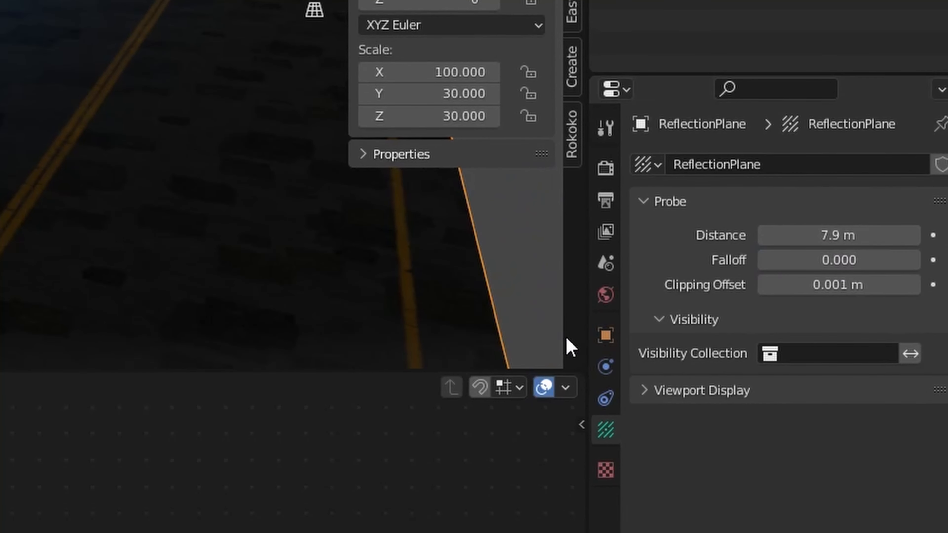
# - Raise the reflection plane to about 0.063 m in Z, using its preview plane as a temporary guide
pyautogui.click(648, 391)
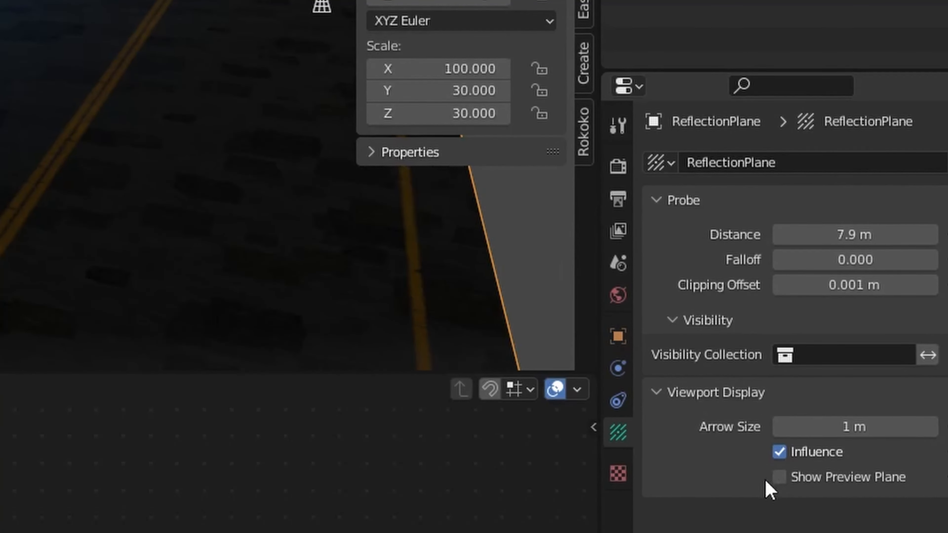
pyautogui.click(784, 478)
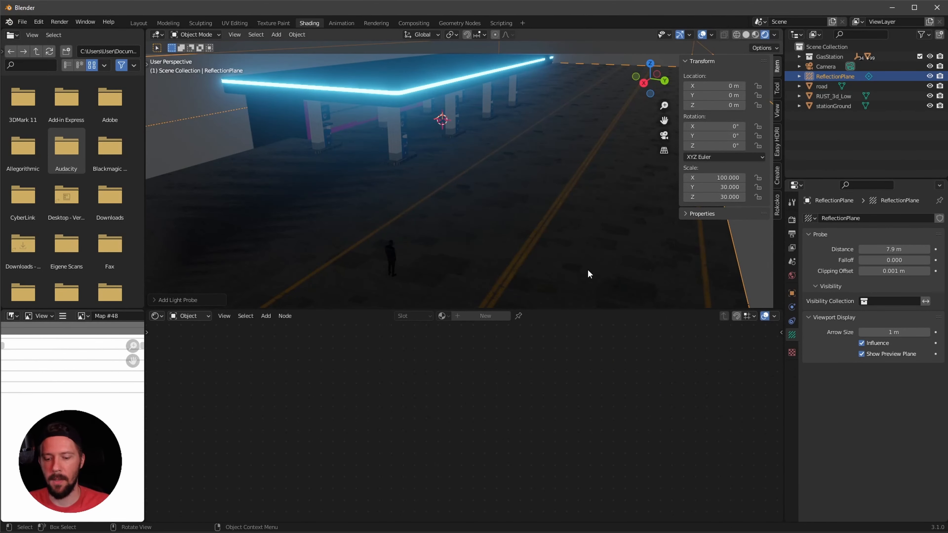
pyautogui.press('g')
pyautogui.press('z')
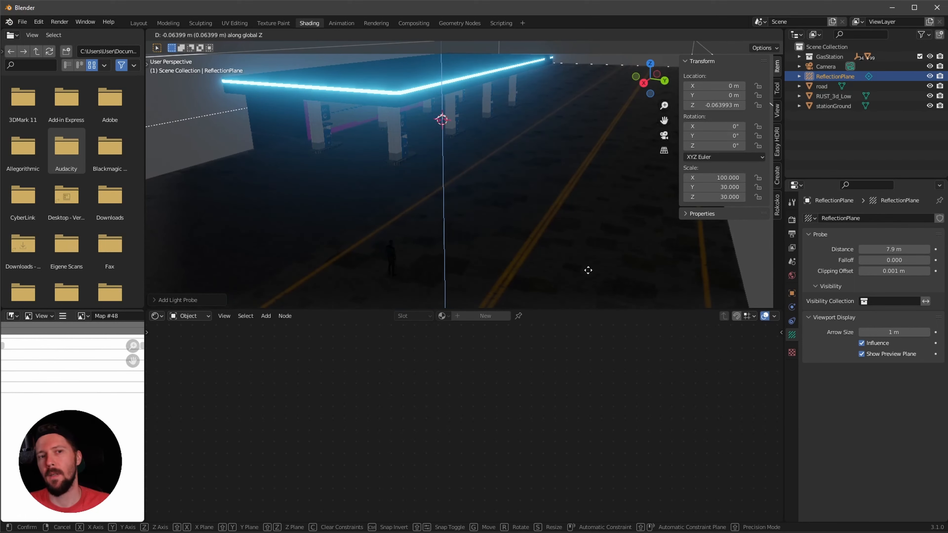
pyautogui.click(589, 272)
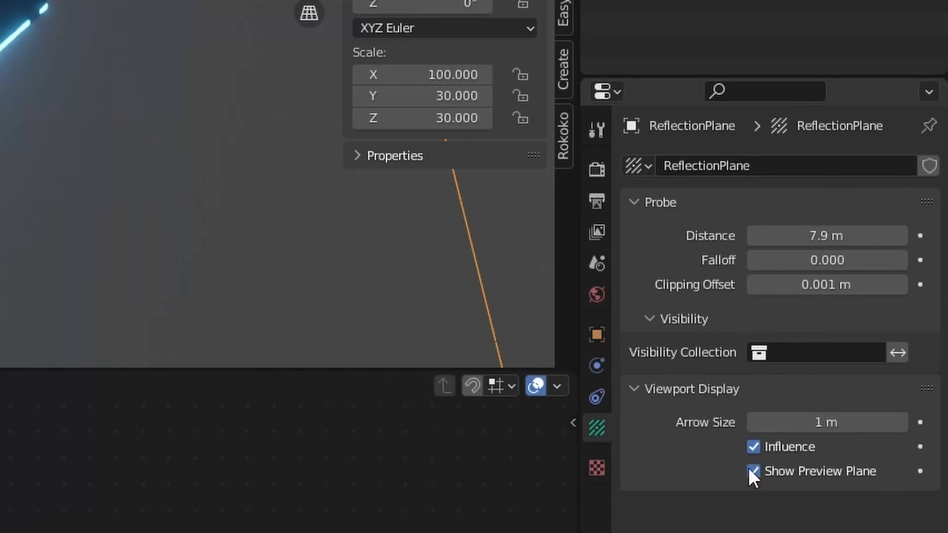
pyautogui.click(862, 354)
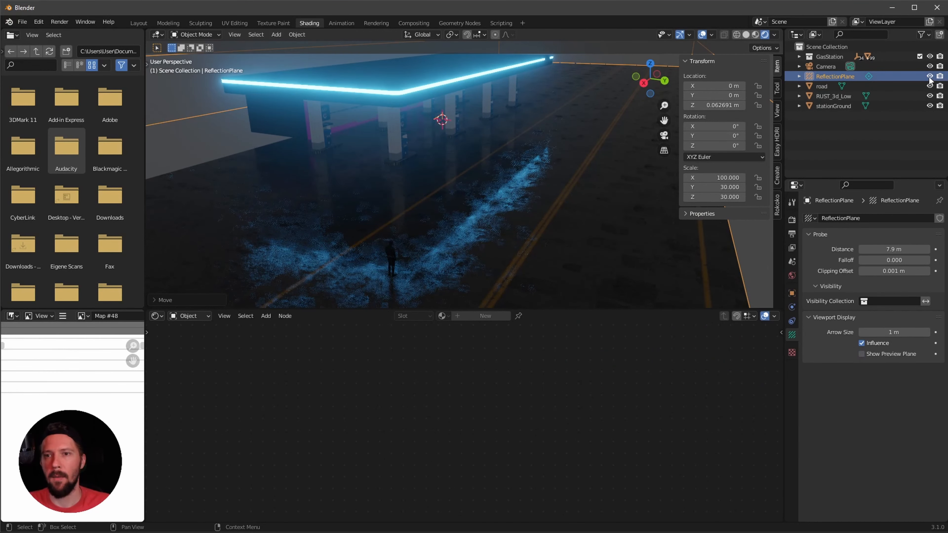
# - Compare the ground reflections with the reflection plane hidden and shown, and inspect them through the camera
pyautogui.click(929, 77)
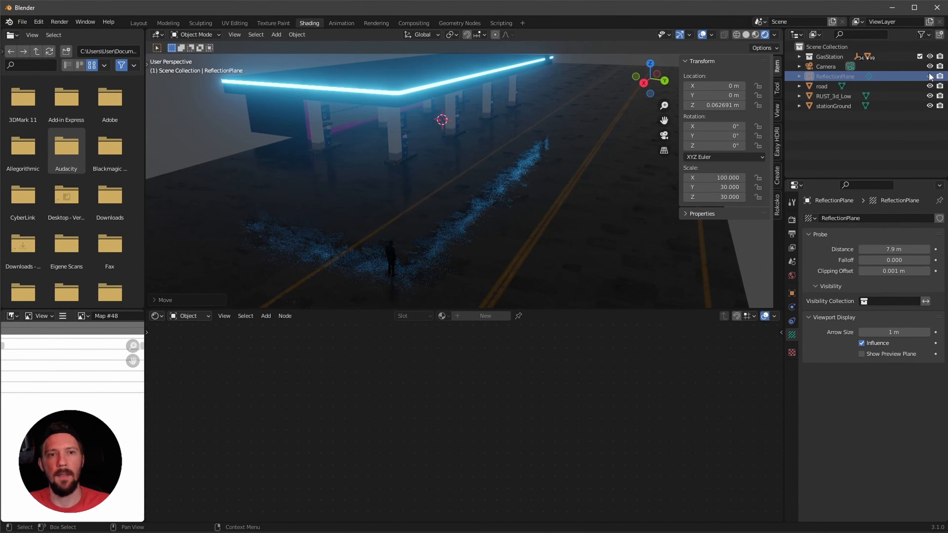
pyautogui.click(929, 77)
pyautogui.moveTo(571, 235)
pyautogui.keyDown('alt'); pyautogui.mouseDown()
pyautogui.moveTo(595, 226)
pyautogui.moveTo(580, 225)
pyautogui.mouseUp(); pyautogui.keyUp('alt')
pyautogui.press('KP_0')
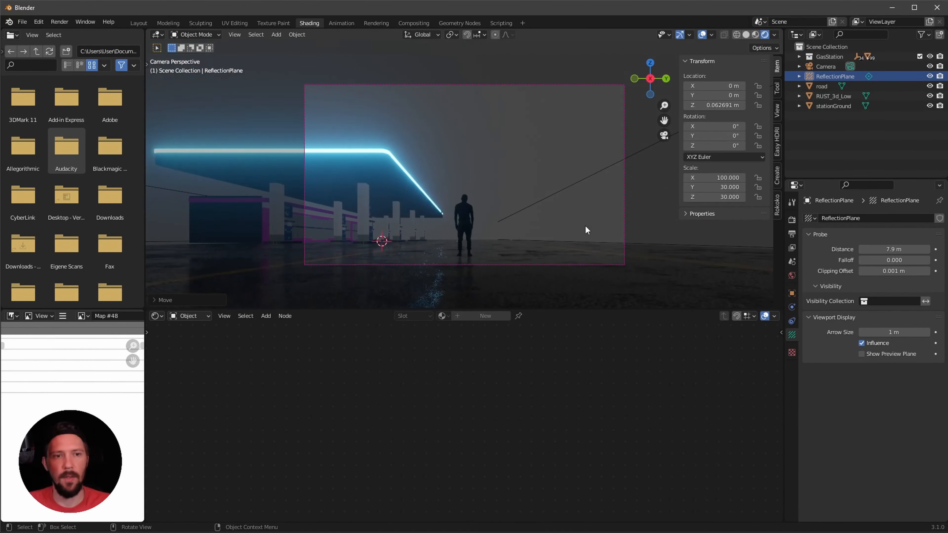
pyautogui.hotkey('alt', 'a')
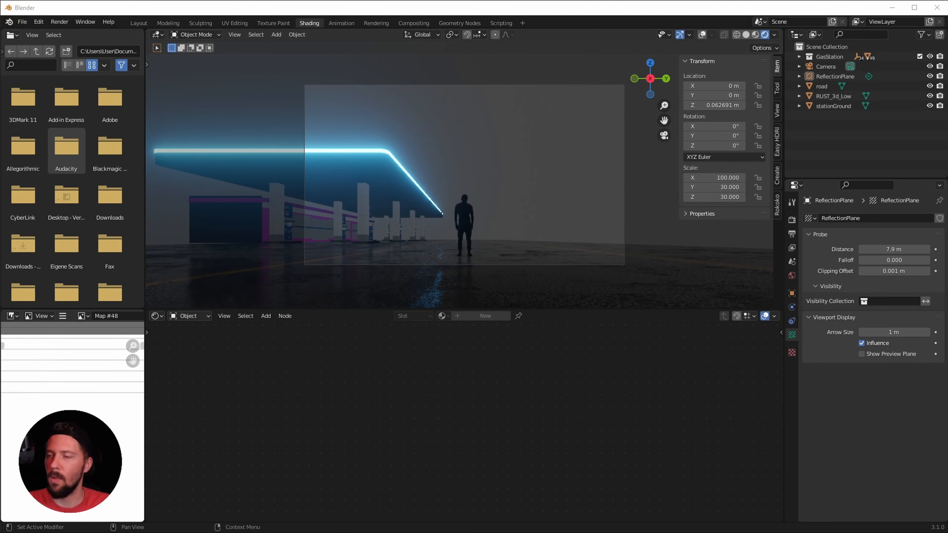
pyautogui.click(566, 247)
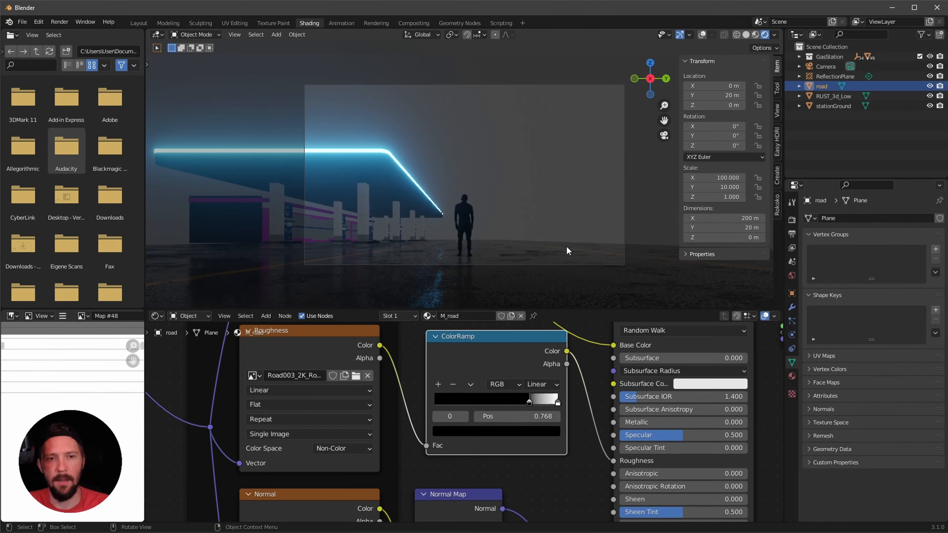
pyautogui.rightClick(566, 224)
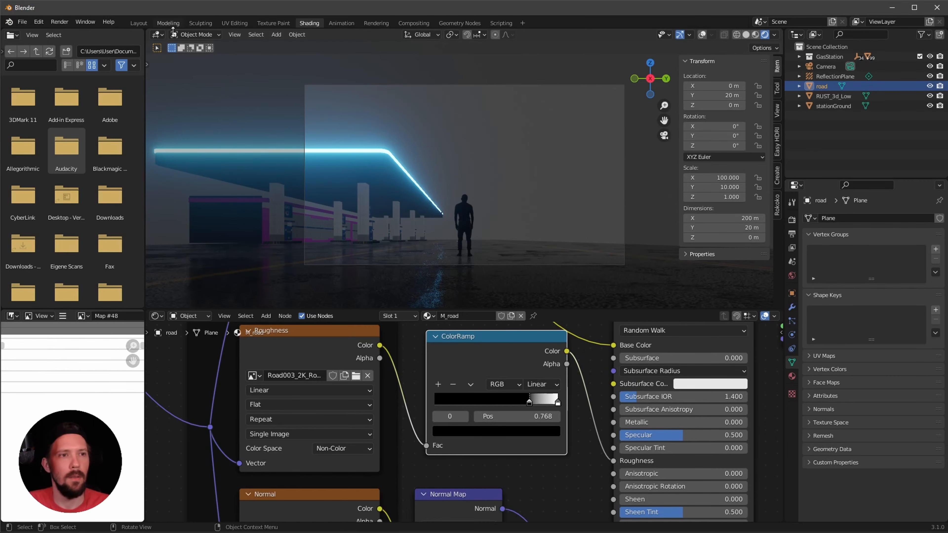
# - Add a cube at the world origin in the Layout workspace
pyautogui.click(138, 23)
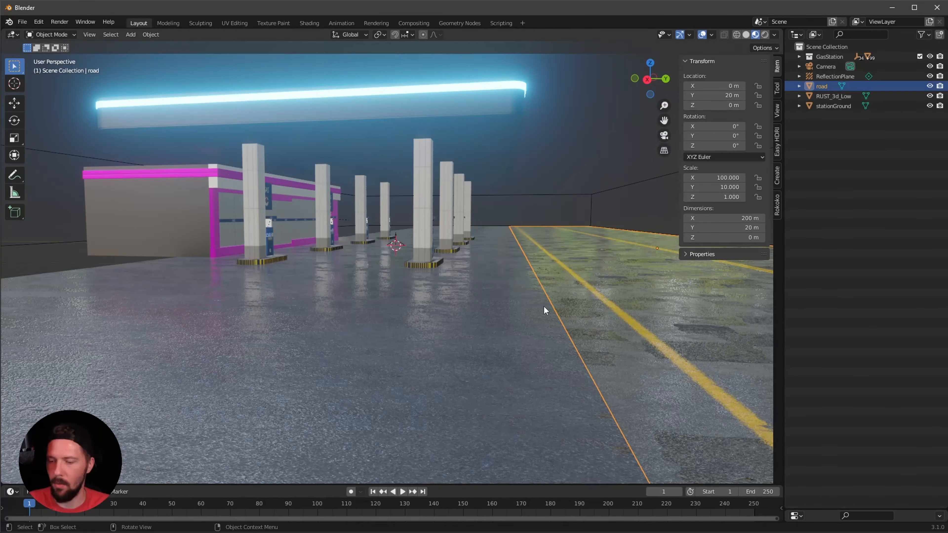
pyautogui.hotkey('shift', 'a')
pyautogui.click(557, 165)
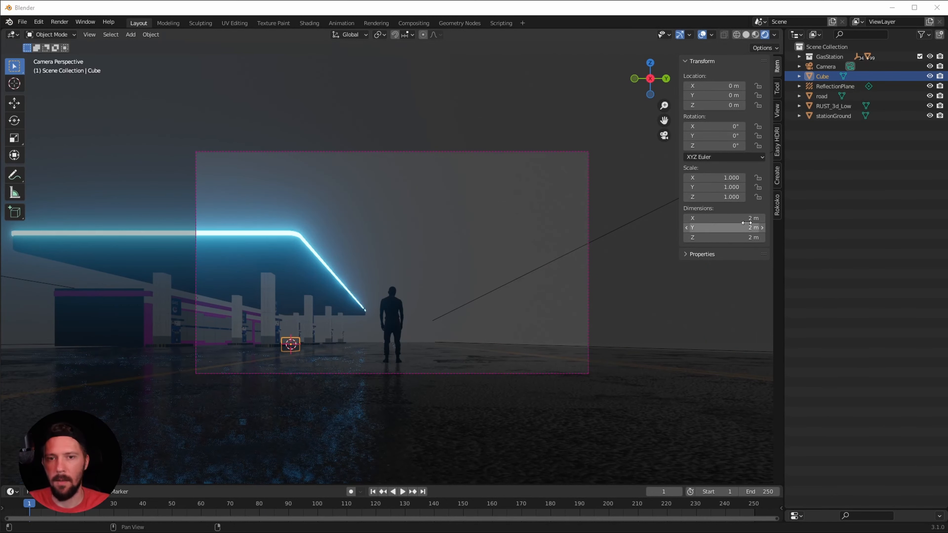
# - Scale the cube to 100 in X, 50 in Y and 25 in Z
pyautogui.click(732, 176)
pyautogui.write('1')
pyautogui.write('00')
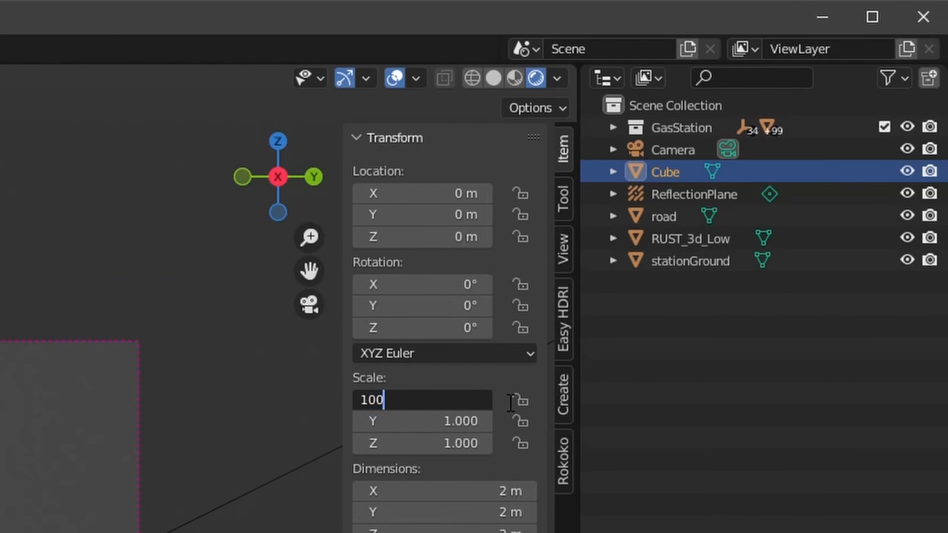
pyautogui.press('Tab')
pyautogui.write('50')
pyautogui.press('Tab')
pyautogui.write('25')
pyautogui.press('Return')
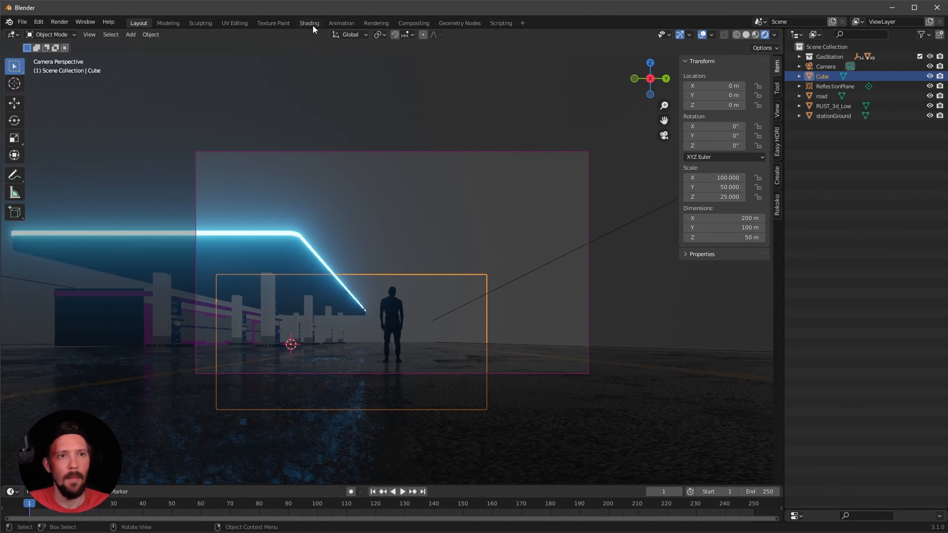
# - Give the cube a new material named M_fog and delete its Principled BSDF node
pyautogui.click(310, 24)
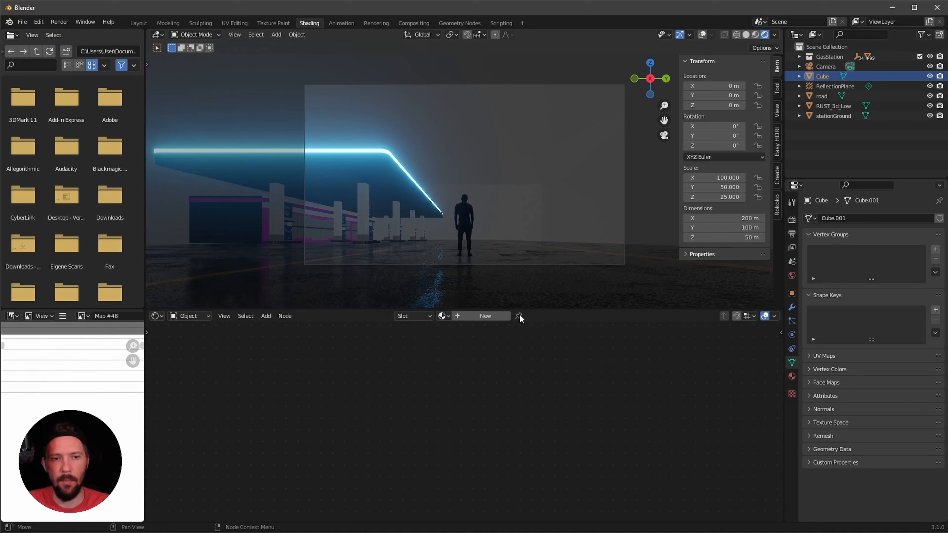
pyautogui.click(485, 316)
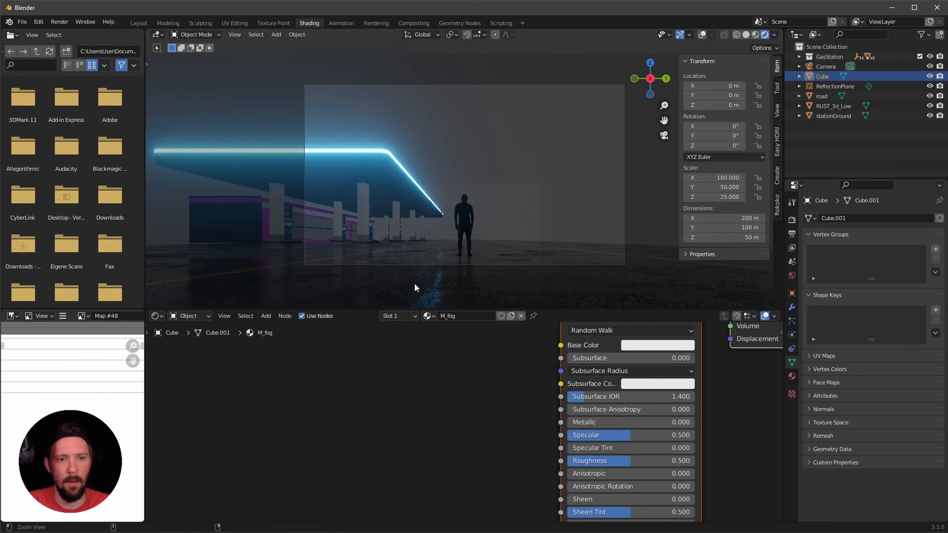
pyautogui.scroll(-3, 429, 438)
pyautogui.press('x')
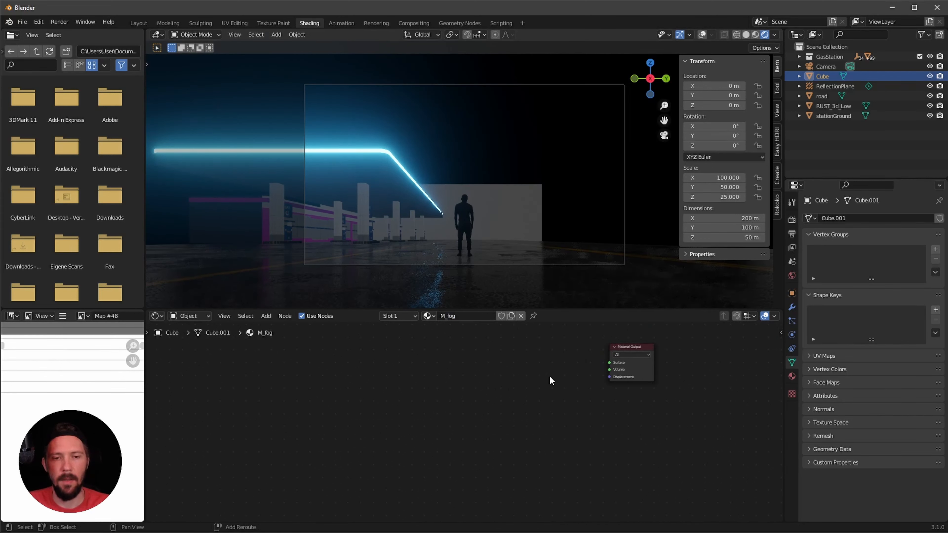
# - Add a Volume Scatter node to M_fog and connect it to the Material Output's Volume input
pyautogui.hotkey('shift', 'a')
pyautogui.click(544, 377)
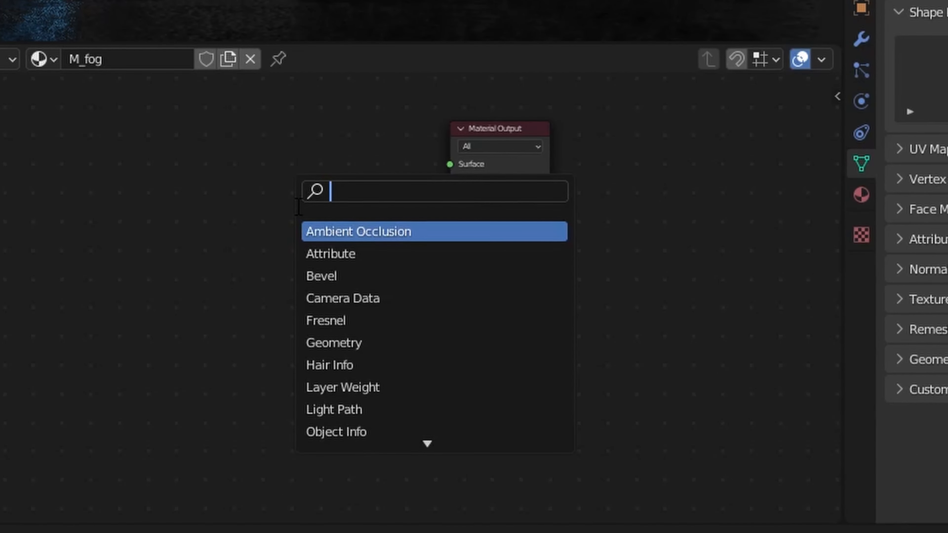
pyautogui.write('volum')
pyautogui.press('Down')
pyautogui.press('Return')
pyautogui.click(296, 207)
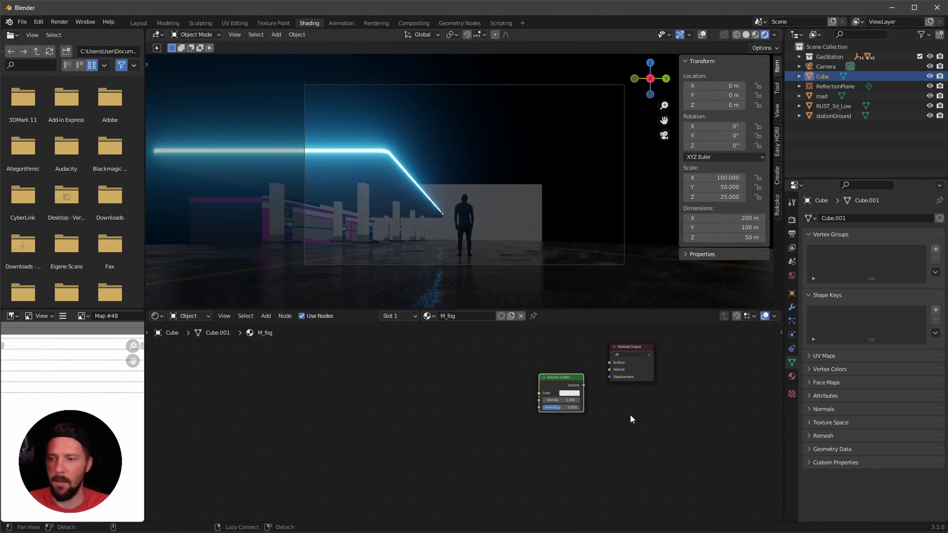
pyautogui.moveTo(630, 419); pyautogui.dragTo(518, 449, button='middle')
pyautogui.scroll(3, 519, 449)
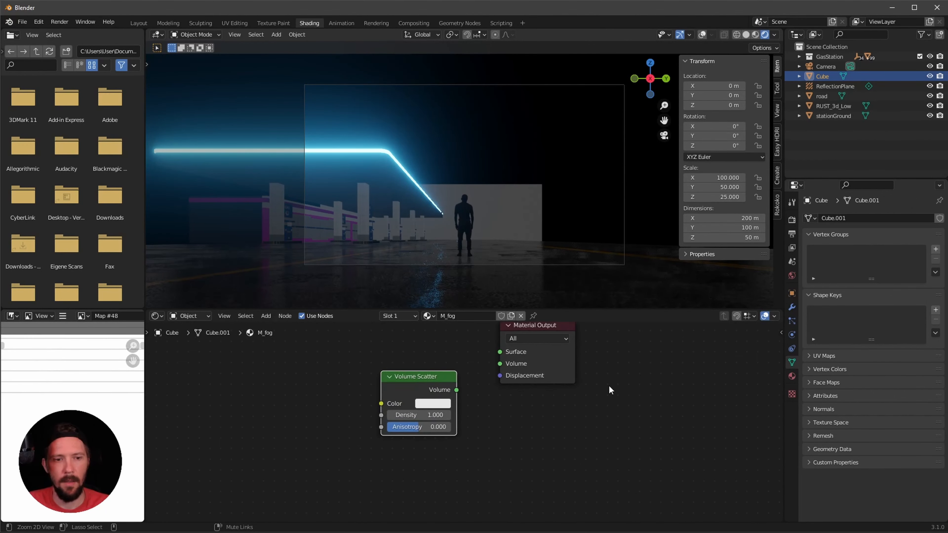
pyautogui.moveTo(456, 389); pyautogui.dragTo(501, 362)
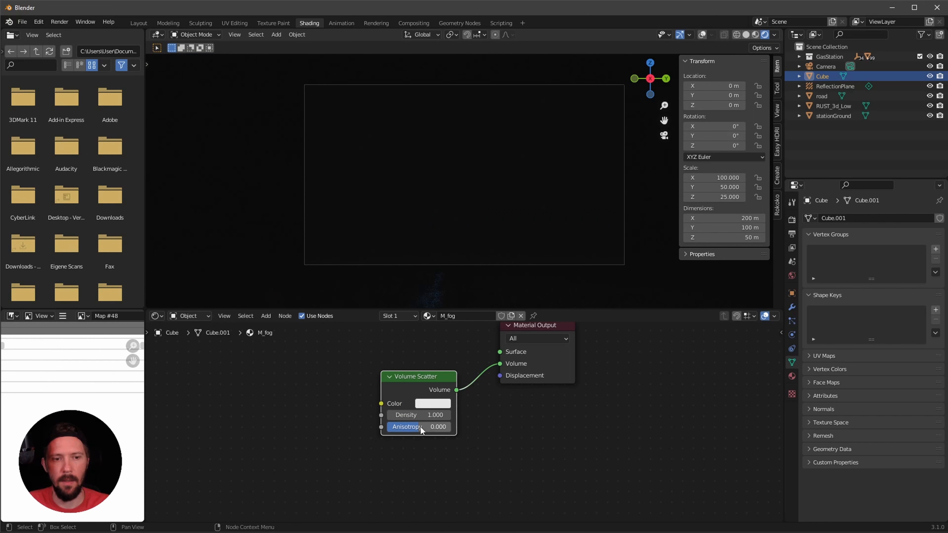
# - Configure the Volume Scatter node with a mid-grey color, a density of 0.15 and an anisotropy of 0.46
pyautogui.click(435, 405)
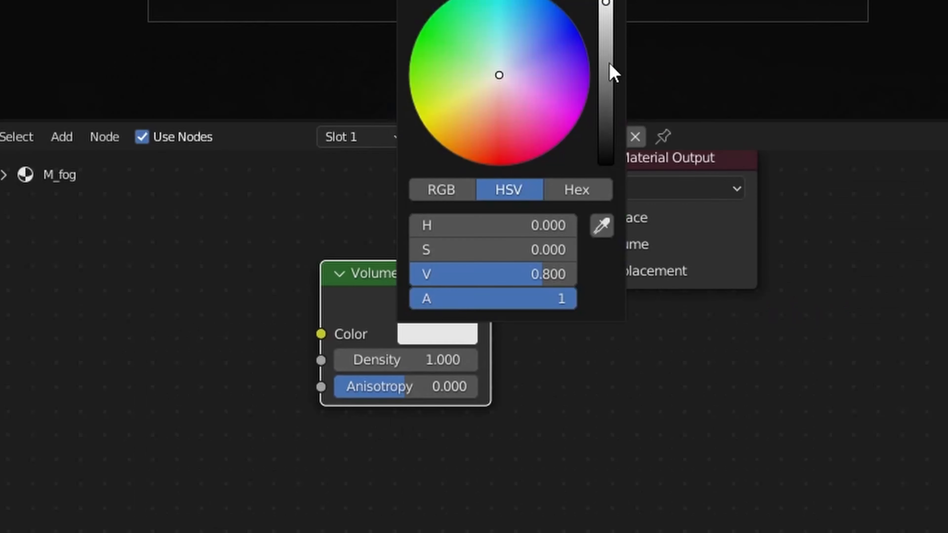
pyautogui.moveTo(612, 72); pyautogui.dragTo(605, 91)
pyautogui.click(407, 361)
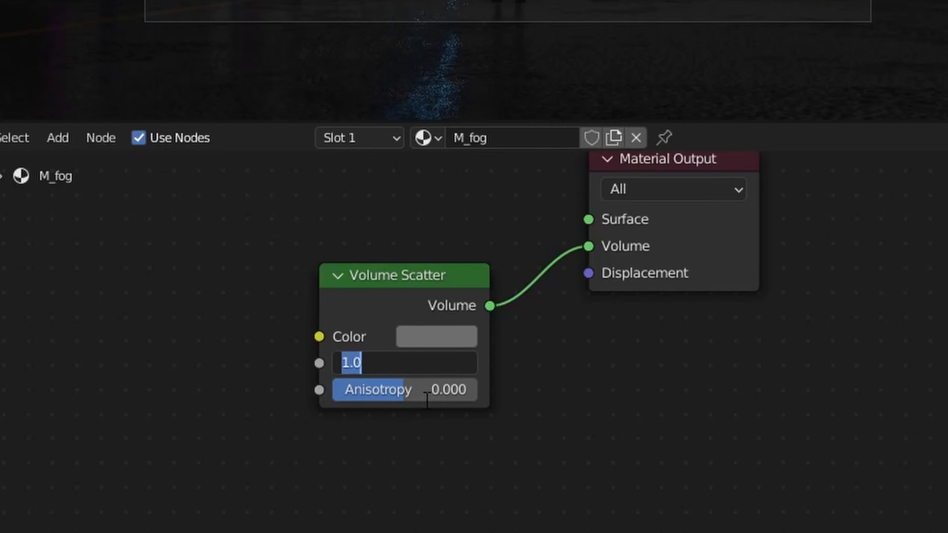
pyautogui.press('BackSpace')
pyautogui.write('.15')
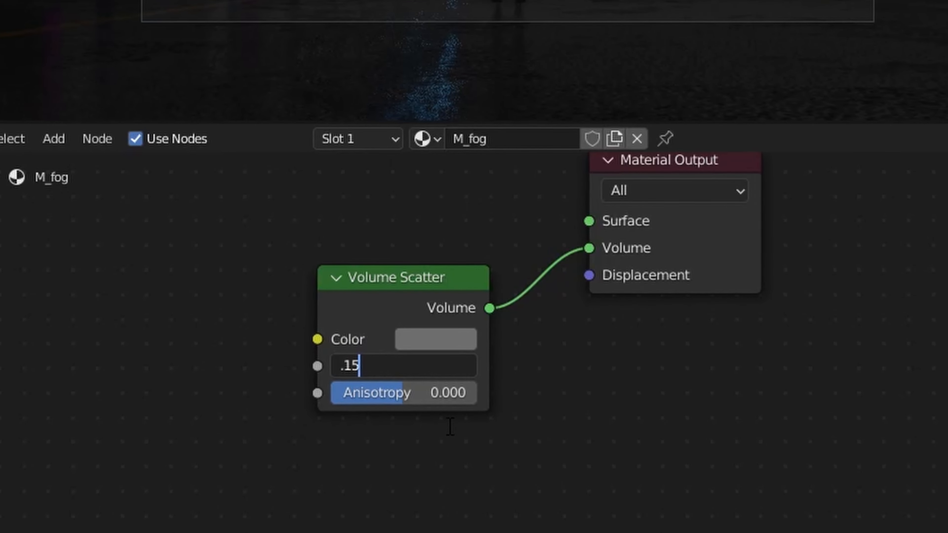
pyautogui.press('Return')
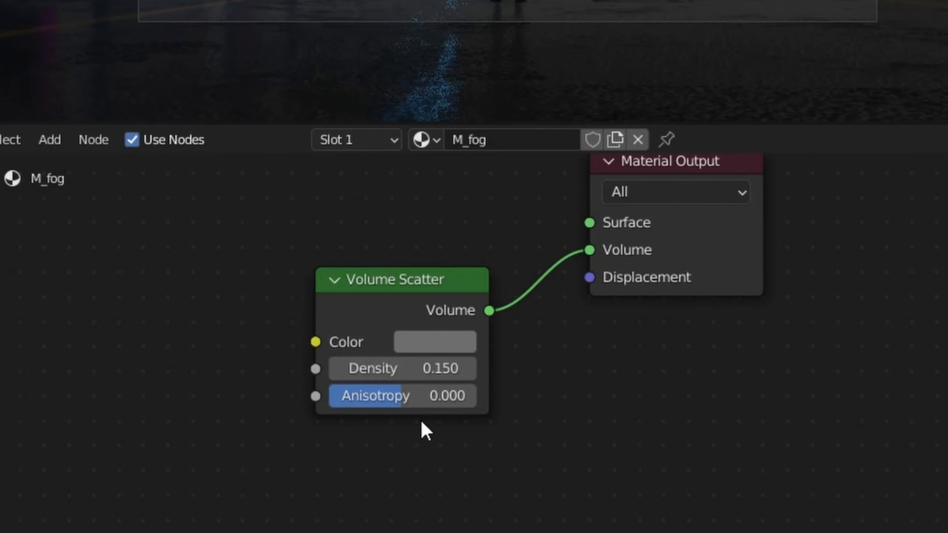
pyautogui.click(429, 399)
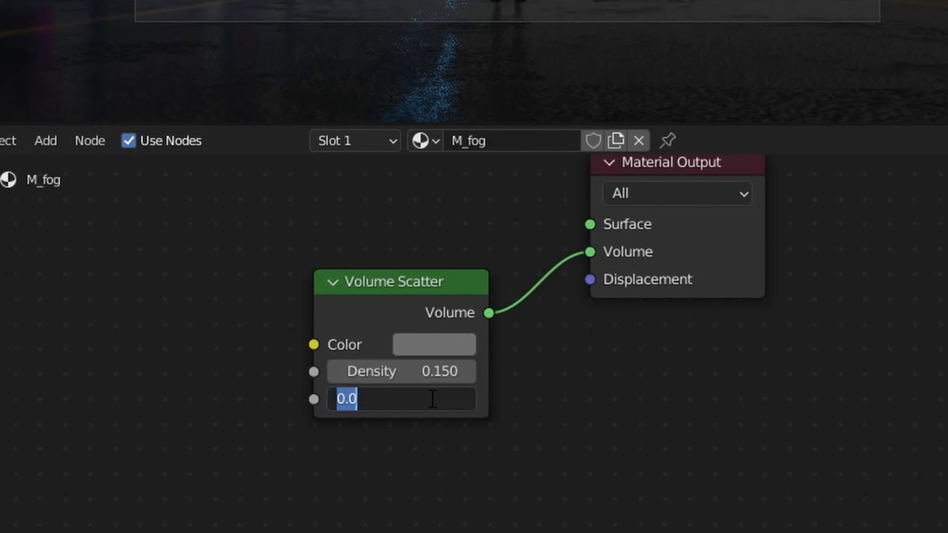
pyautogui.write('.46')
pyautogui.press('Return')
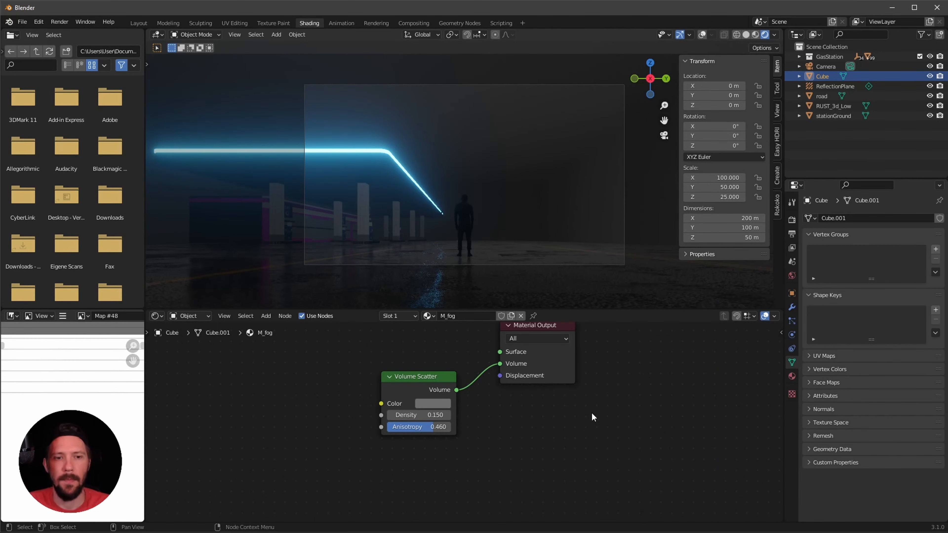
# - Switch the render engine to Cycles and set its device to GPU Compute
pyautogui.keyDown('ctrl'); pyautogui.moveTo(557, 213); pyautogui.dragTo(578, 204, button='middle'); pyautogui.keyUp('ctrl')
pyautogui.click(792, 219)
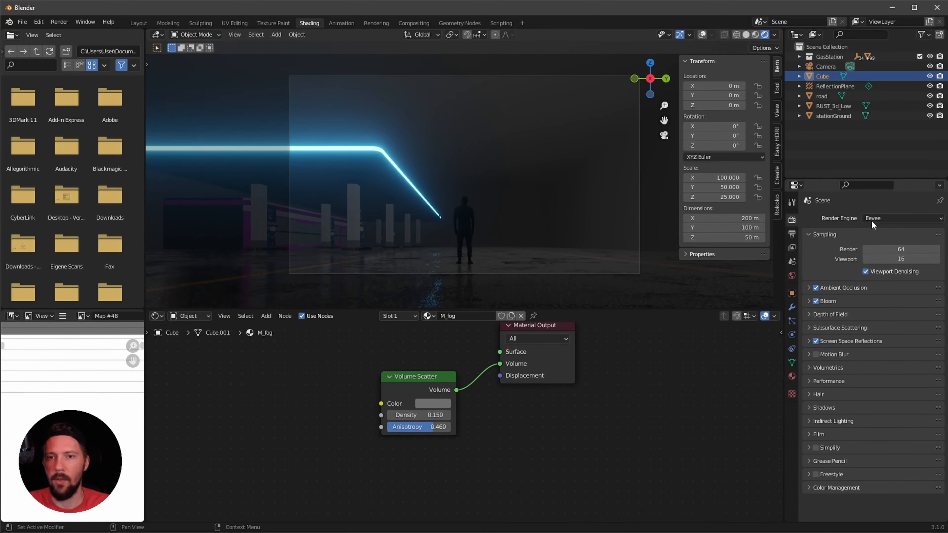
pyautogui.click(872, 219)
pyautogui.click(885, 261)
pyautogui.click(890, 243)
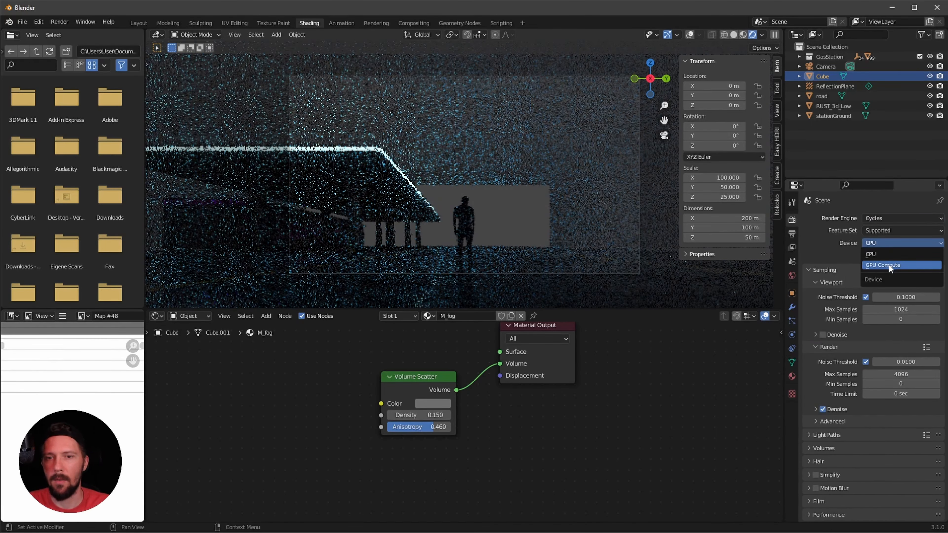
pyautogui.click(889, 264)
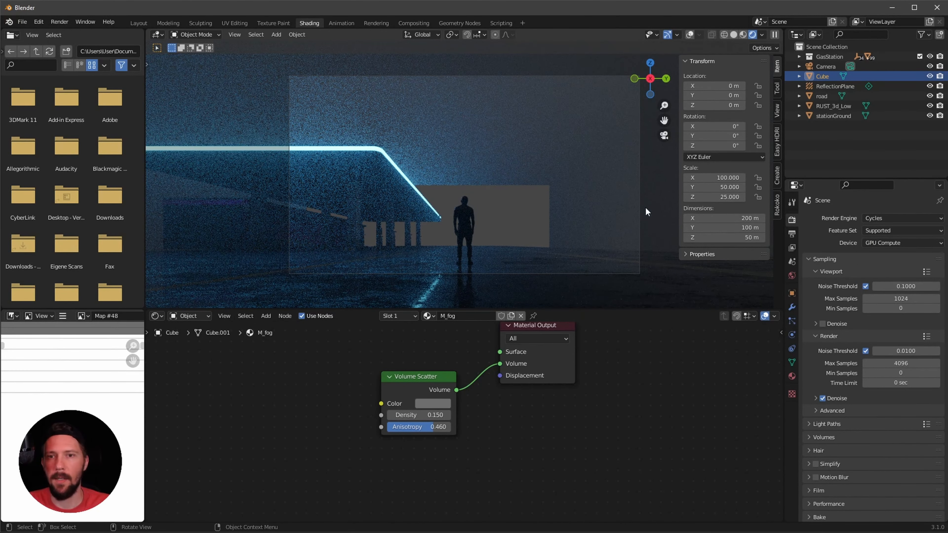
# - Set the camera's clip end distance to 500 m
pyautogui.click(825, 66)
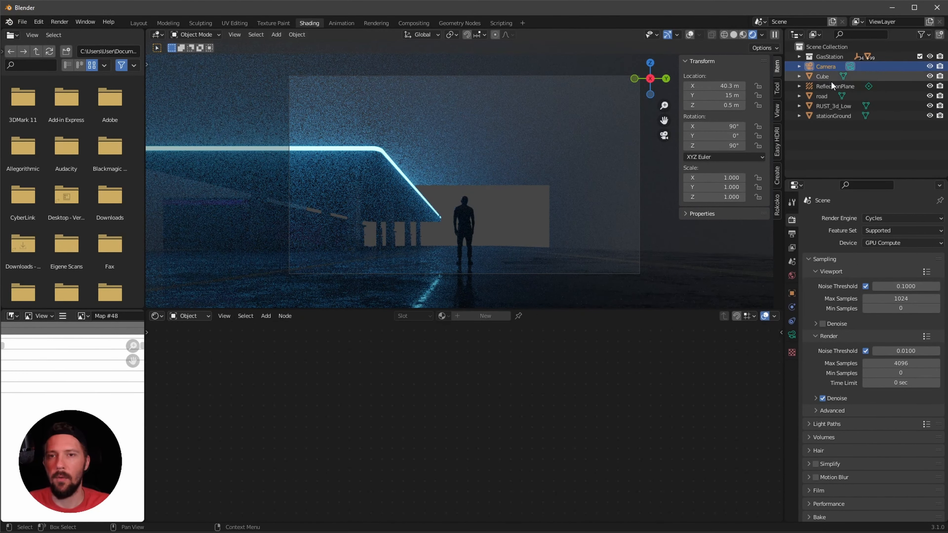
pyautogui.click(790, 336)
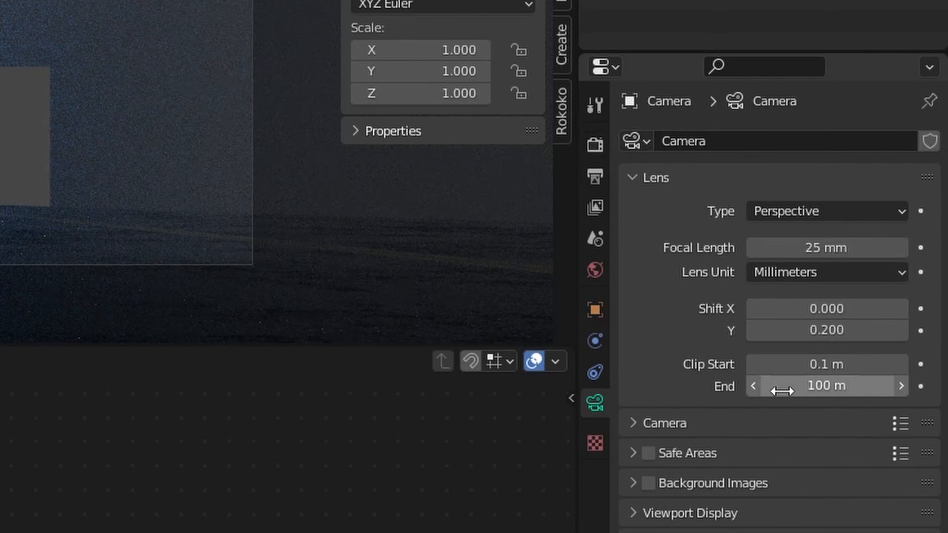
pyautogui.click(911, 327)
pyautogui.write('500')
pyautogui.press('Return')
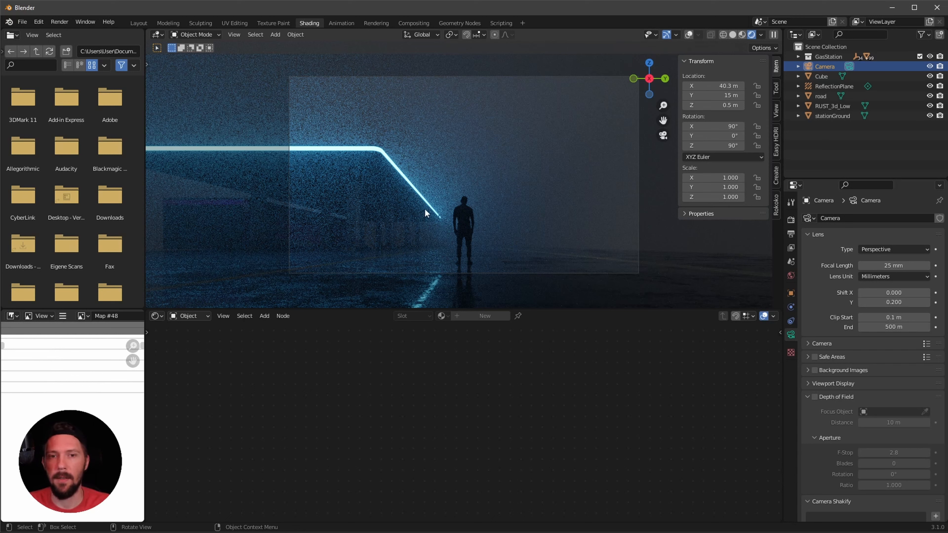
# - Switch the render engine back to Eevee
pyautogui.click(790, 219)
pyautogui.click(900, 218)
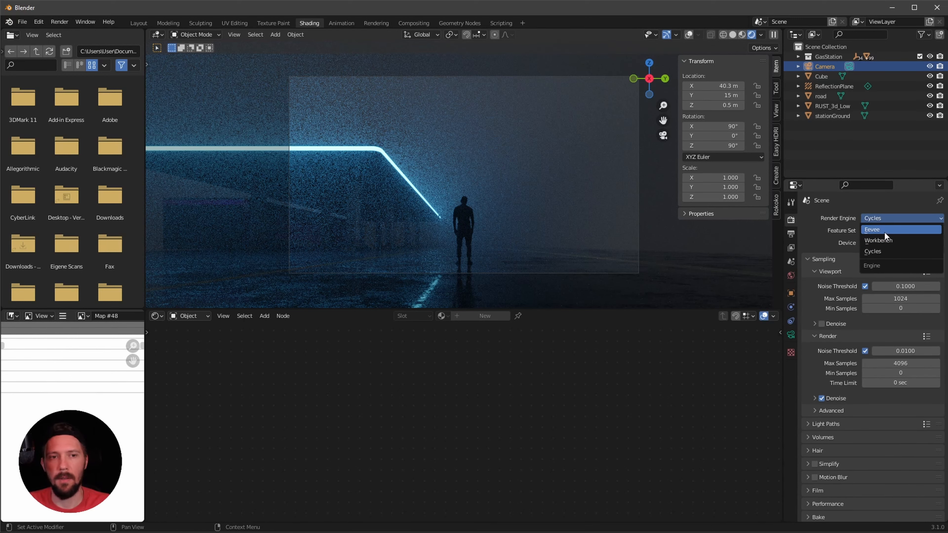
pyautogui.click(884, 229)
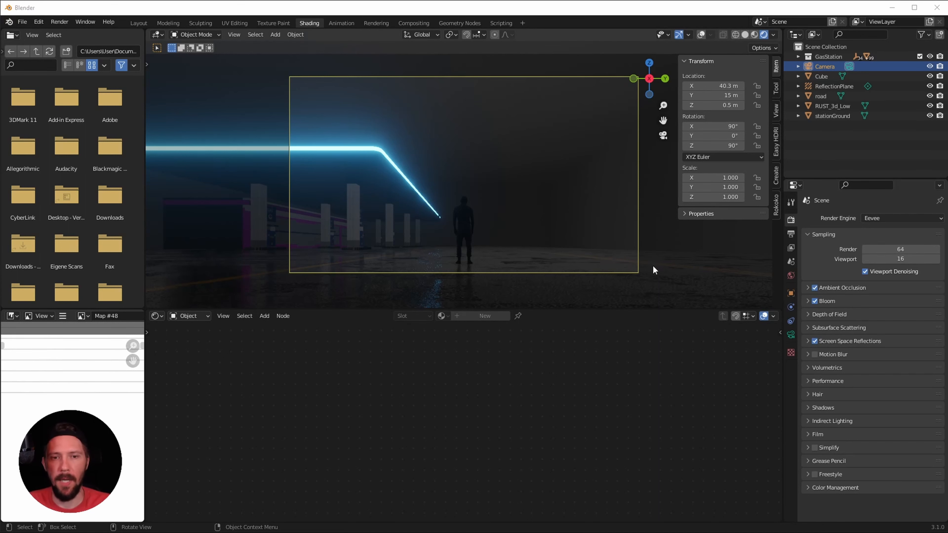
# - Darken the world background color to black
pyautogui.click(668, 262)
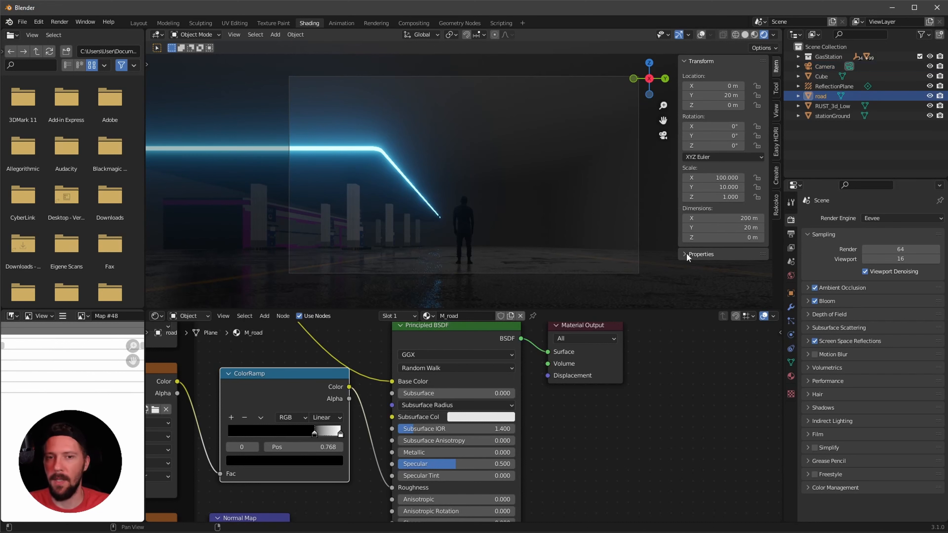
pyautogui.click(791, 276)
pyautogui.click(887, 285)
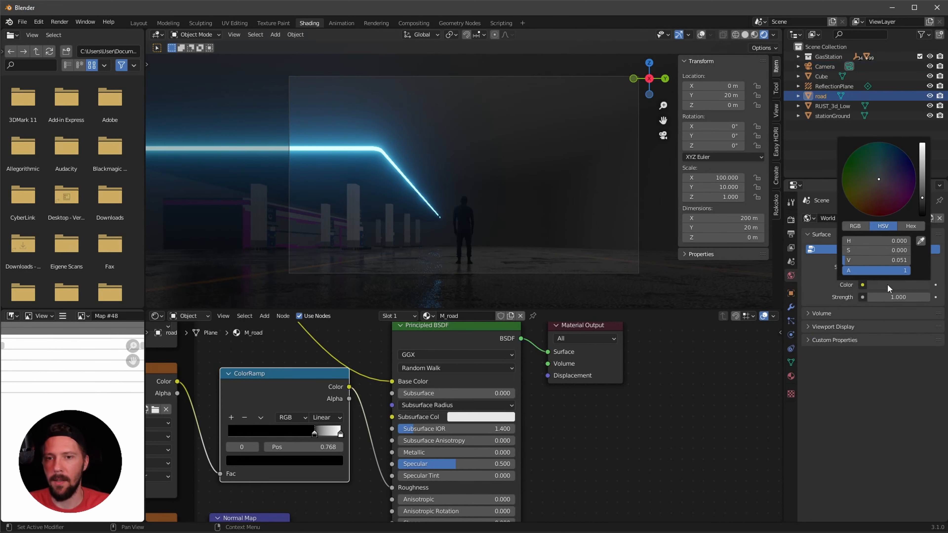
pyautogui.moveTo(922, 204); pyautogui.dragTo(922, 216)
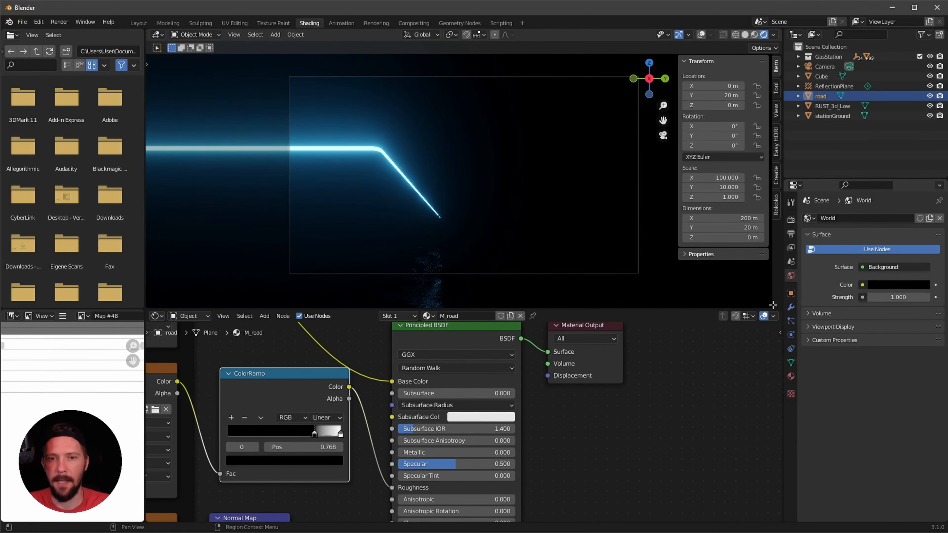
# - Add a sun light to the scene
pyautogui.hotkey('shift', 'a')
pyautogui.moveTo(530, 343)
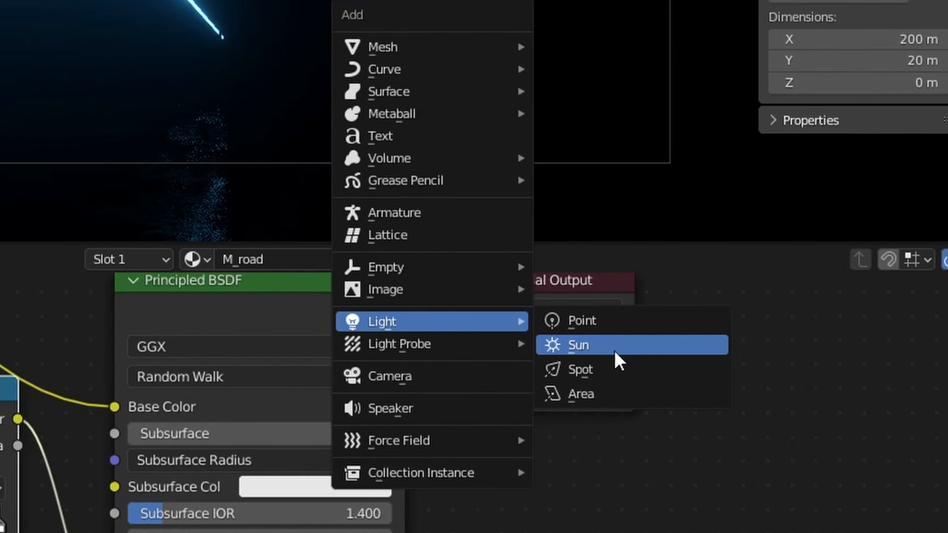
pyautogui.click(614, 350)
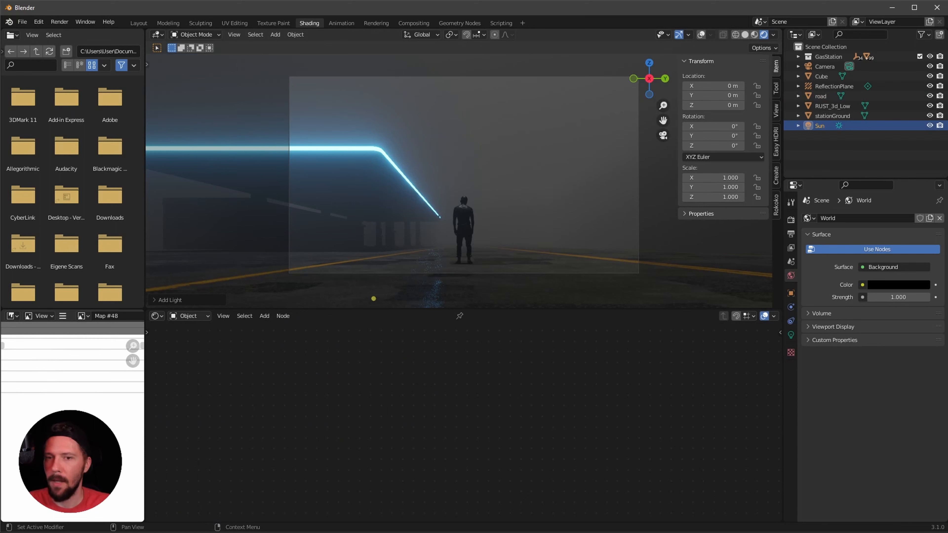
# - Set the sun light's color to hex 9274FF
pyautogui.click(791, 334)
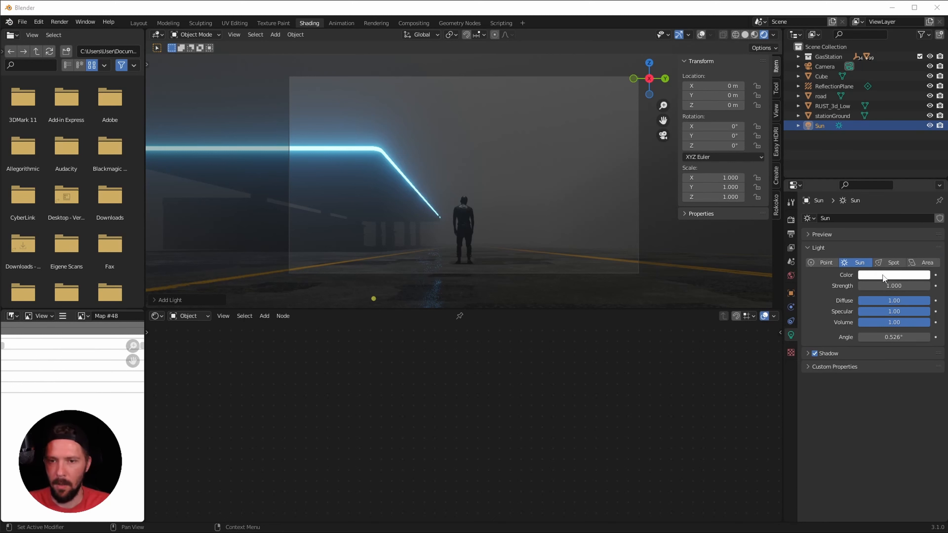
pyautogui.click(894, 275)
pyautogui.click(911, 226)
pyautogui.click(877, 241)
pyautogui.write('9274FF')
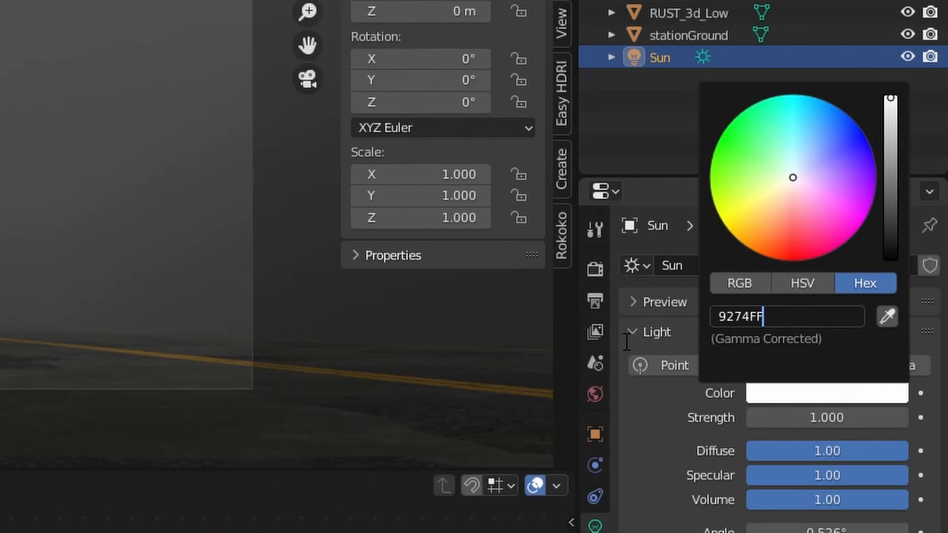
pyautogui.press('Return')
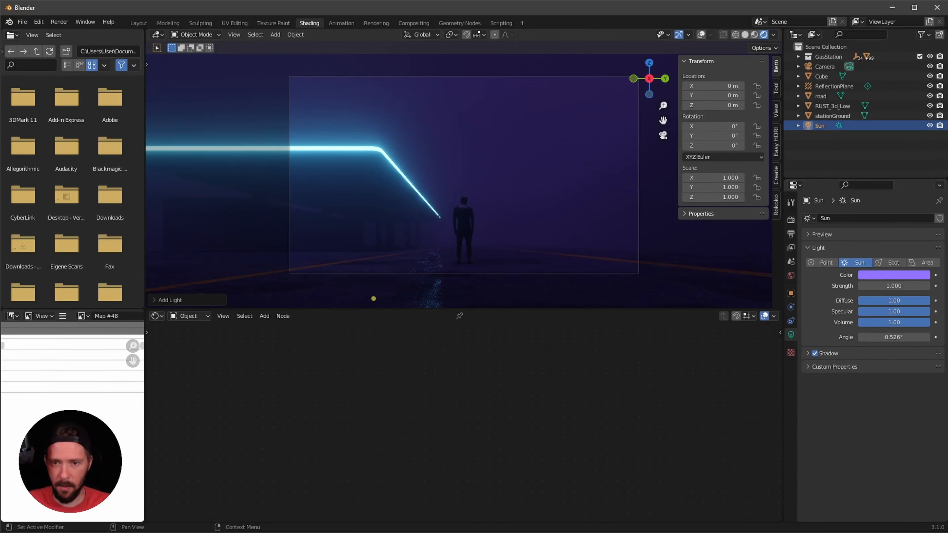
# - Set the sun light's strength to 0.5 and enable its contact shadows
pyautogui.click(890, 286)
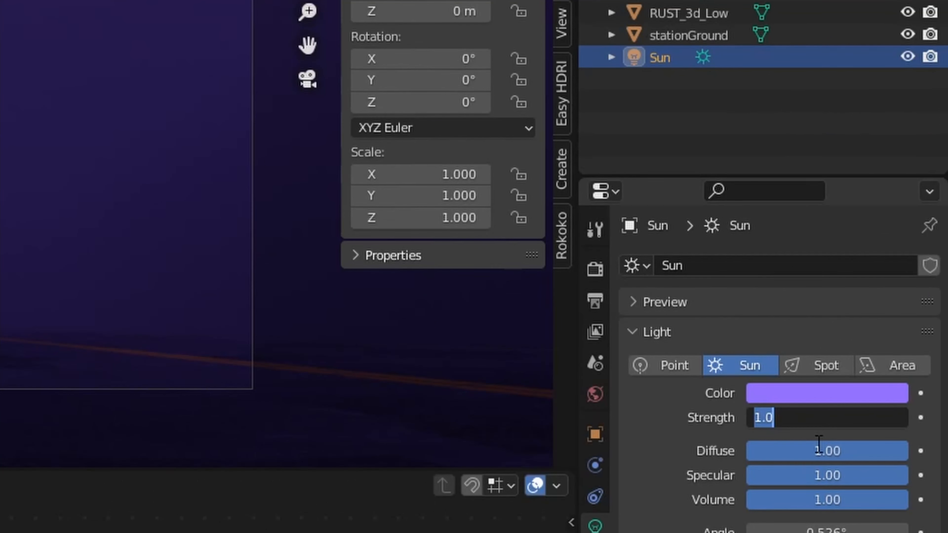
pyautogui.press('BackSpace')
pyautogui.write('0.5')
pyautogui.press('Return')
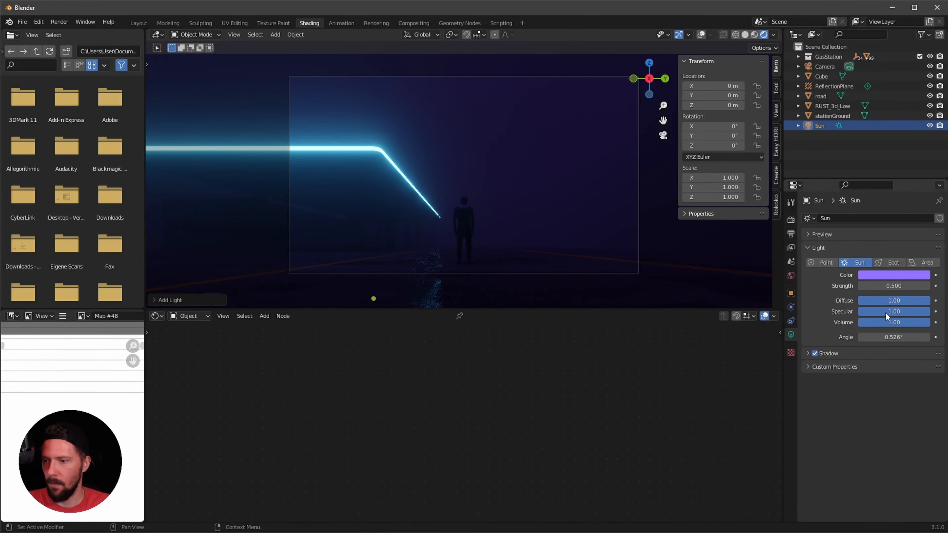
pyautogui.click(808, 353)
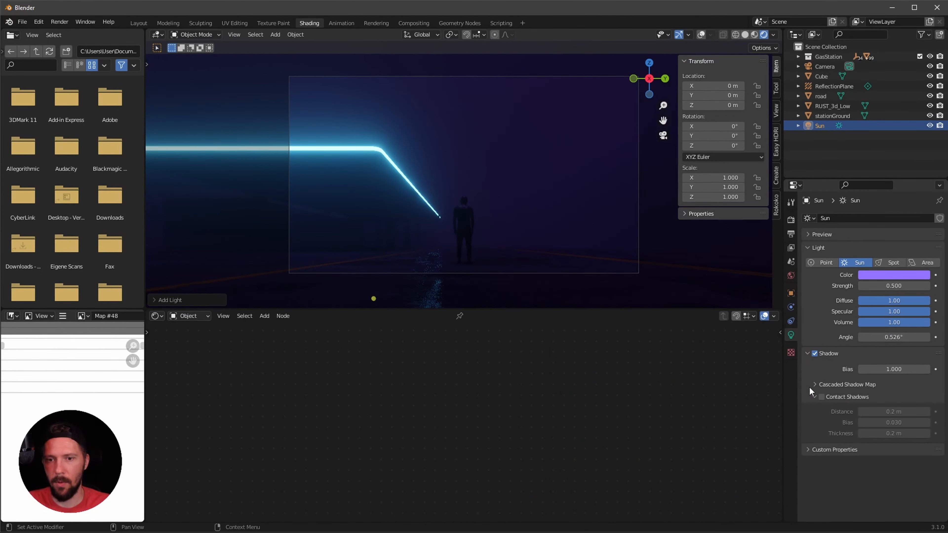
pyautogui.click(821, 397)
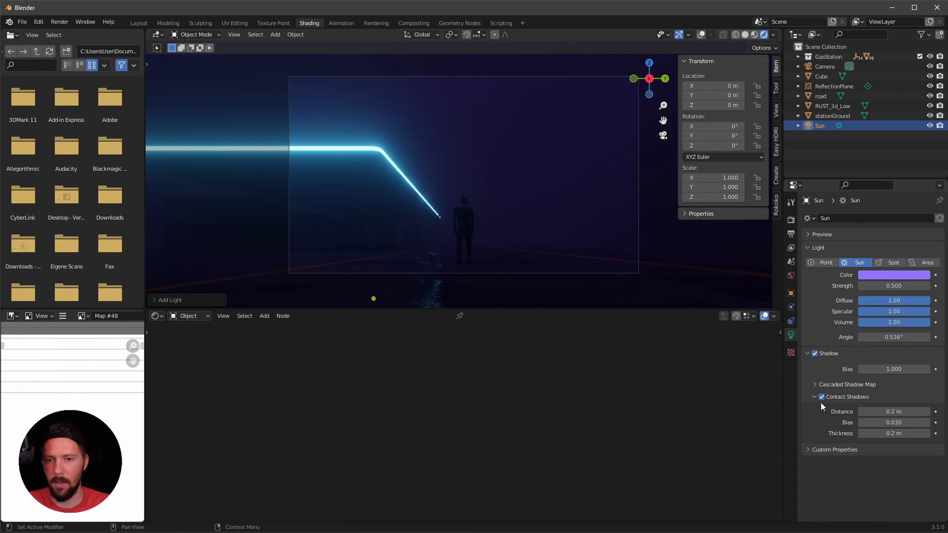
pyautogui.click(807, 352)
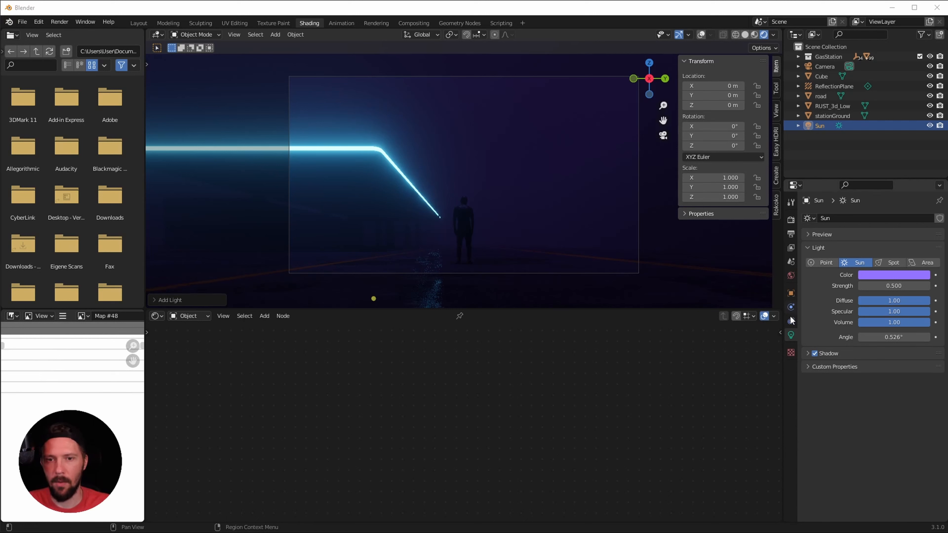
# - Set the sun's rotation to X -62°, Y -33° and Z -326°
pyautogui.click(792, 293)
pyautogui.click(888, 281)
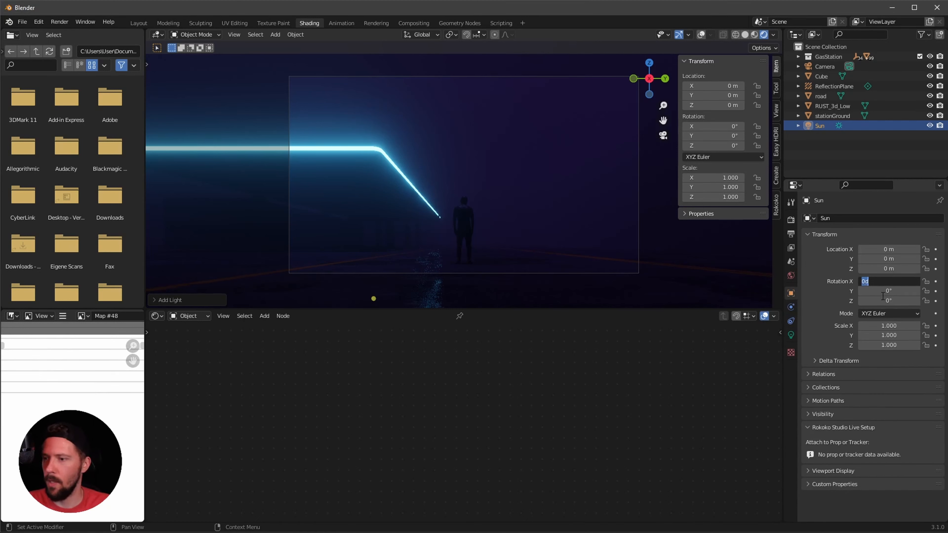
pyautogui.press('BackSpace')
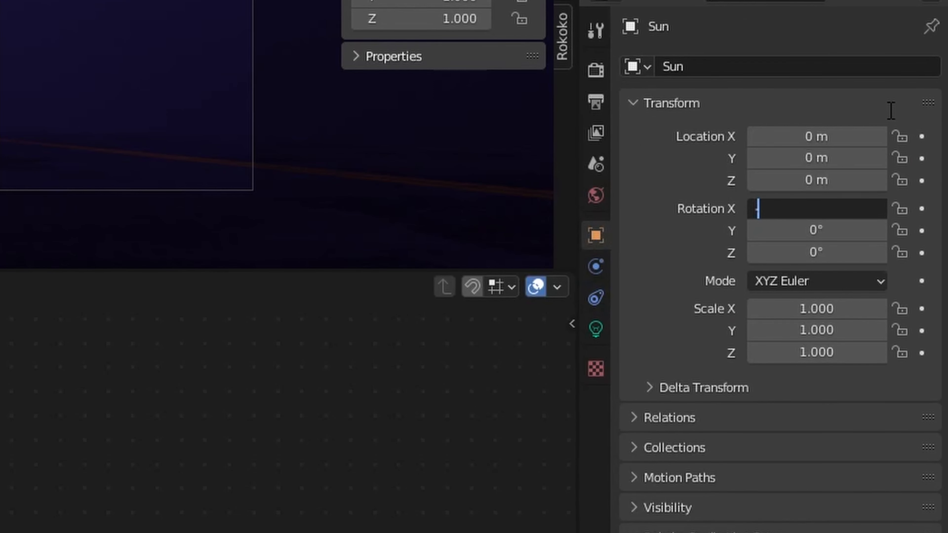
pyautogui.write('-62')
pyautogui.press('Tab')
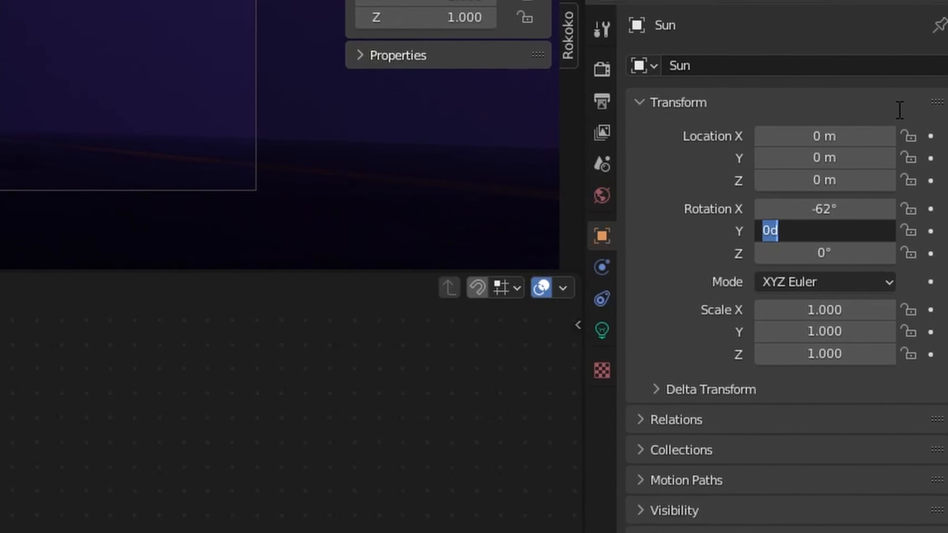
pyautogui.press('BackSpace')
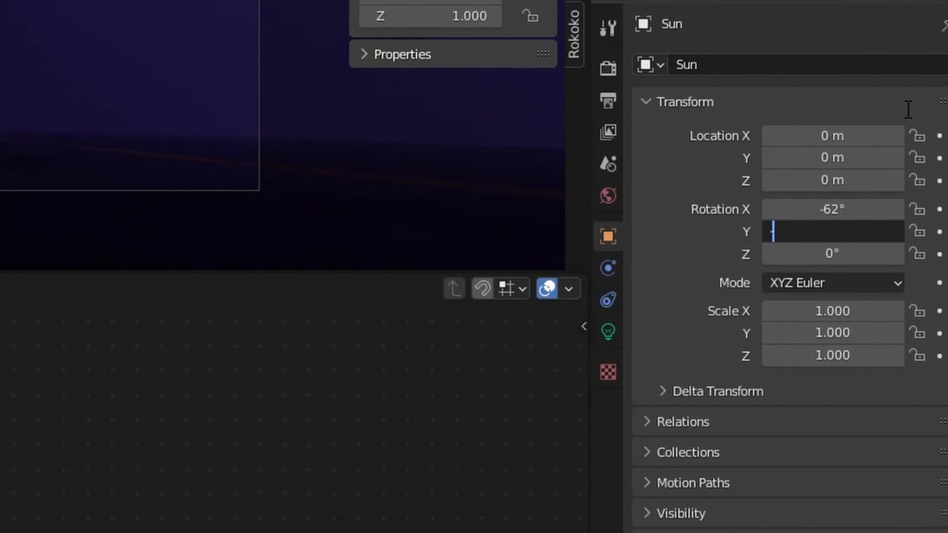
pyautogui.write('-33')
pyautogui.press('Tab')
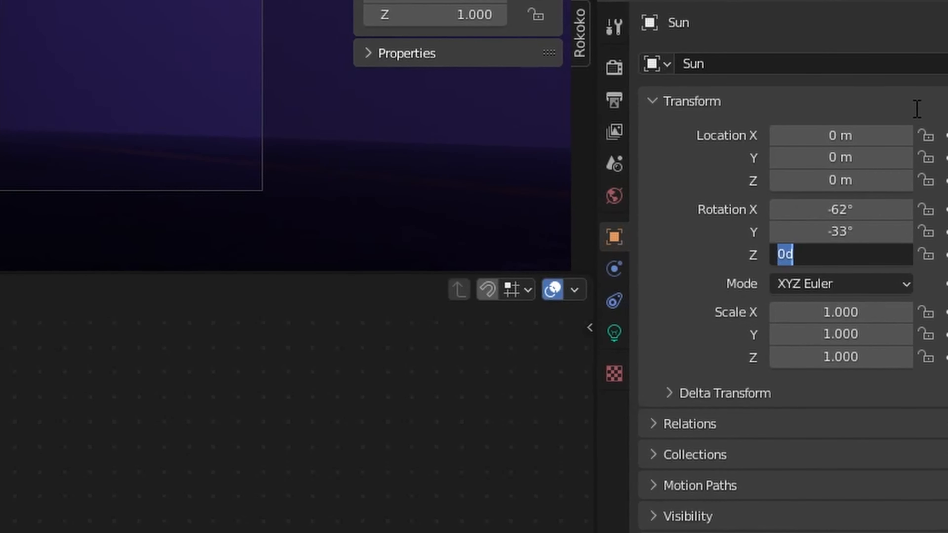
pyautogui.press('BackSpace')
pyautogui.write('-326')
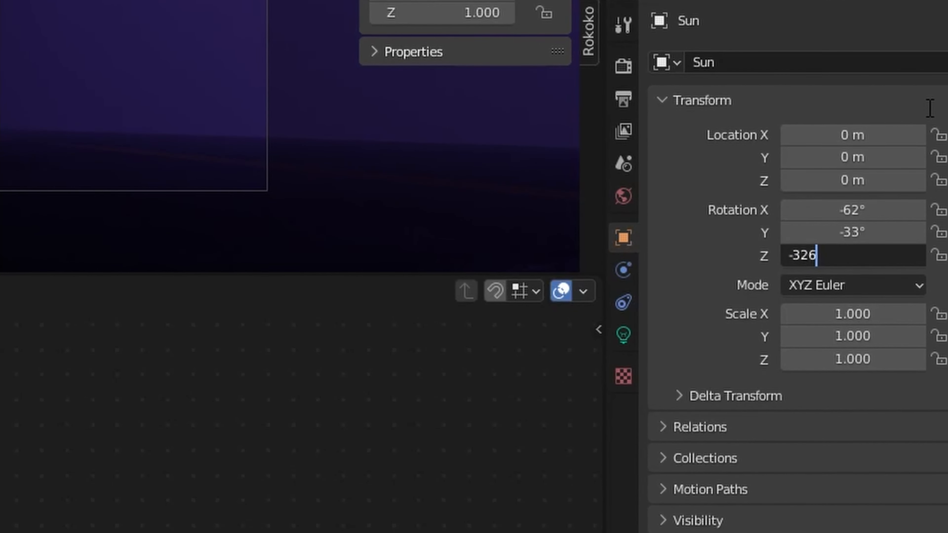
pyautogui.press('Return')
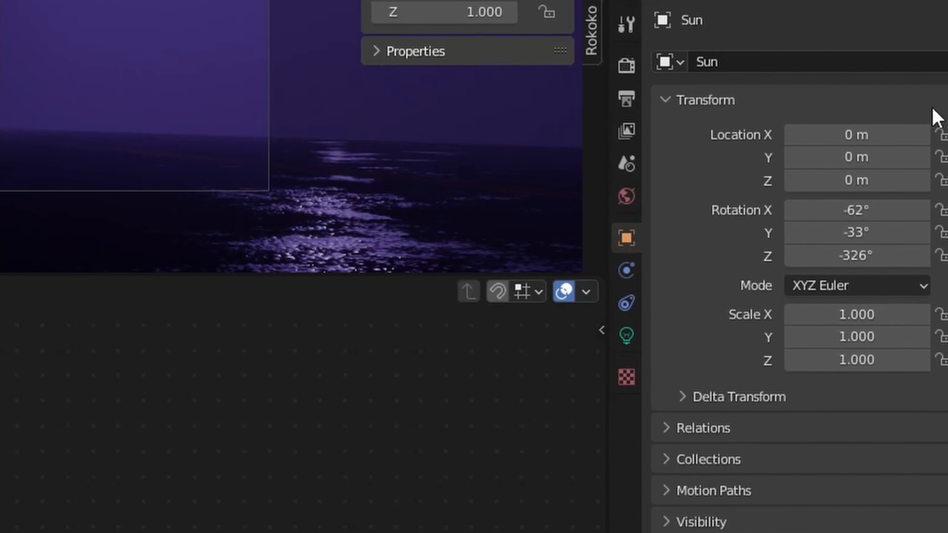
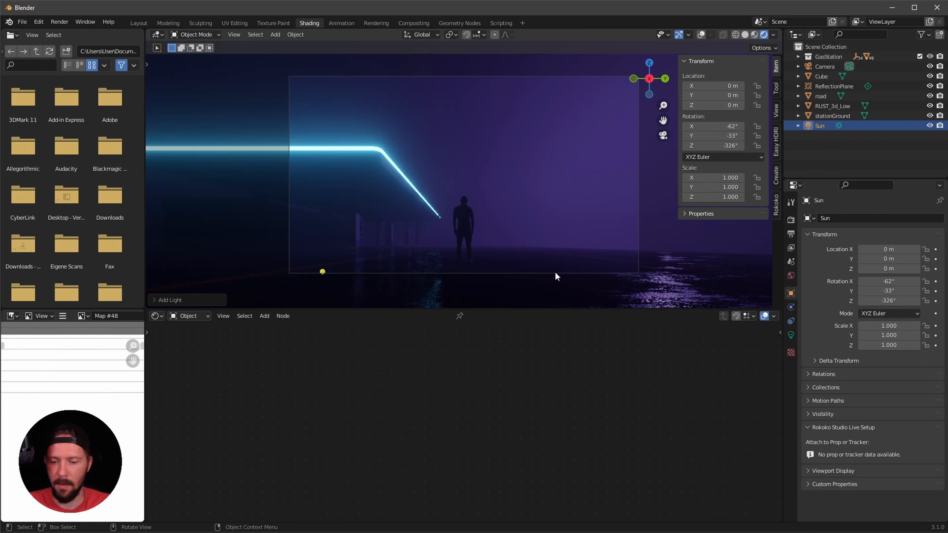
# - Add an area light and set its X rotation to 90°
pyautogui.click(517, 218)
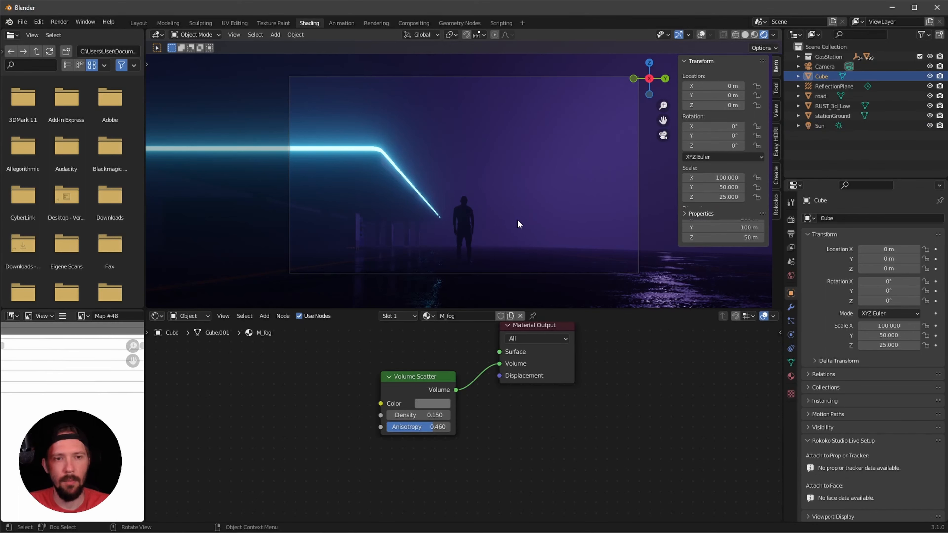
pyautogui.hotkey('shift', 'a')
pyautogui.moveTo(500, 219)
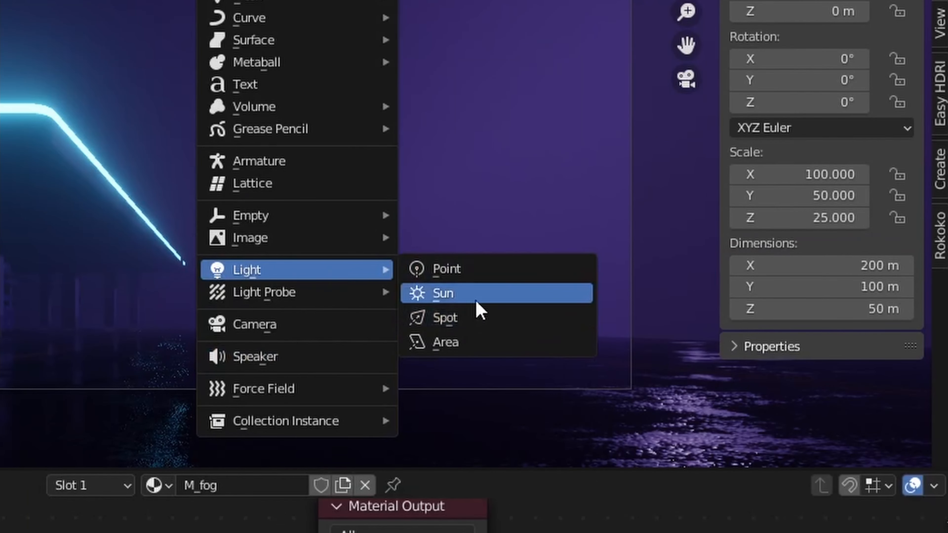
pyautogui.click(571, 252)
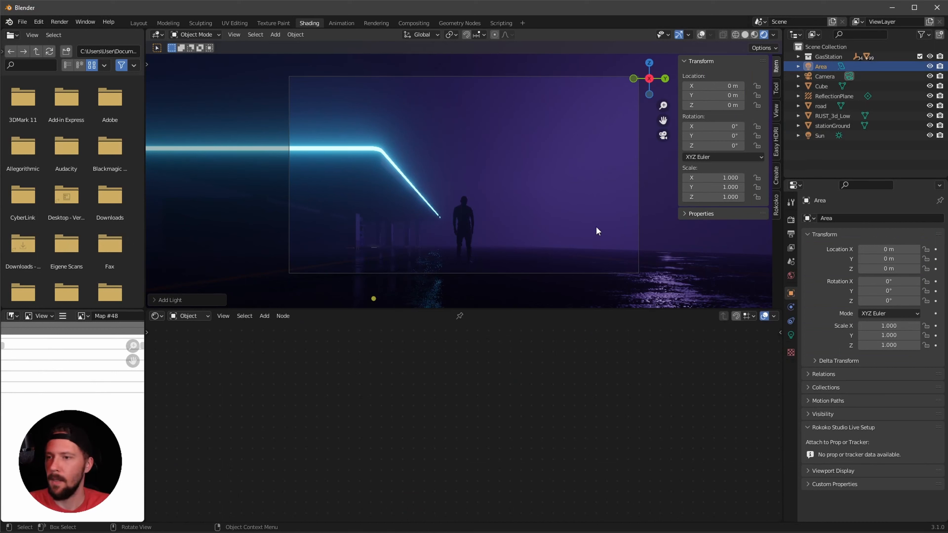
pyautogui.click(727, 126)
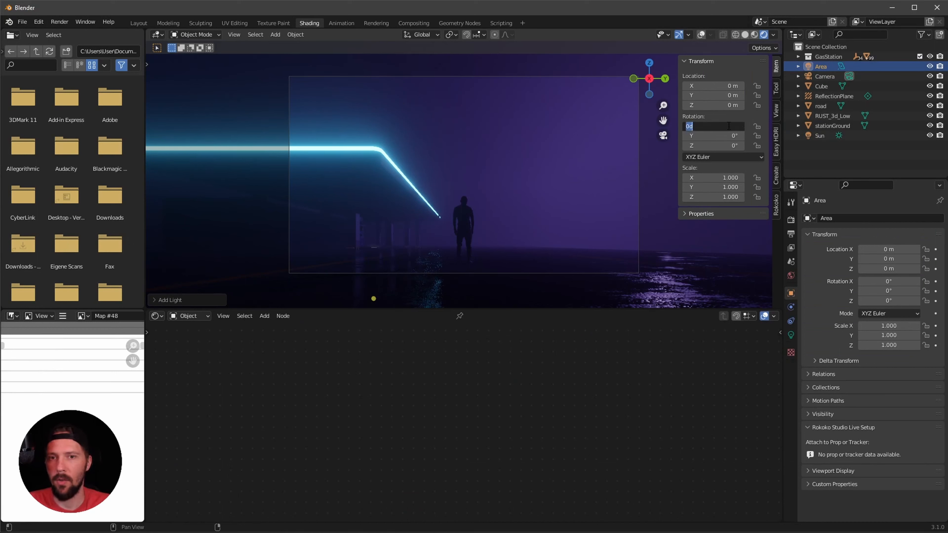
pyautogui.write('90')
pyautogui.press('Return')
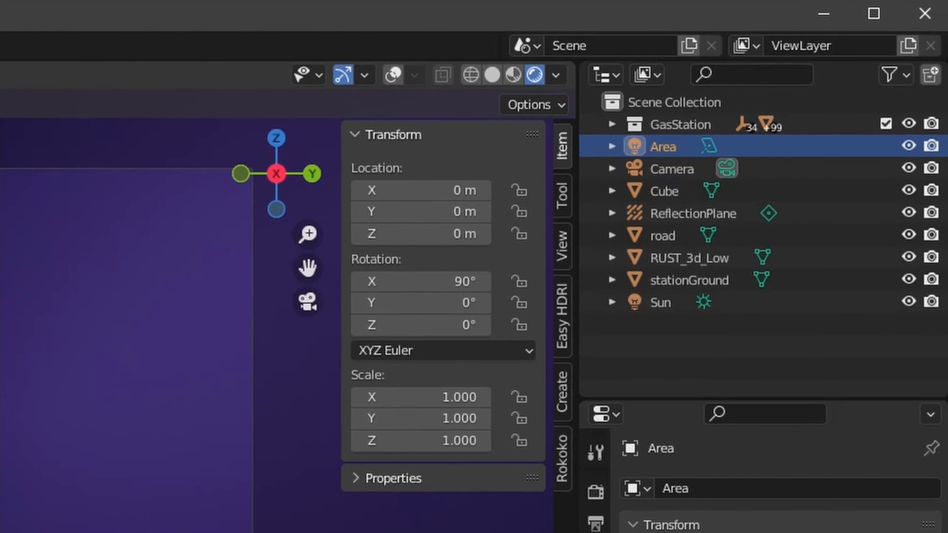
# - Raise the area light to about 6.66 m on Z and move it to about 10.86 m on Y
pyautogui.press('g')
pyautogui.press('x')
pyautogui.press('x')
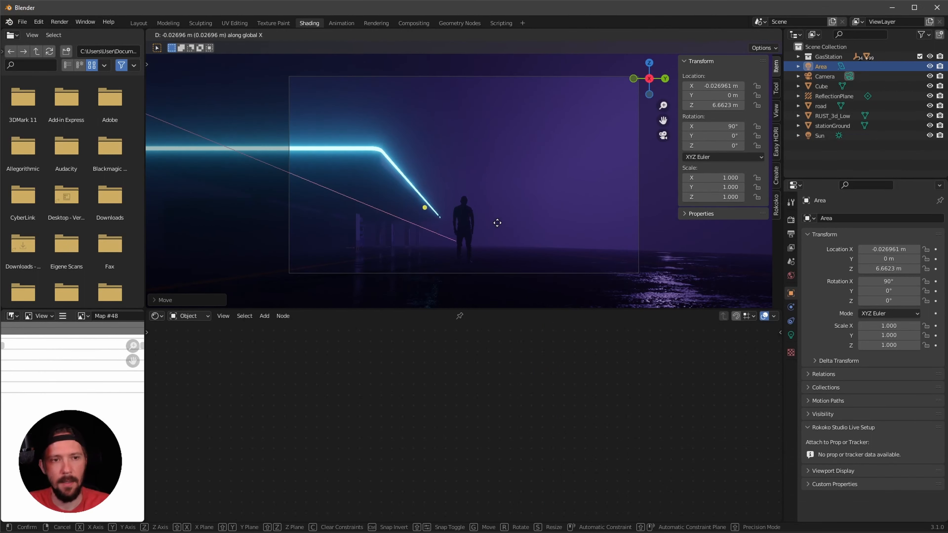
pyautogui.press('Escape')
pyautogui.press('g')
pyautogui.press('x')
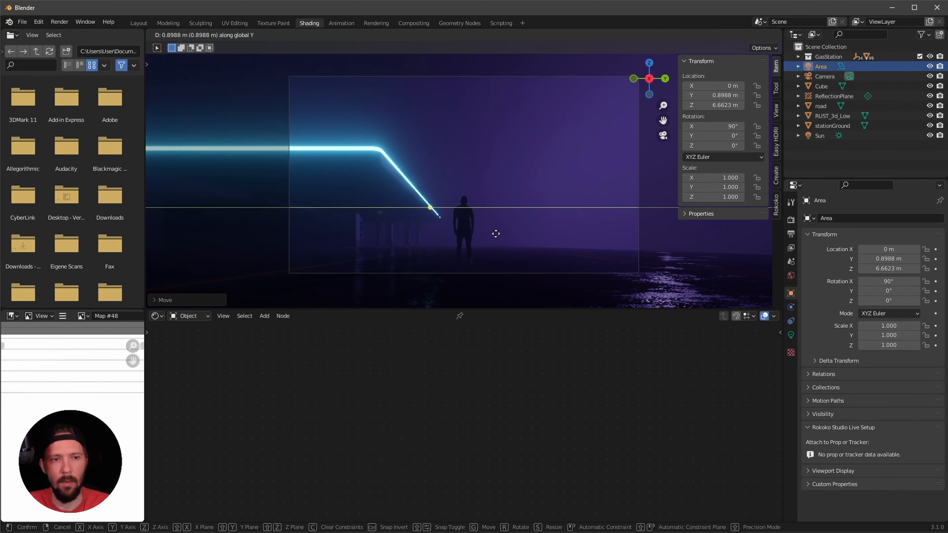
pyautogui.press('y')
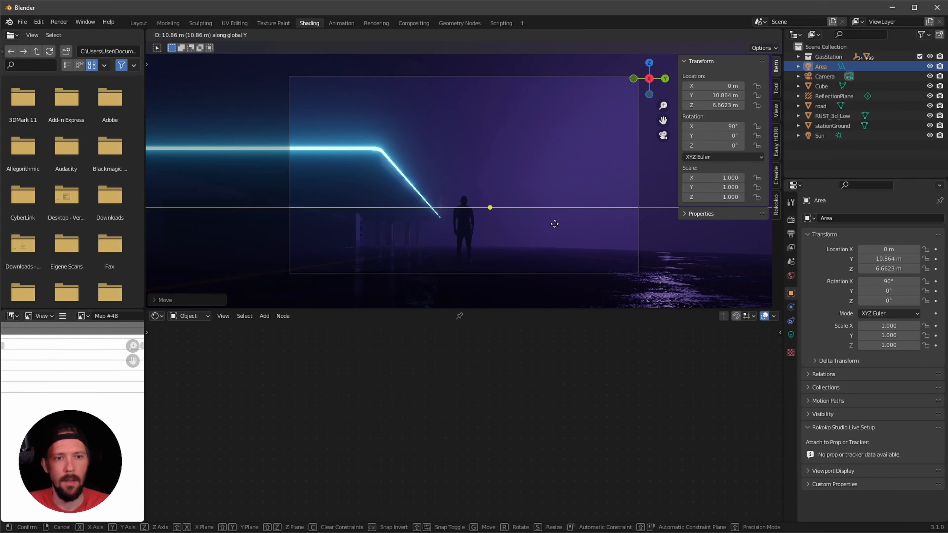
pyautogui.click(553, 222)
# - Turn on the viewport overlays and inspect the area light's position and direction beside the neon tube
pyautogui.moveTo(554, 222); pyautogui.dragTo(584, 190, button='middle')
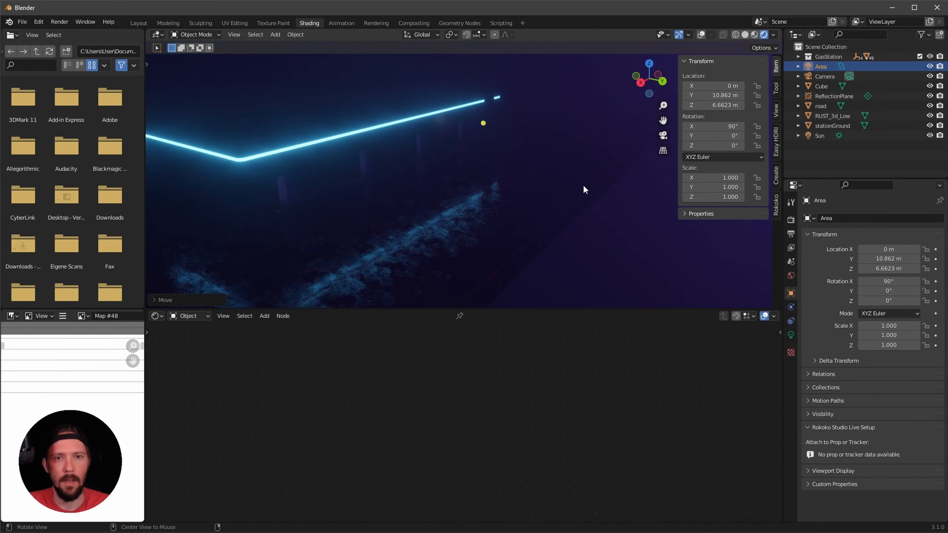
pyautogui.click(702, 34)
pyautogui.keyDown('alt'); pyautogui.moveTo(511, 181); pyautogui.dragTo(463, 205); pyautogui.keyUp('alt')
pyautogui.scroll(4, 478, 174)
pyautogui.keyDown('alt'); pyautogui.moveTo(463, 205); pyautogui.dragTo(455, 208); pyautogui.keyUp('alt')
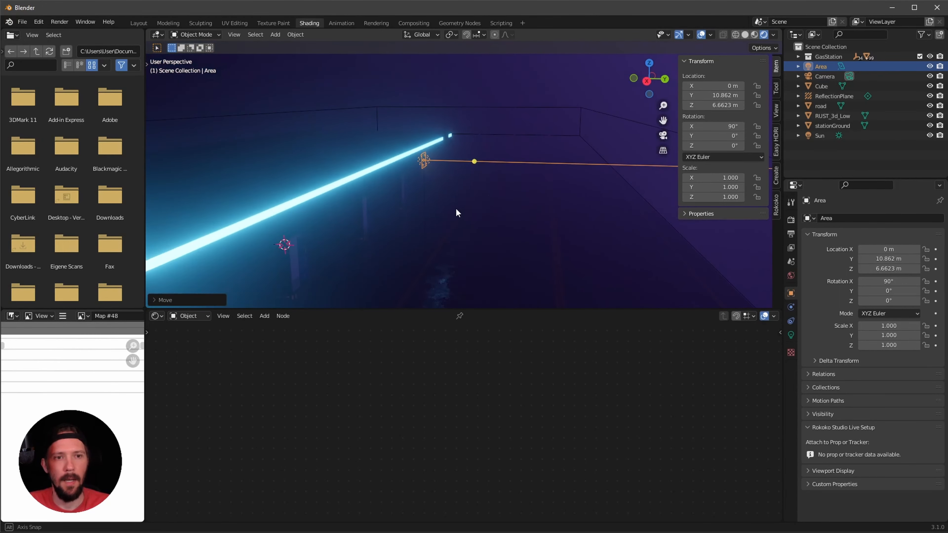
pyautogui.moveTo(495, 204)
pyautogui.mouseDown(button='middle')
pyautogui.moveTo(508, 203)
pyautogui.moveTo(495, 200)
pyautogui.mouseUp(button='middle')
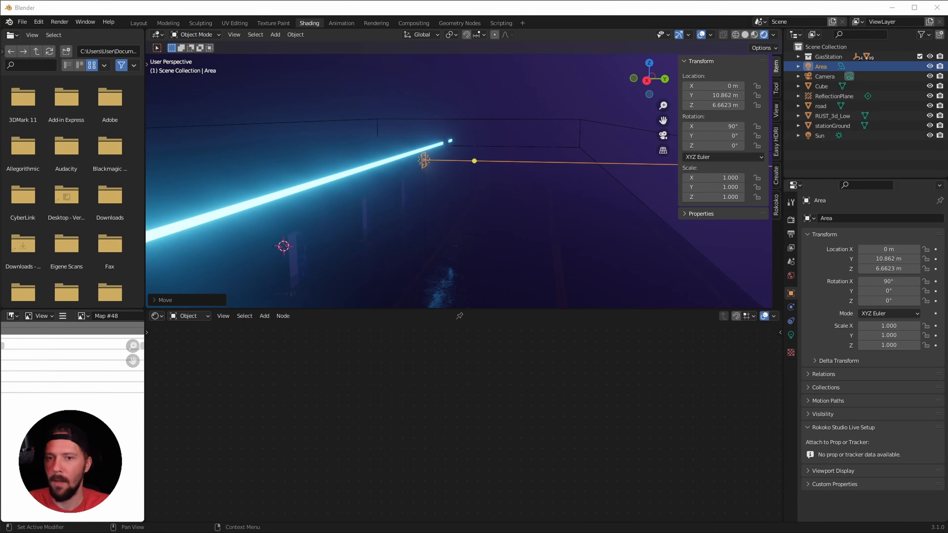
# - Sample the neon tube's color for the area light and saturate it to cyan 5BF2FF
pyautogui.click(791, 335)
pyautogui.click(892, 275)
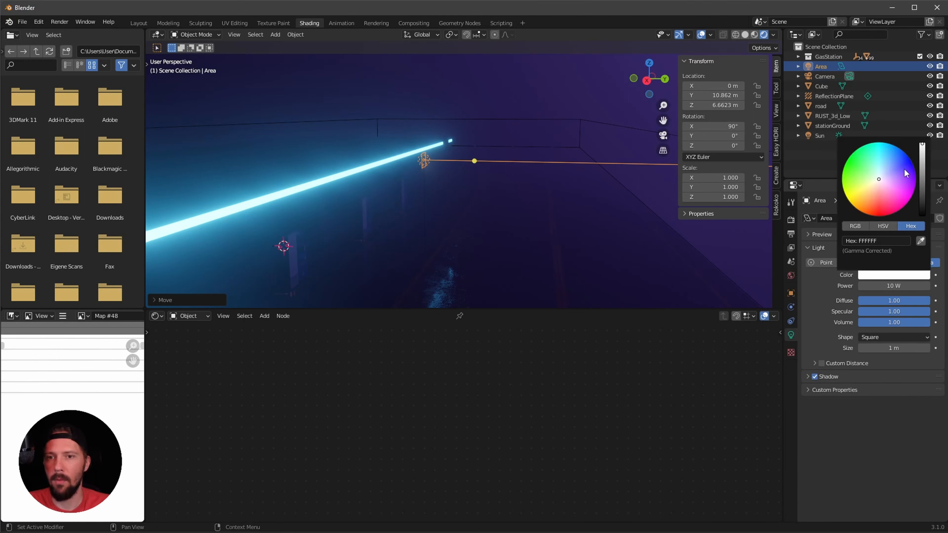
pyautogui.click(921, 241)
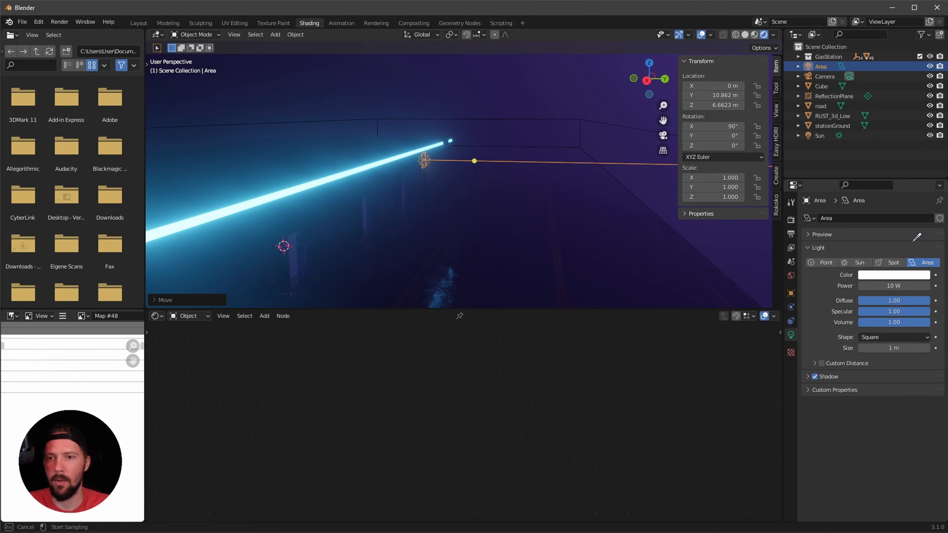
pyautogui.click(349, 175)
pyautogui.click(903, 275)
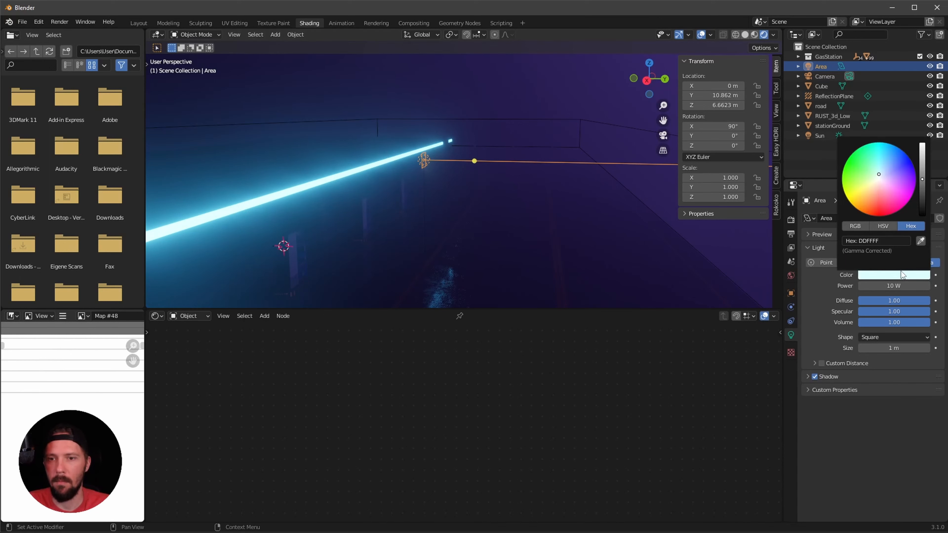
pyautogui.moveTo(880, 170)
pyautogui.mouseDown()
pyautogui.moveTo(889, 164)
pyautogui.moveTo(881, 156)
pyautogui.mouseUp()
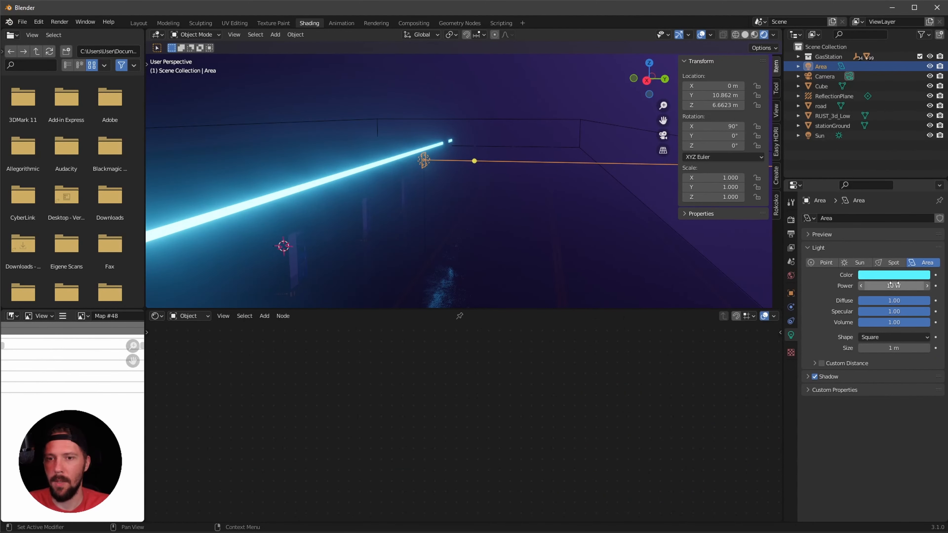
# - Set the area light's power to 1000 W and shift its color from cyan to a sky blue
pyautogui.click(904, 286)
pyautogui.write('1000')
pyautogui.press('Return')
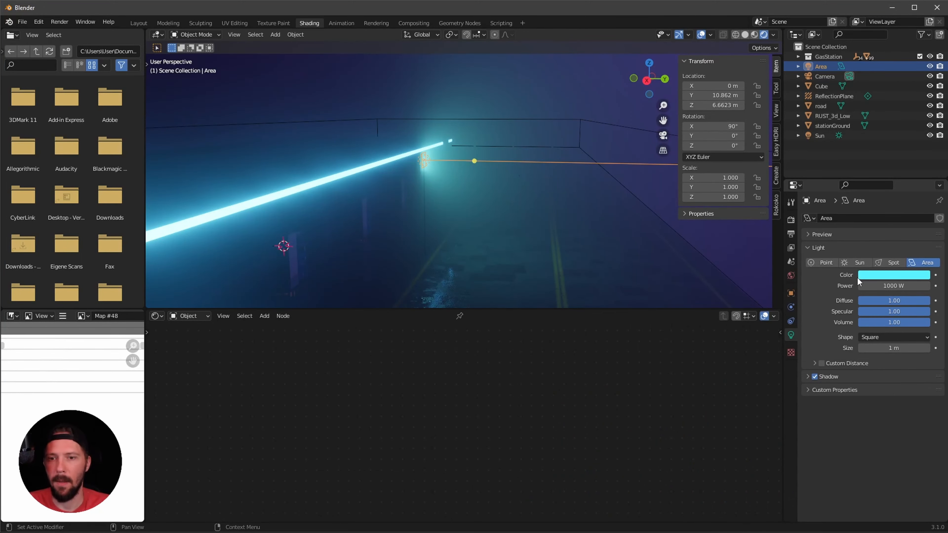
pyautogui.click(887, 276)
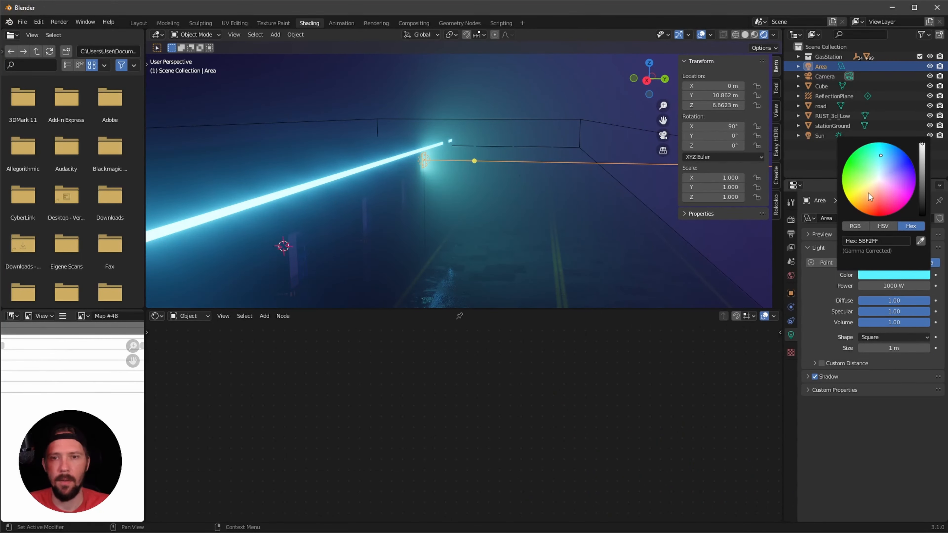
pyautogui.moveTo(881, 159); pyautogui.dragTo(890, 157)
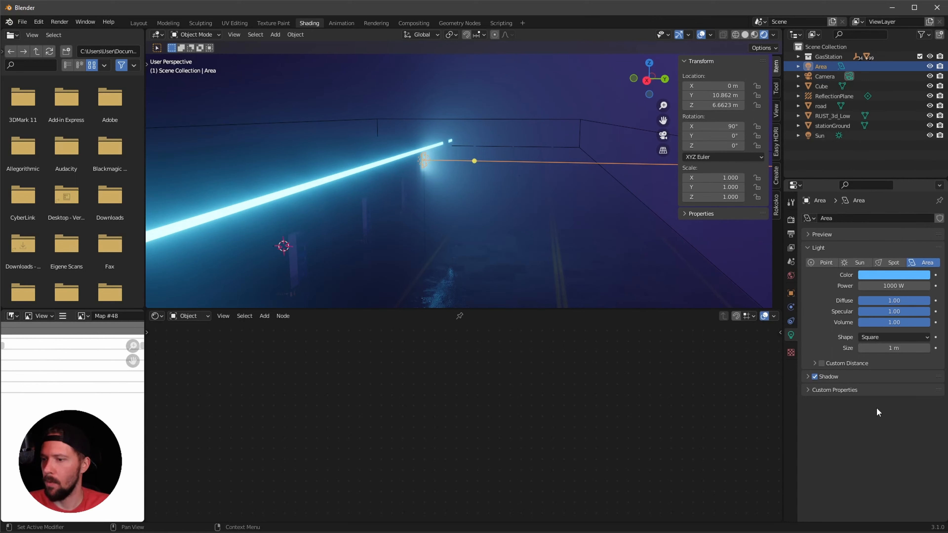
# - Make the area light a rectangle 40 m by 0.25 m and enable contact shadows for it
pyautogui.click(878, 337)
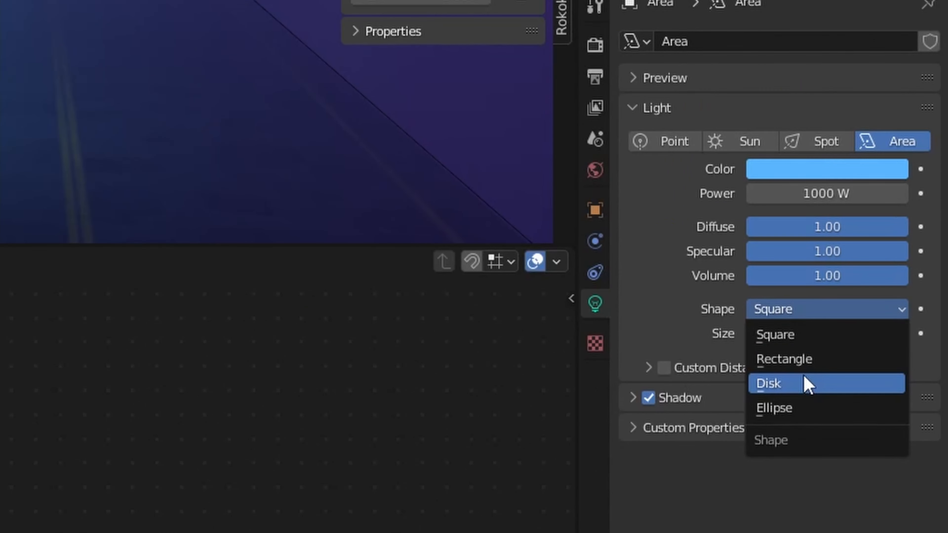
pyautogui.click(803, 359)
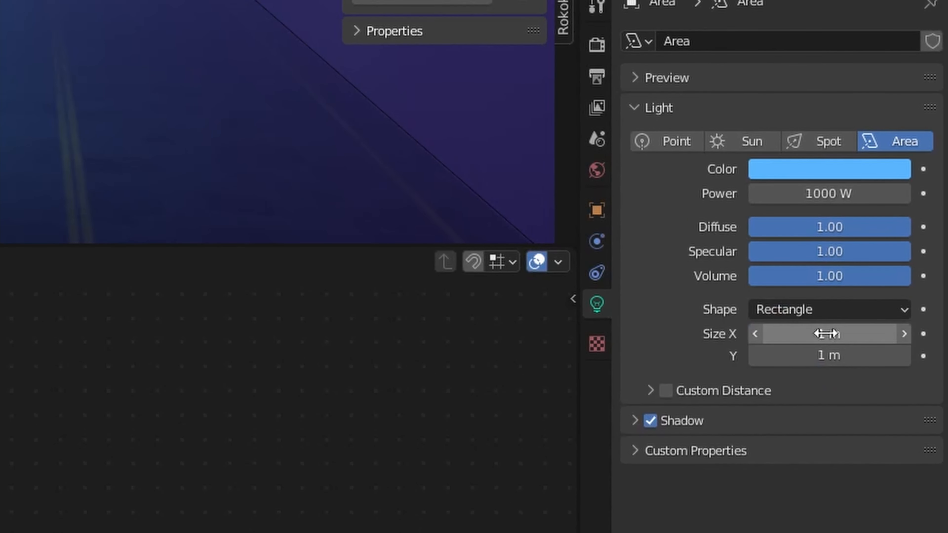
pyautogui.click(841, 325)
pyautogui.write('40')
pyautogui.press('Tab')
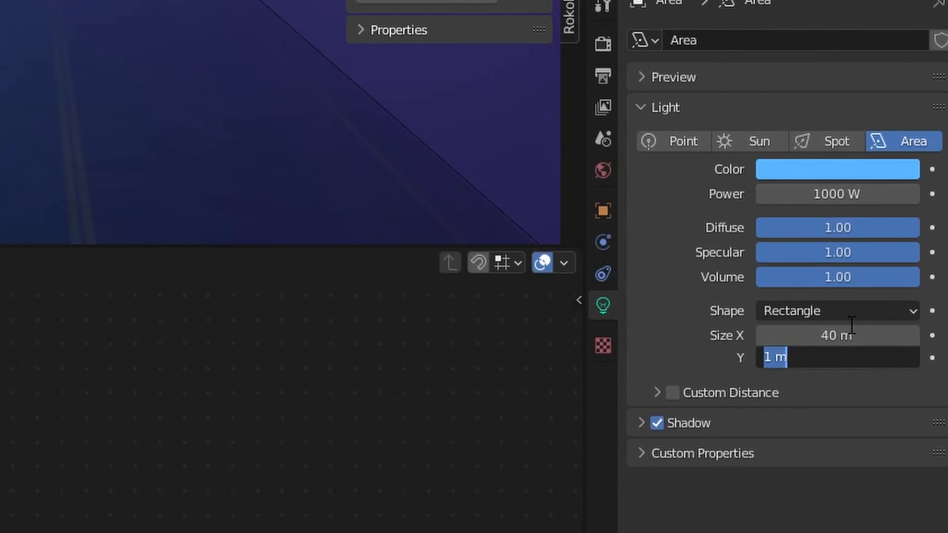
pyautogui.press('BackSpace')
pyautogui.write('.25')
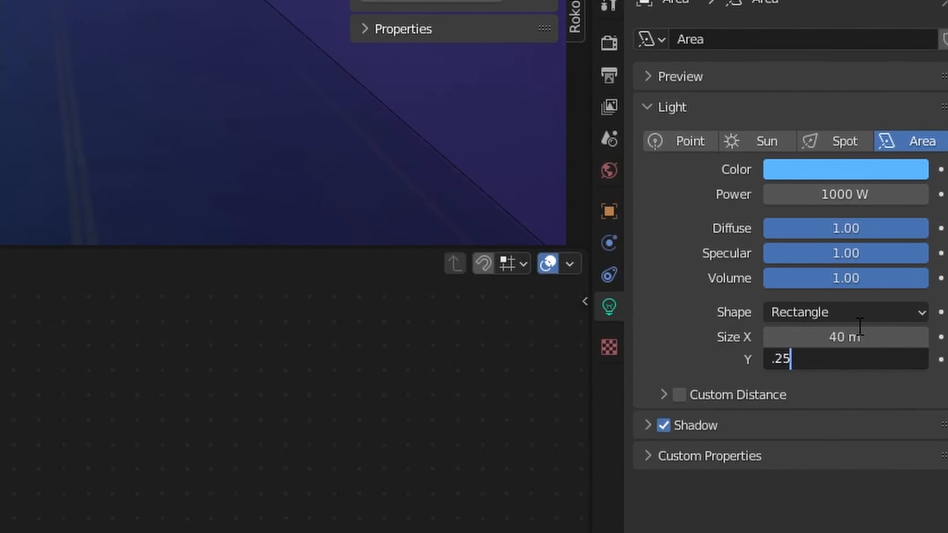
pyautogui.press('Return')
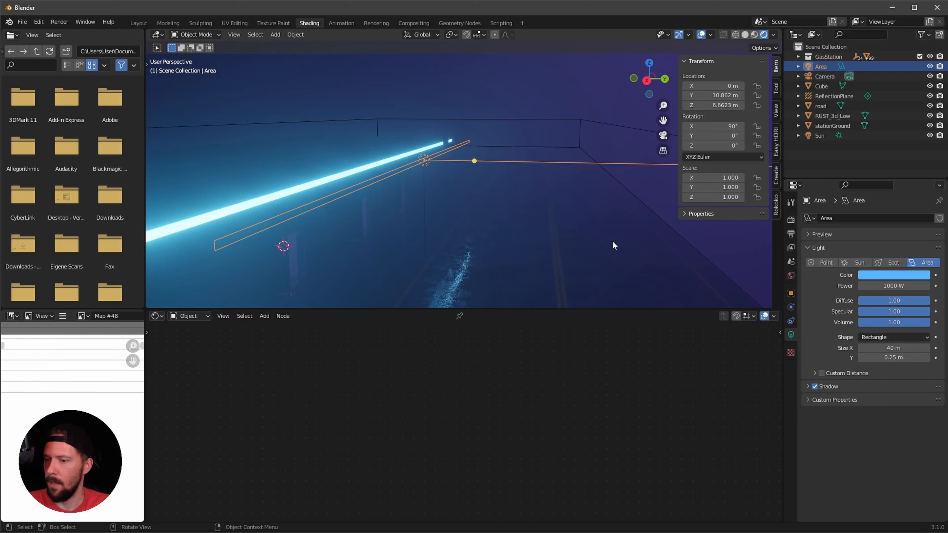
pyautogui.click(807, 386)
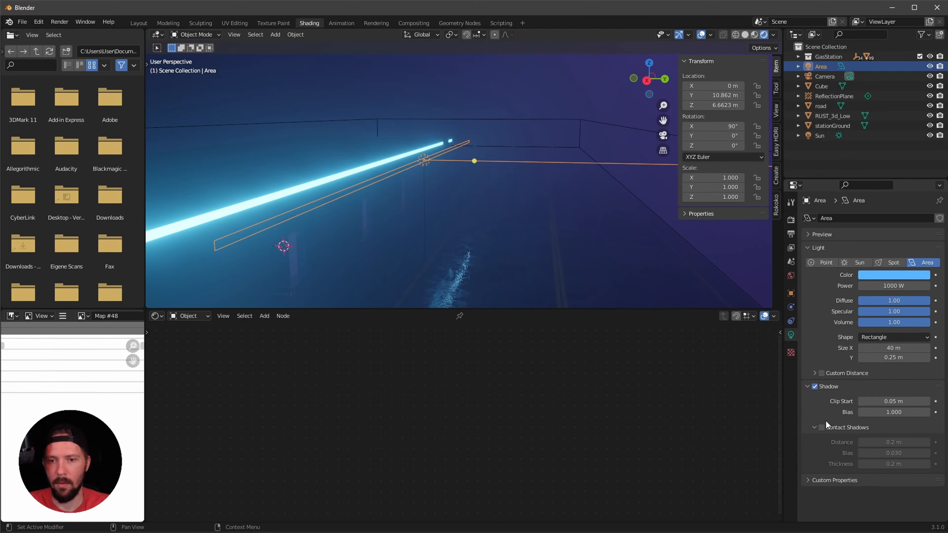
pyautogui.click(821, 427)
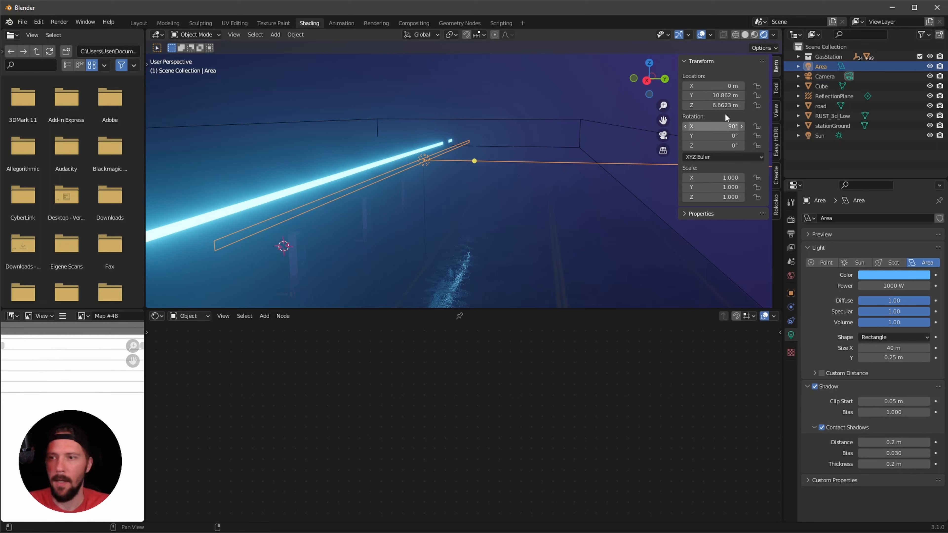
# - Move the area light along the neon tube to about X 3.09 m, Y 9.47 m and Z 6.91 m
pyautogui.moveTo(727, 86); pyautogui.dragTo(781, 86)
pyautogui.moveTo(566, 229); pyautogui.dragTo(546, 222, button='middle')
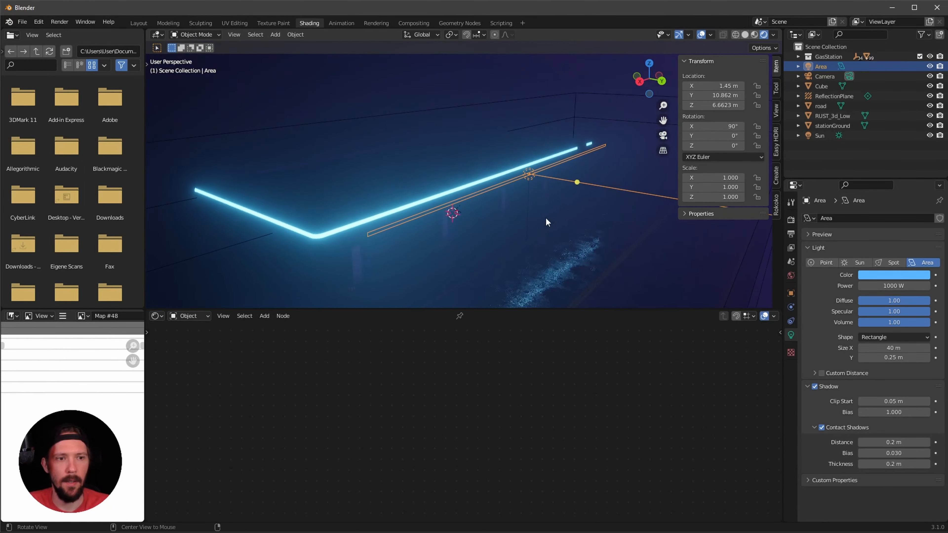
pyautogui.moveTo(705, 95); pyautogui.dragTo(638, 116)
pyautogui.moveTo(502, 235); pyautogui.dragTo(582, 187, button='middle')
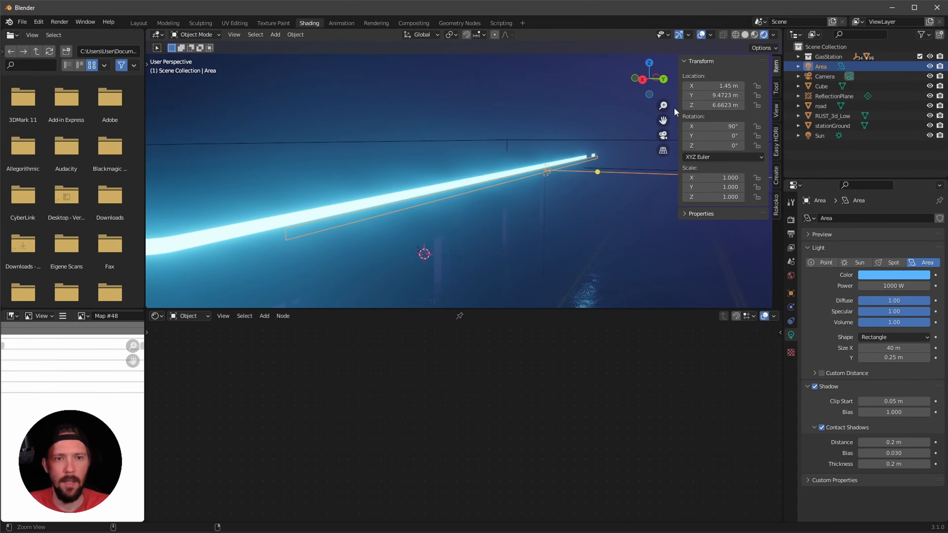
pyautogui.moveTo(723, 105); pyautogui.dragTo(728, 106)
pyautogui.moveTo(556, 174); pyautogui.dragTo(553, 204, button='middle')
pyautogui.moveTo(728, 86); pyautogui.dragTo(742, 86)
pyautogui.moveTo(552, 201)
pyautogui.mouseDown(button='middle')
pyautogui.moveTo(575, 207)
pyautogui.moveTo(551, 216)
pyautogui.mouseUp(button='middle')
pyautogui.scroll(3, 620, 193)
# - Compare the camera view with the area light hidden and shown, with the viewport overlays turned off
pyautogui.press('KP_0')
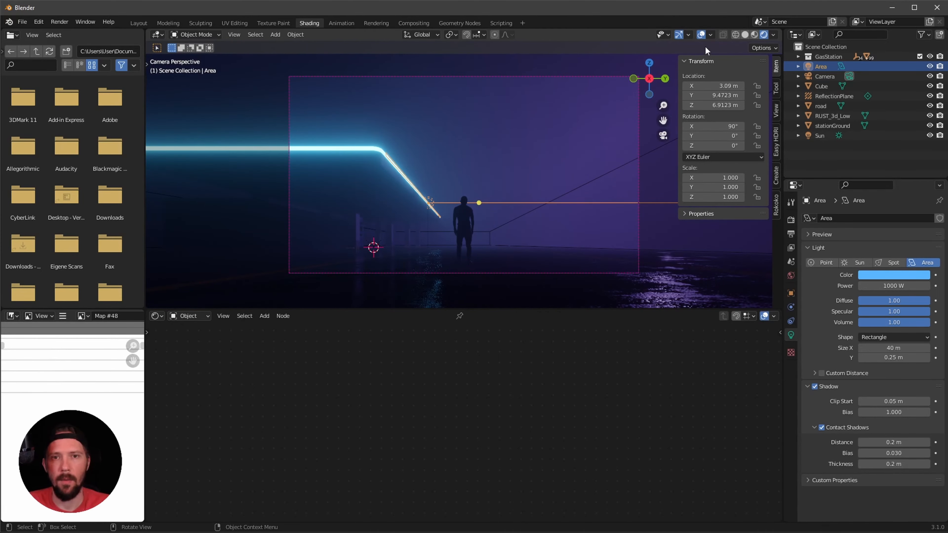
pyautogui.click(701, 34)
pyautogui.click(930, 66)
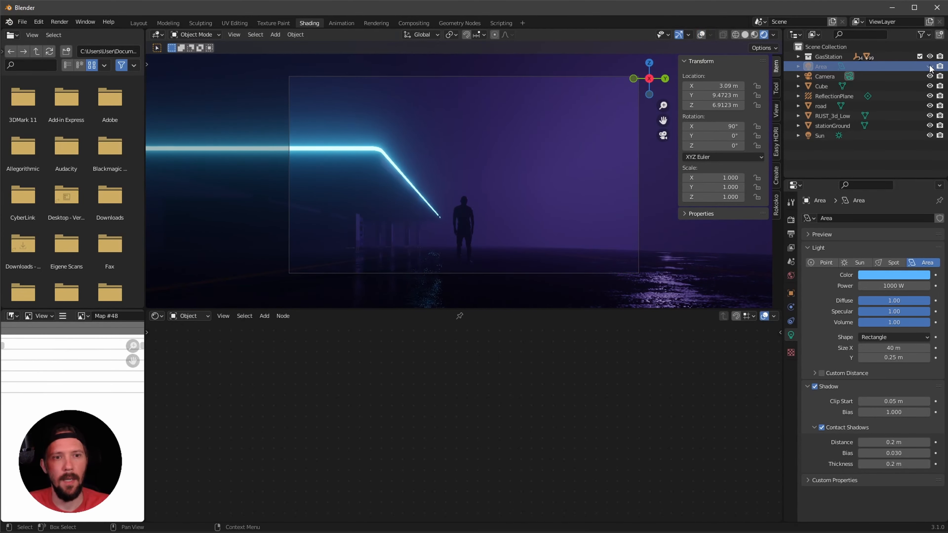
pyautogui.click(930, 66)
pyautogui.click(930, 66)
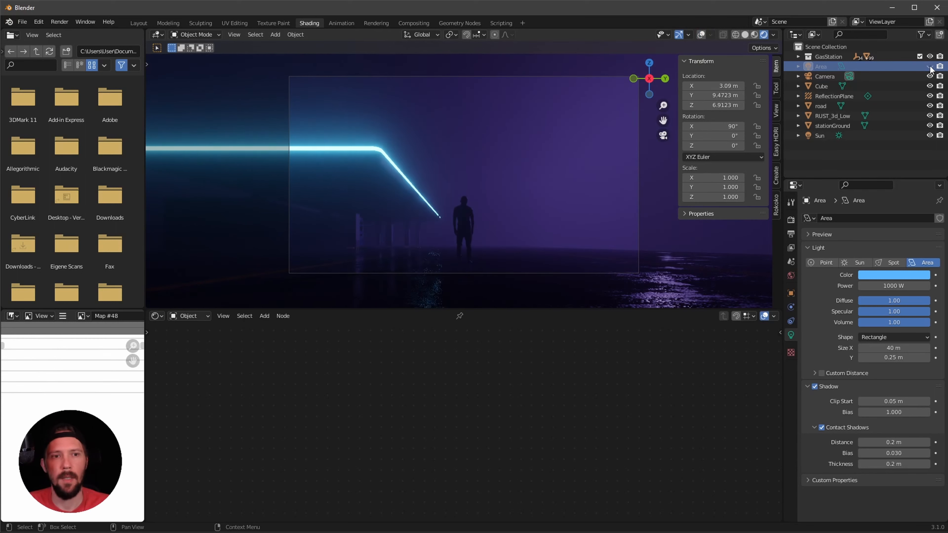
pyautogui.click(930, 66)
pyautogui.click(929, 66)
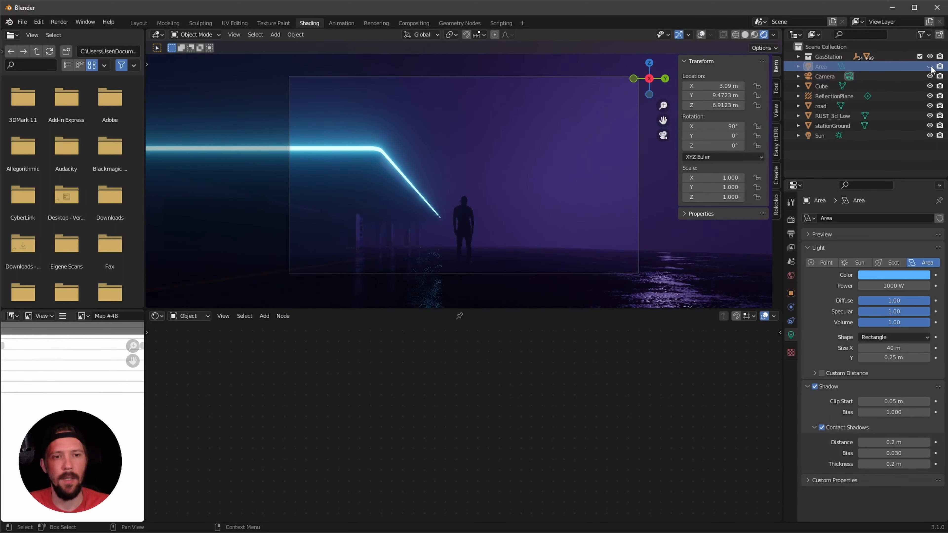
pyautogui.click(929, 66)
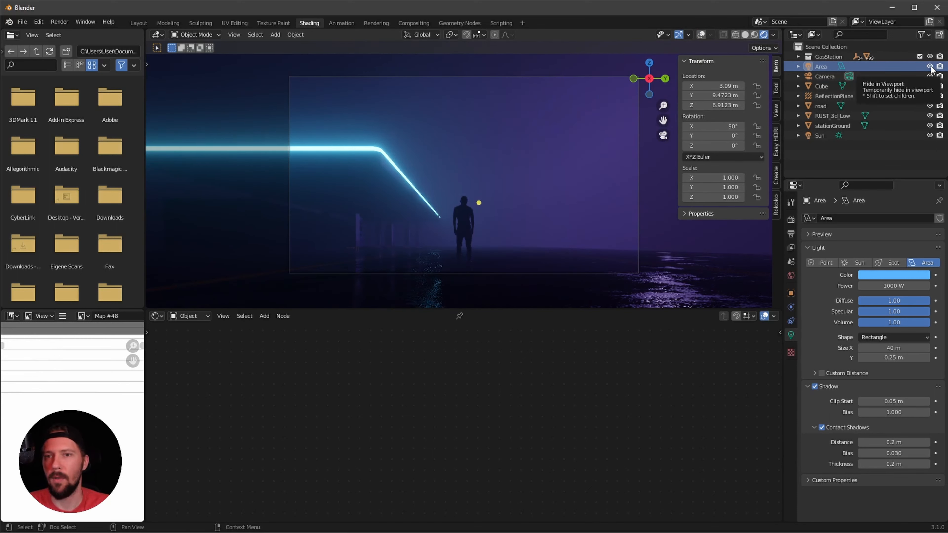
pyautogui.click(930, 66)
pyautogui.click(930, 66)
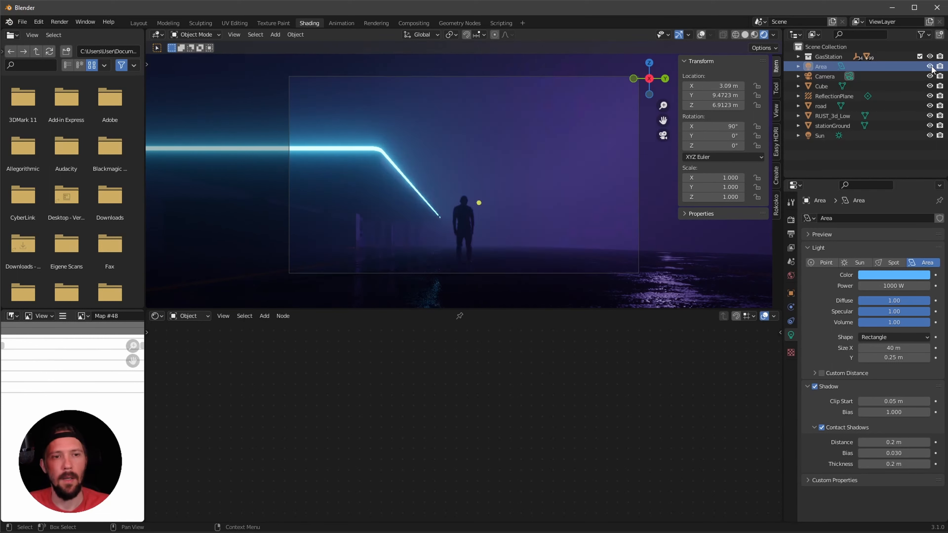
pyautogui.click(931, 67)
pyautogui.click(931, 66)
# - Duplicate the area light in place and turn the viewport overlays back on
pyautogui.click(820, 66)
pyautogui.hotkey('shift', 'd')
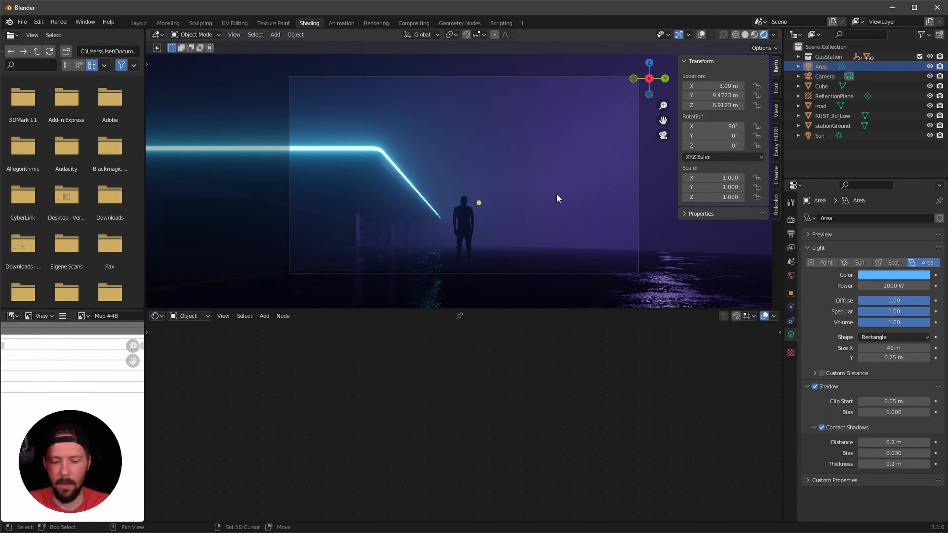
pyautogui.press('Escape')
pyautogui.click(701, 35)
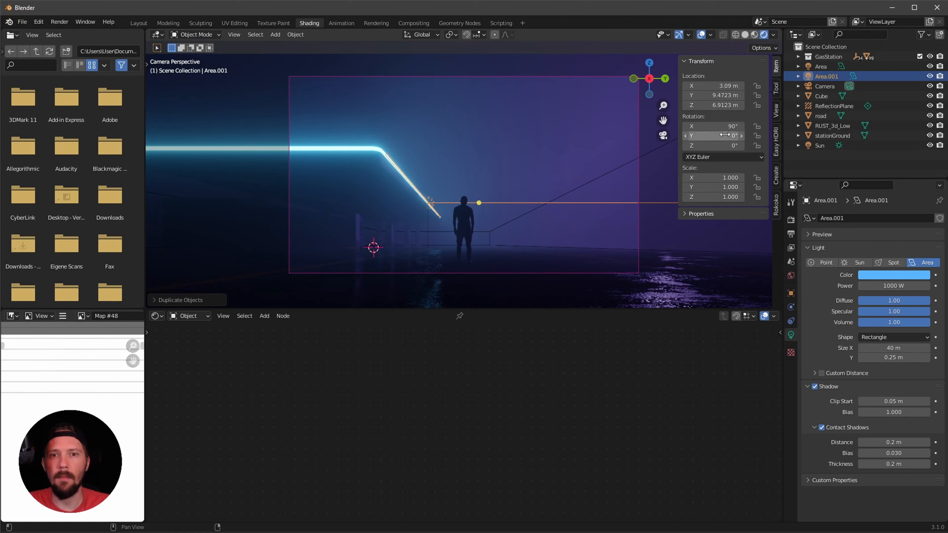
# - Rotate the duplicated area light around Z to -90°
pyautogui.press('r')
pyautogui.press('z')
pyautogui.moveTo(521, 186); pyautogui.dragTo(520, 182)
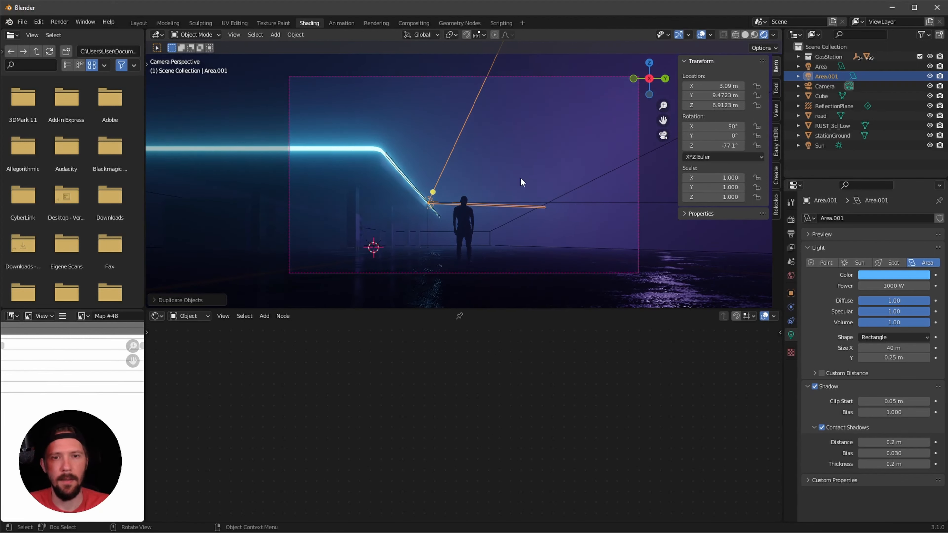
pyautogui.click(732, 145)
pyautogui.write('-90')
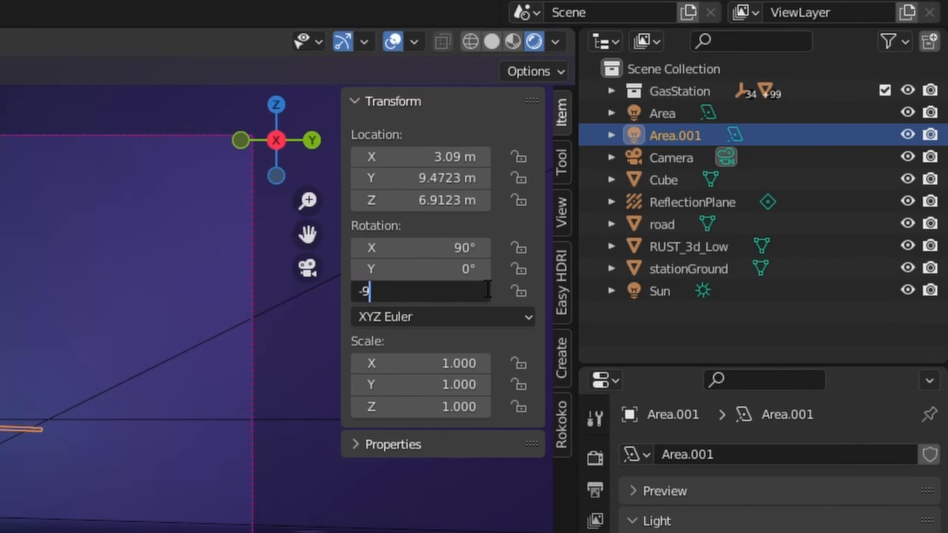
pyautogui.press('Return')
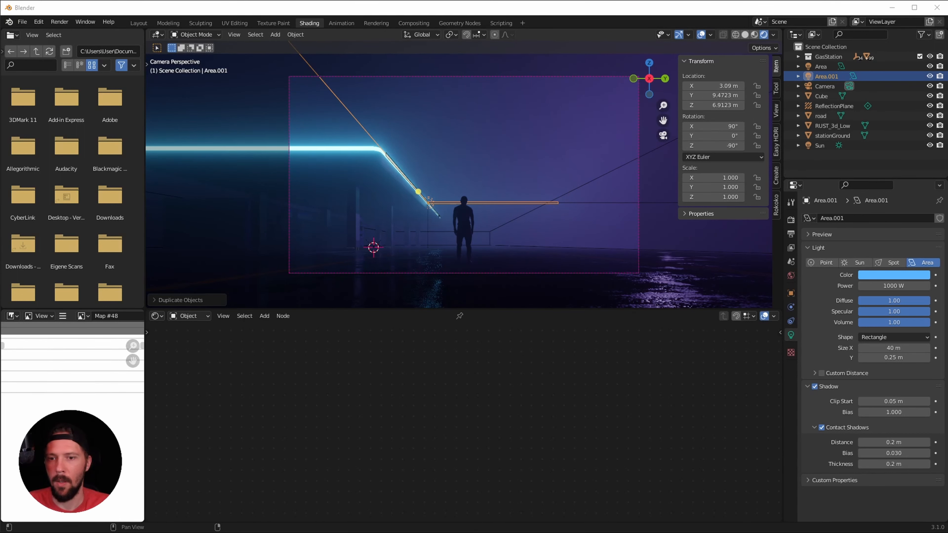
# - Set the duplicated area light's X size to 16 m
pyautogui.click(902, 348)
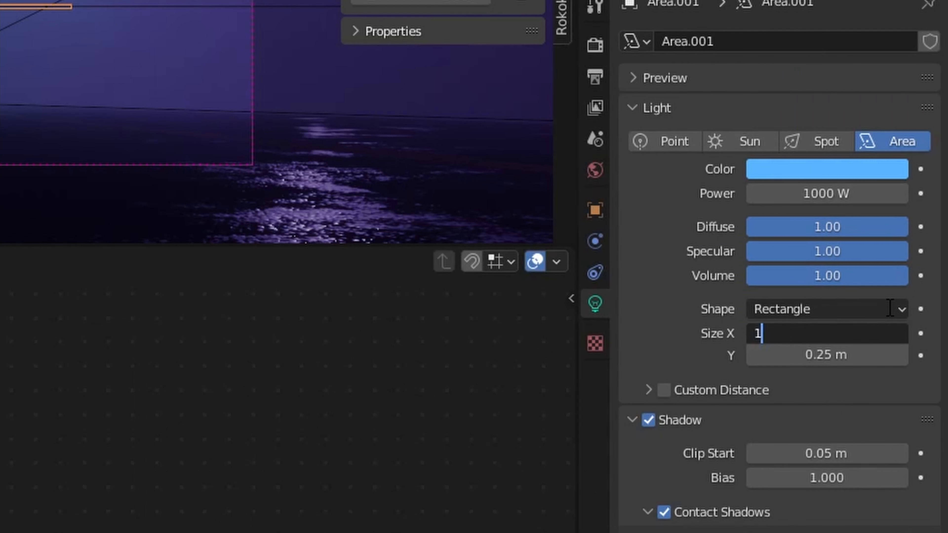
pyautogui.write('6')
pyautogui.press('Return')
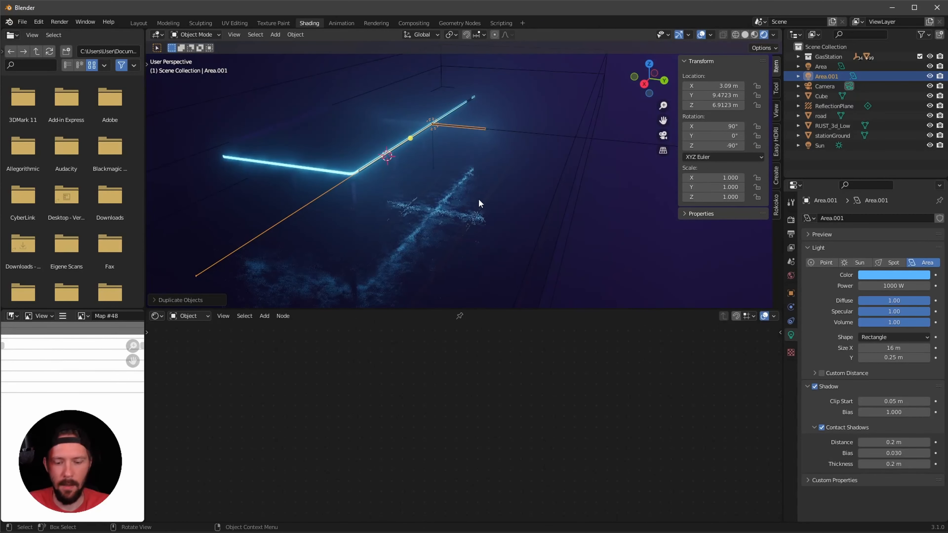
# - Move the duplicated area light to about 24.09 m on X and 0.41 m on Y, along the front neon tube
pyautogui.press('g')
pyautogui.press('x')
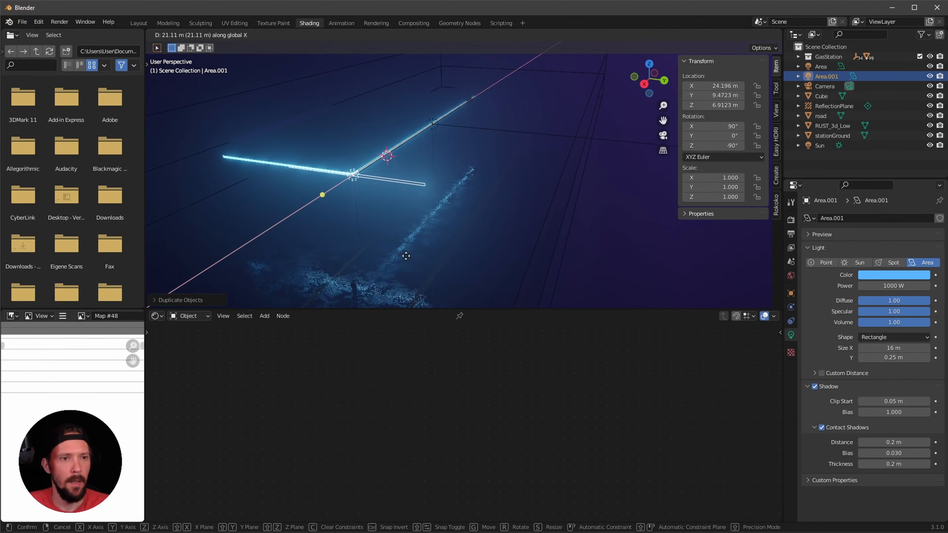
pyautogui.click(406, 257)
pyautogui.press('g')
pyautogui.press('y')
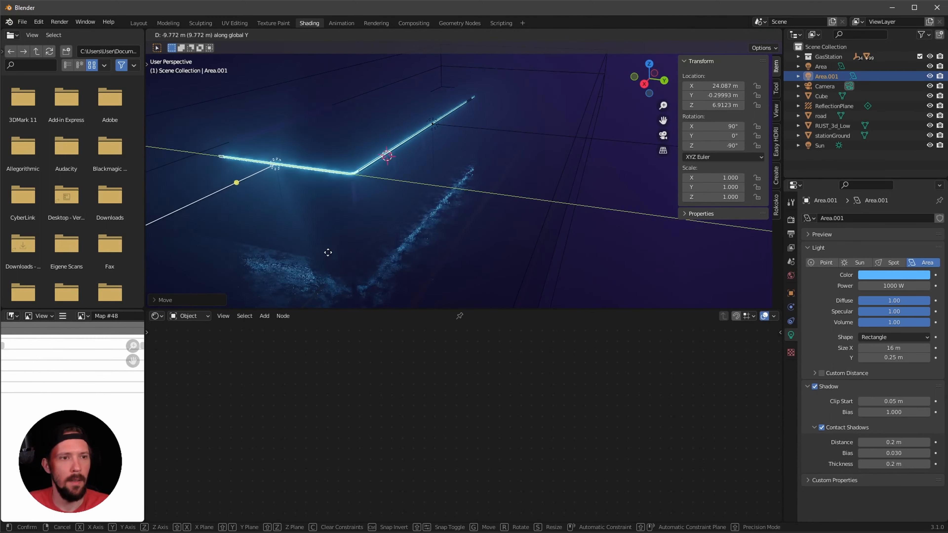
pyautogui.click(335, 253)
# - Check the lighting through the camera with the viewport overlays turned off
pyautogui.press('KP_0')
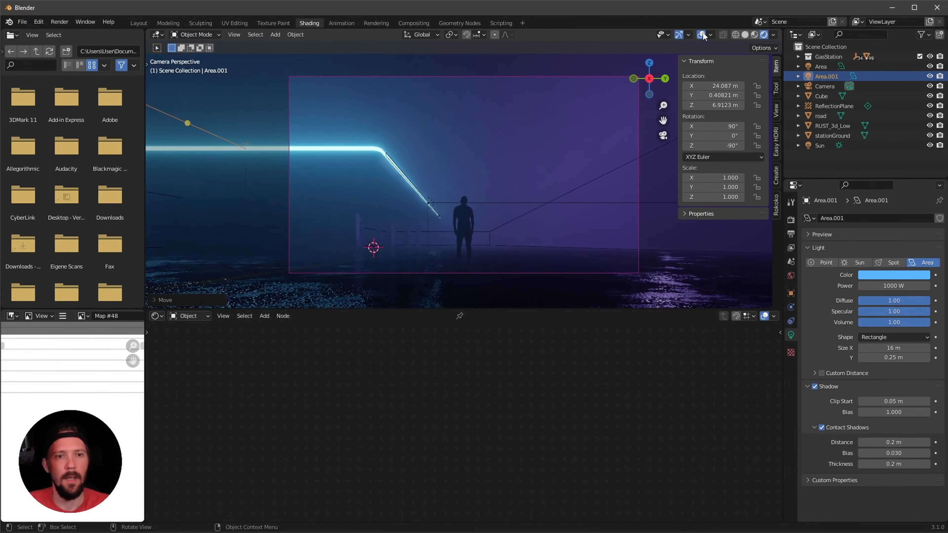
pyautogui.click(702, 33)
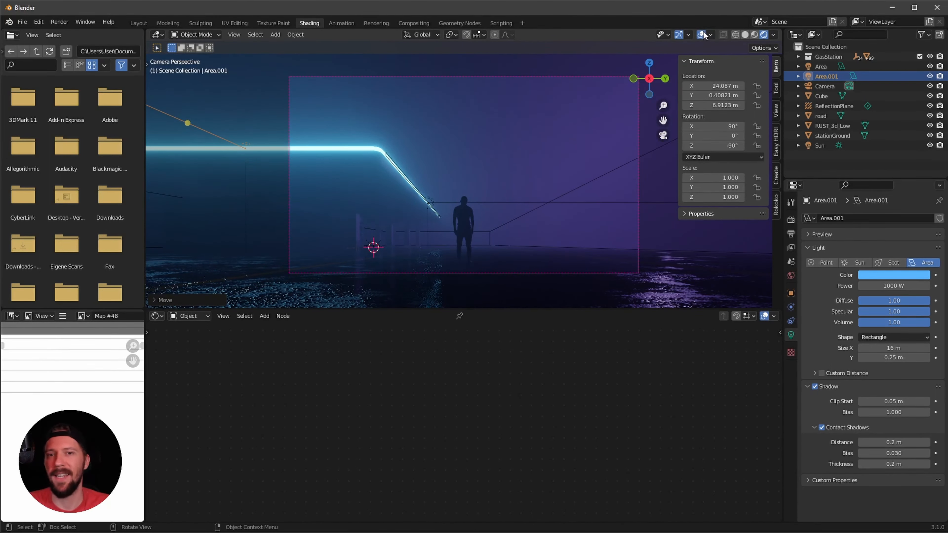
pyautogui.click(703, 34)
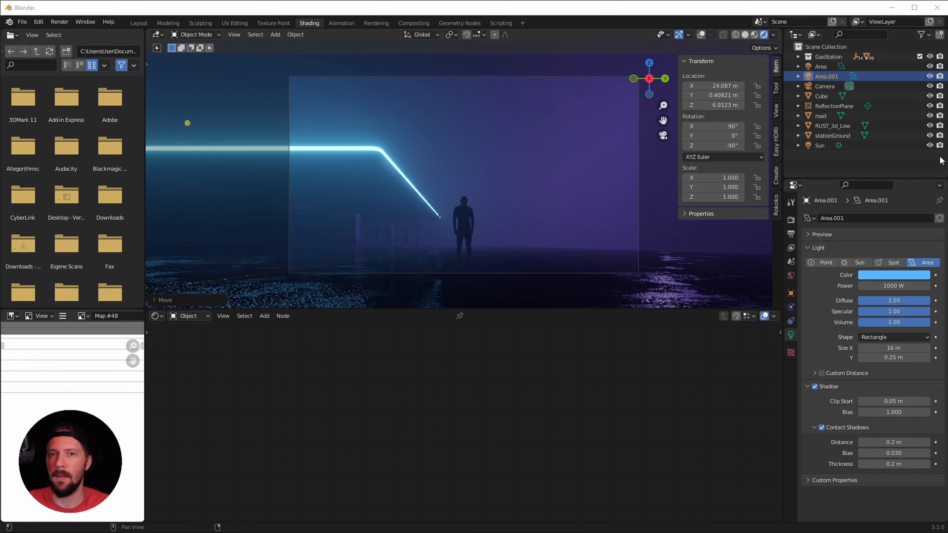
pyautogui.click(587, 12)
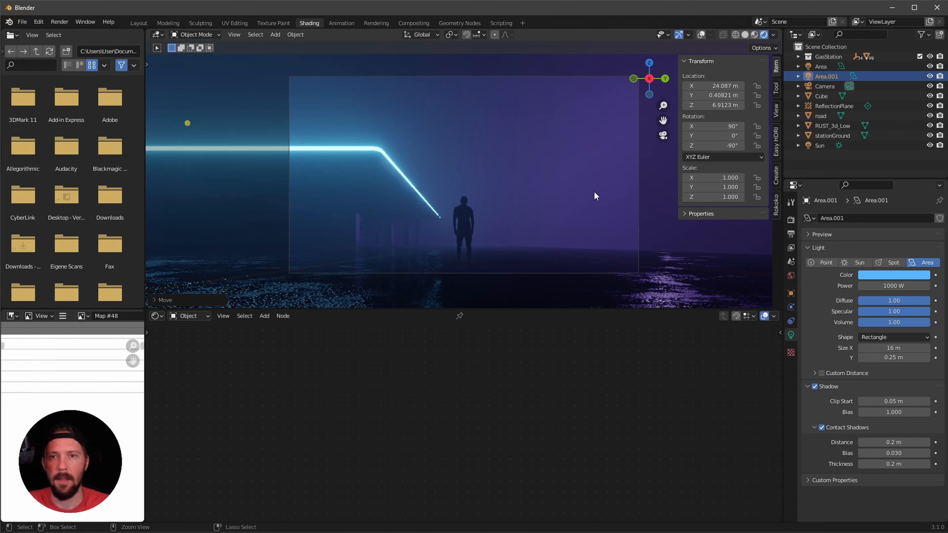
# - Paste the copied street lamp into the scene and inspect it outside the camera view in material preview shading
pyautogui.hotkey('ctrl', 'v')
pyautogui.press('z')
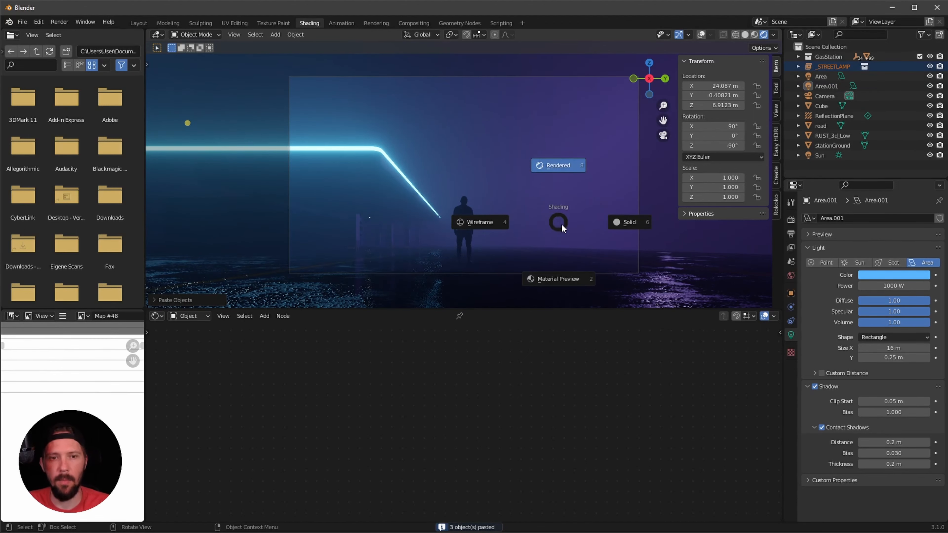
pyautogui.click(630, 223)
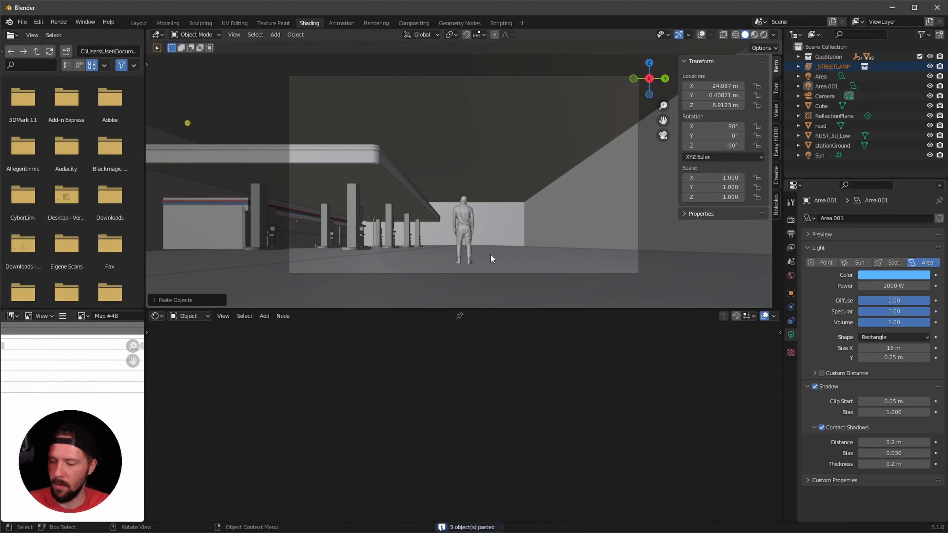
pyautogui.press('KP_0')
pyautogui.press('KP_0')
pyautogui.press('z')
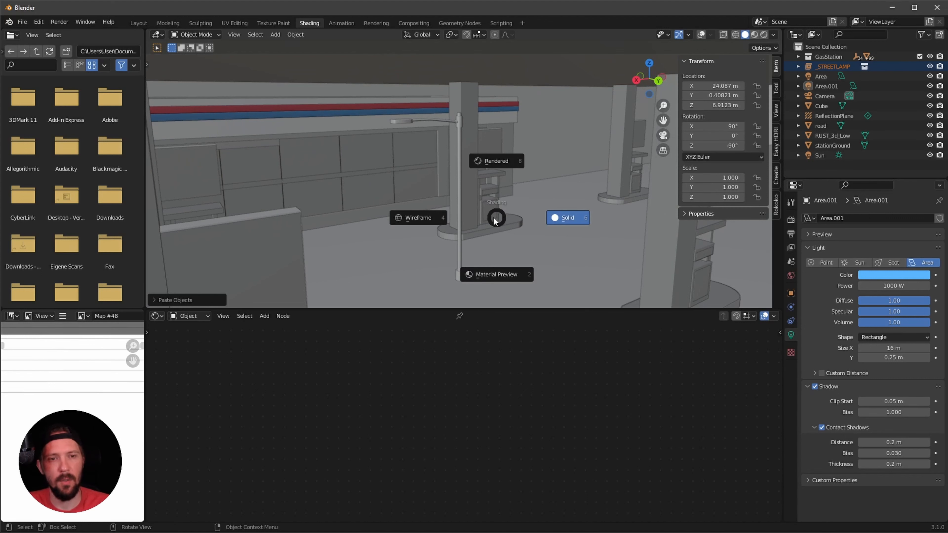
pyautogui.click(496, 161)
pyautogui.moveTo(507, 194)
pyautogui.mouseDown(button='middle')
pyautogui.moveTo(593, 181)
pyautogui.moveTo(529, 198)
pyautogui.mouseUp(button='middle')
pyautogui.press('z')
pyautogui.click(526, 257)
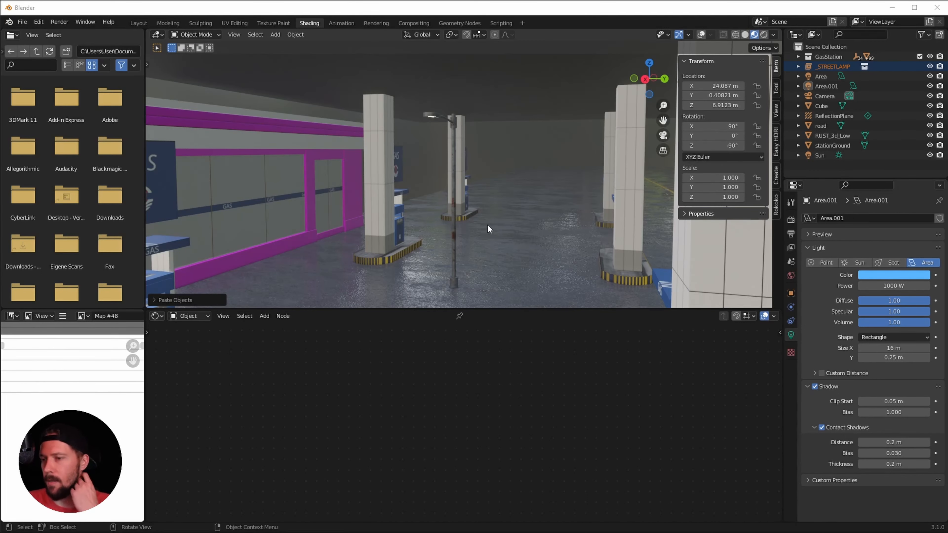
pyautogui.moveTo(571, 228); pyautogui.dragTo(558, 230, button='middle')
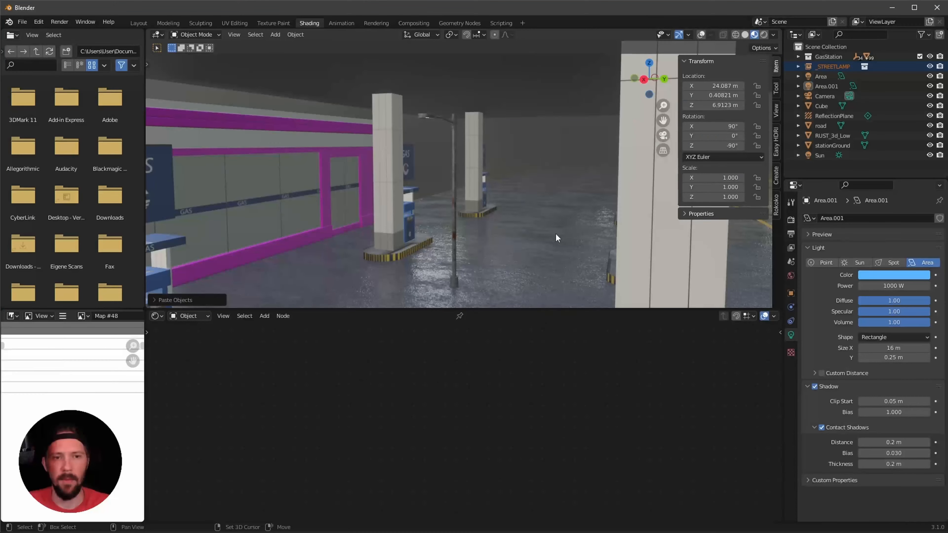
# - Add an area light at the scene origin and raise it to about 4.26 m on Z
pyautogui.hotkey('shift', 'a')
pyautogui.moveTo(546, 210)
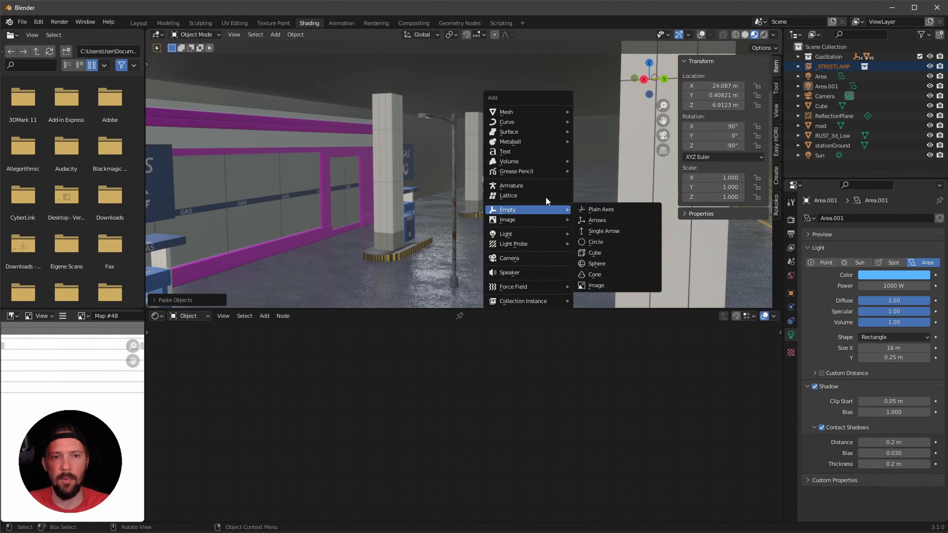
pyautogui.moveTo(553, 234)
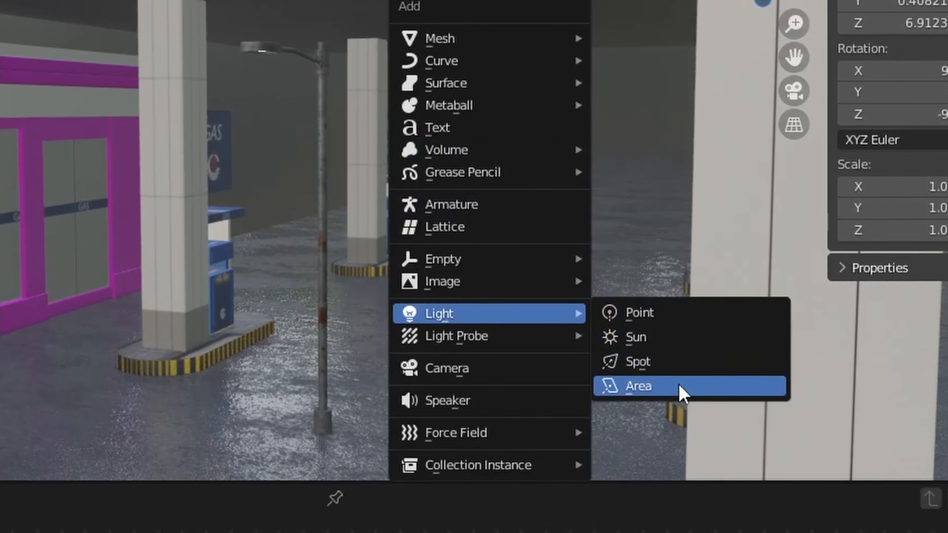
pyautogui.click(680, 392)
pyautogui.press('g')
pyautogui.press('z')
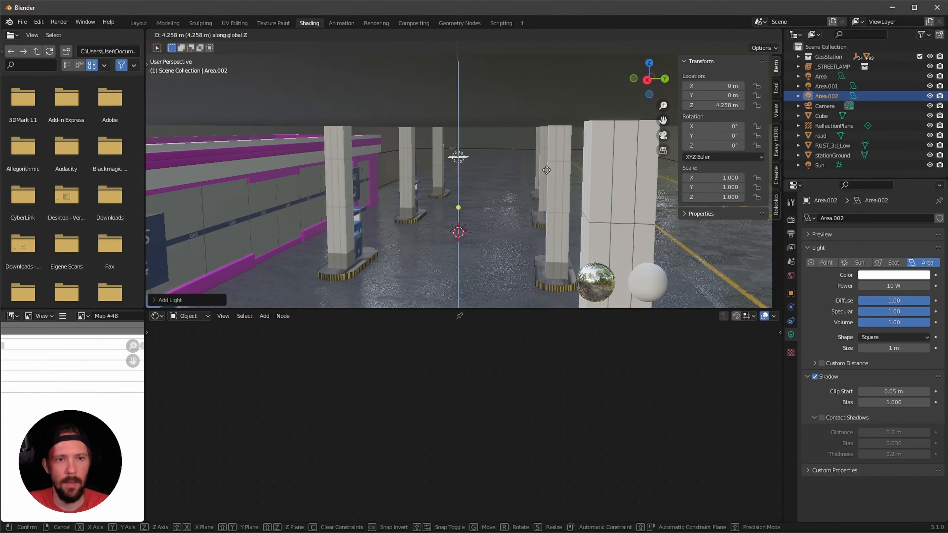
pyautogui.click(546, 169)
# - Move the new area light beneath the street lamp's head, to about 1.91 m on X and 4.64 m on Z
pyautogui.moveTo(546, 170); pyautogui.dragTo(468, 211, button='middle')
pyautogui.scroll(5, 553, 152)
pyautogui.press('g')
pyautogui.press('x')
pyautogui.press('g')
pyautogui.press('z')
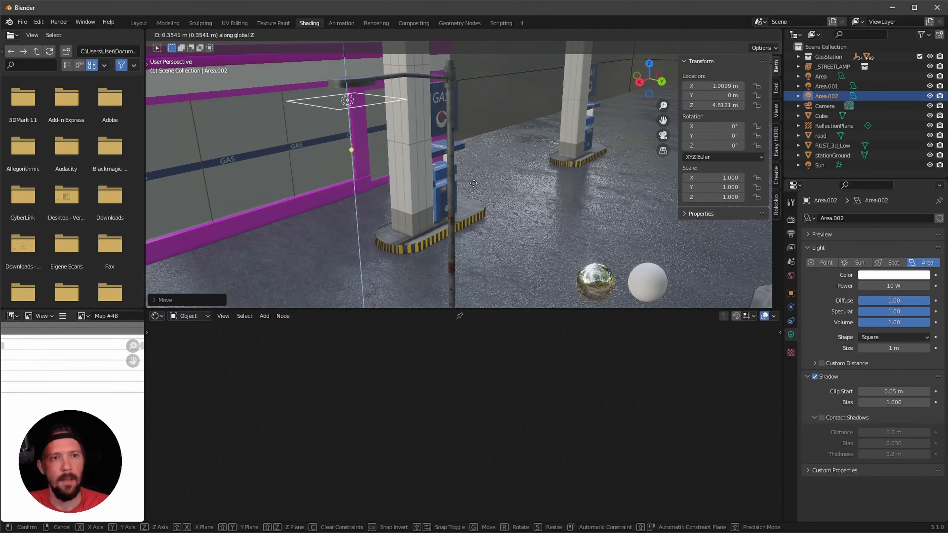
pyautogui.click(506, 211)
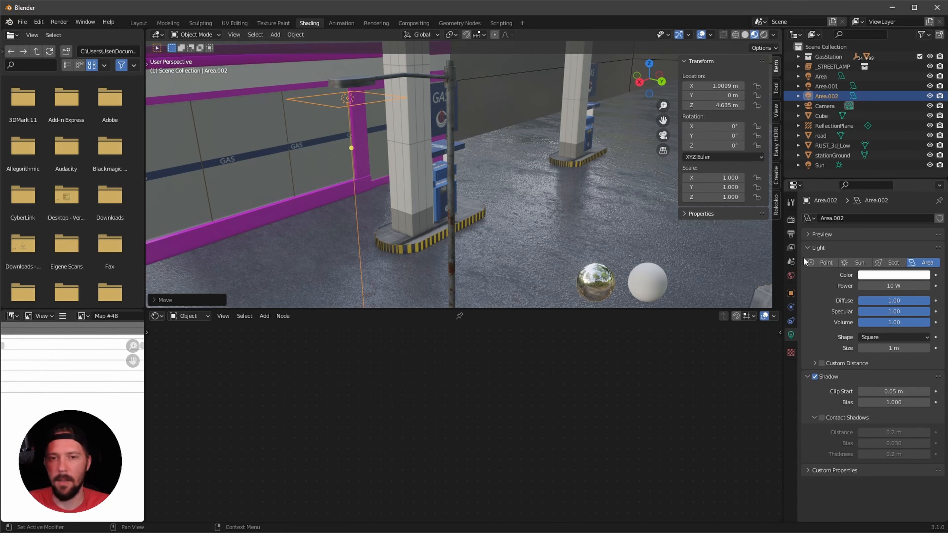
# - Switch to rendered shading and give the street lamp's area light a warm yellow-orange colour
pyautogui.press('z')
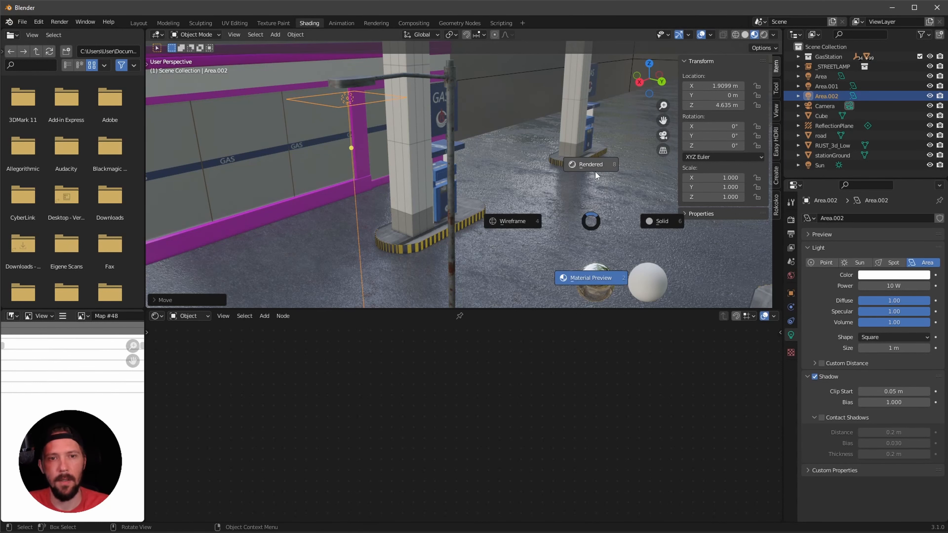
pyautogui.click(594, 173)
pyautogui.keyDown('shift'); pyautogui.moveTo(550, 204); pyautogui.dragTo(563, 220, button='middle'); pyautogui.keyUp('shift')
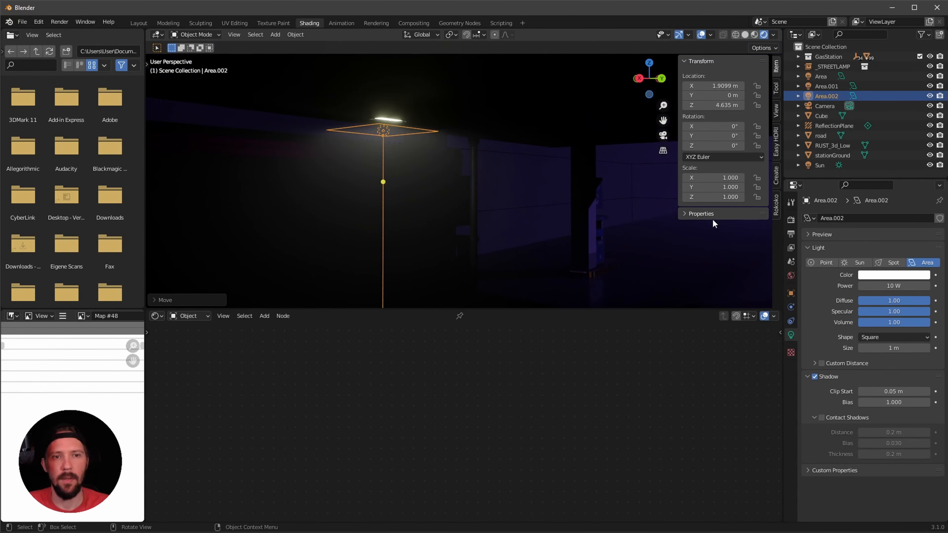
pyautogui.click(890, 276)
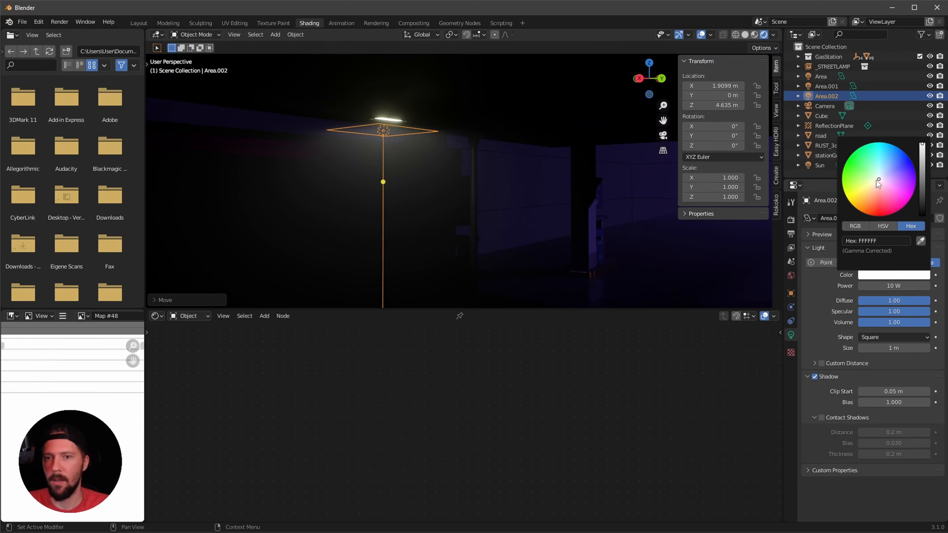
pyautogui.moveTo(877, 180); pyautogui.dragTo(867, 194)
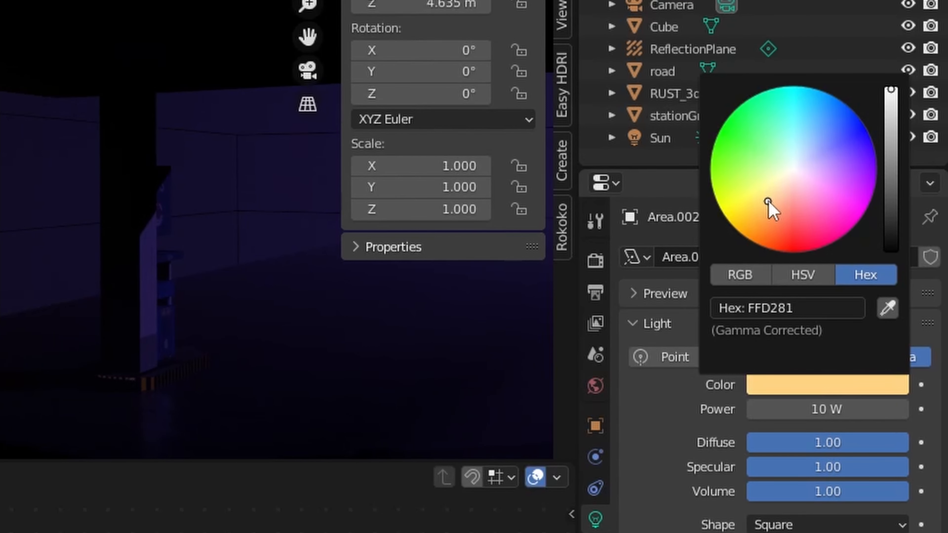
pyautogui.moveTo(768, 203); pyautogui.dragTo(775, 209)
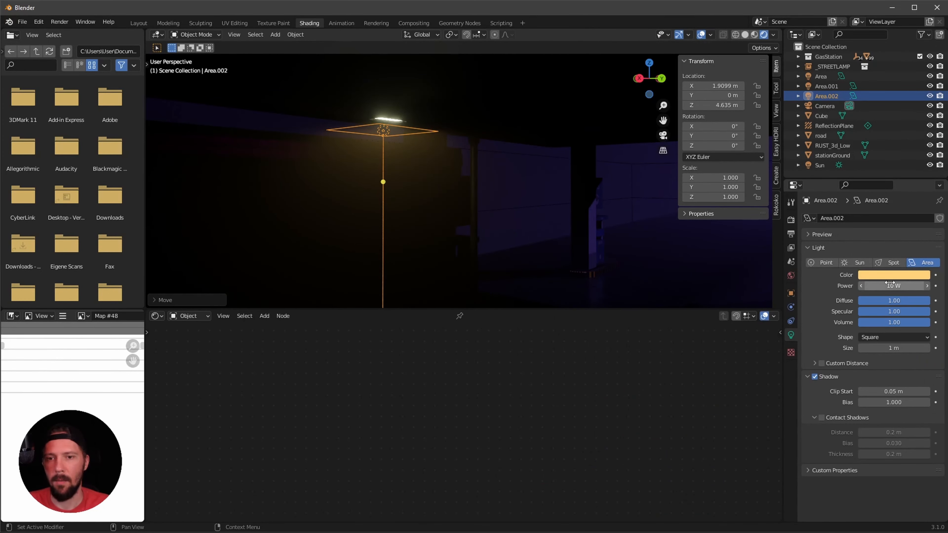
# - Set the street lamp light's power to 500 W
pyautogui.write('500')
pyautogui.press('Return')
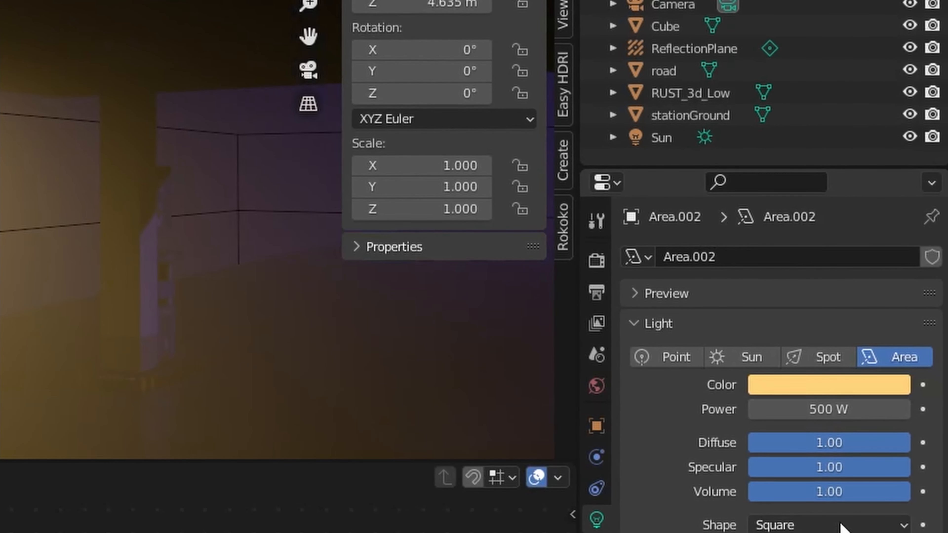
pyautogui.click(842, 409)
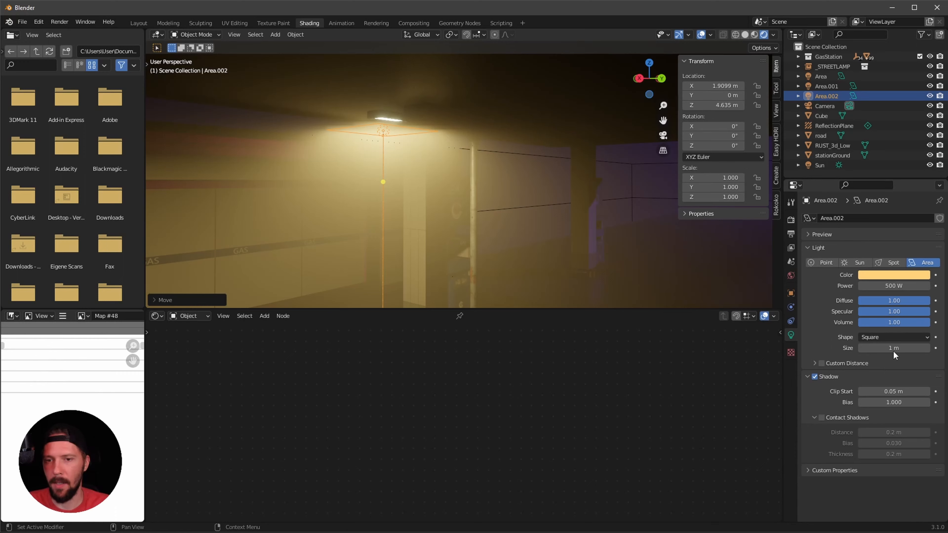
# - Change the lamp light's shape to Rectangle and raise it to about 4.77 m on Z
pyautogui.click(894, 336)
pyautogui.click(888, 359)
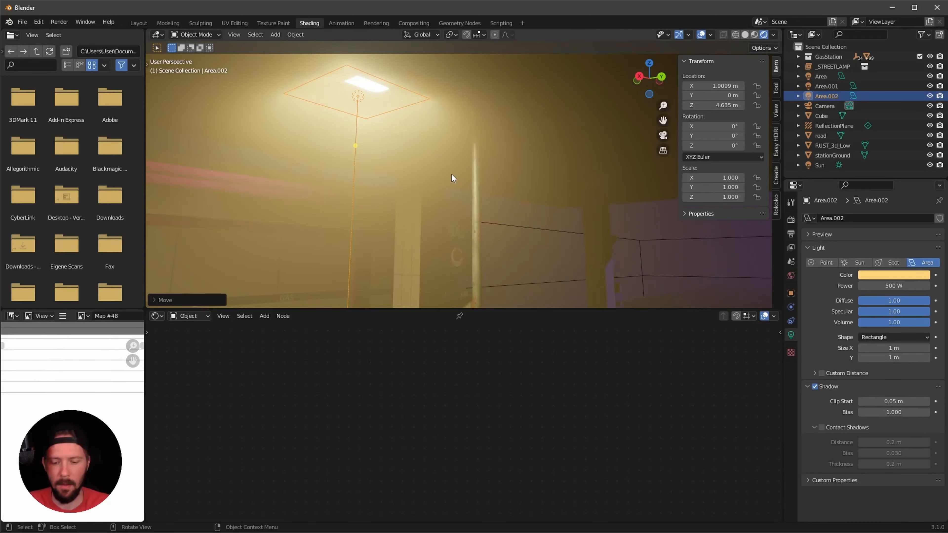
pyautogui.press('g')
pyautogui.press('z')
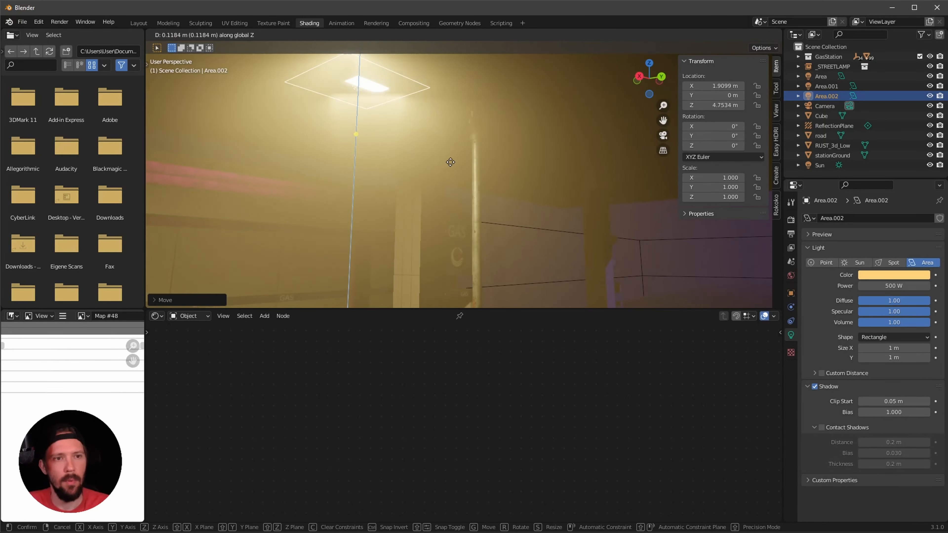
pyautogui.click(452, 161)
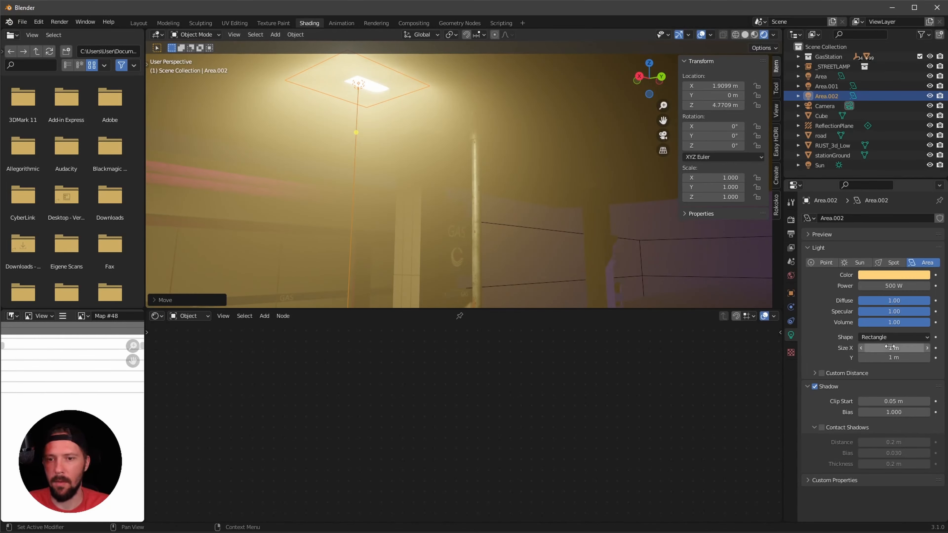
# - Set the rectangular lamp light's size to 0.37 m on X and 0.21 m on Y
pyautogui.moveTo(891, 348); pyautogui.dragTo(845, 354)
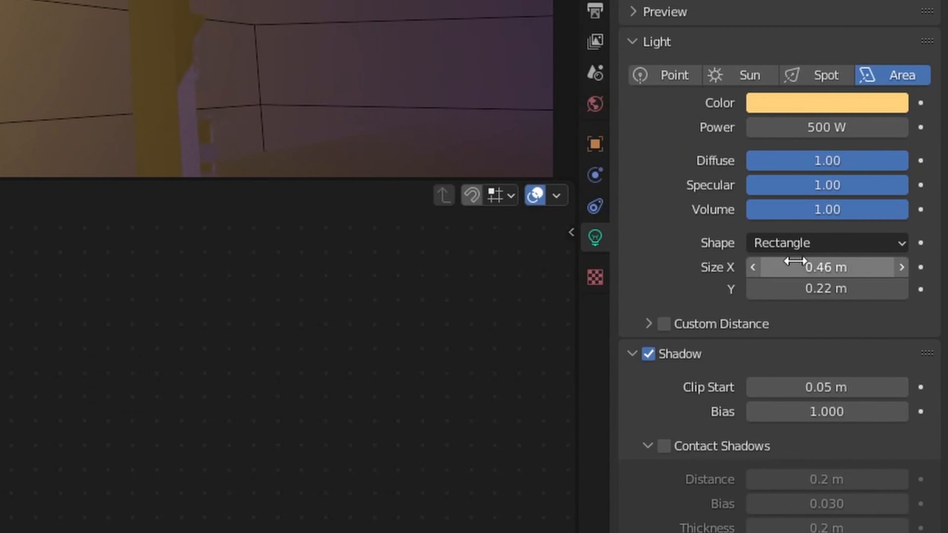
pyautogui.click(789, 266)
pyautogui.press('BackSpace')
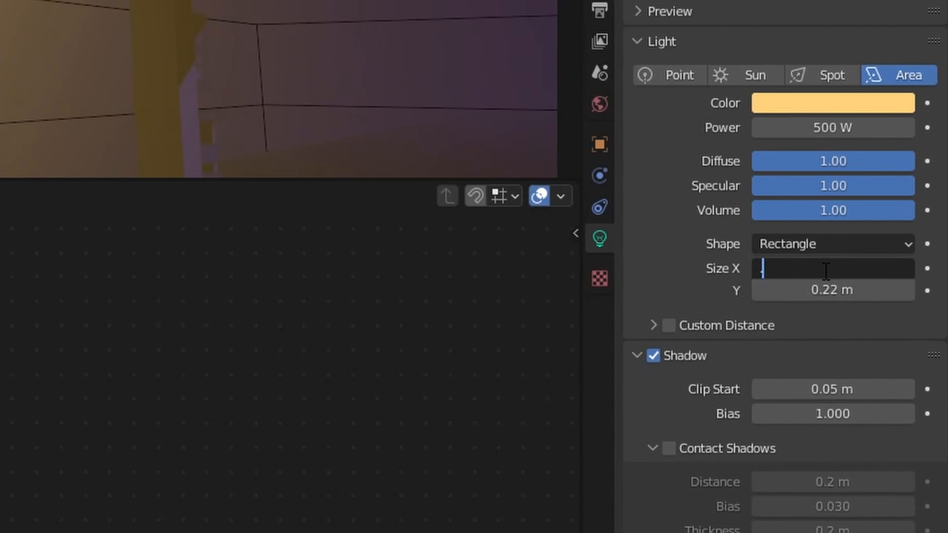
pyautogui.write('.37')
pyautogui.press('Tab')
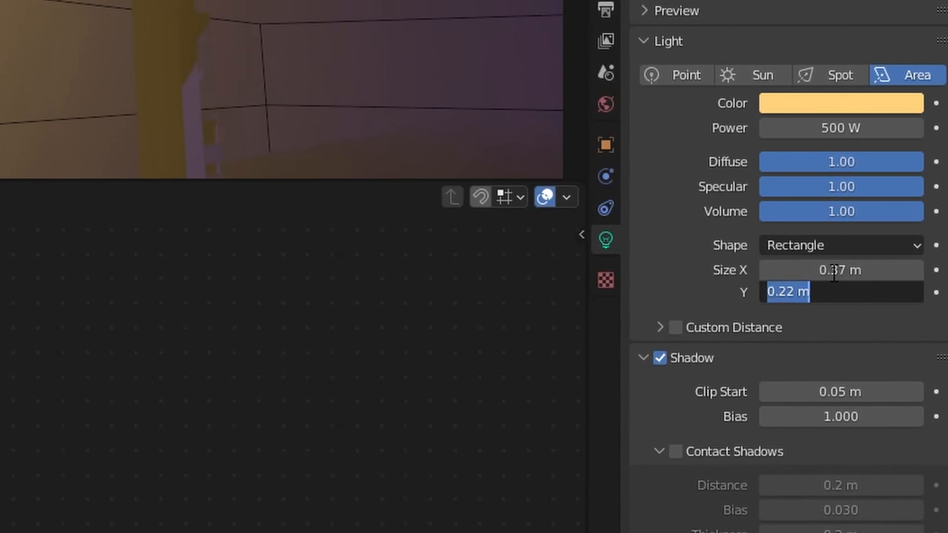
pyautogui.press('BackSpace')
pyautogui.write('.21')
pyautogui.press('Return')
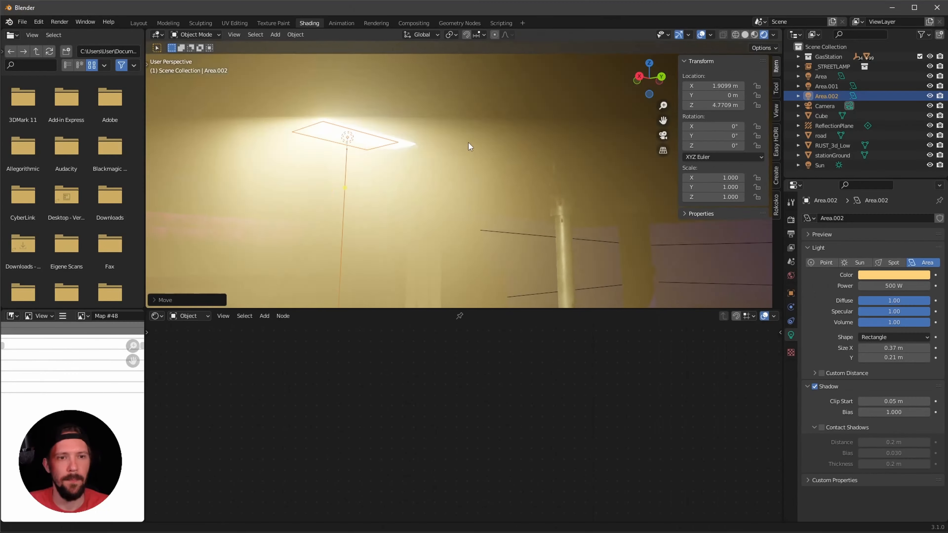
# - Fit the area light into the lamp head by moving it to about 1.82 m on X and 4.81 m on Z
pyautogui.press('g')
pyautogui.press('y')
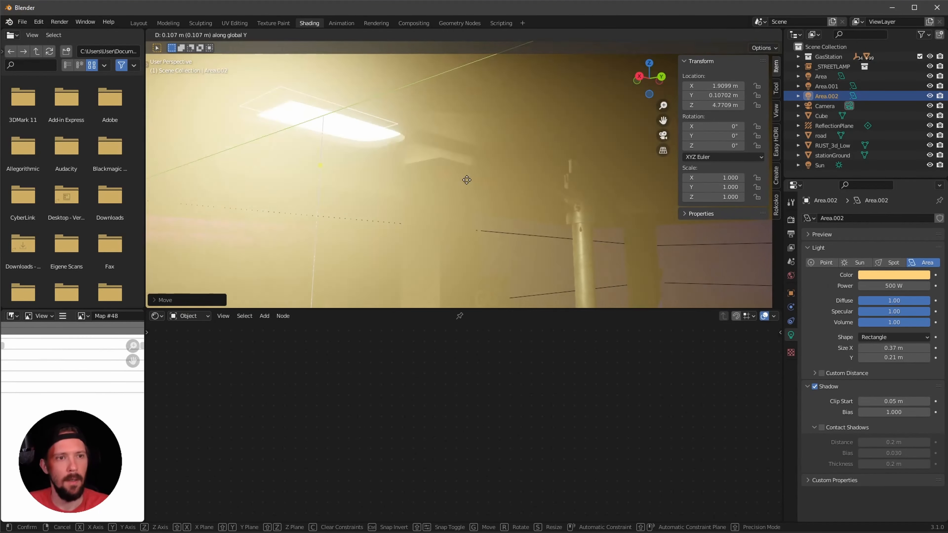
pyautogui.press('x')
pyautogui.click(474, 178)
pyautogui.moveTo(474, 177); pyautogui.dragTo(480, 216, button='middle')
pyautogui.press('g')
pyautogui.press('z')
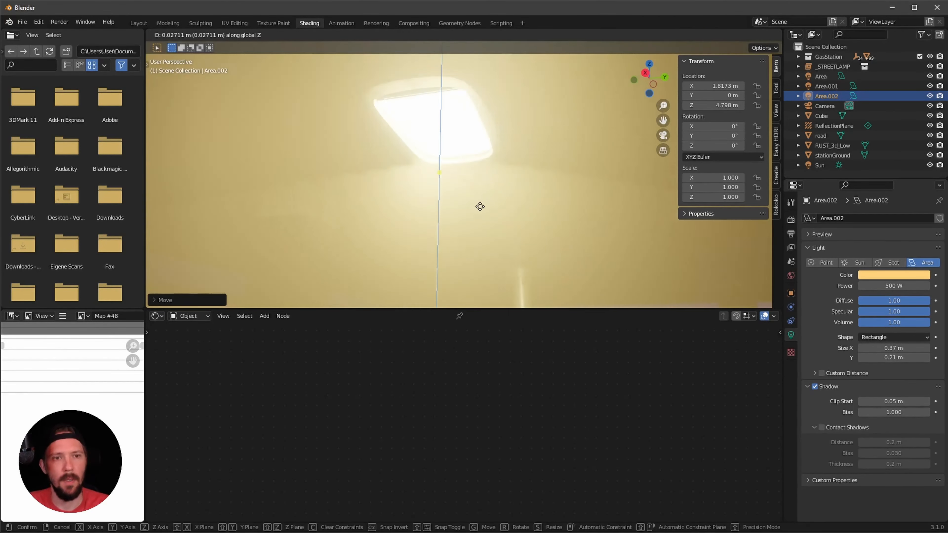
pyautogui.click(482, 205)
pyautogui.keyDown('alt'); pyautogui.moveTo(483, 204); pyautogui.dragTo(455, 211); pyautogui.keyUp('alt')
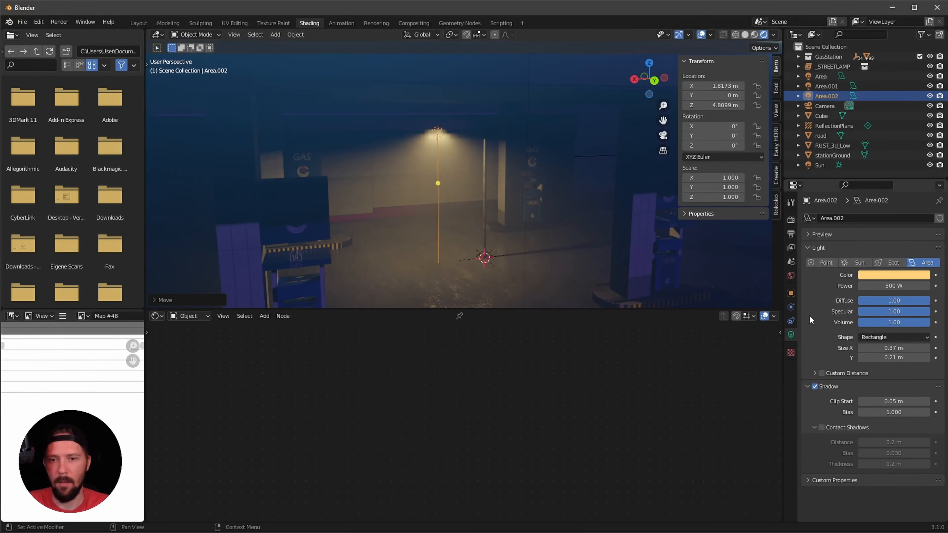
# - Enable contact shadows and a custom distance of 5 m for the lamp light
pyautogui.click(821, 427)
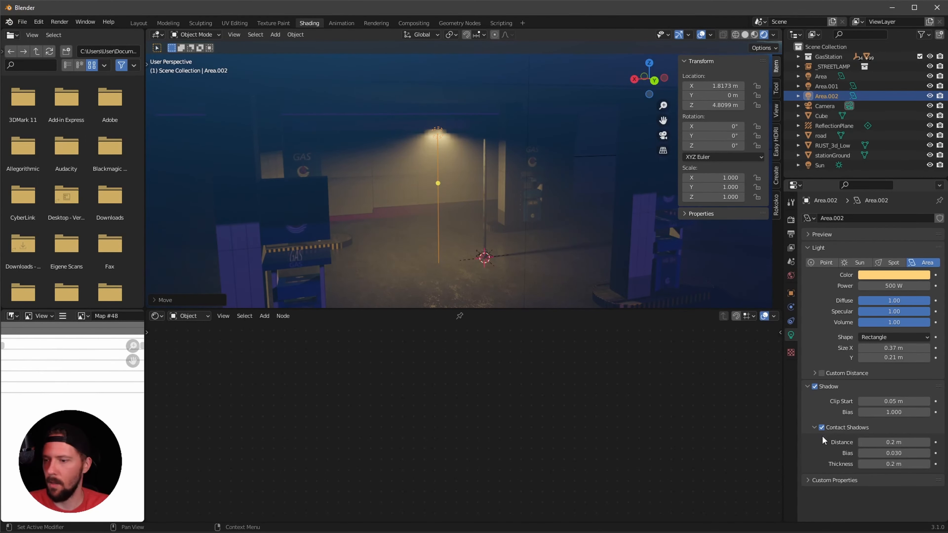
pyautogui.click(822, 373)
pyautogui.click(816, 373)
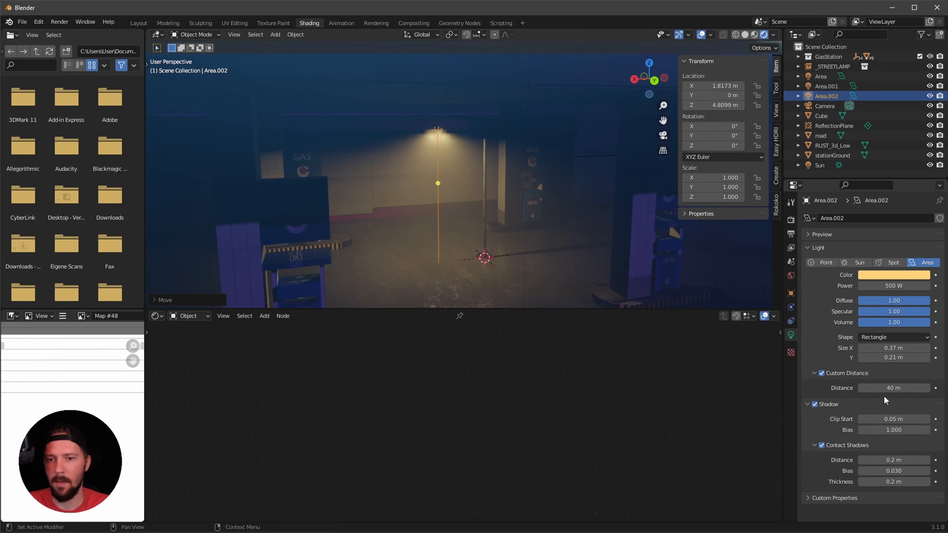
pyautogui.click(893, 389)
pyautogui.write('5')
pyautogui.press('Return')
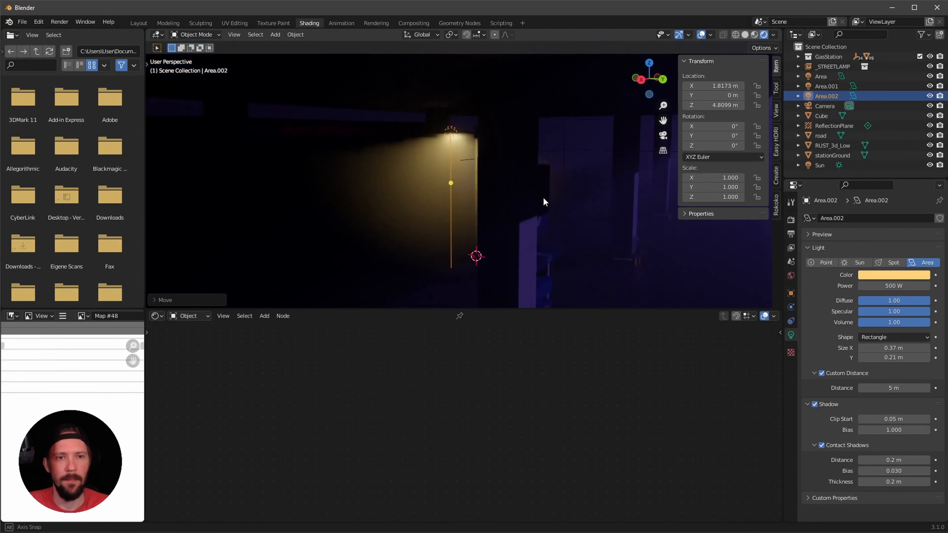
pyautogui.moveTo(544, 198); pyautogui.dragTo(517, 210, button='middle')
pyautogui.scroll(3, 517, 209)
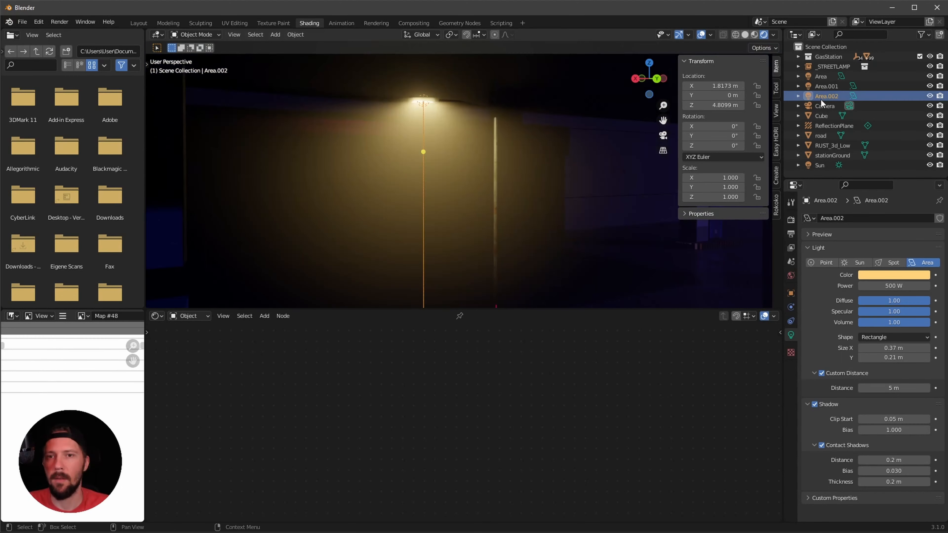
# - Move the street lamp and its area light together into a new collection named _lamp
pyautogui.click(830, 67)
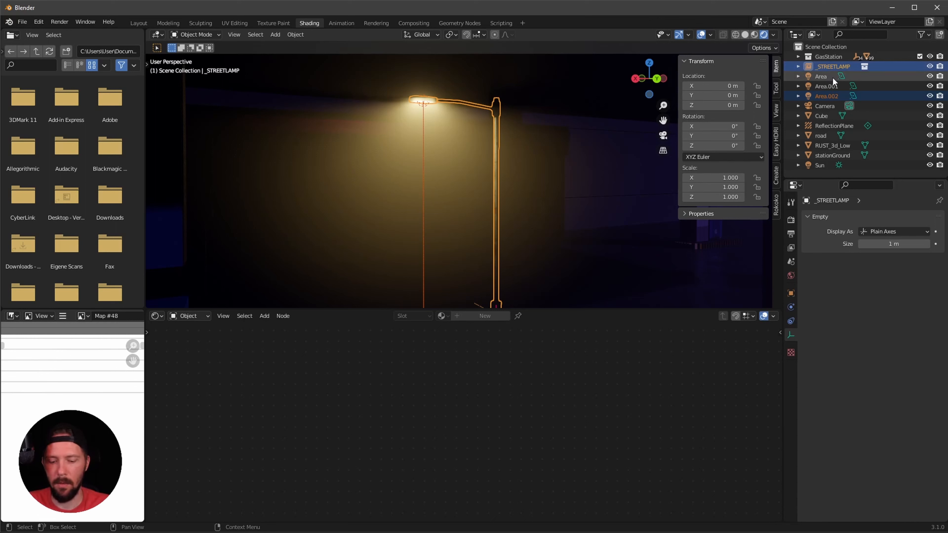
pyautogui.press('m')
pyautogui.click(816, 79)
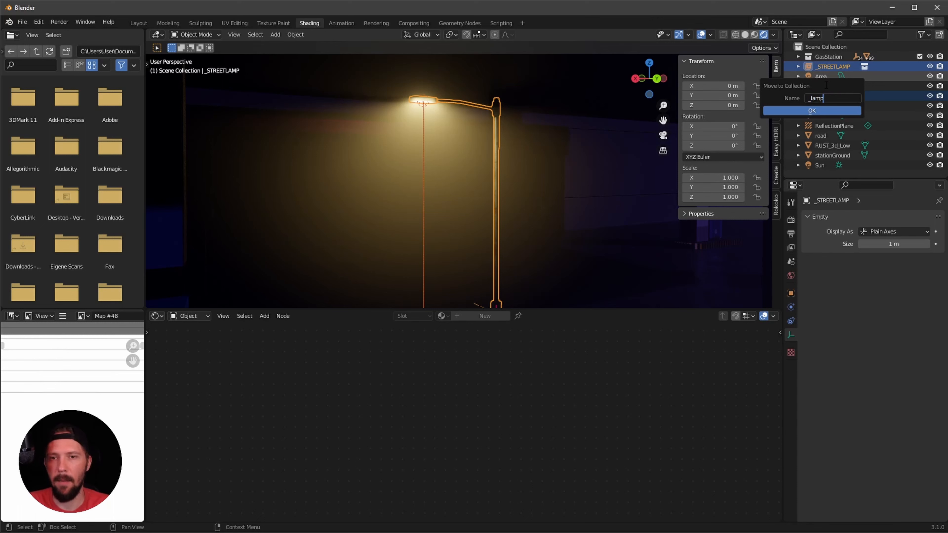
pyautogui.press('Return')
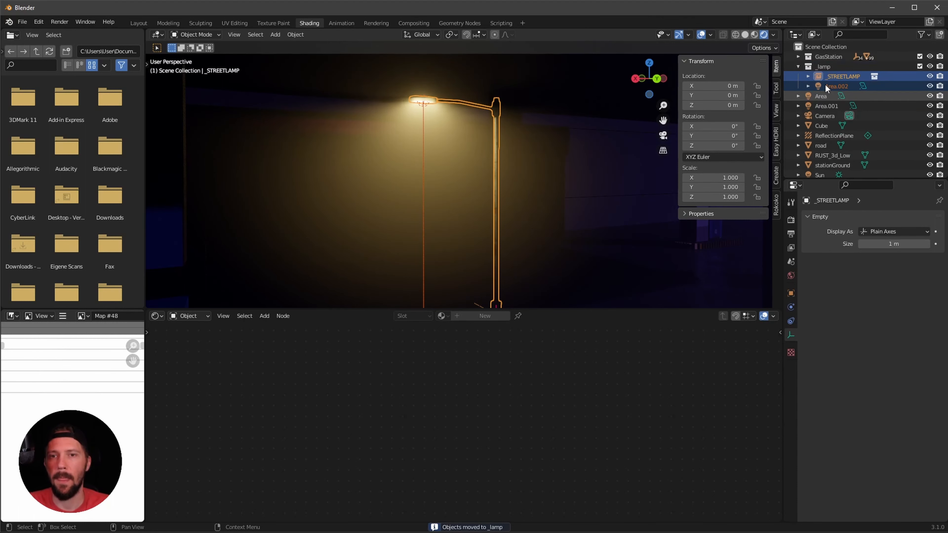
# - Exclude the _lamp collection from the view layer
pyautogui.click(920, 66)
pyautogui.click(920, 66)
pyautogui.click(920, 66)
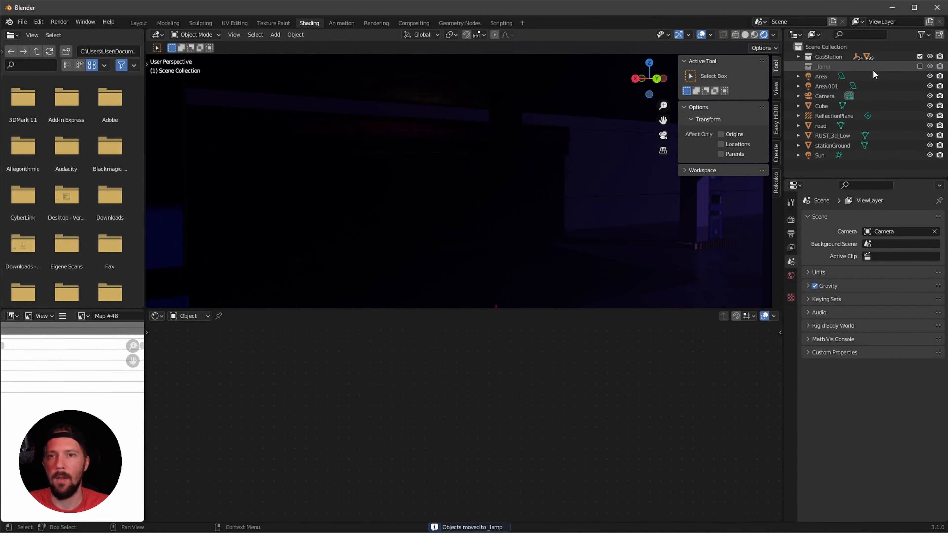
# - Place an instance of the excluded _lamp collection into the scene
pyautogui.click(887, 69)
pyautogui.rightClick(885, 67)
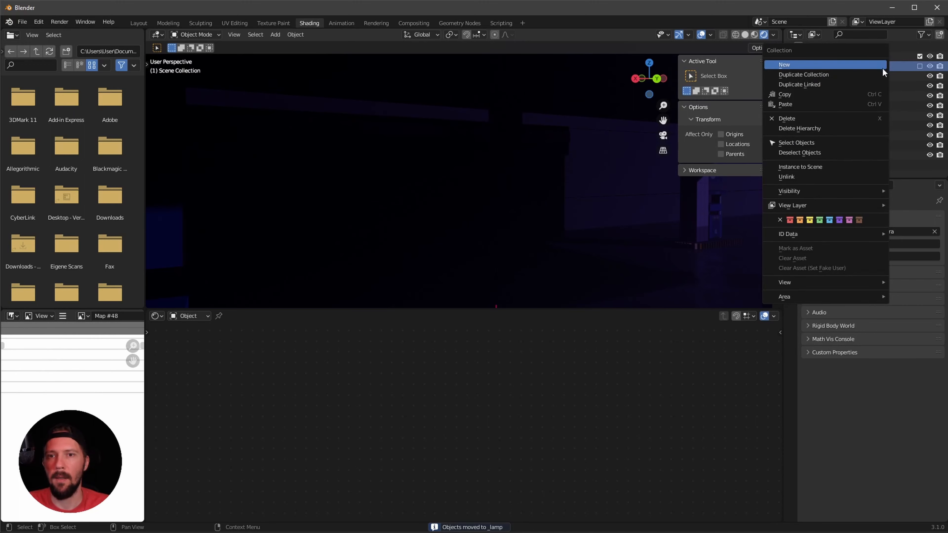
pyautogui.click(840, 167)
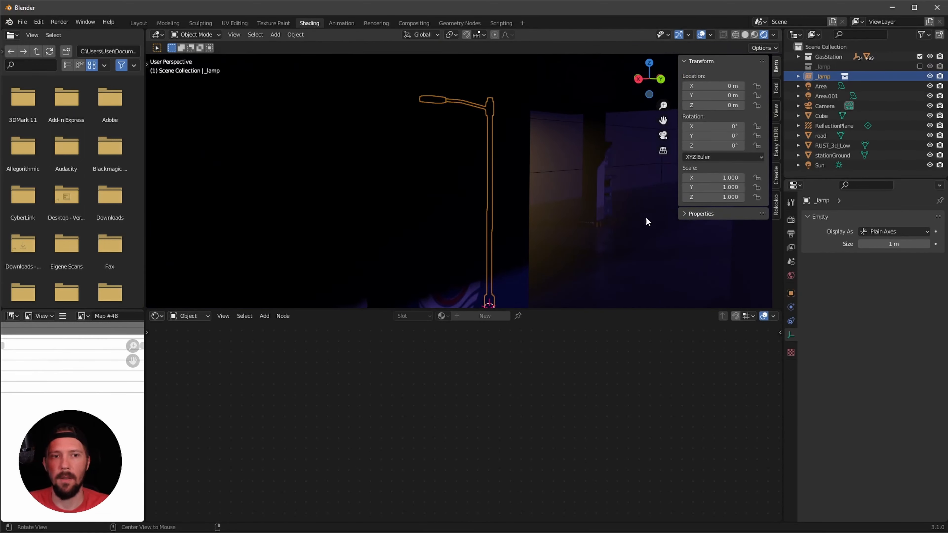
# - Add a plane mesh at the world origin and rename it _cloneLight
pyautogui.scroll(-6, 597, 226)
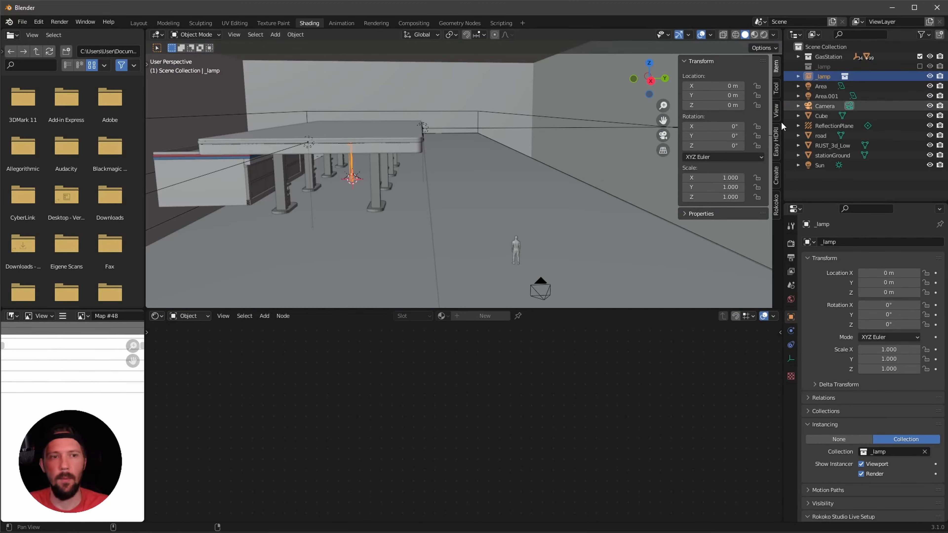
pyautogui.scroll(-4, 412, 229)
pyautogui.moveTo(413, 229); pyautogui.dragTo(496, 226, button='middle')
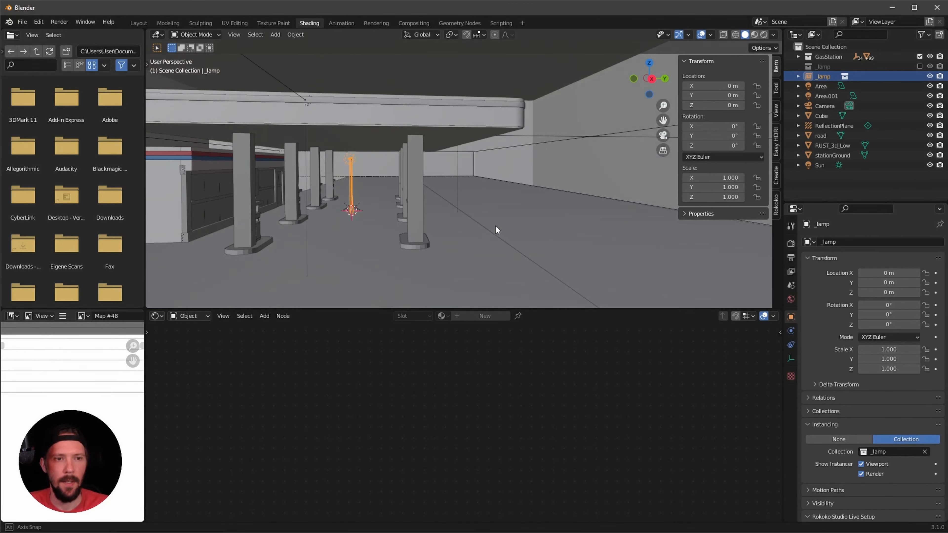
pyautogui.press('KP_0')
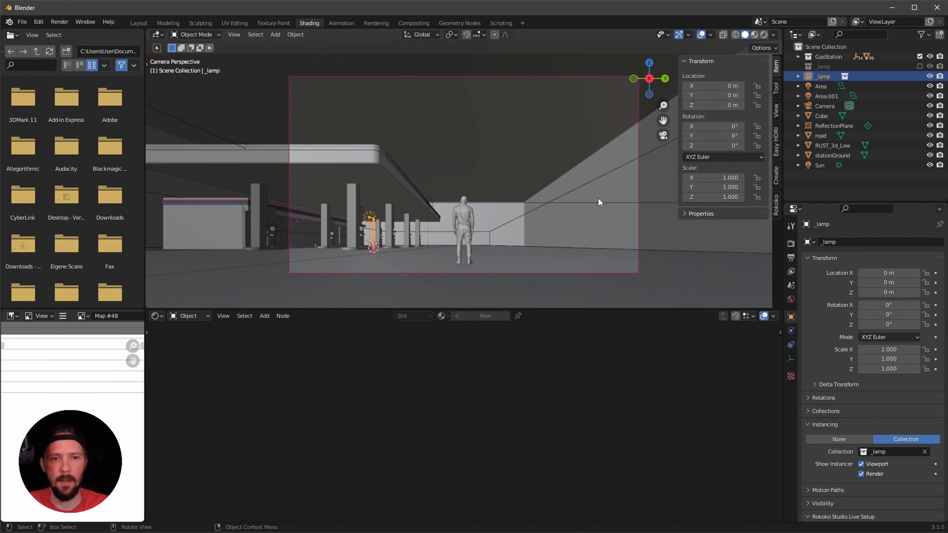
pyautogui.hotkey('shift', 'a')
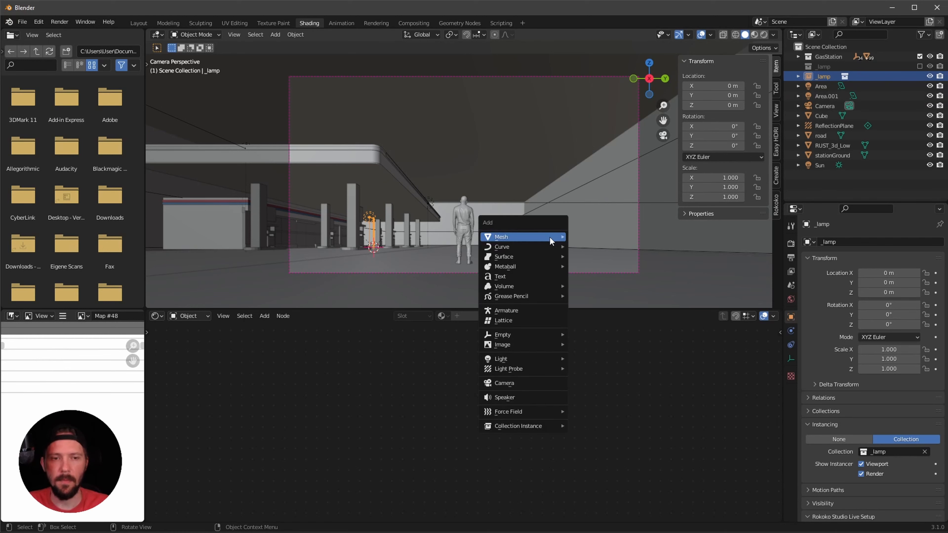
pyautogui.moveTo(554, 238)
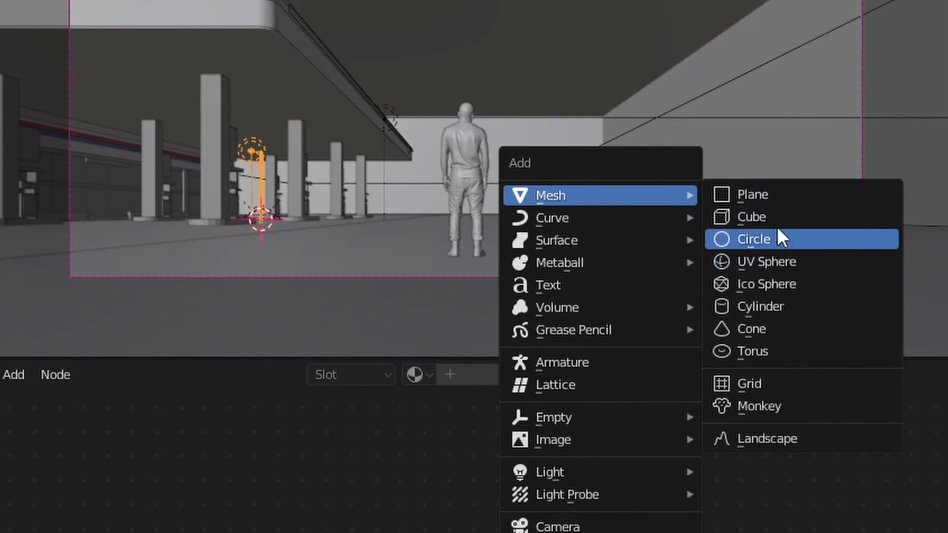
pyautogui.click(784, 196)
pyautogui.doubleClick(823, 125)
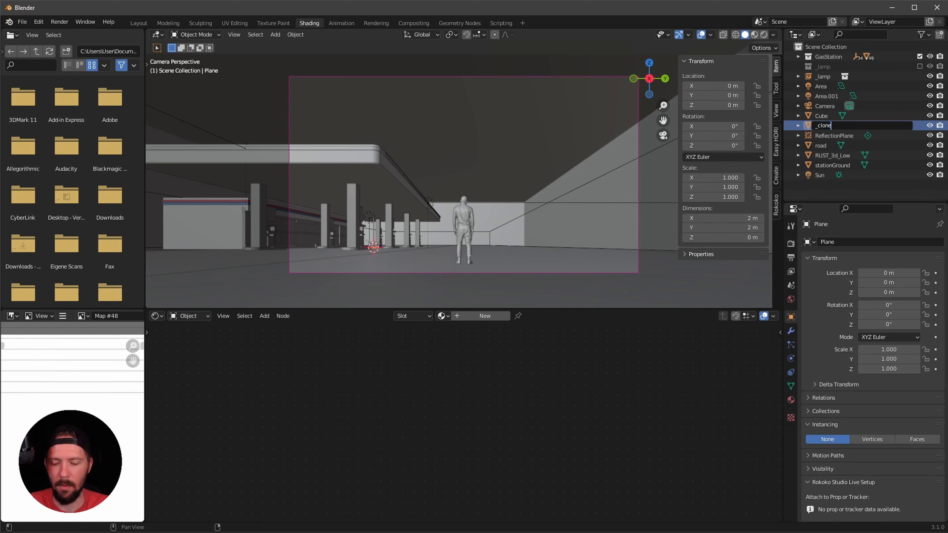
pyautogui.press('Return')
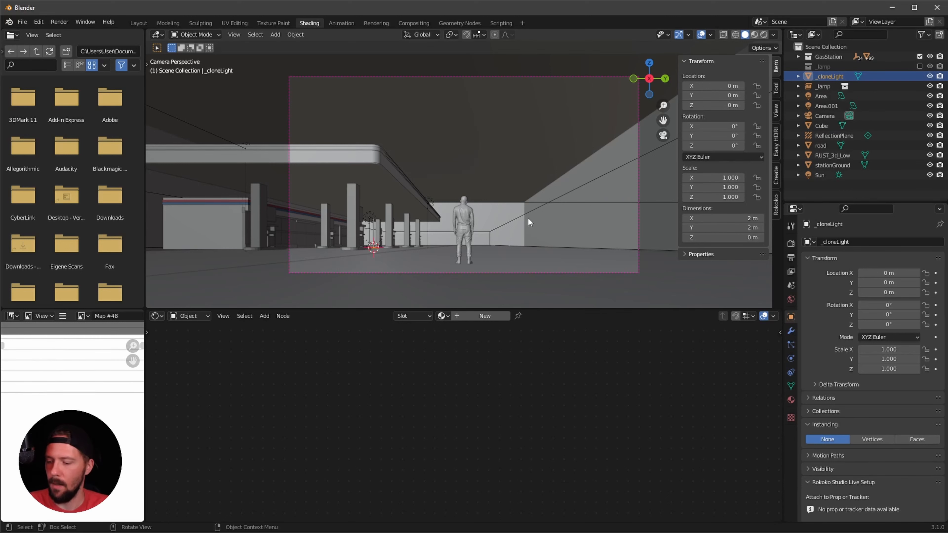
# - Parent the _lamp collection instance to the _cloneLight plane and expand its hierarchy
pyautogui.press('KP_Decimal')
pyautogui.scroll(3, 523, 157)
pyautogui.scroll(-2, 538, 166)
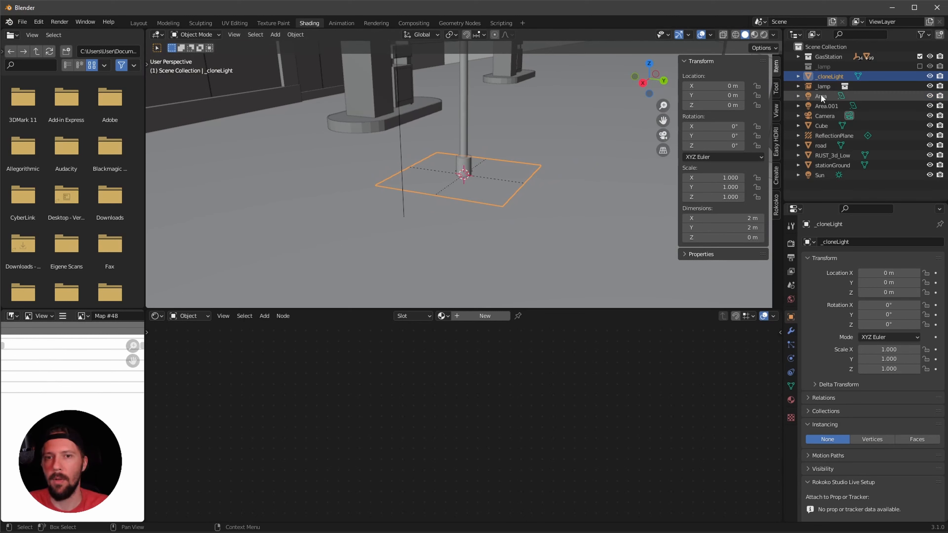
pyautogui.click(824, 87)
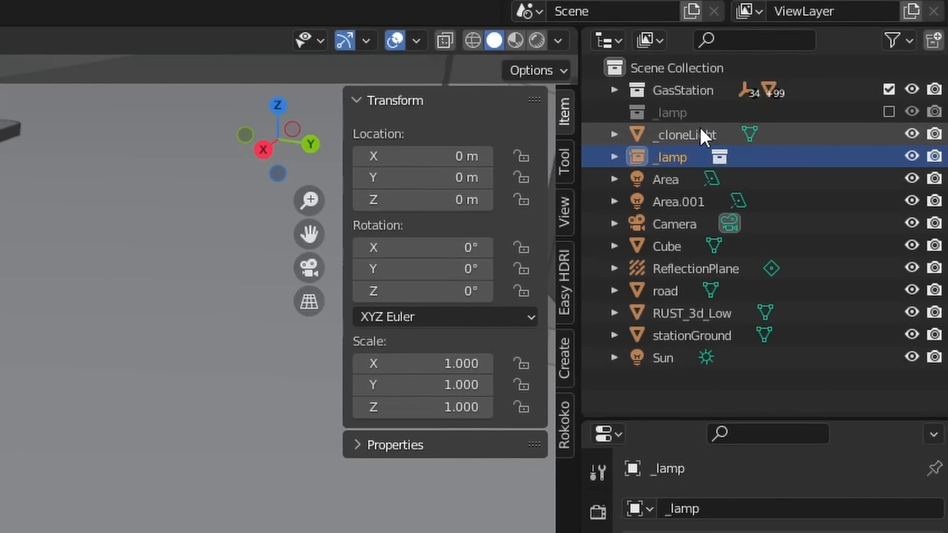
pyautogui.click(702, 136)
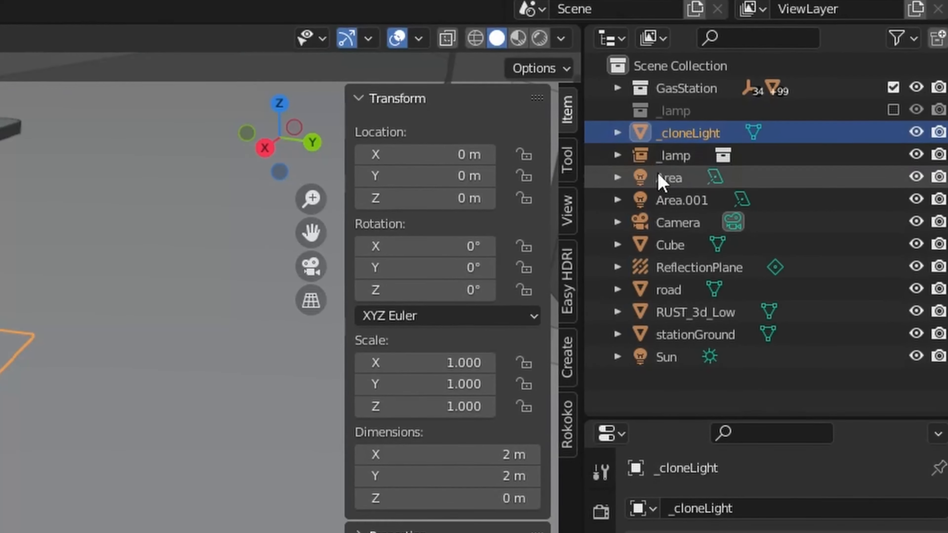
pyautogui.click(672, 158)
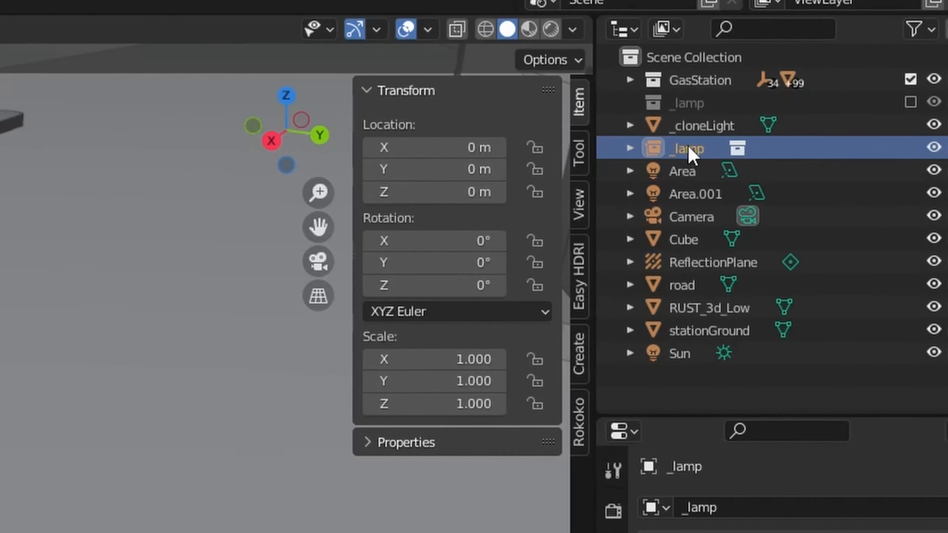
pyautogui.moveTo(690, 154); pyautogui.dragTo(728, 120)
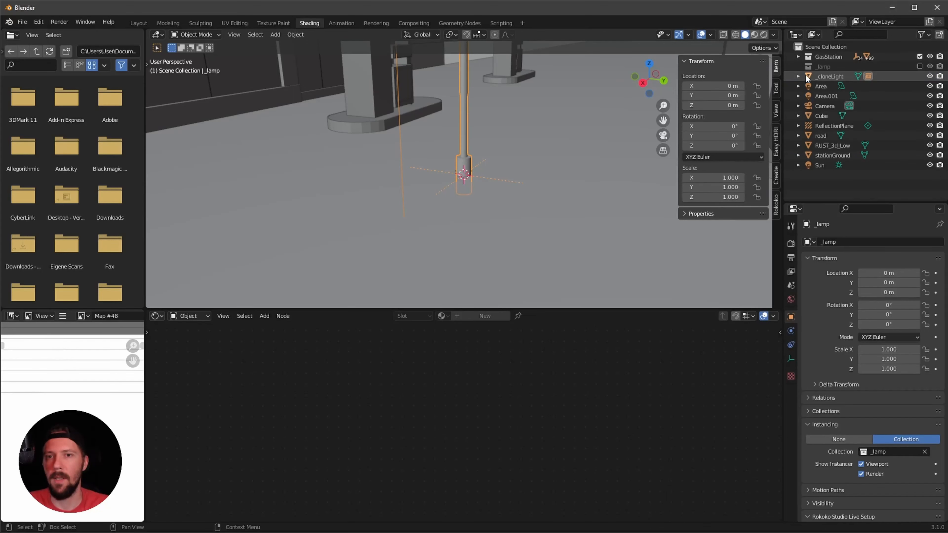
pyautogui.click(639, 119)
# - Move the _cloneLight plane to 22 m on X and 30 m on Y, and check it through the camera
pyautogui.click(827, 77)
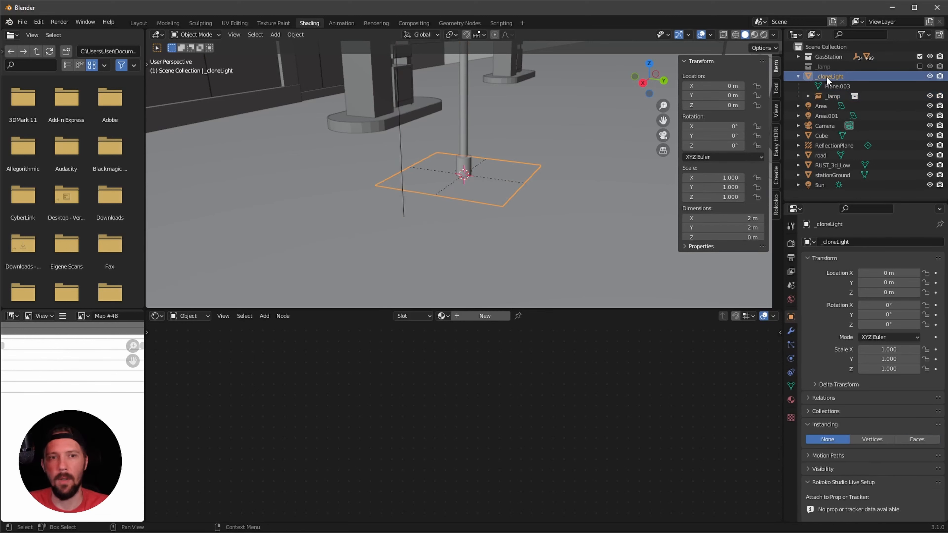
pyautogui.moveTo(711, 86); pyautogui.dragTo(691, 86)
pyautogui.hotkey('ctrl', 'z')
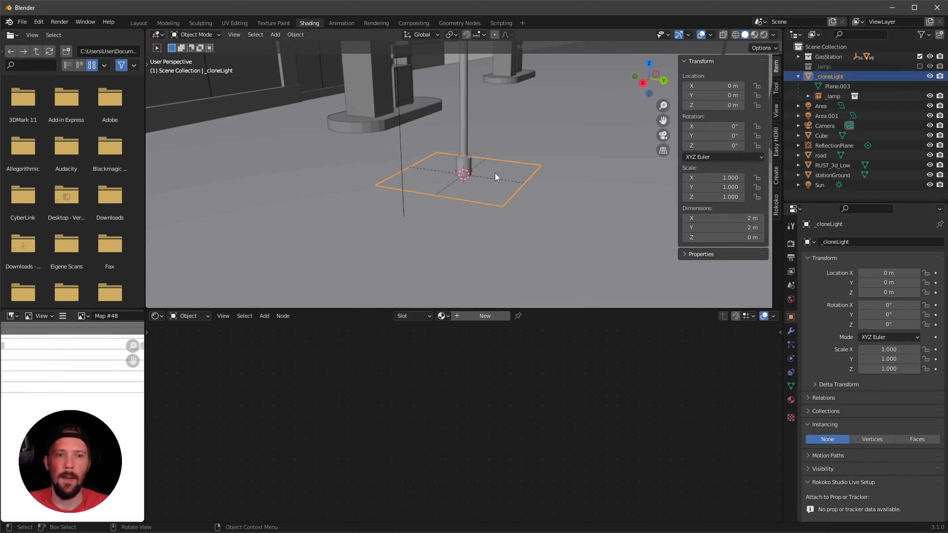
pyautogui.moveTo(495, 173); pyautogui.dragTo(509, 229, button='middle')
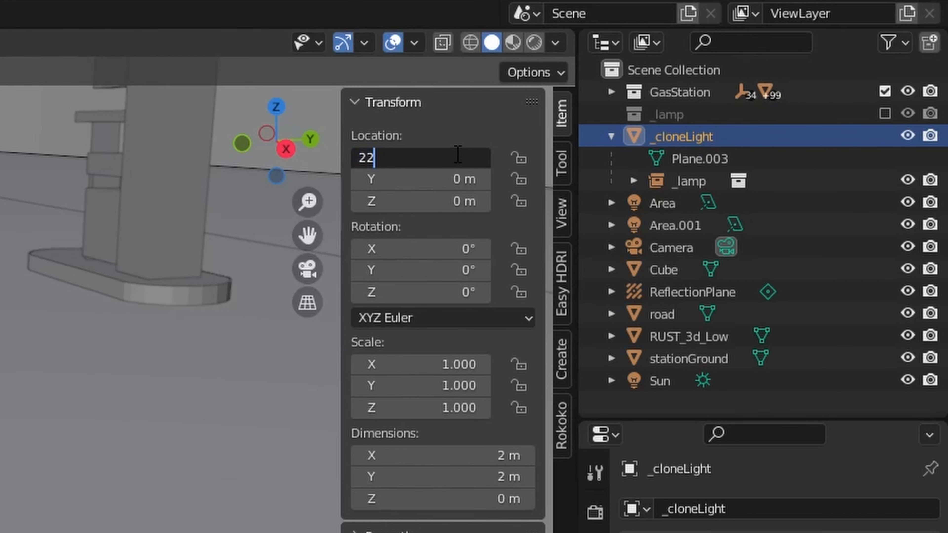
pyautogui.press('Tab')
pyautogui.write('30')
pyautogui.press('Return')
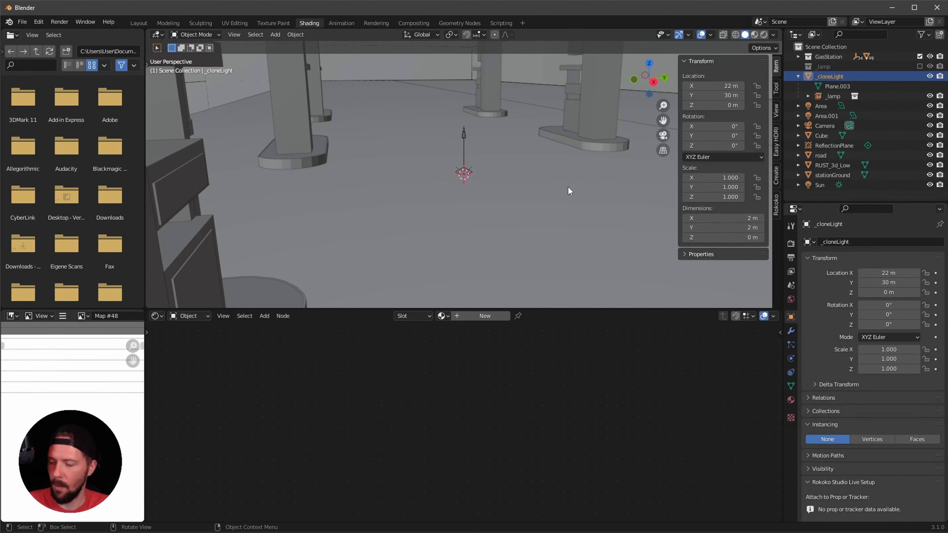
pyautogui.press('KP_Decimal')
pyautogui.press('KP_0')
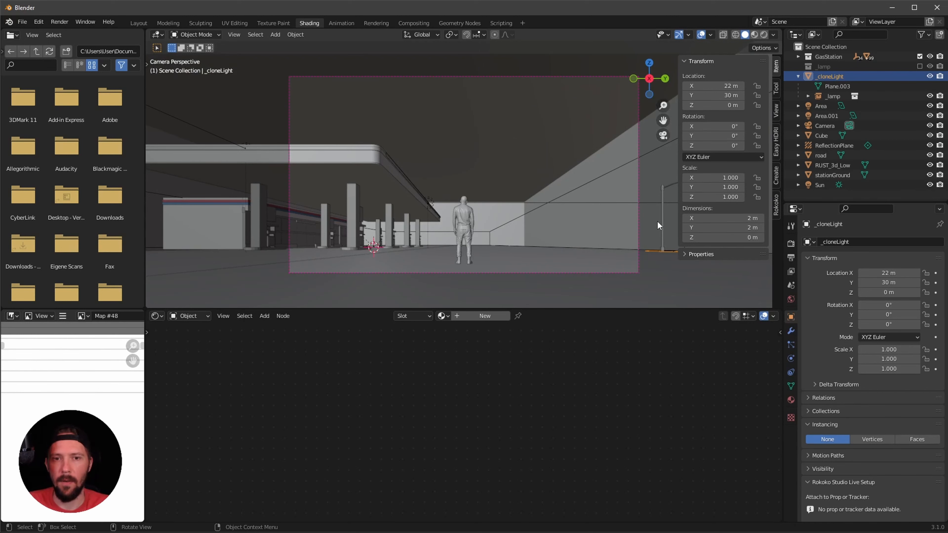
# - Rotate the _lamp instance under _cloneLight to -90° on Z so its arm reaches over the road
pyautogui.moveTo(657, 225); pyautogui.dragTo(541, 228, button='middle')
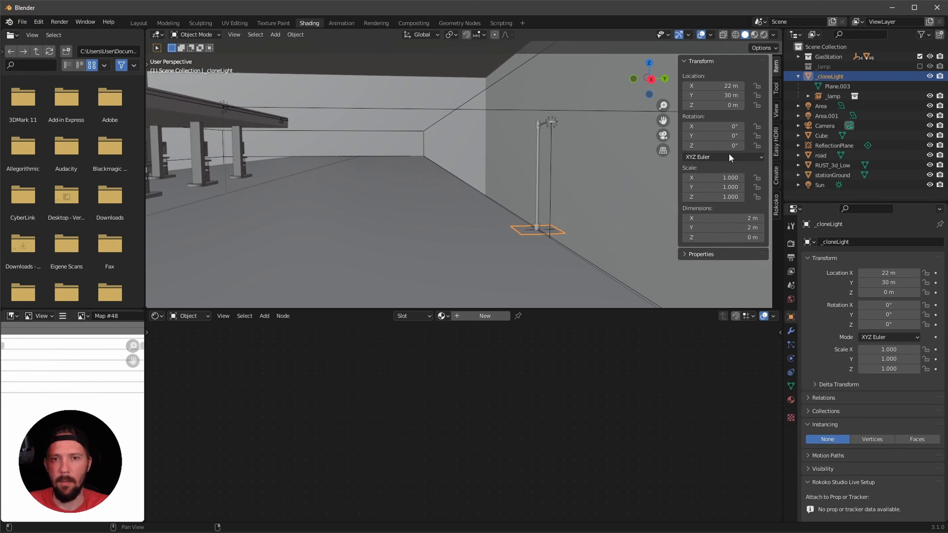
pyautogui.moveTo(691, 146); pyautogui.dragTo(678, 155)
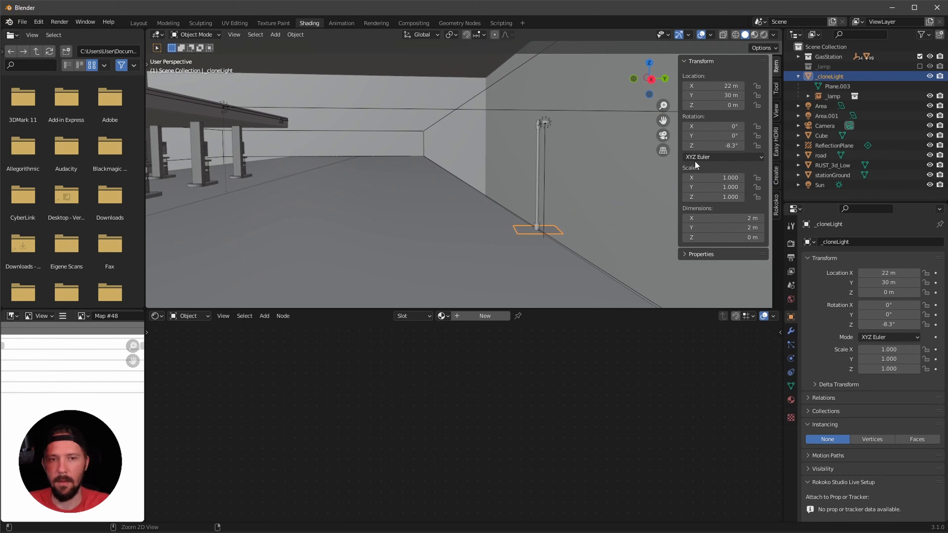
pyautogui.click(825, 97)
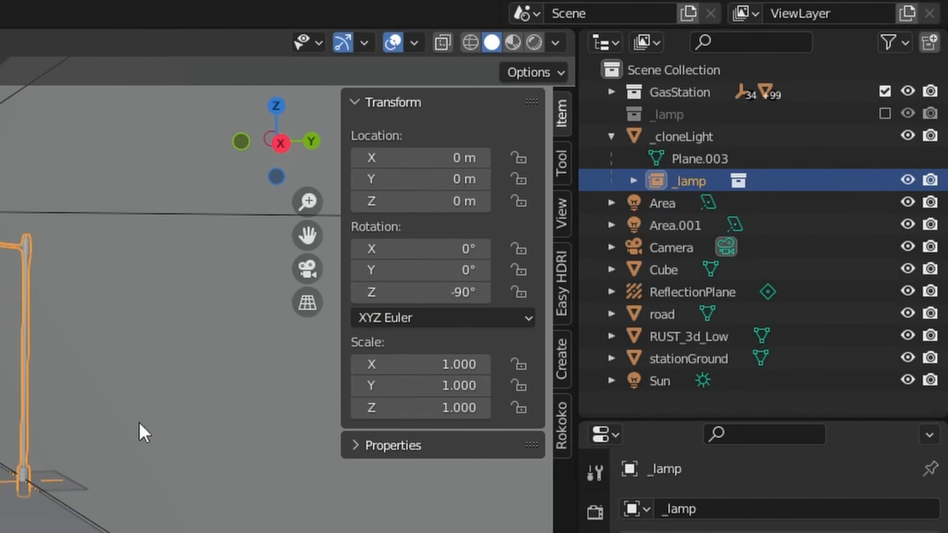
pyautogui.moveTo(588, 208); pyautogui.dragTo(573, 227, button='middle')
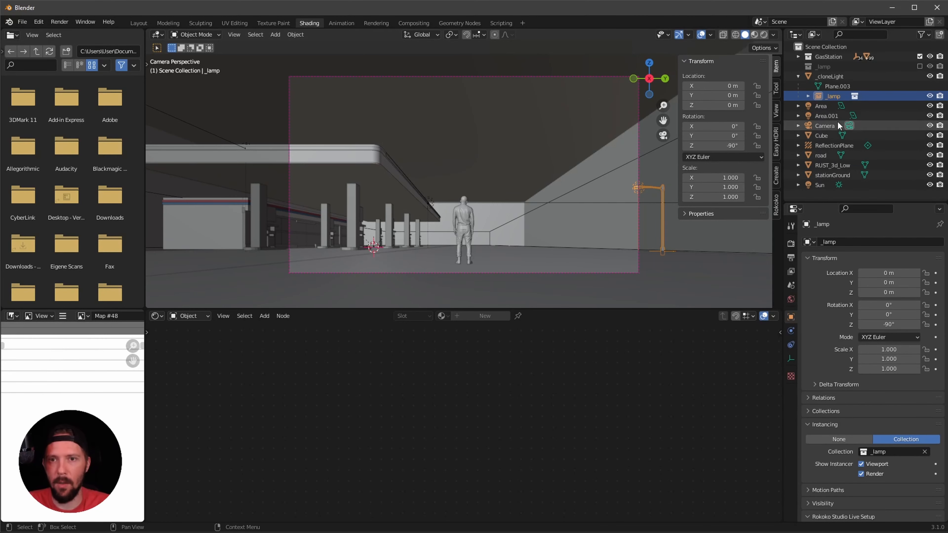
# - Add an Array modifier to _cloneLight with a relative offset factor of -5 on X
pyautogui.click(830, 77)
pyautogui.click(791, 331)
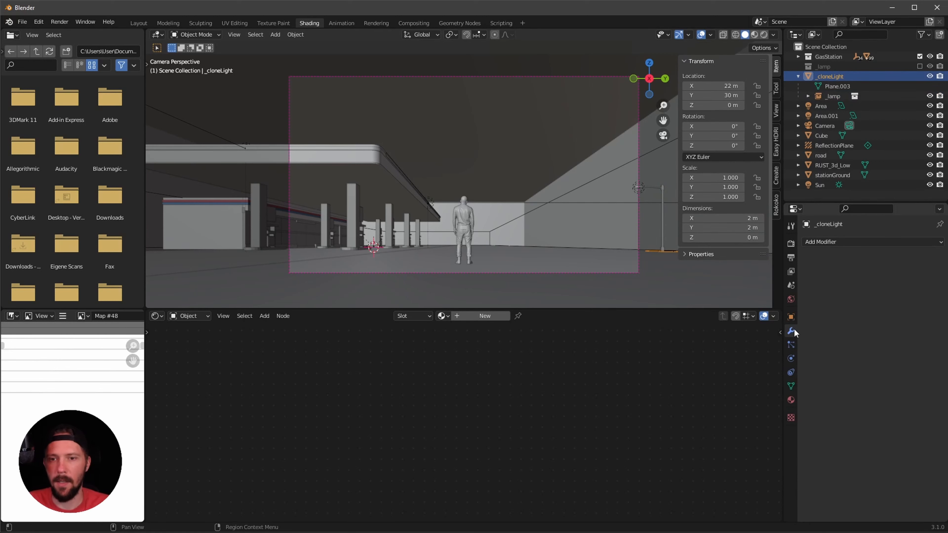
pyautogui.click(865, 241)
pyautogui.click(762, 274)
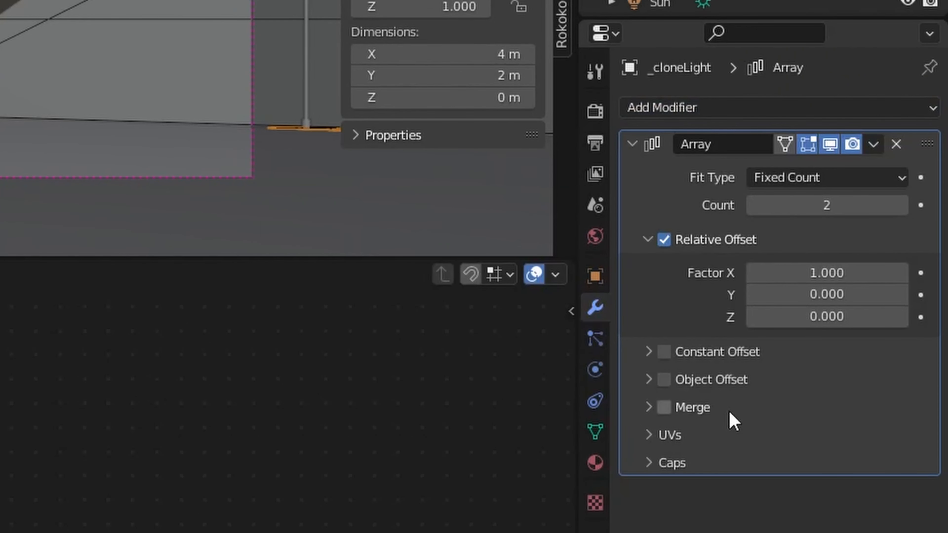
pyautogui.click(887, 271)
pyautogui.write('-5')
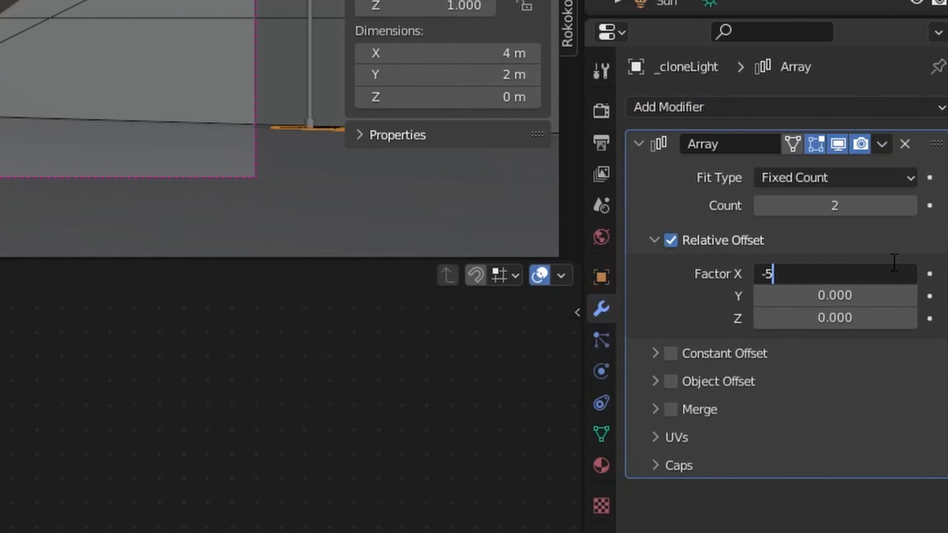
pyautogui.press('Return')
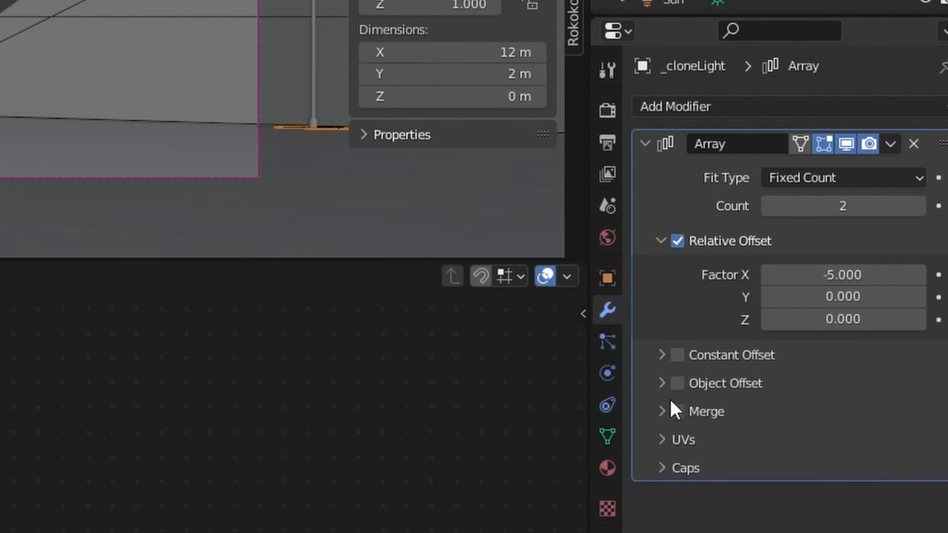
# - Instance the lamp on the faces of _cloneLight and hide the instancer in both viewport and render
pyautogui.click(605, 278)
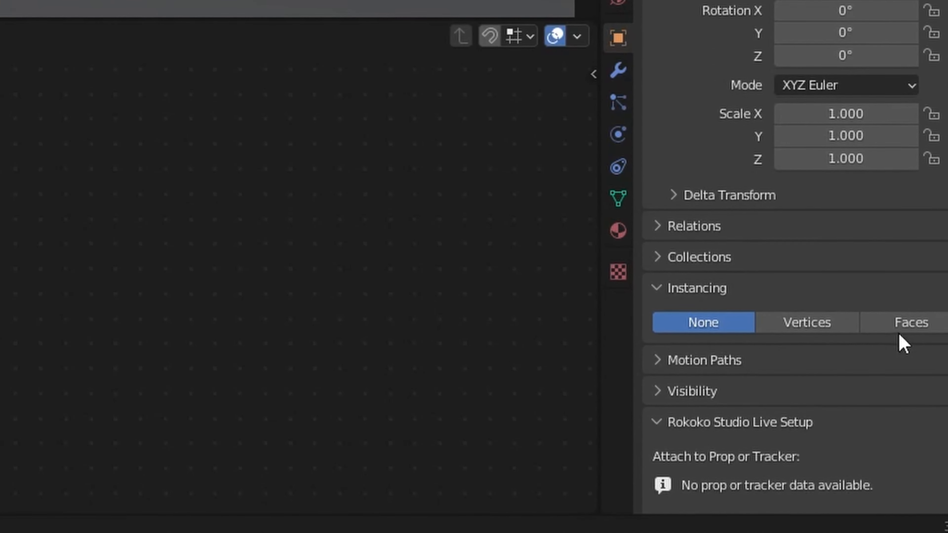
pyautogui.click(907, 323)
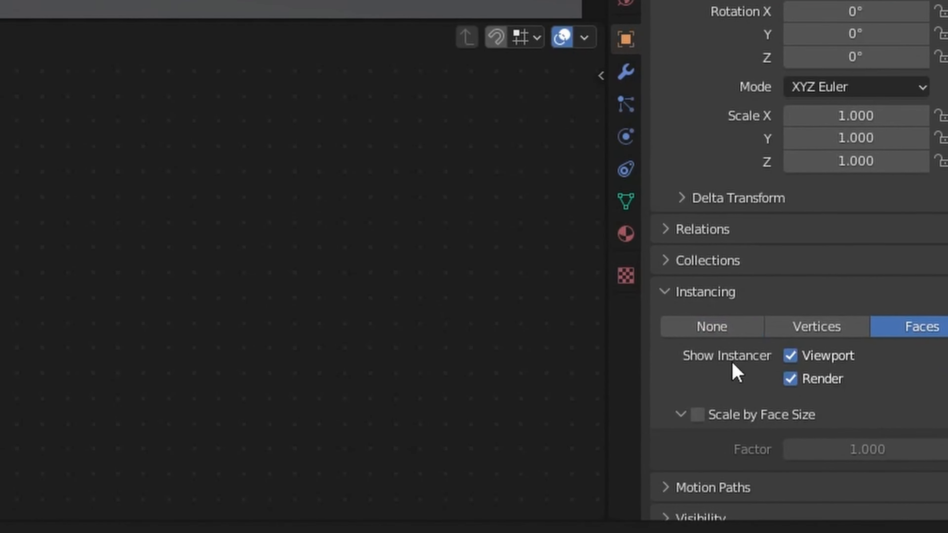
pyautogui.click(792, 357)
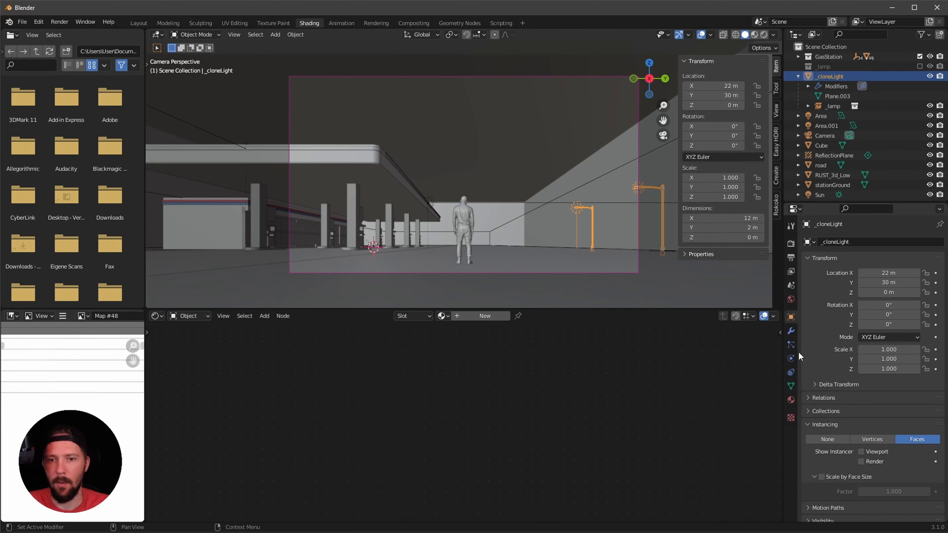
# - Raise the Array modifier's count on _cloneLight to 8
pyautogui.click(626, 71)
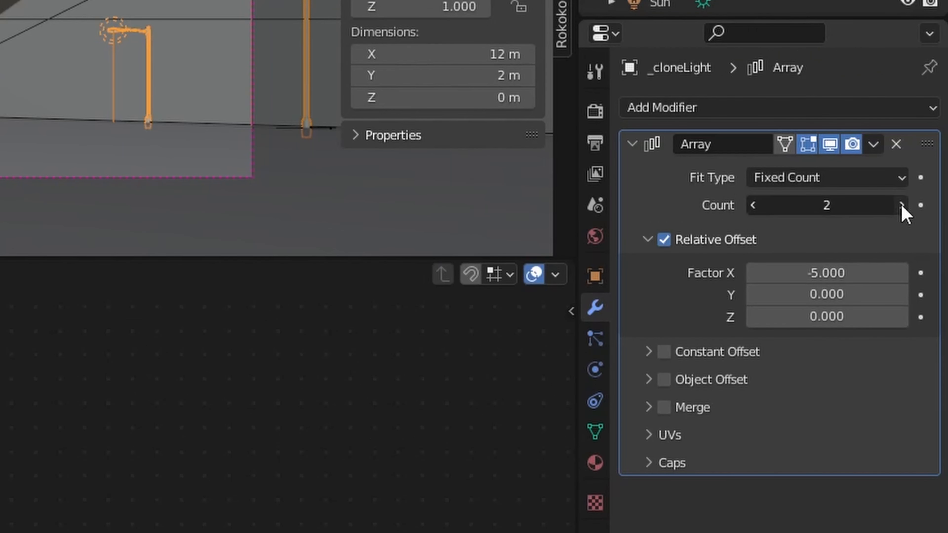
pyautogui.click(926, 285)
pyautogui.click(927, 286)
pyautogui.click(927, 286)
pyautogui.click(927, 286)
pyautogui.click(927, 286)
pyautogui.click(927, 286)
# - Switch the camera view to rendered shading and hide the viewport overlays
pyautogui.press('z')
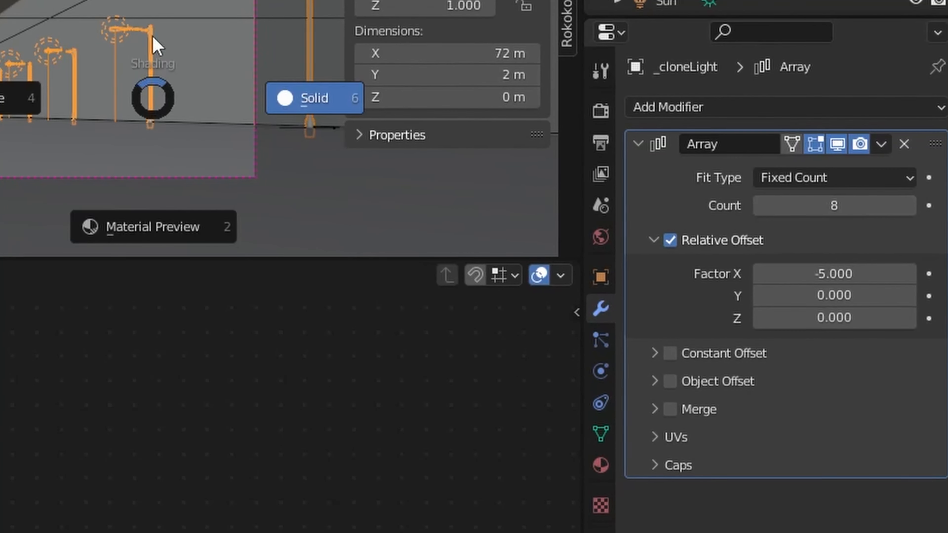
pyautogui.click(153, 42)
pyautogui.hotkey('alt', 'shift', 'z')
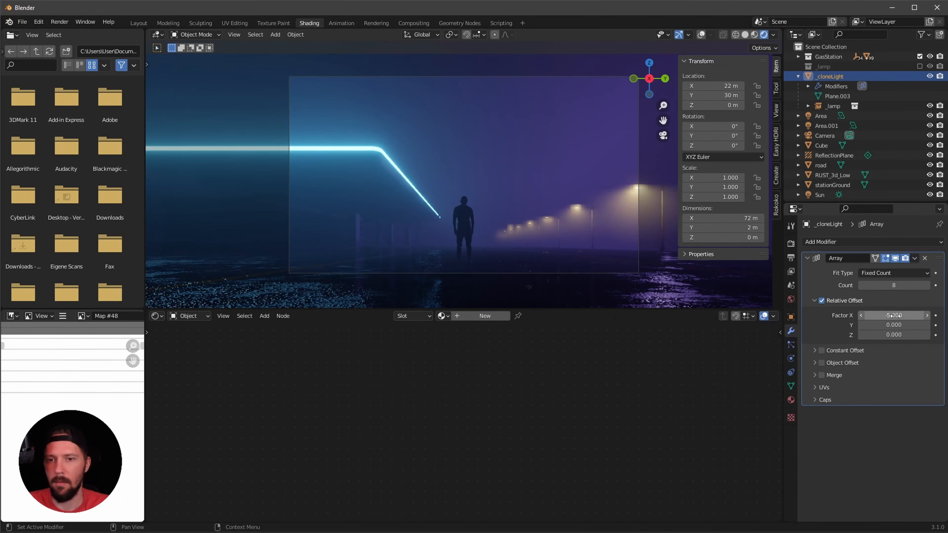
# - Set the array's relative X factor to -7 and move the lamp row to about 18.13 m on X
pyautogui.moveTo(893, 315); pyautogui.dragTo(881, 316)
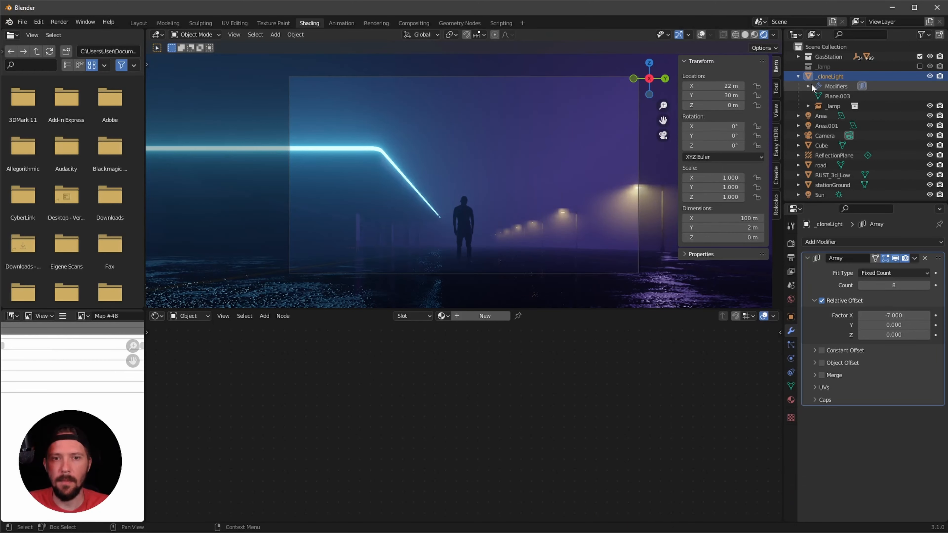
pyautogui.moveTo(727, 85); pyautogui.dragTo(535, 131)
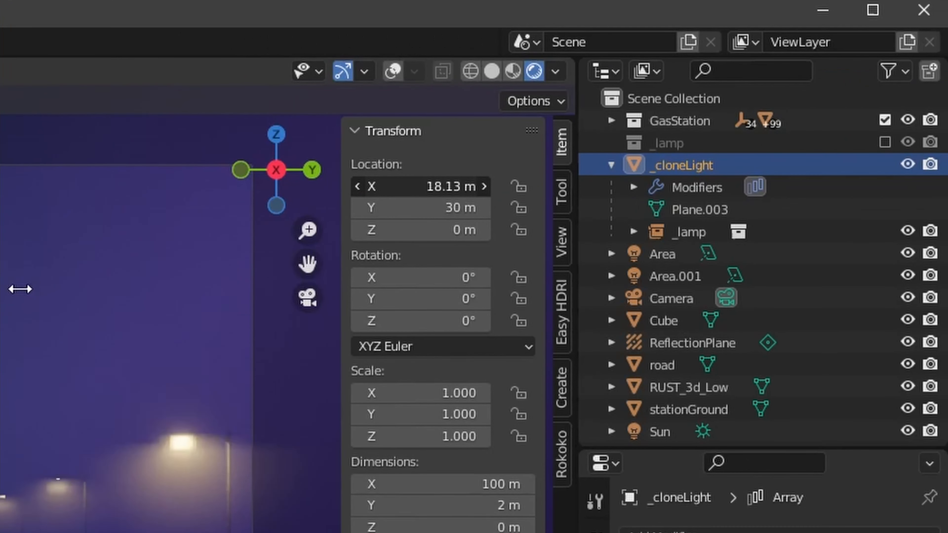
# - Nudge the lamp row to about 18.17 m on X and set the Eevee volumetrics tile size to 2 px
pyautogui.moveTo(20, 289); pyautogui.dragTo(27, 290)
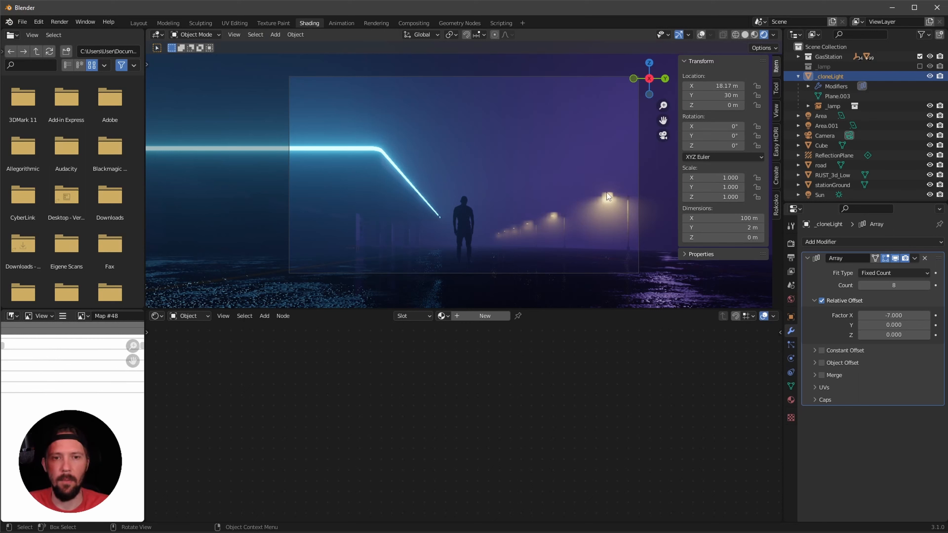
pyautogui.click(791, 244)
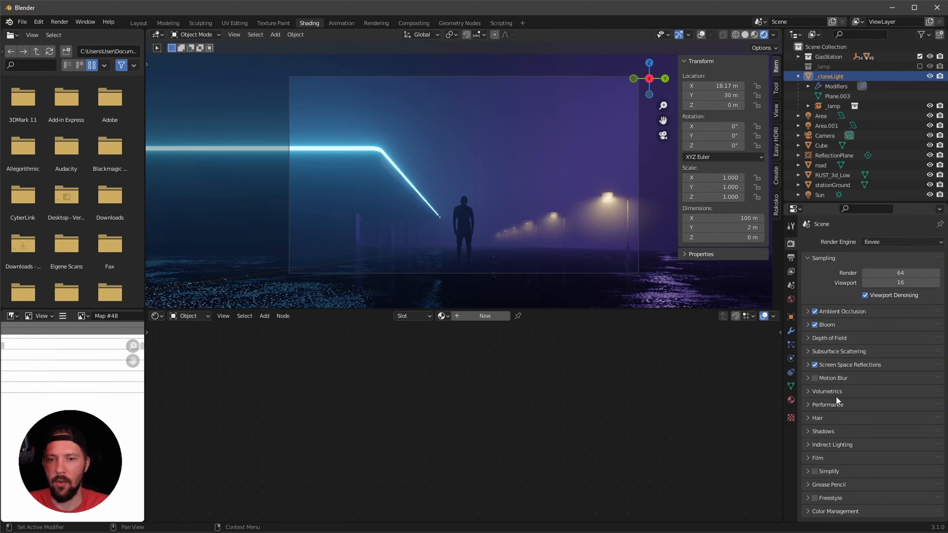
pyautogui.click(805, 393)
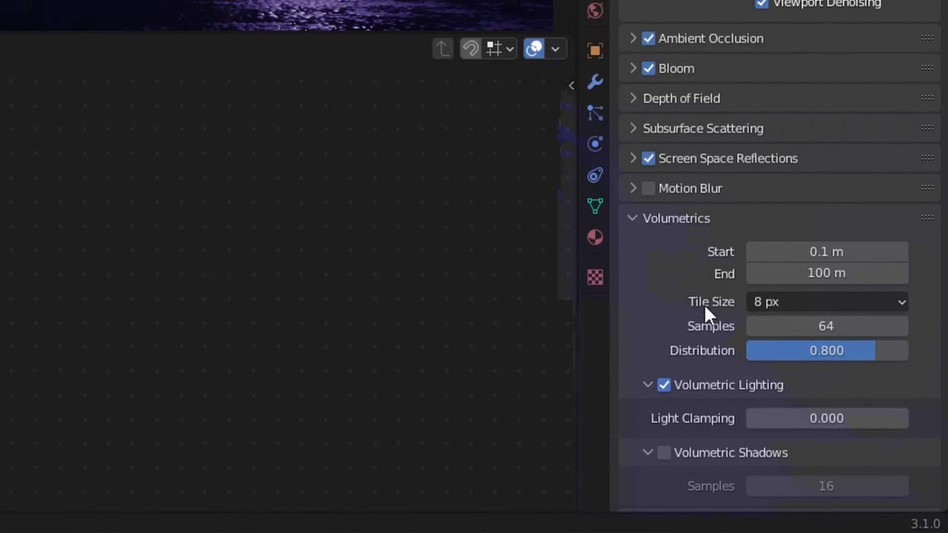
pyautogui.click(890, 429)
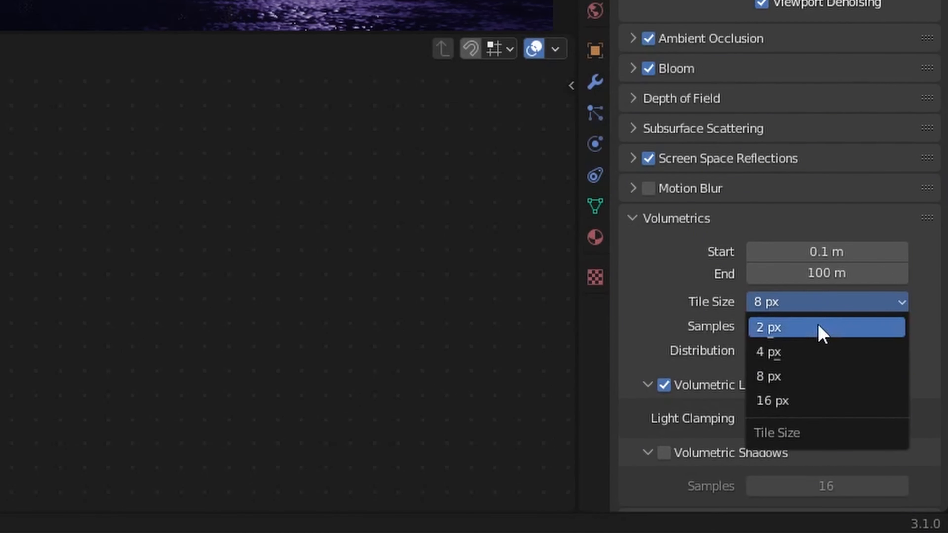
pyautogui.click(890, 436)
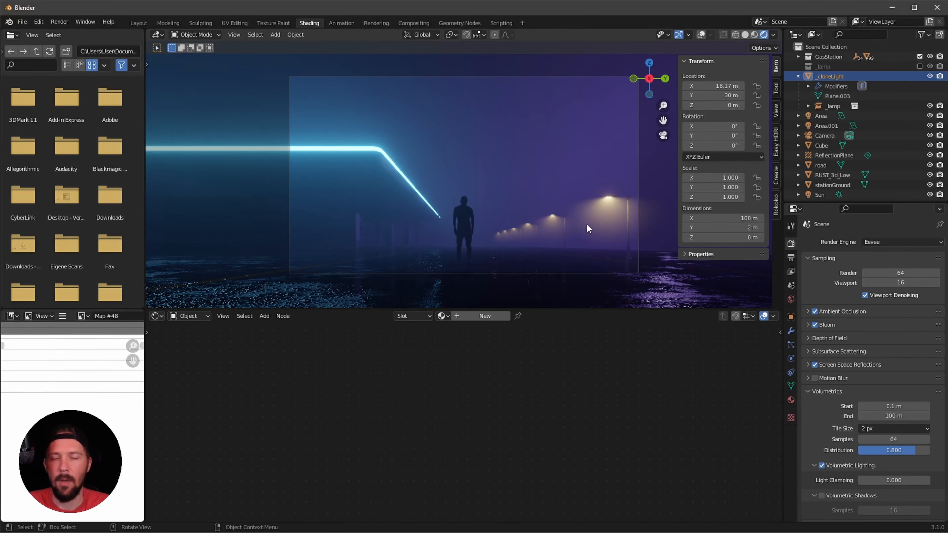
pyautogui.moveTo(627, 242); pyautogui.dragTo(483, 214, button='middle')
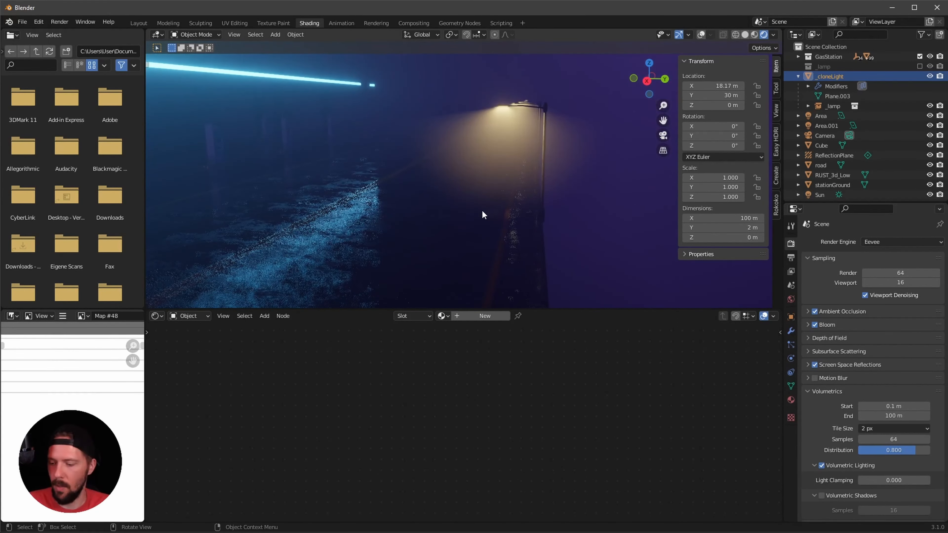
pyautogui.press('KP_0')
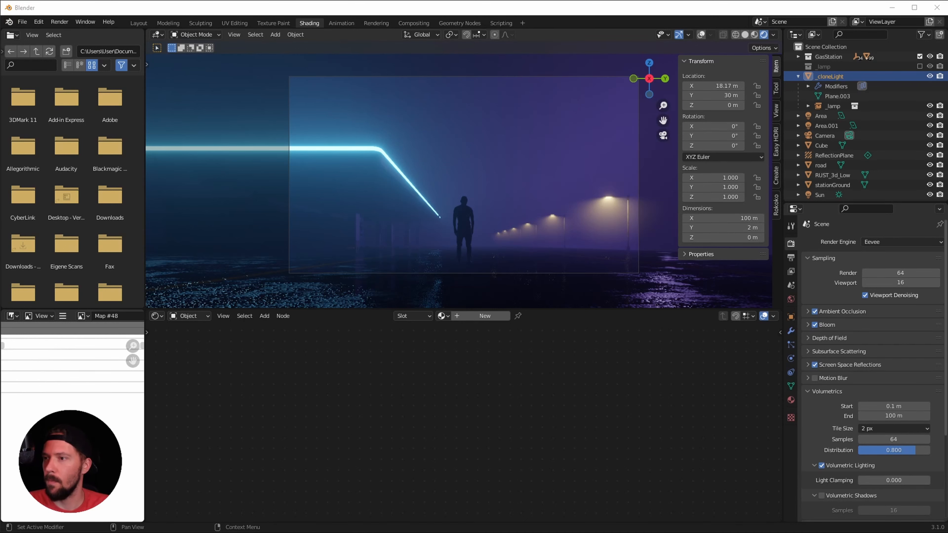
# - Add an area light at the scene origin and rename it _lightStation
pyautogui.click(496, 236)
pyautogui.hotkey('shift', 'a')
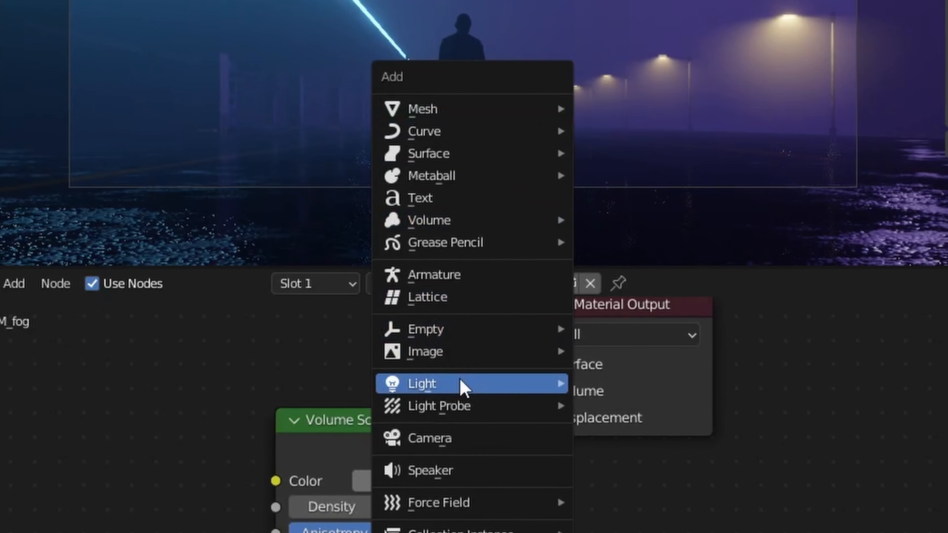
pyautogui.moveTo(463, 384)
pyautogui.click(660, 457)
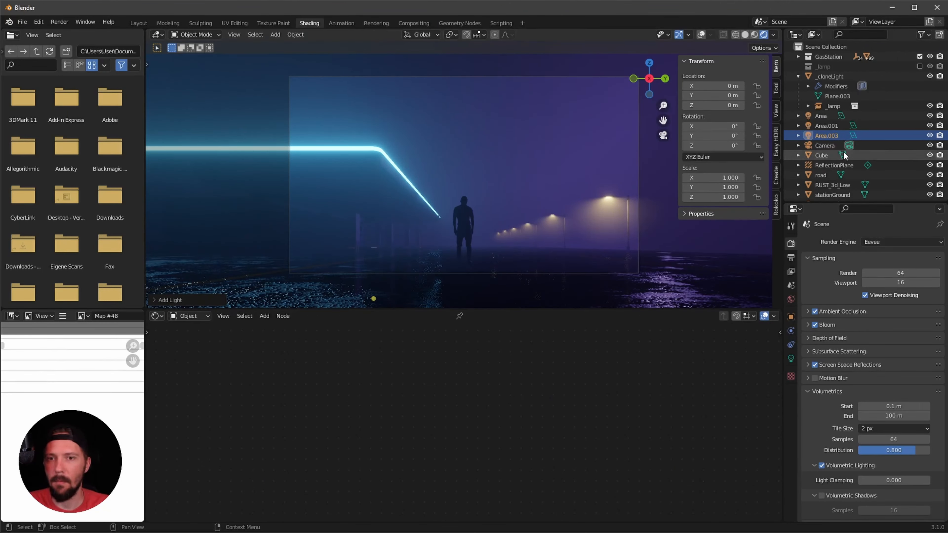
pyautogui.doubleClick(830, 137)
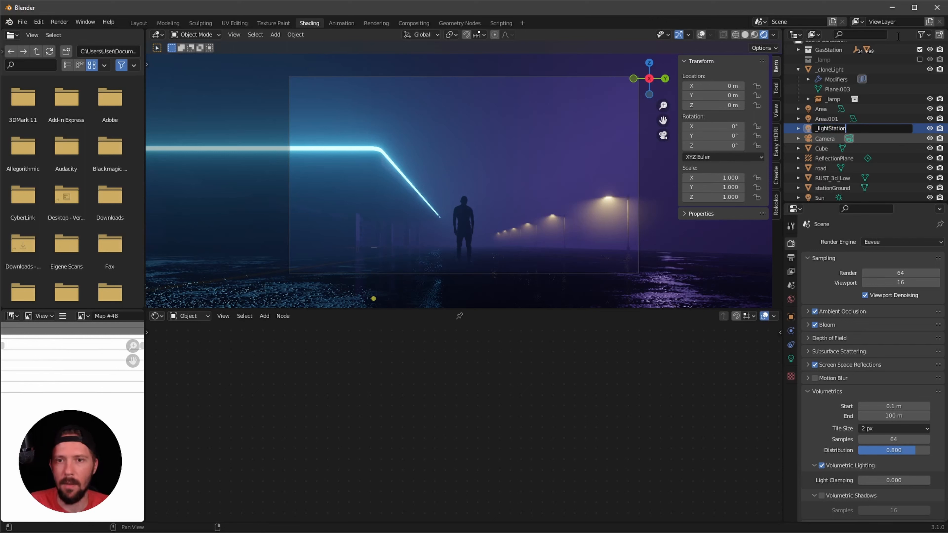
pyautogui.press('Return')
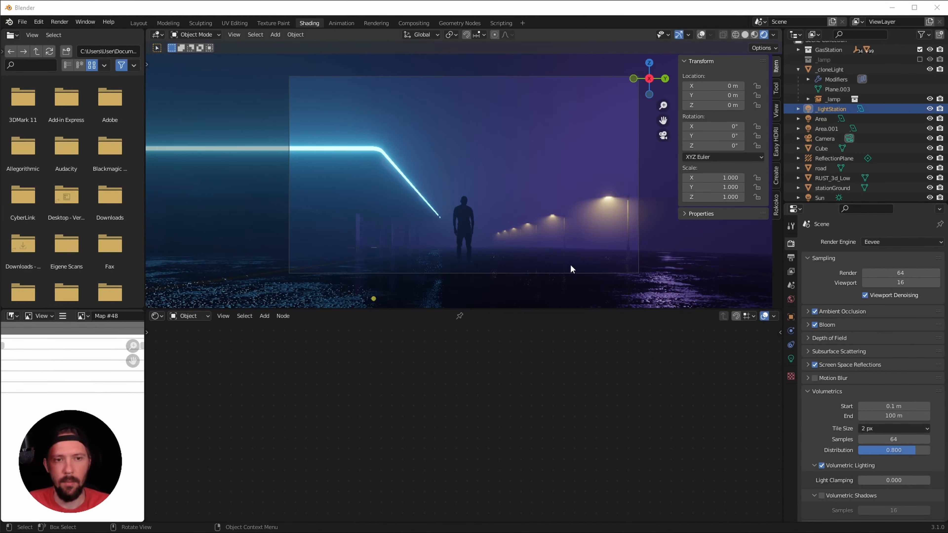
# - Frame _lightStation in the viewport and raise it along Z to about 0.67 m above the ground
pyautogui.click(539, 229)
pyautogui.press('KP_Decimal')
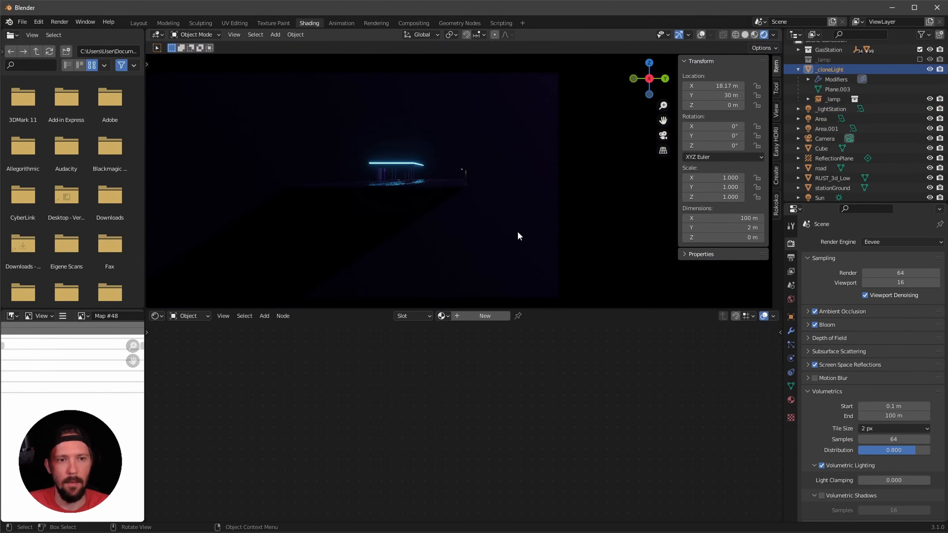
pyautogui.click(826, 109)
pyautogui.press('KP_Decimal')
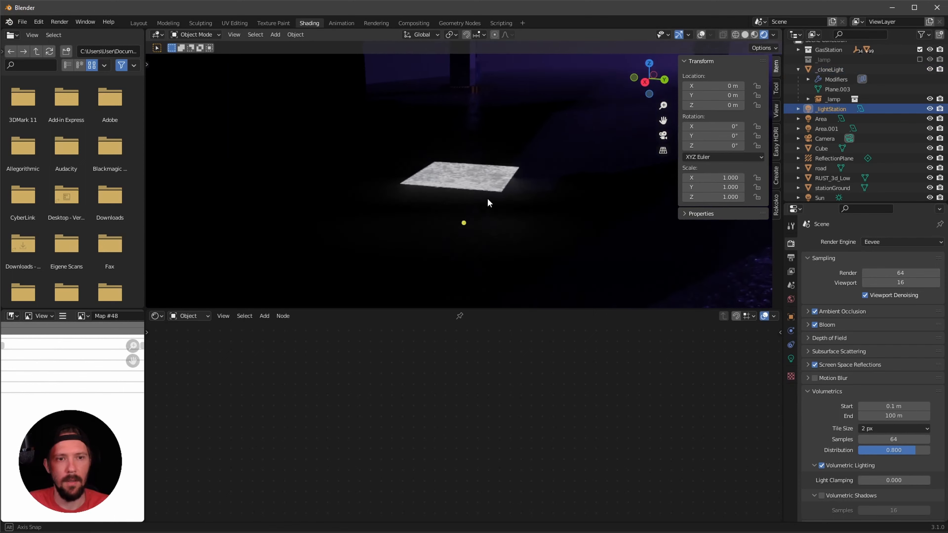
pyautogui.press('g')
pyautogui.press('z')
pyautogui.click(518, 142)
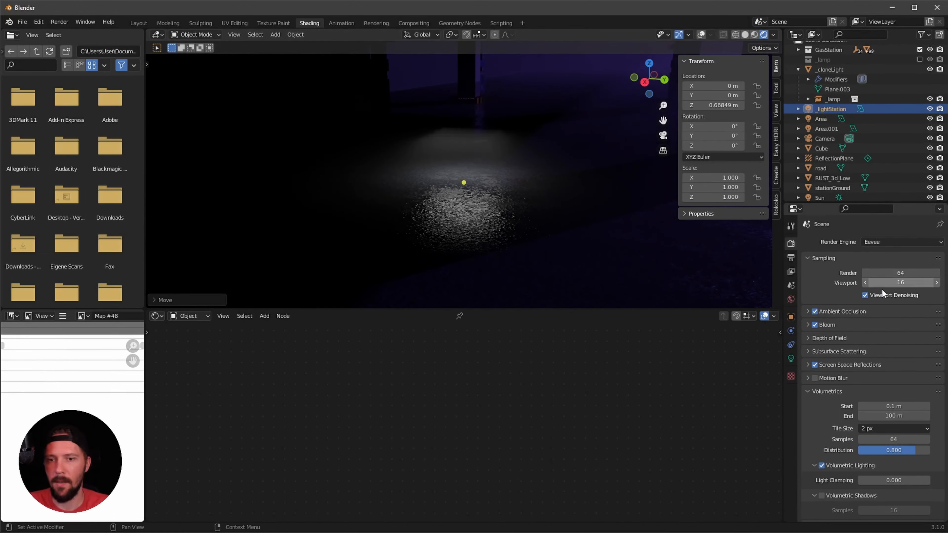
# - Give the _lightStation area light a warm salmon-pink colour
pyautogui.click(791, 358)
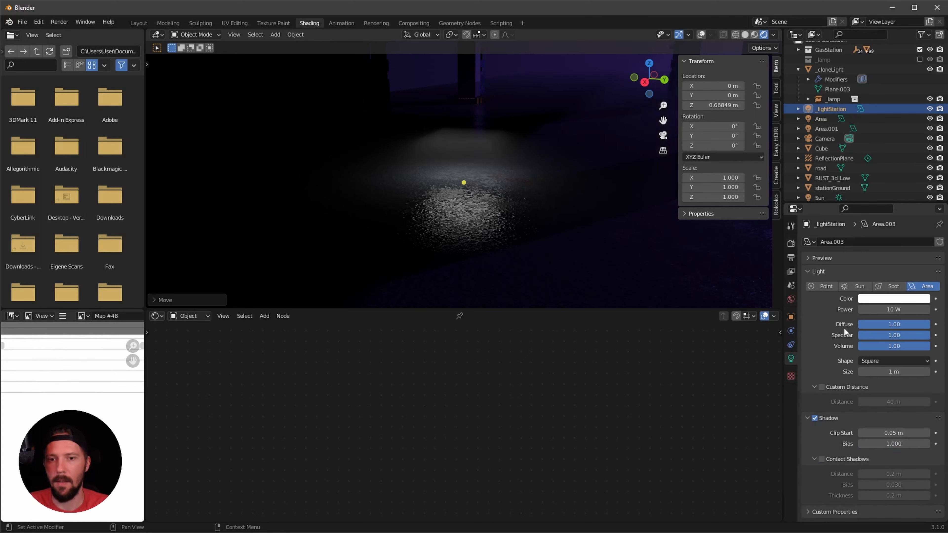
pyautogui.click(889, 301)
pyautogui.moveTo(878, 204); pyautogui.dragTo(874, 210)
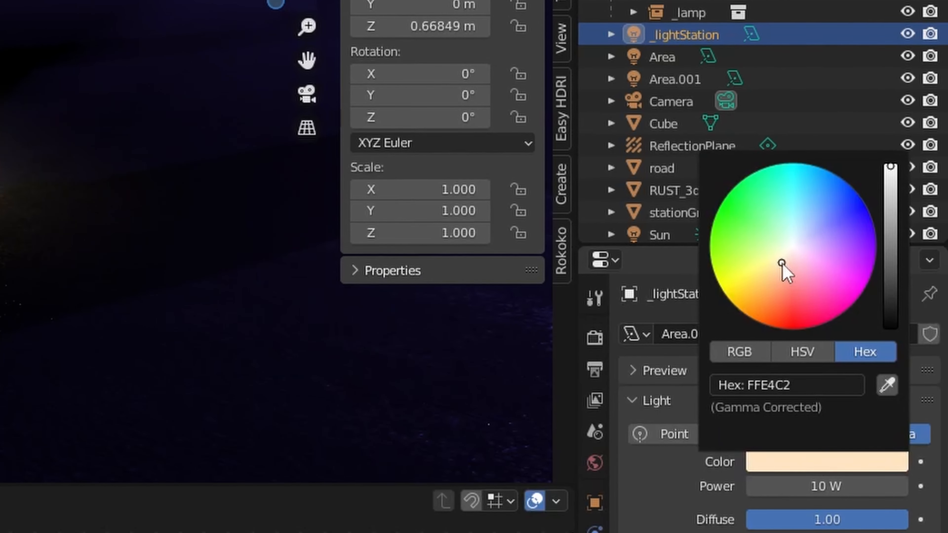
pyautogui.moveTo(782, 264); pyautogui.dragTo(801, 274)
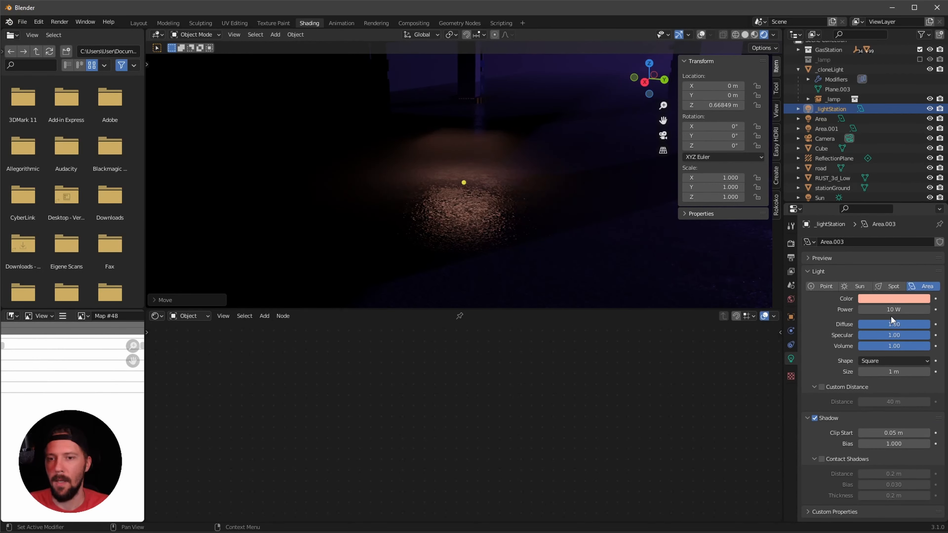
# - Set the _lightStation light's power to 100 W and its square size to 0.2 m
pyautogui.click(893, 309)
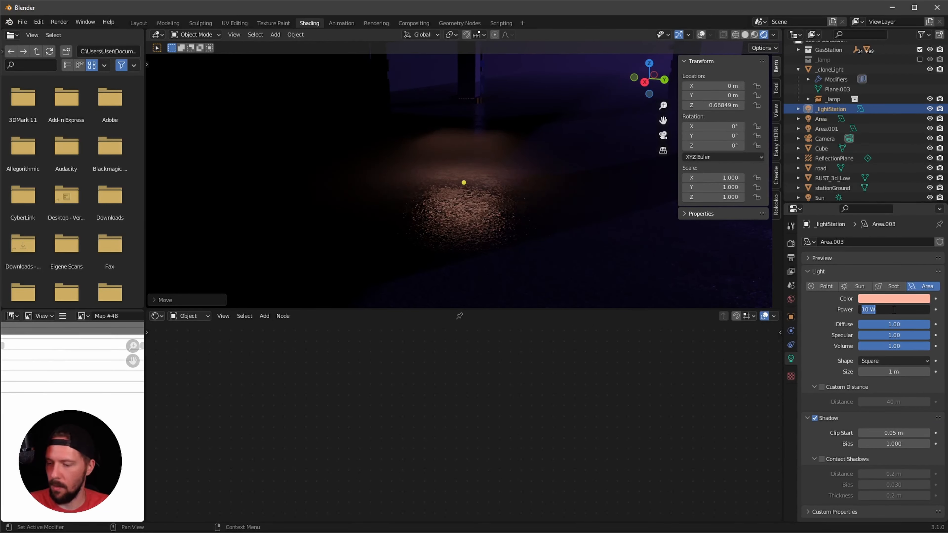
pyautogui.write('100')
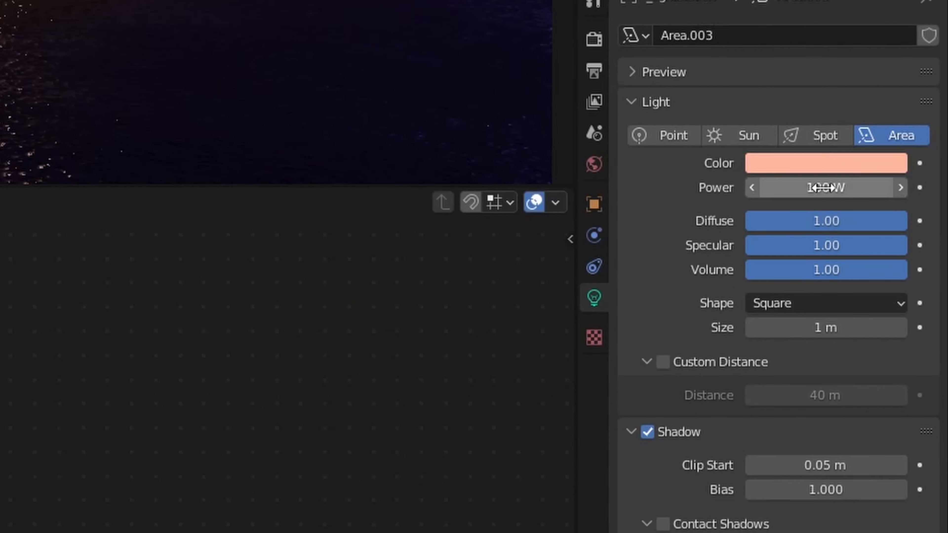
pyautogui.press('Return')
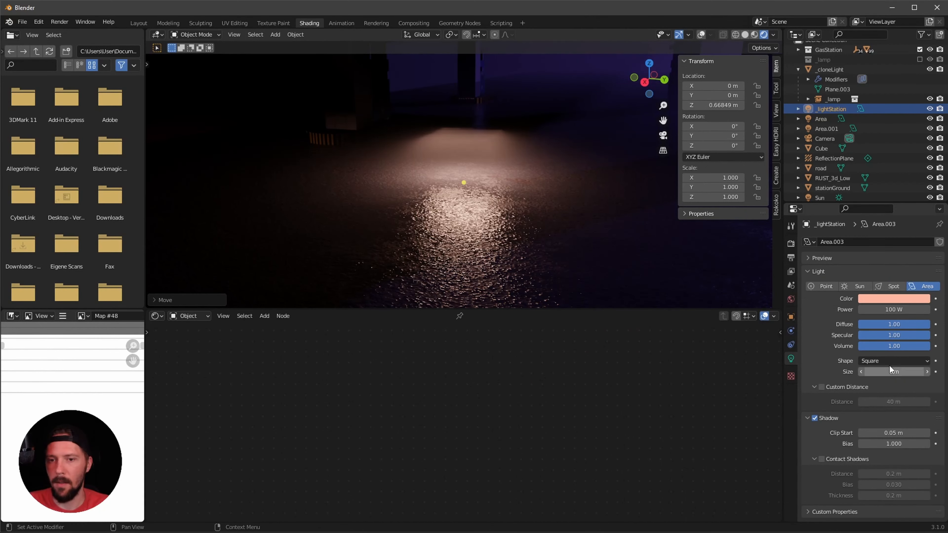
pyautogui.click(845, 335)
pyautogui.write('.2')
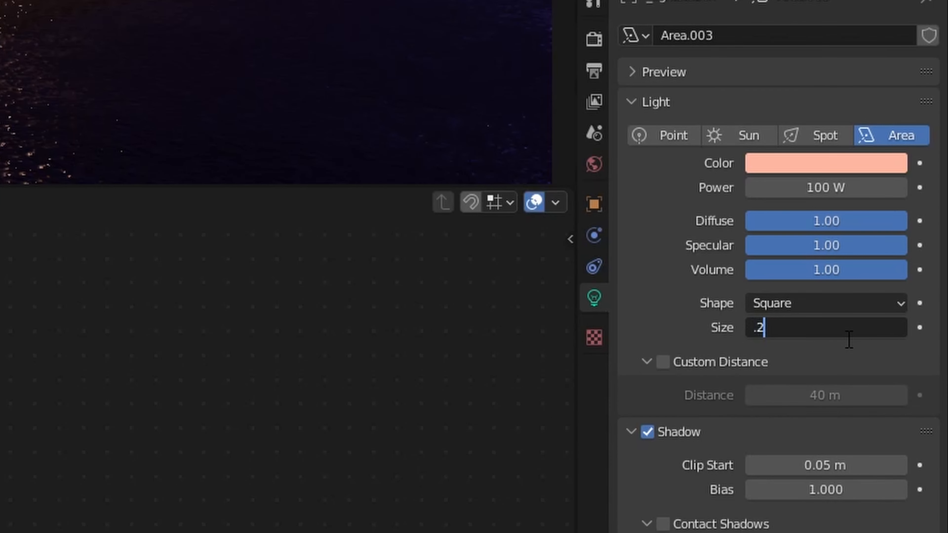
pyautogui.press('Return')
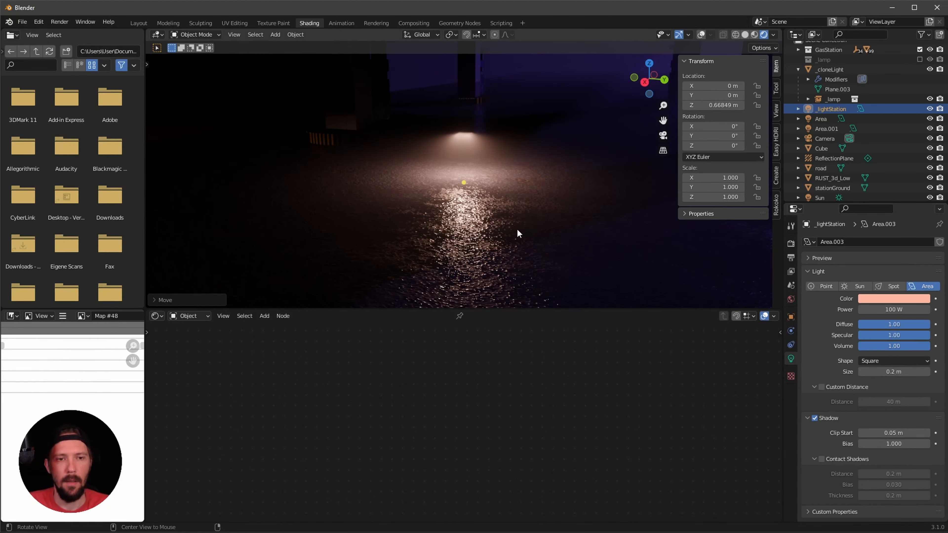
# - Hide _lightStation in the viewport and add a cube at the origin renamed GN_lights
pyautogui.keyDown('alt'); pyautogui.moveTo(518, 233); pyautogui.dragTo(525, 229); pyautogui.keyUp('alt')
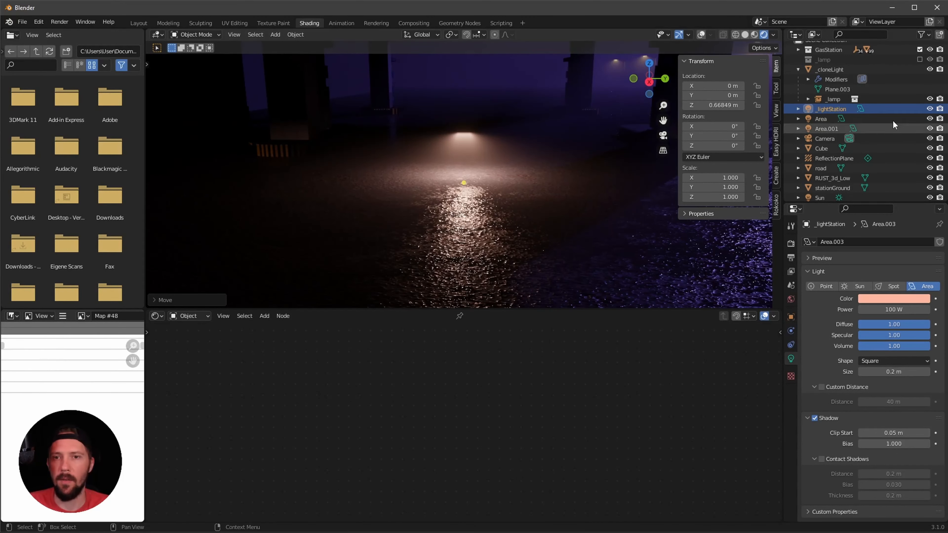
pyautogui.click(930, 109)
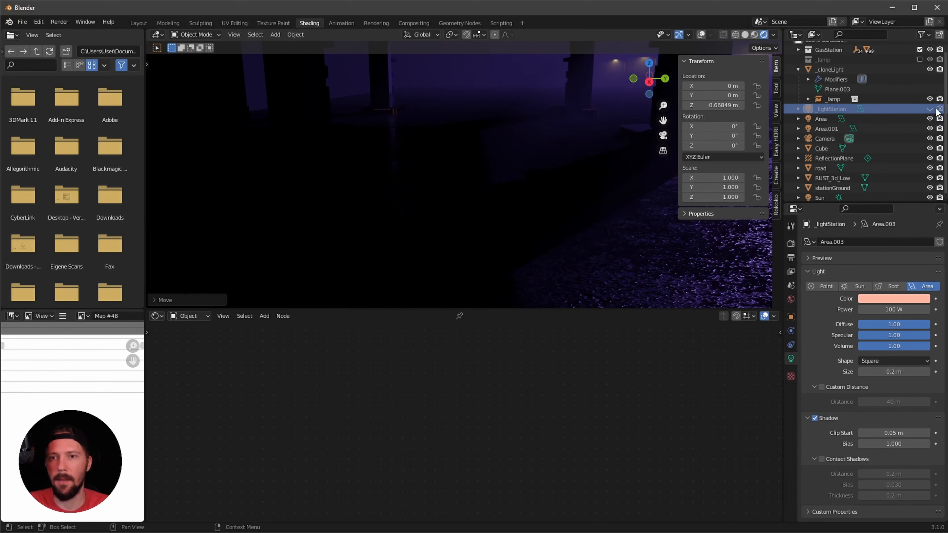
pyautogui.hotkey('shift', 'a')
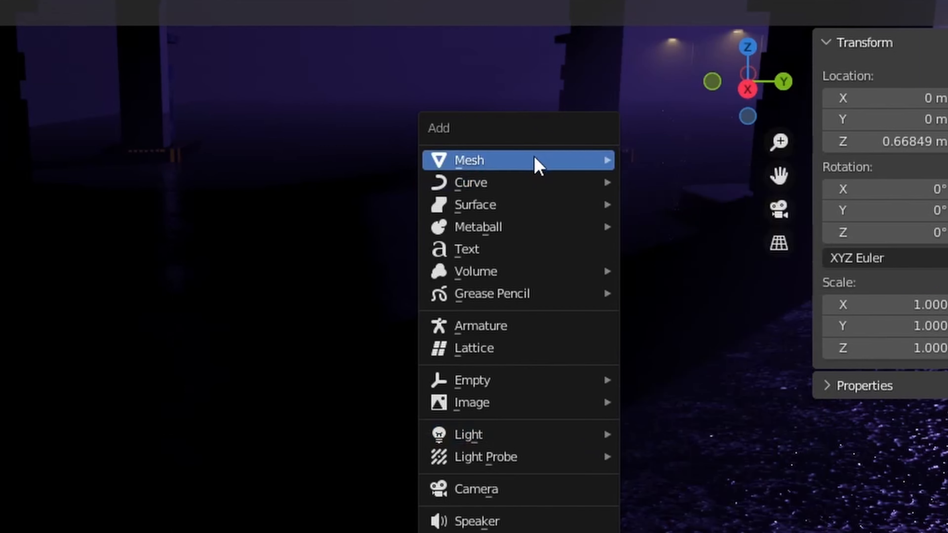
pyautogui.moveTo(556, 115)
pyautogui.click(601, 125)
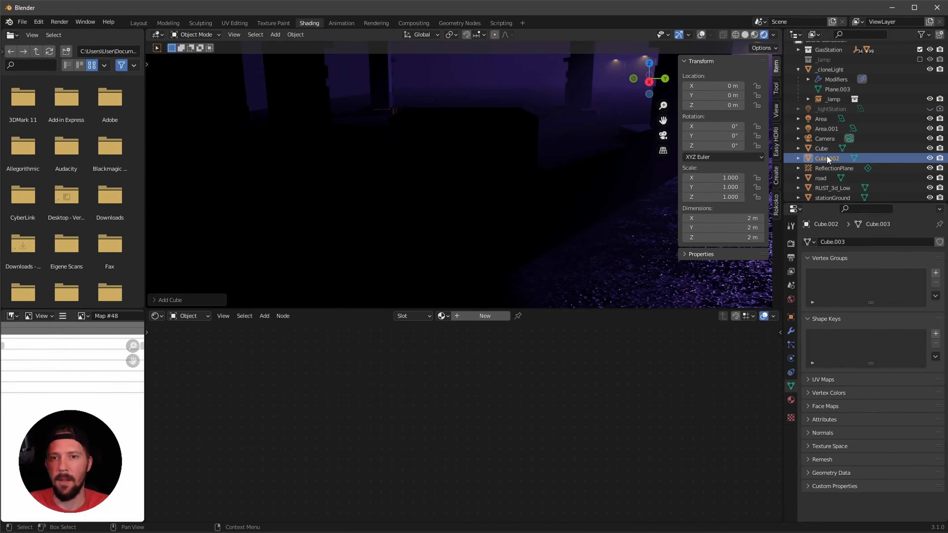
pyautogui.doubleClick(827, 148)
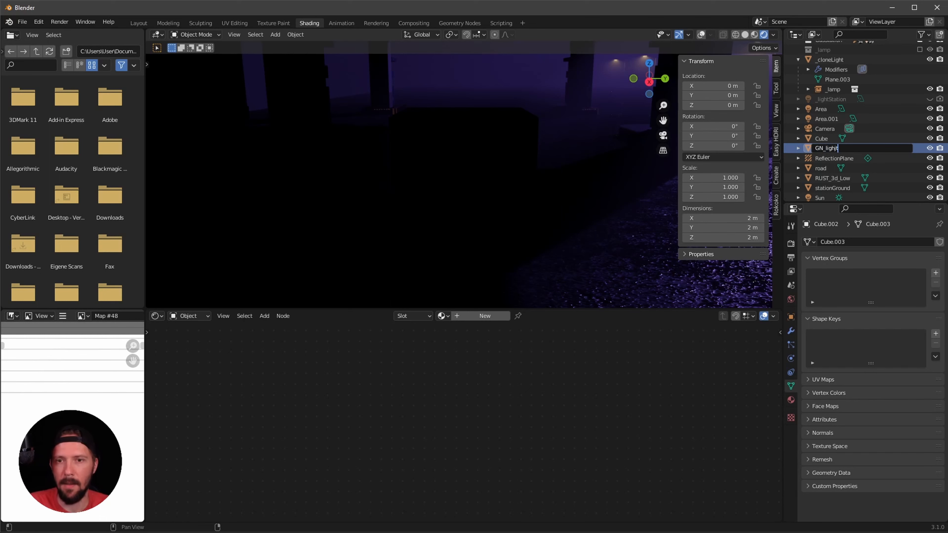
pyautogui.write('GN_lights')
pyautogui.press('Return')
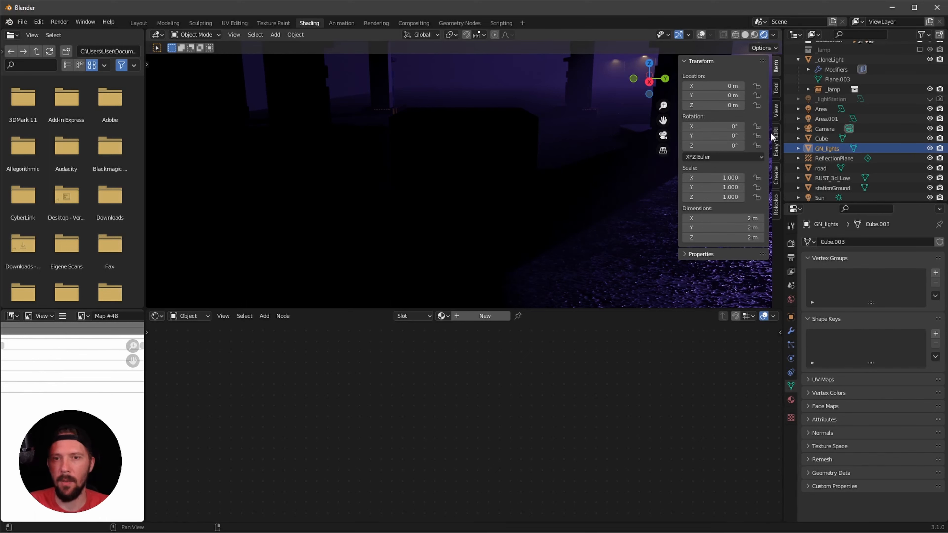
# - Switch to the Geometry Nodes workspace with the camera view and create a node tree named GN_lights on the GN_lights cube
pyautogui.click(457, 23)
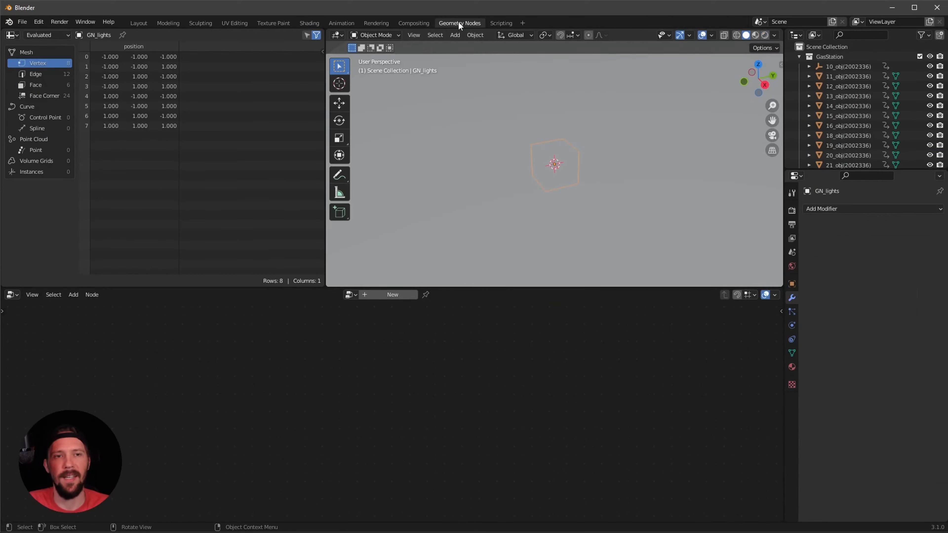
pyautogui.press('KP_0')
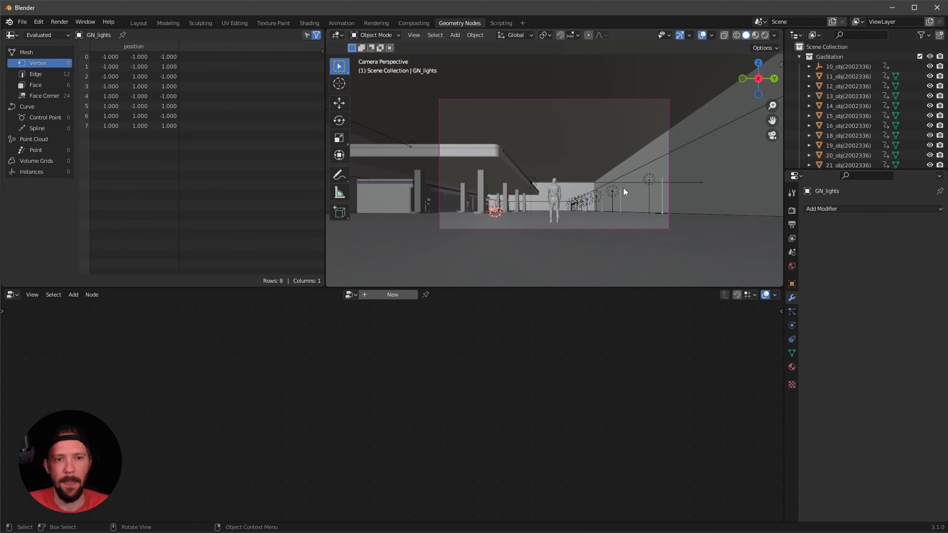
pyautogui.click(392, 295)
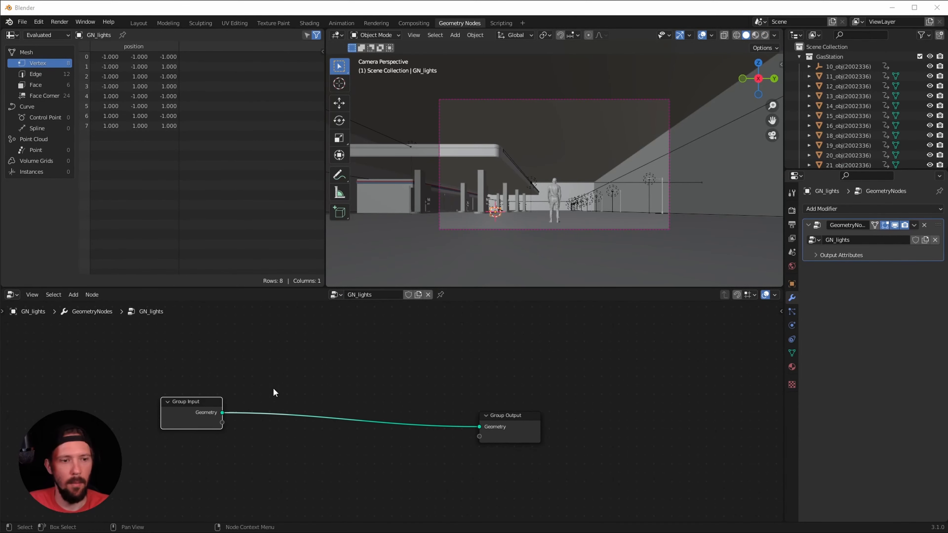
pyautogui.rightClick(273, 388)
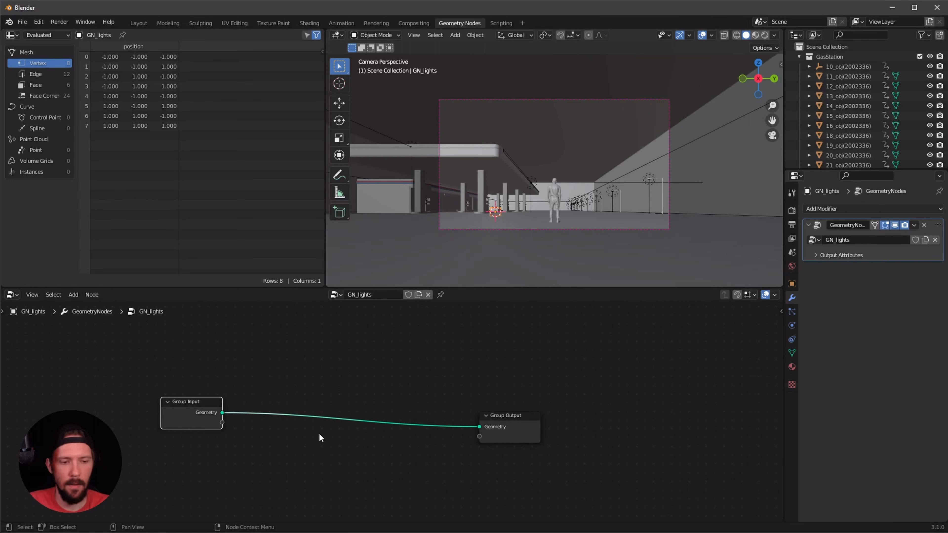
# - Cut the link between Group Input and Group Output and move Group Input farther away from the output
pyautogui.keyDown('shift'); pyautogui.moveTo(267, 444); pyautogui.dragTo(247, 354, button='right'); pyautogui.keyUp('shift')
pyautogui.press('x')
pyautogui.moveTo(188, 411); pyautogui.dragTo(87, 405)
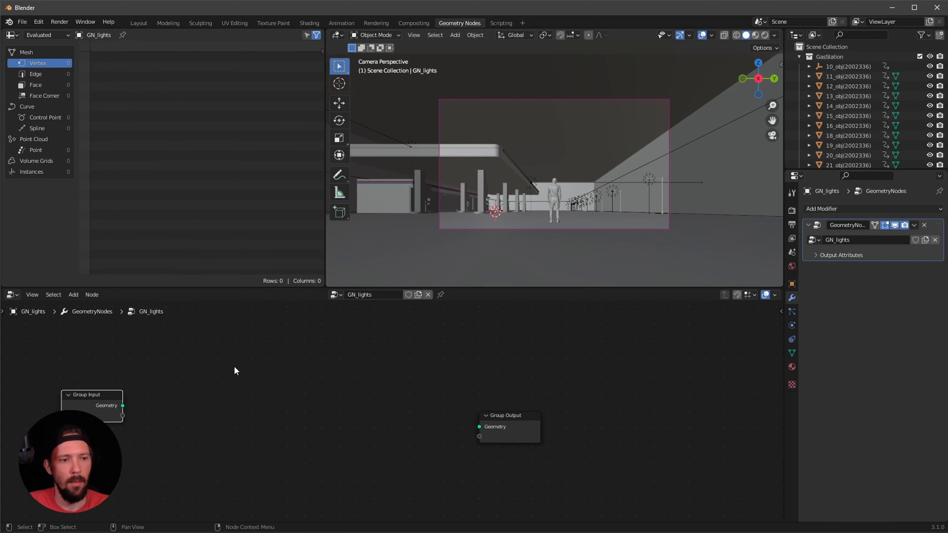
# - Add a Grid node between Group Input and Group Output in the GN_lights node tree
pyautogui.hotkey('shift', 'a')
pyautogui.click(246, 269)
pyautogui.write('gr')
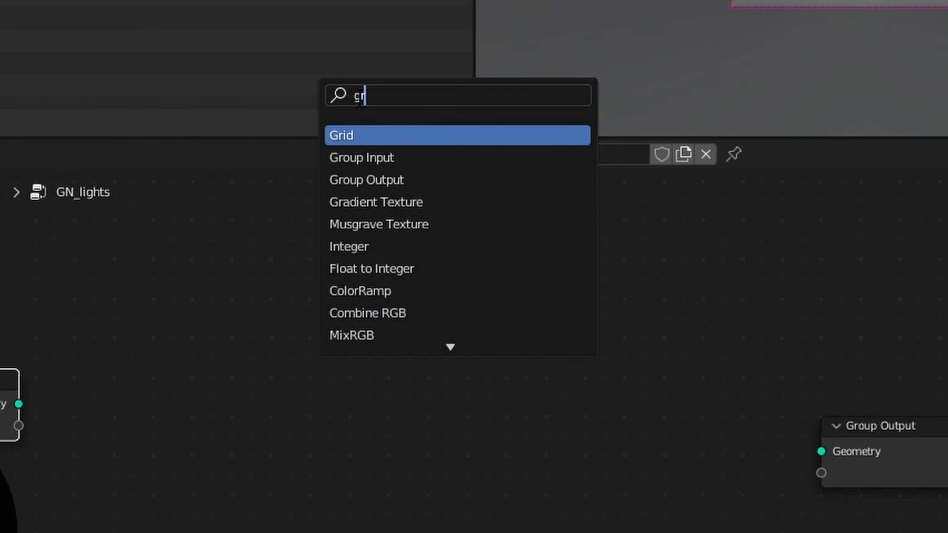
pyautogui.press('Return')
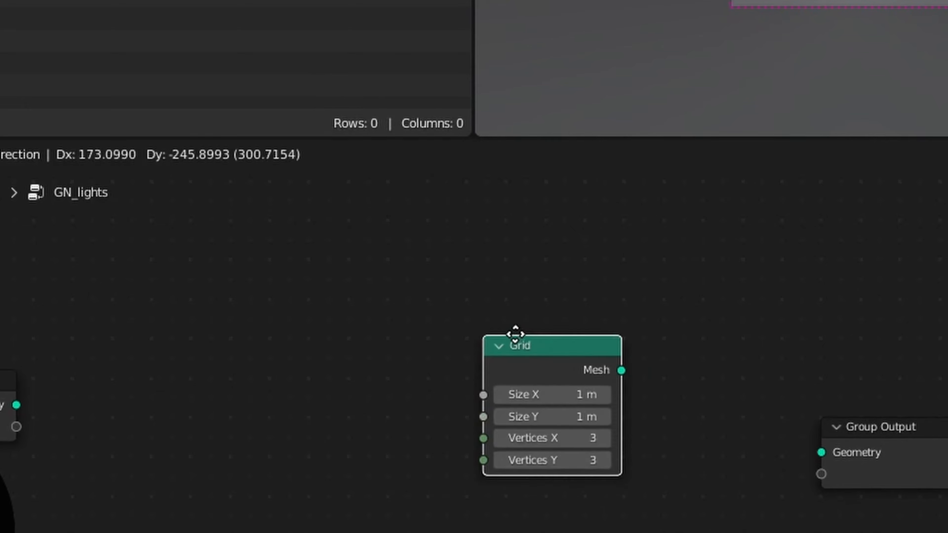
pyautogui.click(296, 215)
# - Add an Object Info node and place it just below the Grid node
pyautogui.hotkey('shift', 'a')
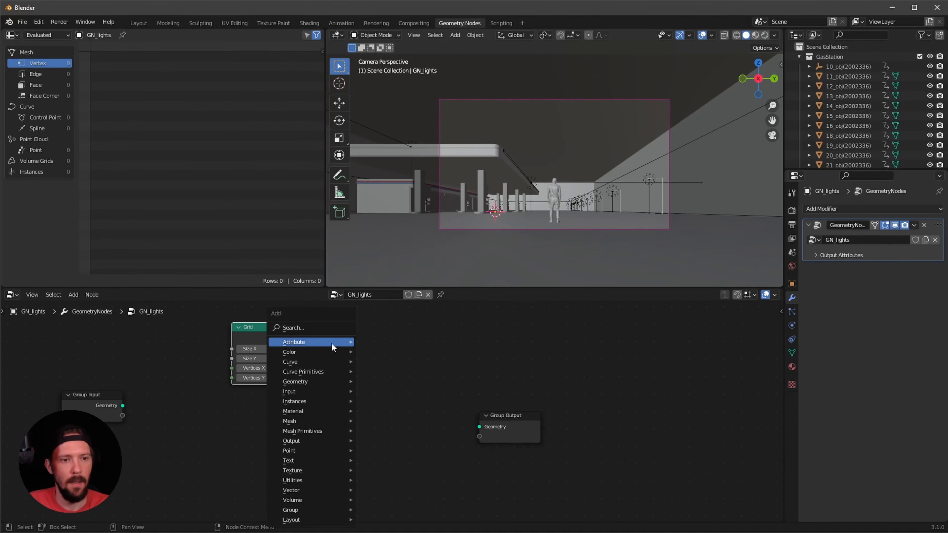
pyautogui.click(493, 230)
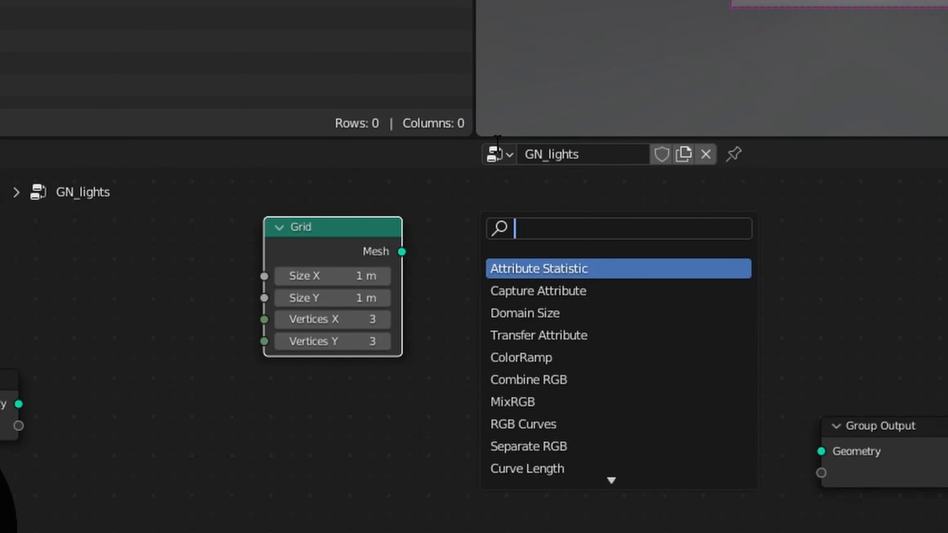
pyautogui.write('info')
pyautogui.press('Return')
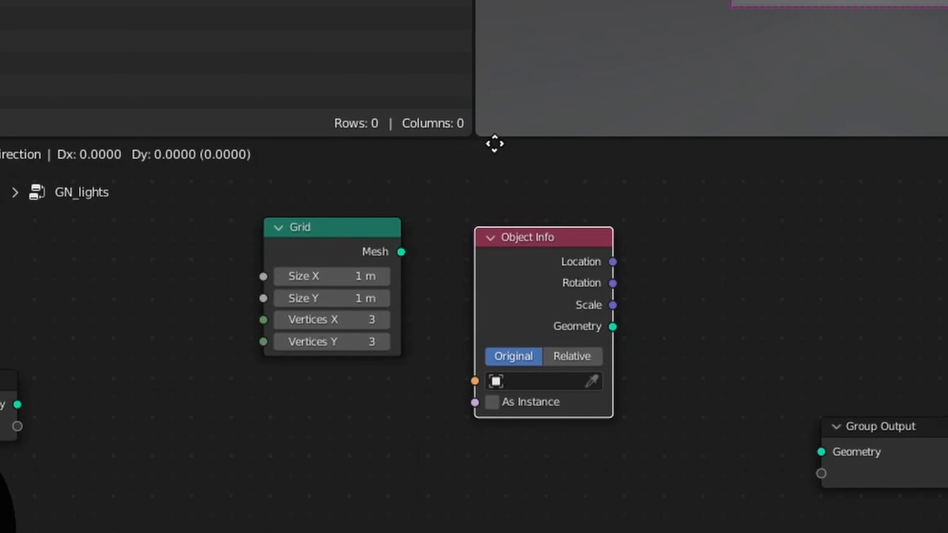
pyautogui.click(493, 144)
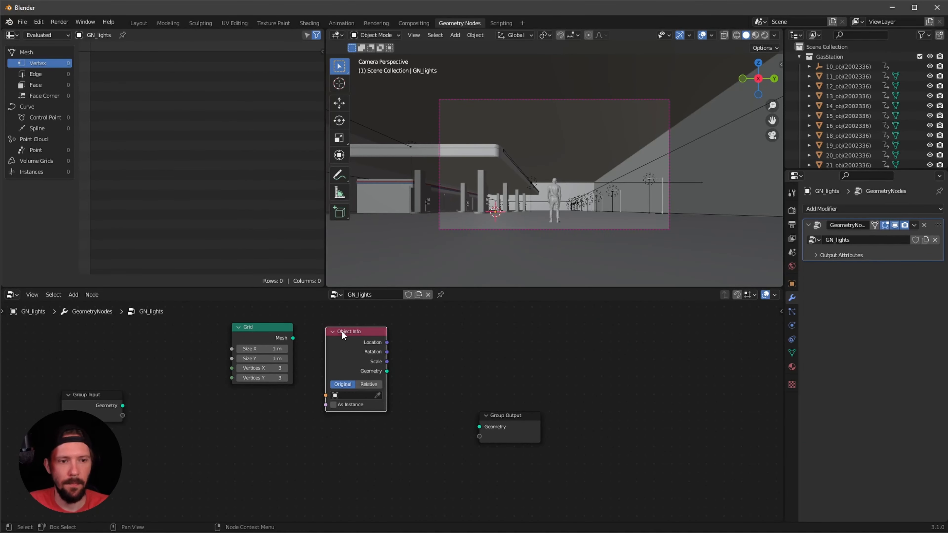
pyautogui.moveTo(342, 332); pyautogui.dragTo(252, 388)
# - Add an Instance on Points node between the Grid node and Group Output
pyautogui.hotkey('shift', 'a')
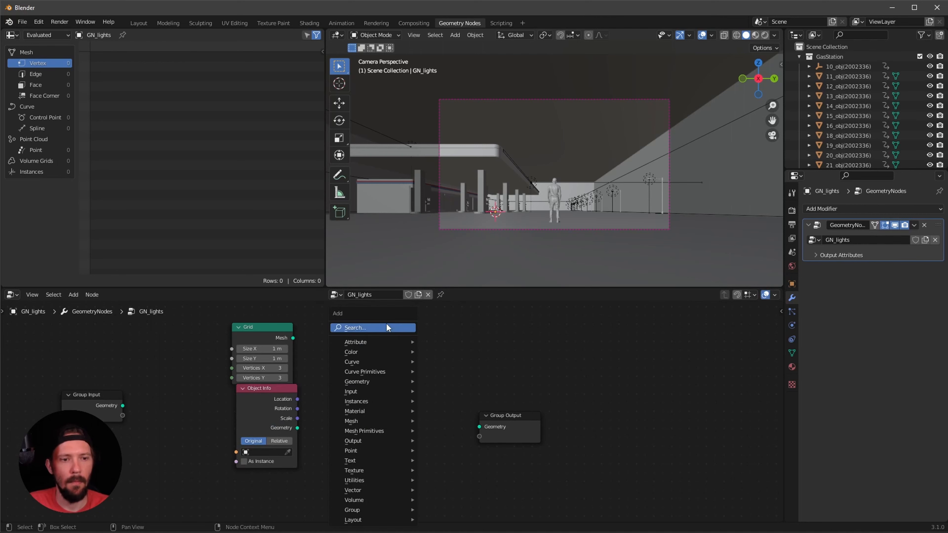
pyautogui.click(385, 326)
pyautogui.write('i')
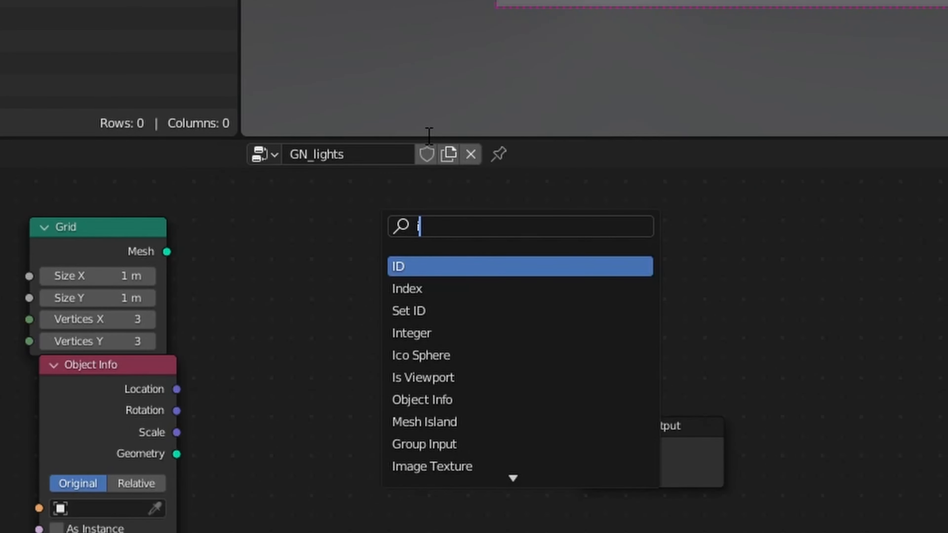
pyautogui.write('nstance')
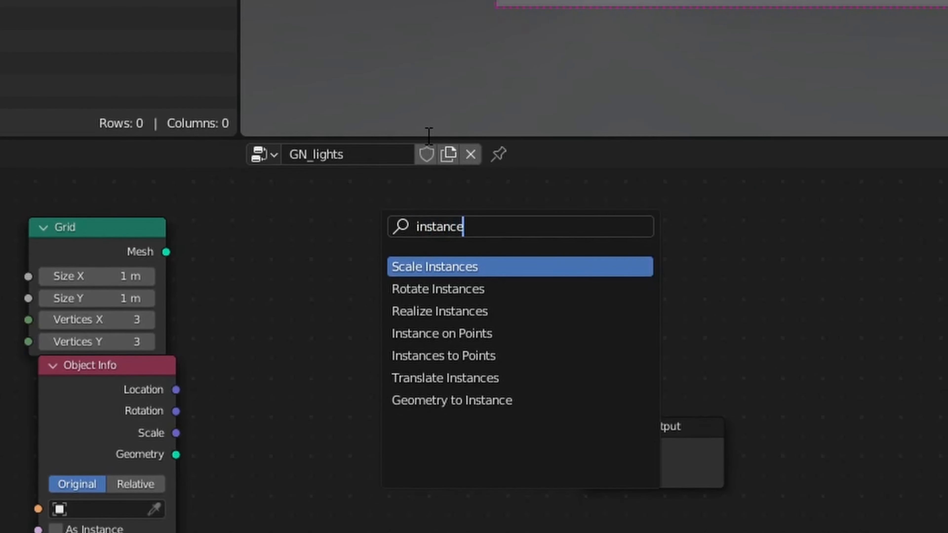
pyautogui.press('Down')
pyautogui.press('Down')
pyautogui.press('Down')
pyautogui.press('Return')
pyautogui.click(425, 136)
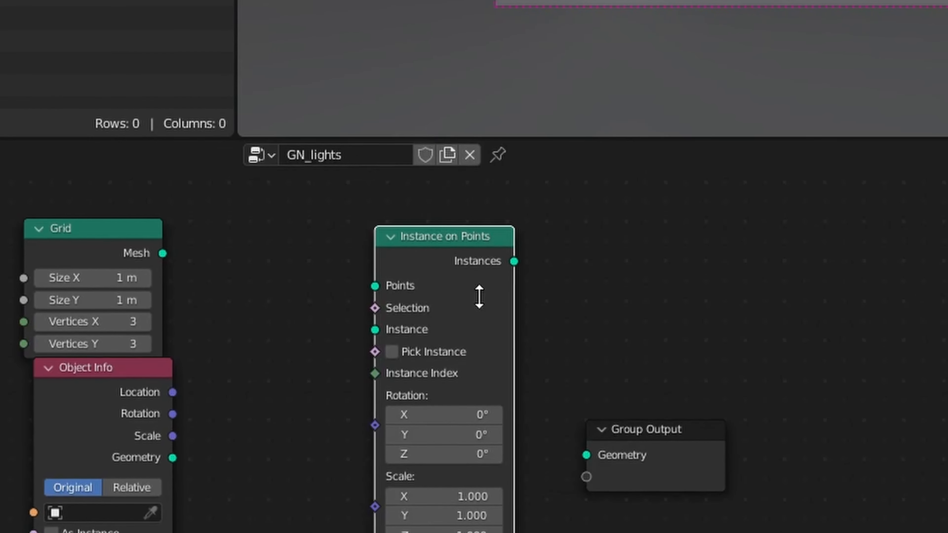
# - Link Grid's Mesh to Points, Object Info's Geometry to Instance, and the Instances output to Group Output's Geometry
pyautogui.click(161, 362)
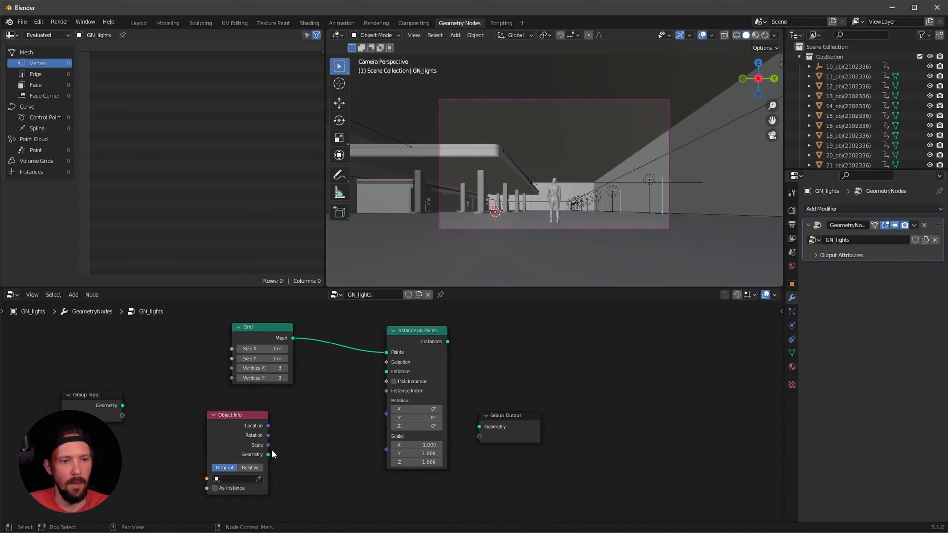
pyautogui.moveTo(268, 454); pyautogui.dragTo(392, 376)
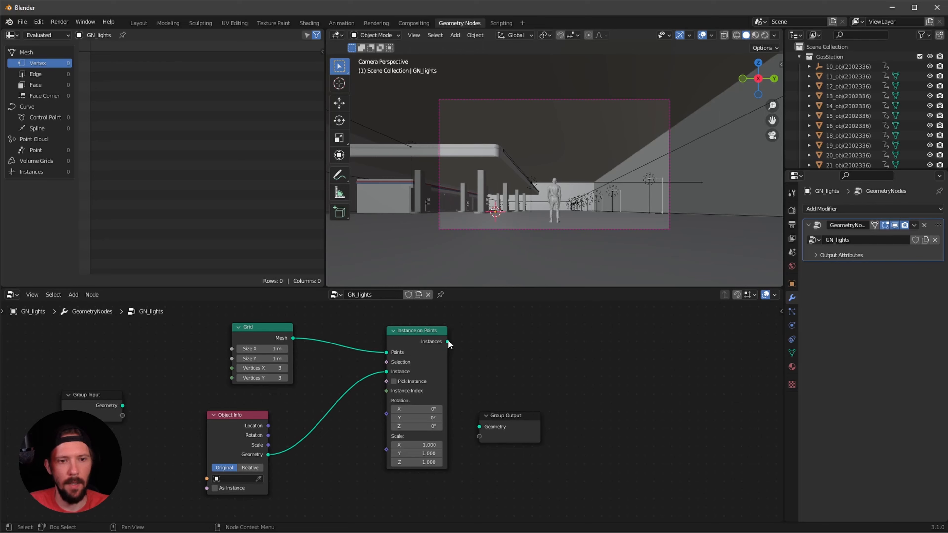
pyautogui.moveTo(447, 342); pyautogui.dragTo(482, 421)
# - Switch the viewport to Rendered shading, turn off overlays and look toward the underside of the station canopy
pyautogui.press('z')
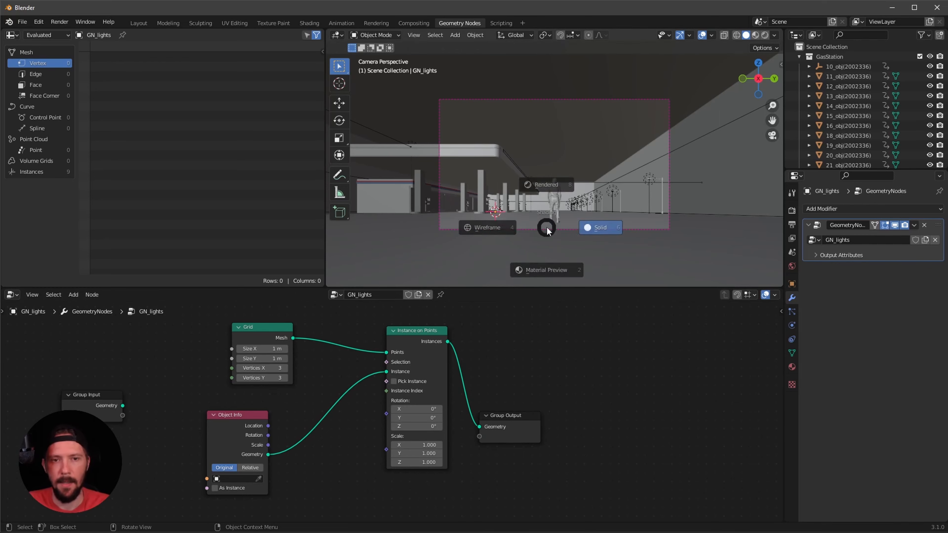
pyautogui.click(553, 175)
pyautogui.moveTo(569, 199)
pyautogui.mouseDown(button='middle')
pyautogui.moveTo(522, 195)
pyautogui.moveTo(611, 233)
pyautogui.moveTo(569, 218)
pyautogui.mouseUp(button='middle')
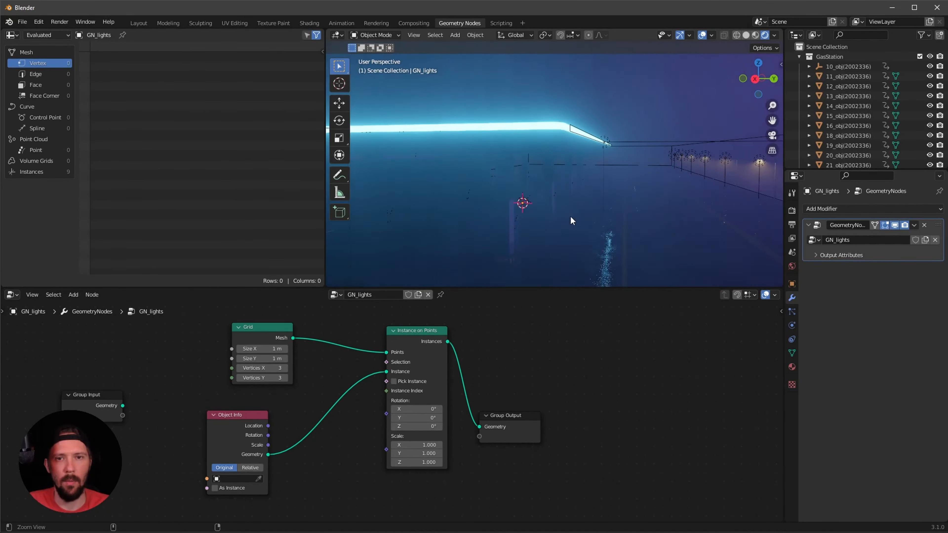
pyautogui.click(702, 35)
pyautogui.moveTo(603, 205)
pyautogui.keyDown('alt'); pyautogui.mouseDown()
pyautogui.moveTo(603, 196)
pyautogui.moveTo(607, 204)
pyautogui.mouseUp(); pyautogui.keyUp('alt')
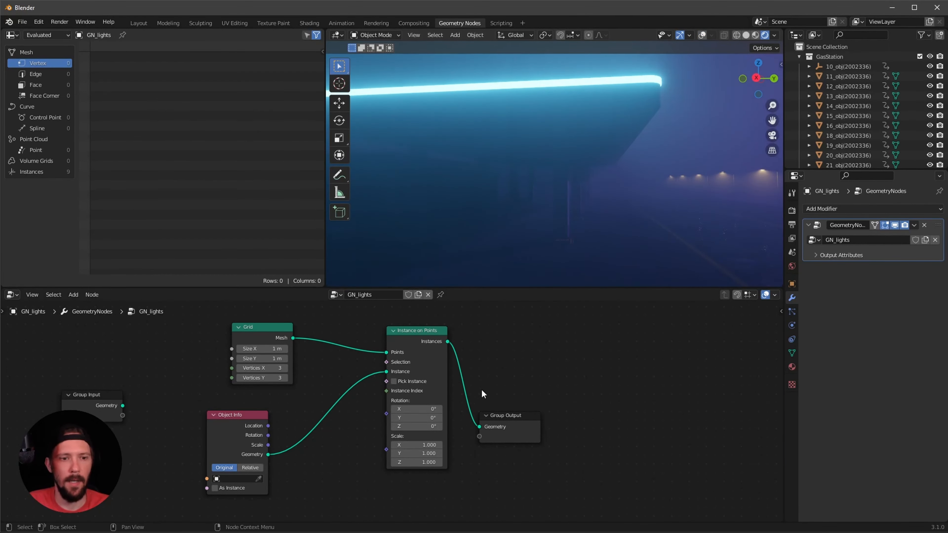
# - Choose _lightStation as the Object Info node's object and enable As Instance
pyautogui.click(233, 478)
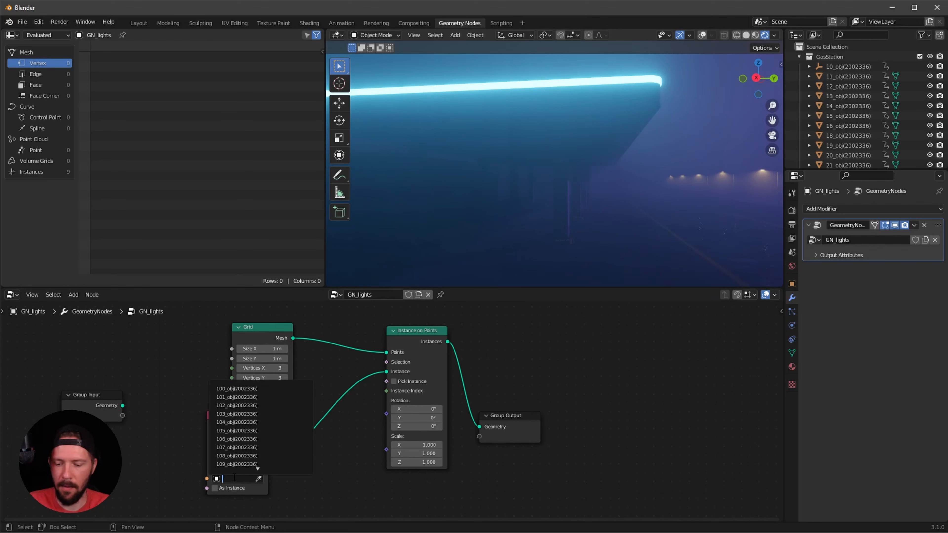
pyautogui.write('light')
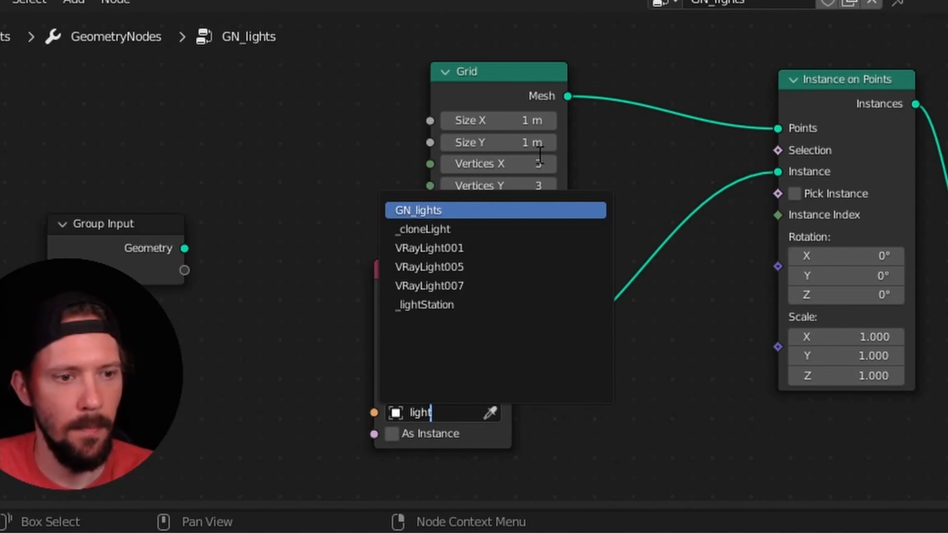
pyautogui.click(425, 305)
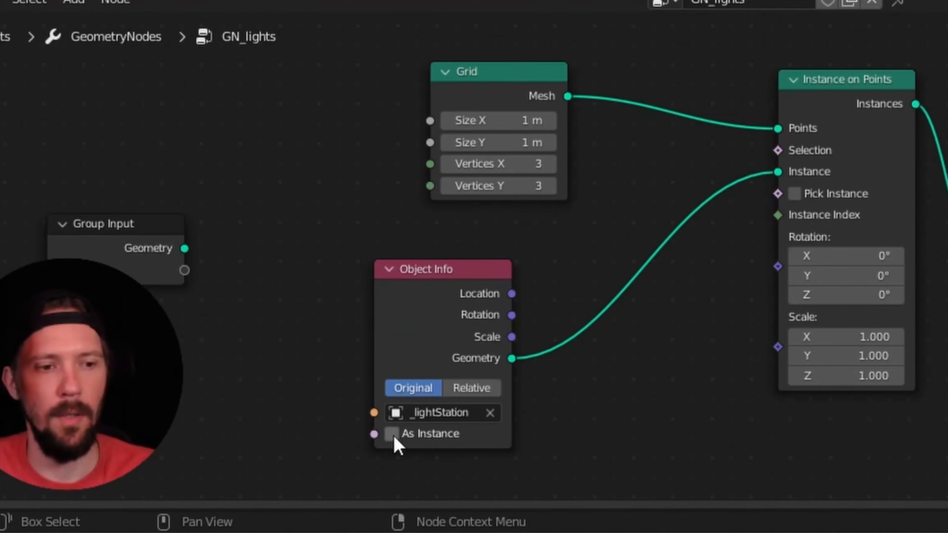
pyautogui.click(215, 488)
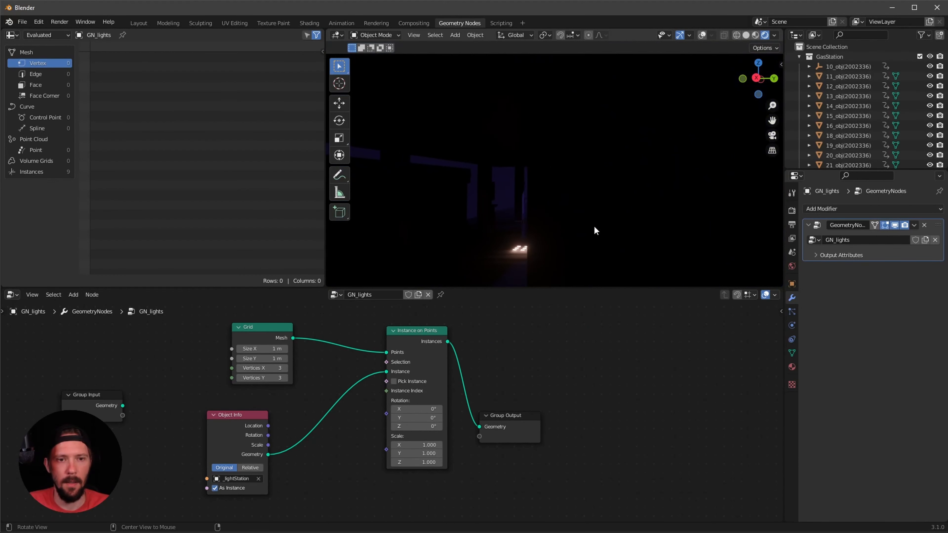
# - Set the Grid node's Size X to 33.4 m, Size Y to 8 m and Vertices X to 6
pyautogui.keyDown('alt'); pyautogui.moveTo(593, 225); pyautogui.dragTo(620, 198); pyautogui.keyUp('alt')
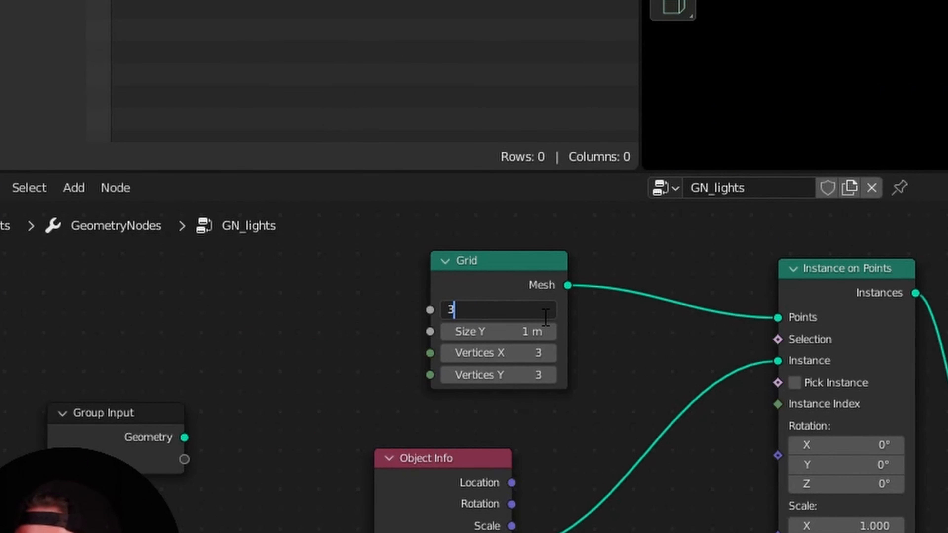
pyautogui.write('3.4')
pyautogui.press('Tab')
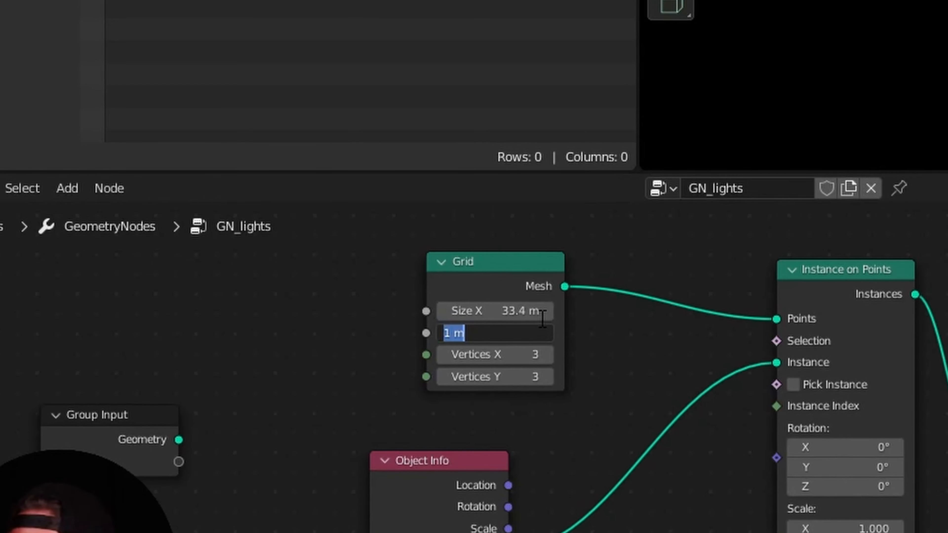
pyautogui.write('8')
pyautogui.press('Return')
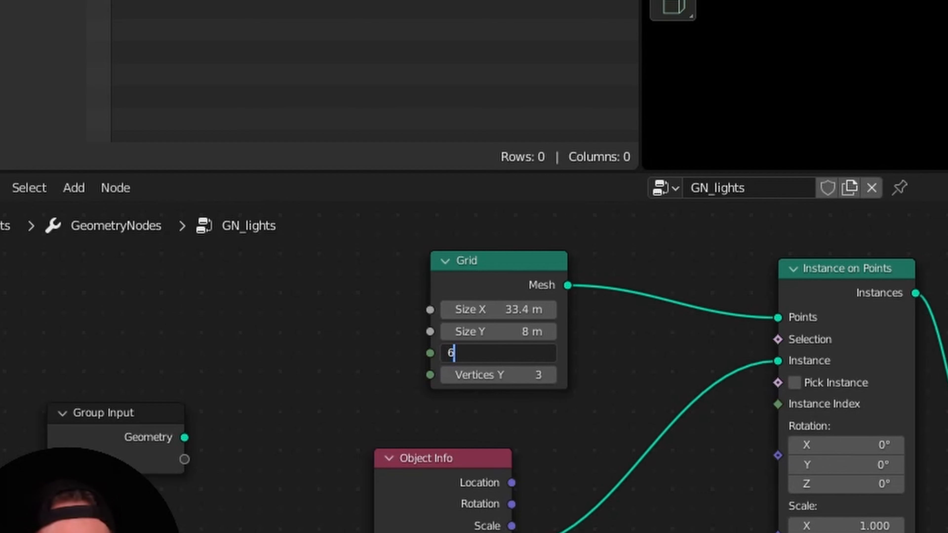
pyautogui.write('6')
pyautogui.press('Tab')
pyautogui.press('Return')
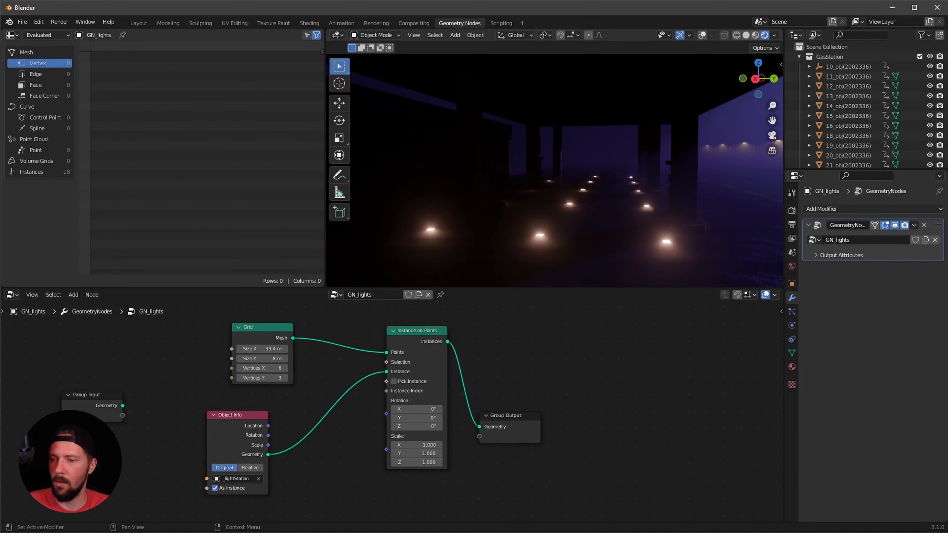
# - Move Group Output farther away and insert a Transform node on the link from Instance on Points
pyautogui.moveTo(522, 413); pyautogui.dragTo(616, 414)
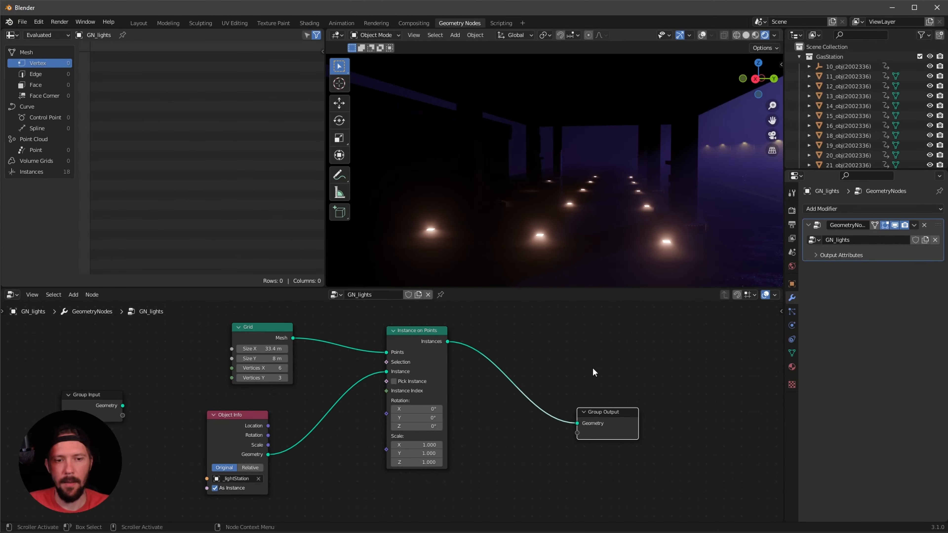
pyautogui.hotkey('shift', 'a')
pyautogui.click(572, 332)
pyautogui.write('tra')
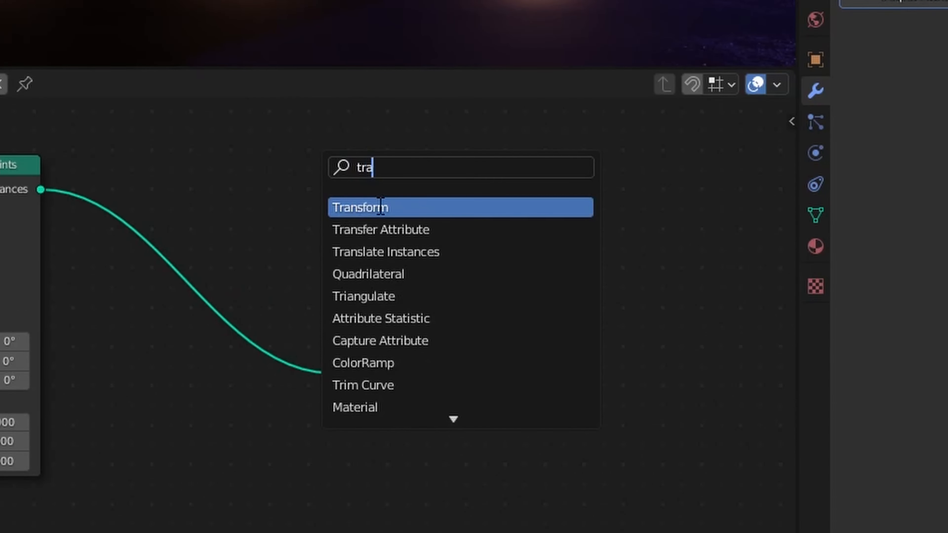
pyautogui.press('Return')
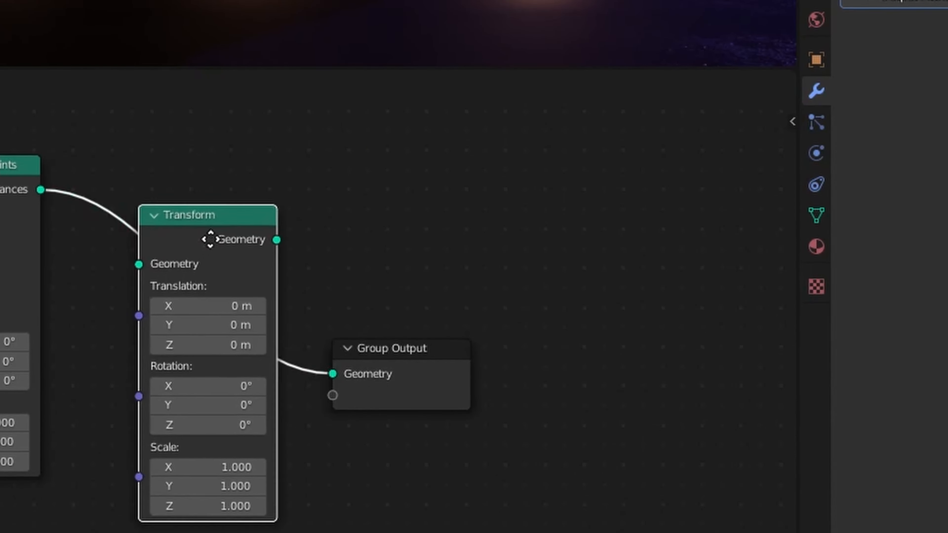
pyautogui.click(210, 239)
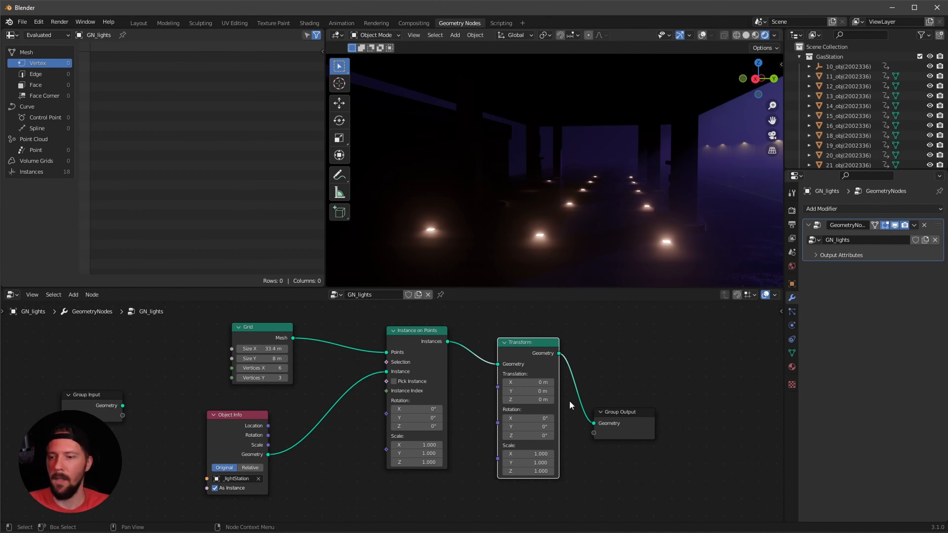
# - Set the Transform node's Z translation to 5.9 m and check the station lights through the camera
pyautogui.click(541, 400)
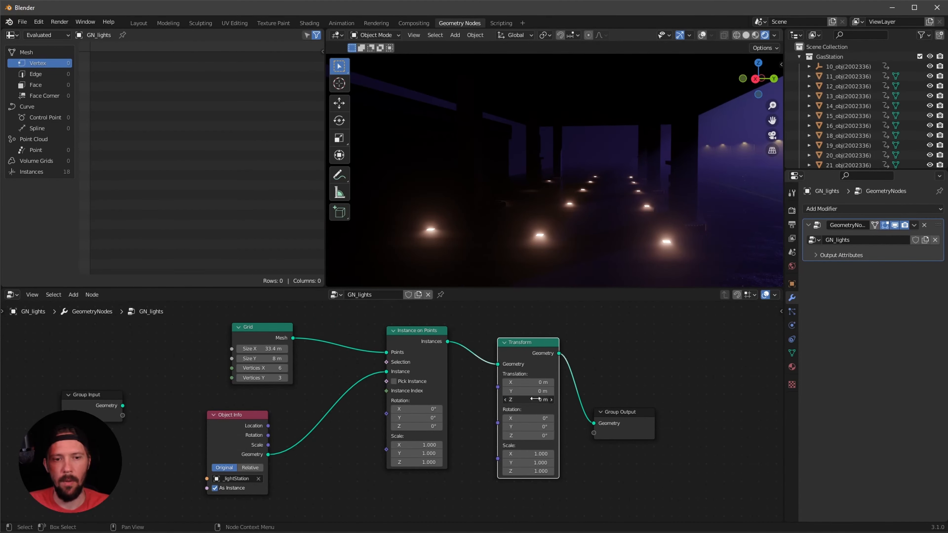
pyautogui.write('5.9')
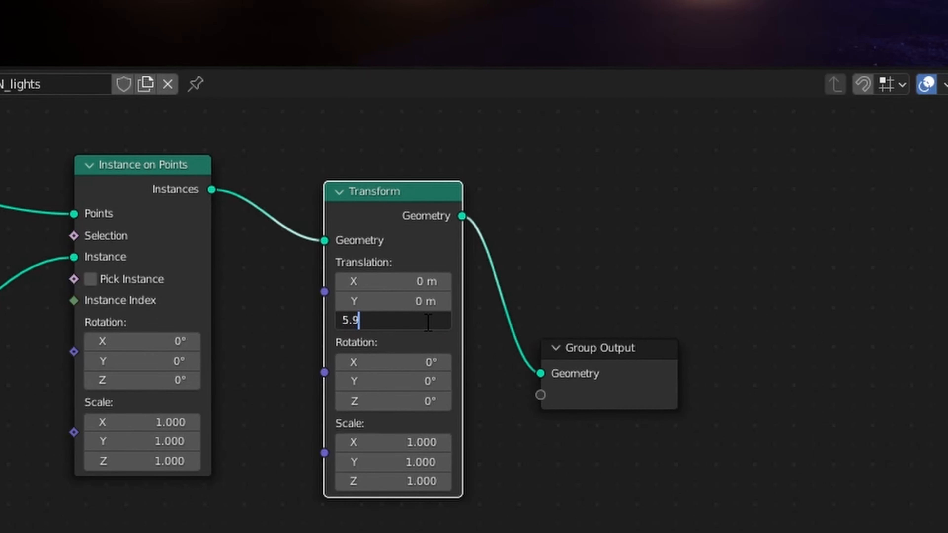
pyautogui.press('Return')
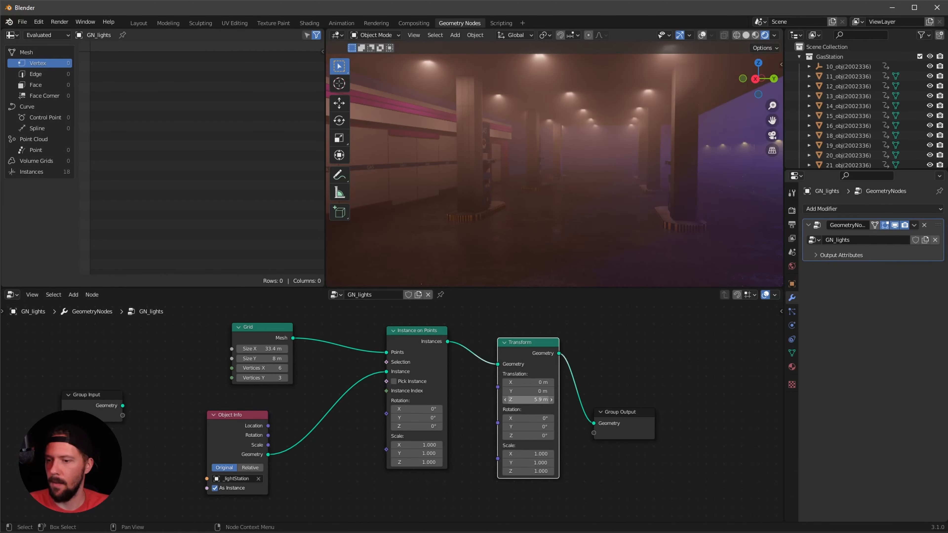
pyautogui.click(617, 242)
pyautogui.press('KP_0')
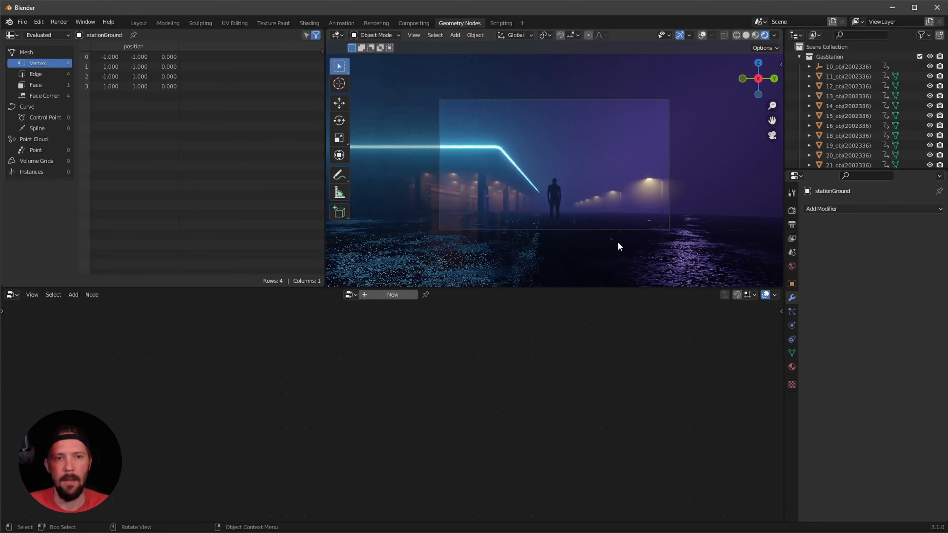
pyautogui.keyDown('ctrl'); pyautogui.moveTo(582, 235); pyautogui.dragTo(745, 202, button='middle'); pyautogui.keyUp('ctrl')
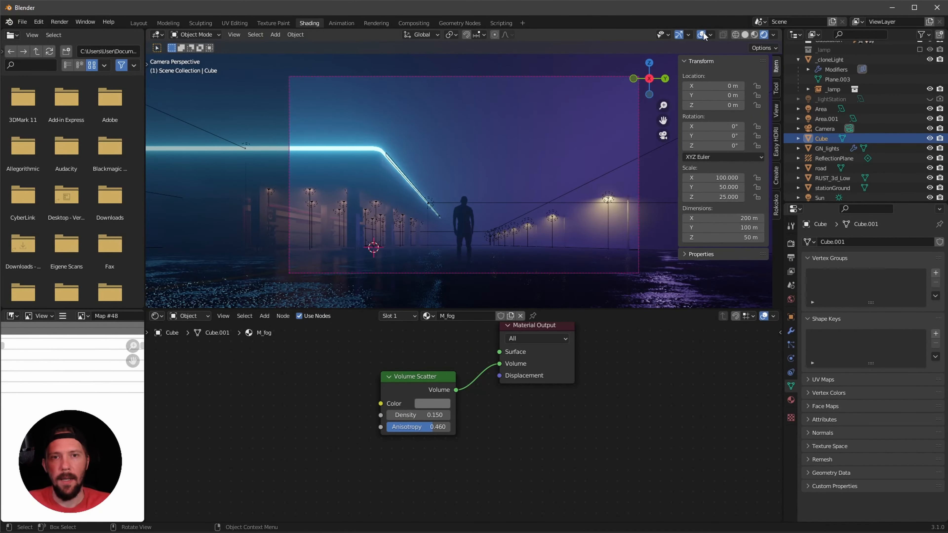
# - Hide the 3D viewport overlays and set the scene's color management Look to Very High Contrast
pyautogui.click(702, 35)
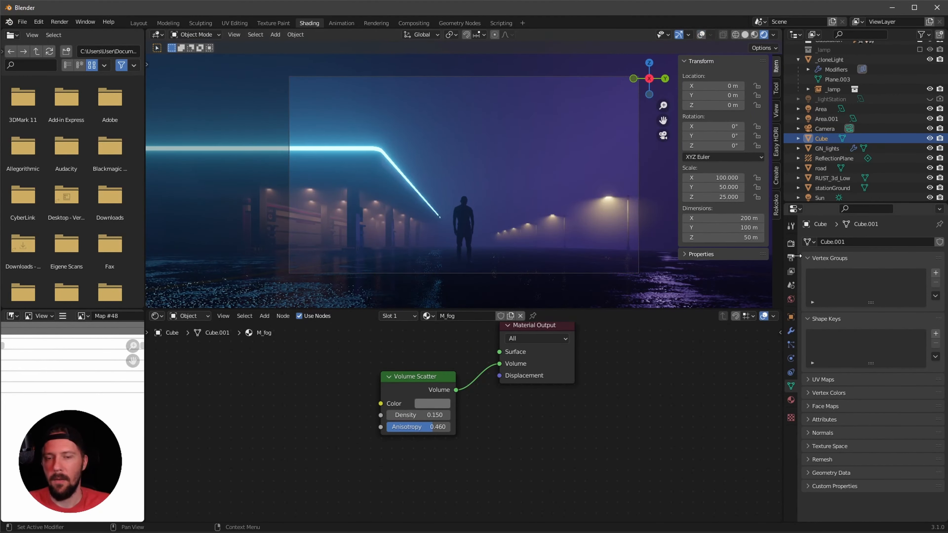
pyautogui.click(791, 243)
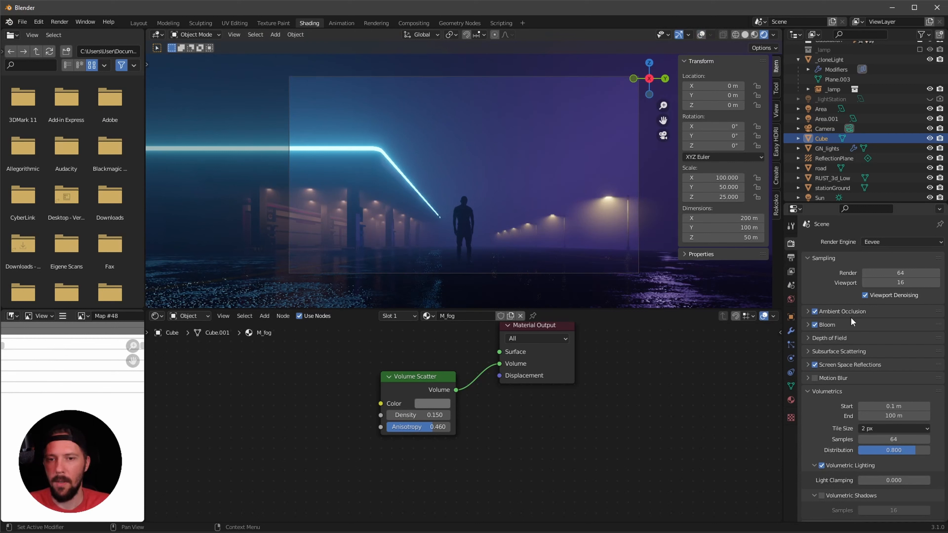
pyautogui.scroll(-4, 851, 340)
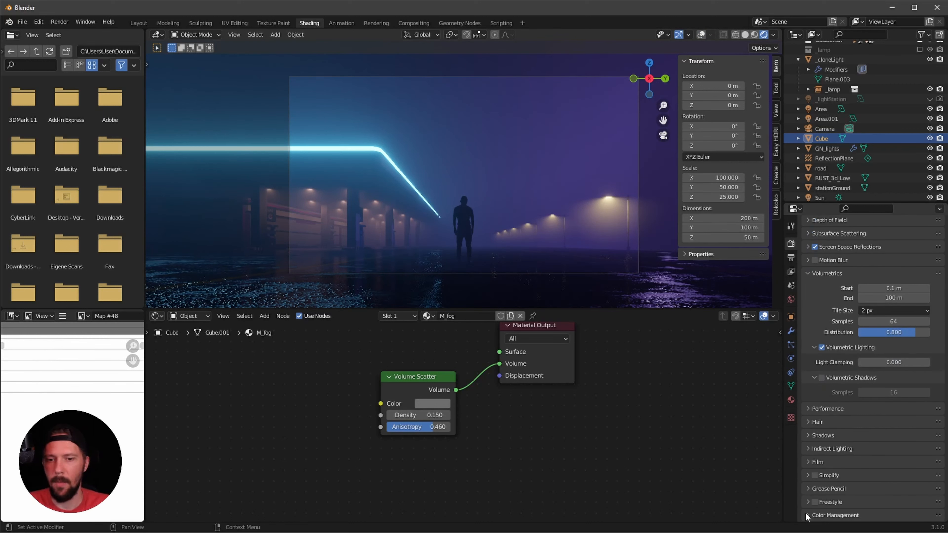
pyautogui.scroll(-5, 878, 462)
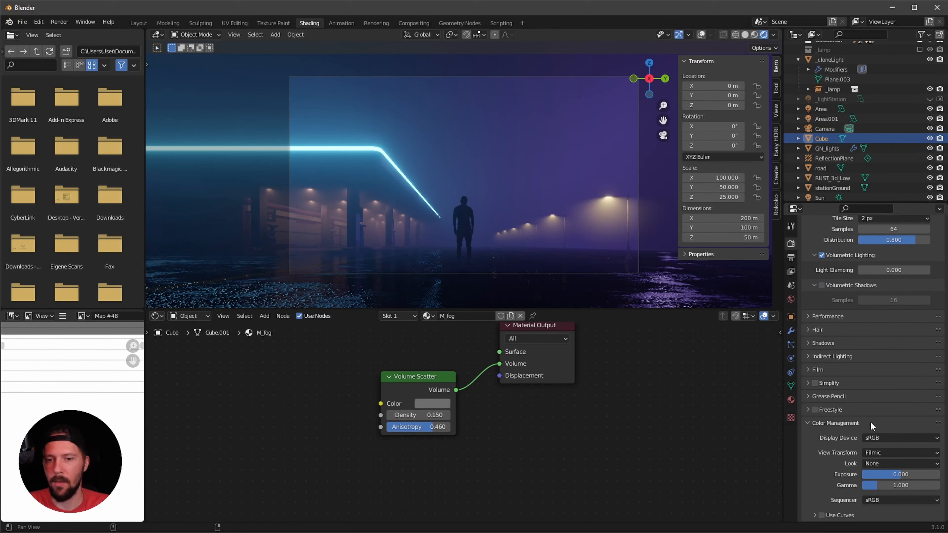
pyautogui.click(881, 461)
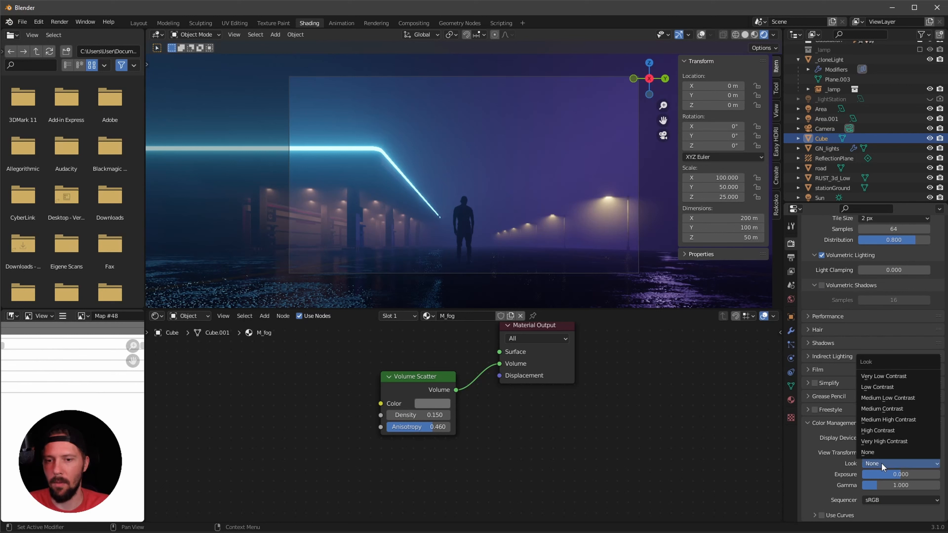
pyautogui.click(887, 442)
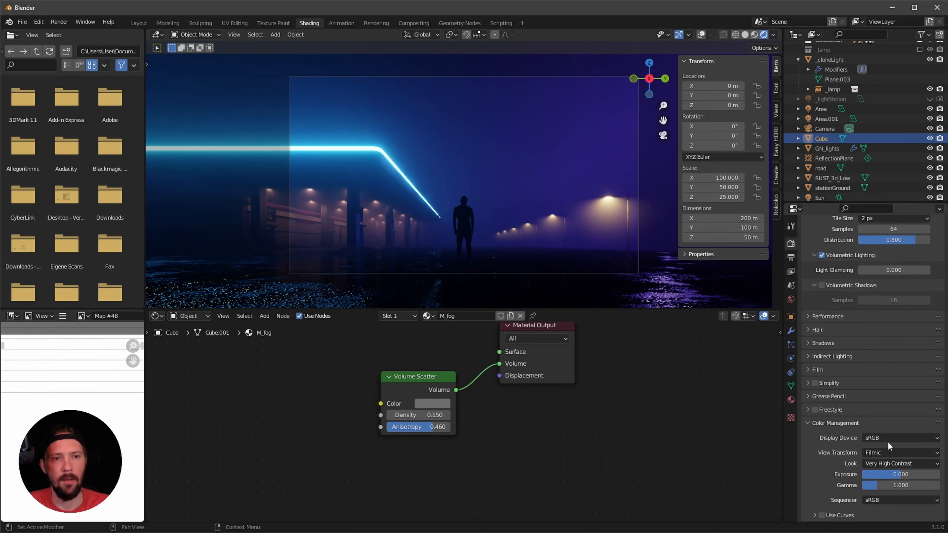
# - Save the file and switch the scene's render engine to Cycles
pyautogui.hotkey('ctrl', 's')
pyautogui.scroll(2, 851, 299)
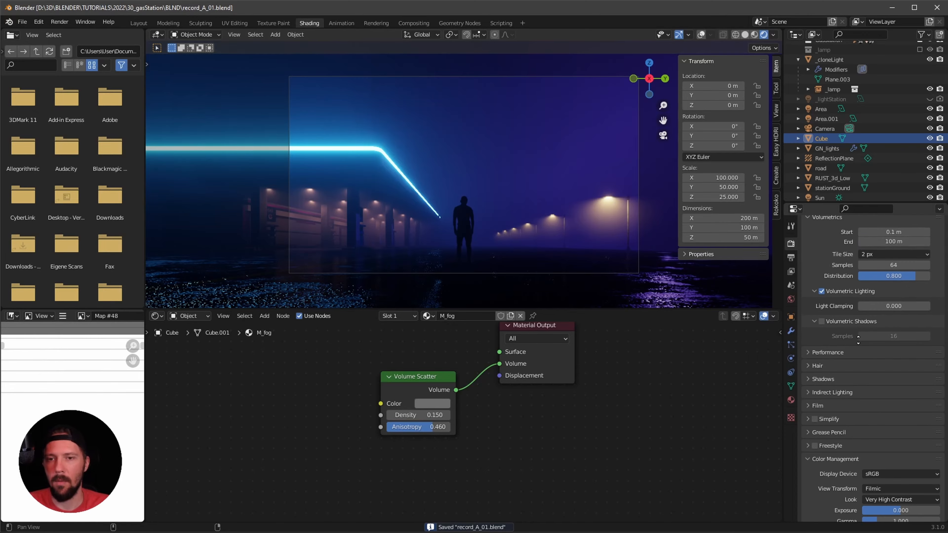
pyautogui.scroll(10, 898, 239)
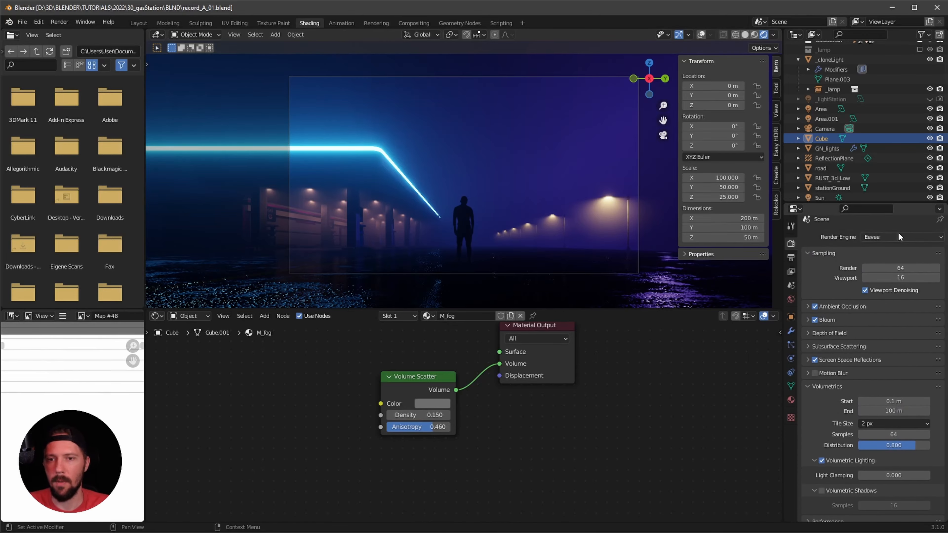
pyautogui.click(898, 236)
pyautogui.click(894, 271)
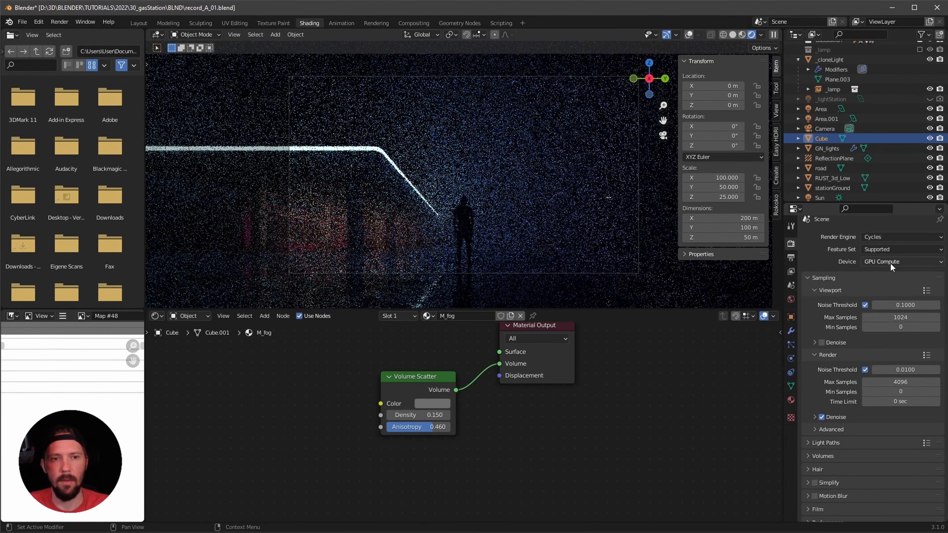